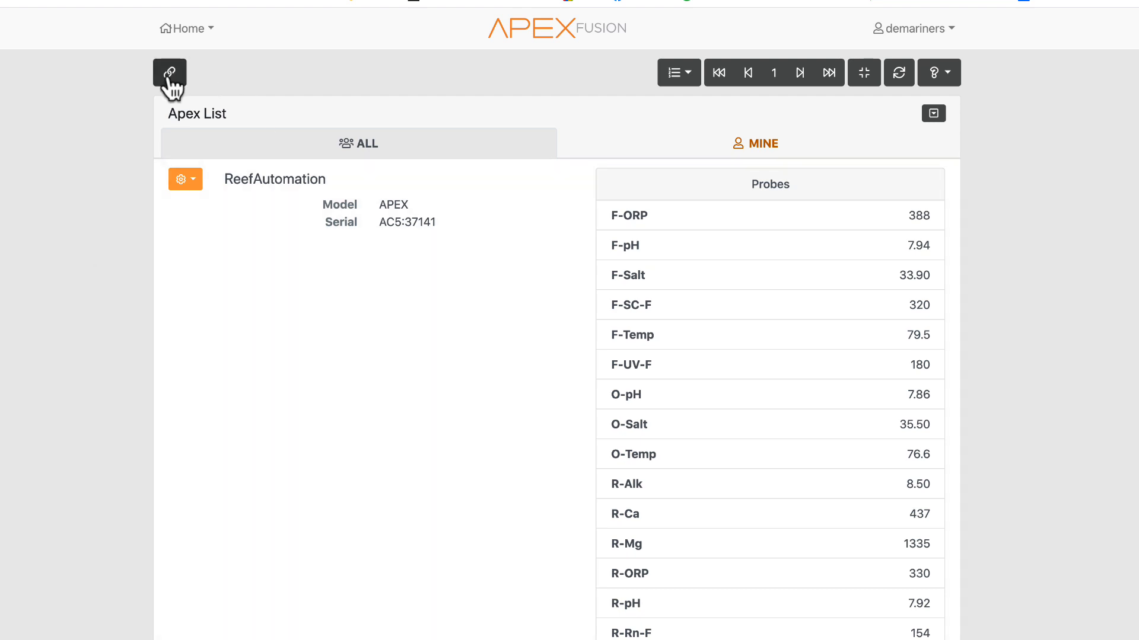
- Open the Link Apex to Fusion page and return to the Apex List
left_click(169, 73)
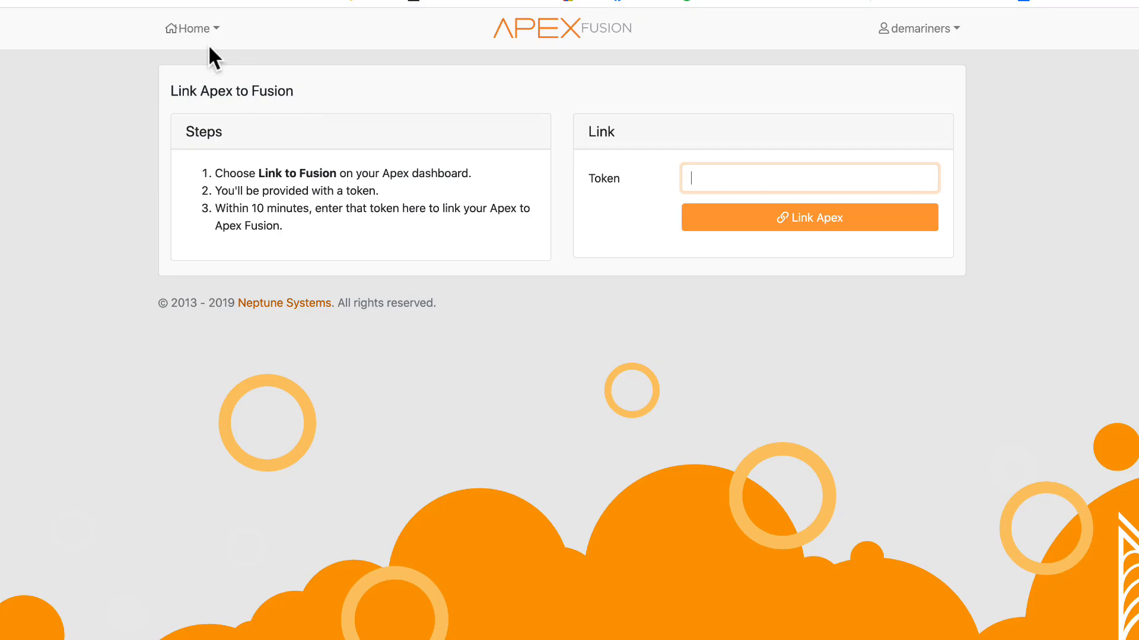
left_click(210, 29)
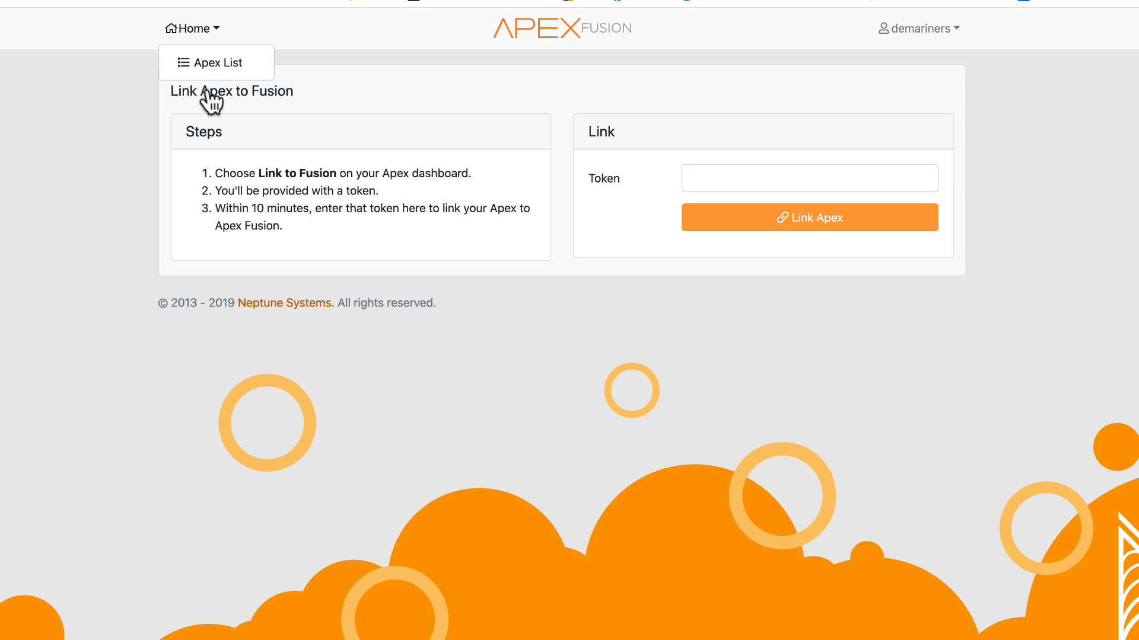
left_click(204, 64)
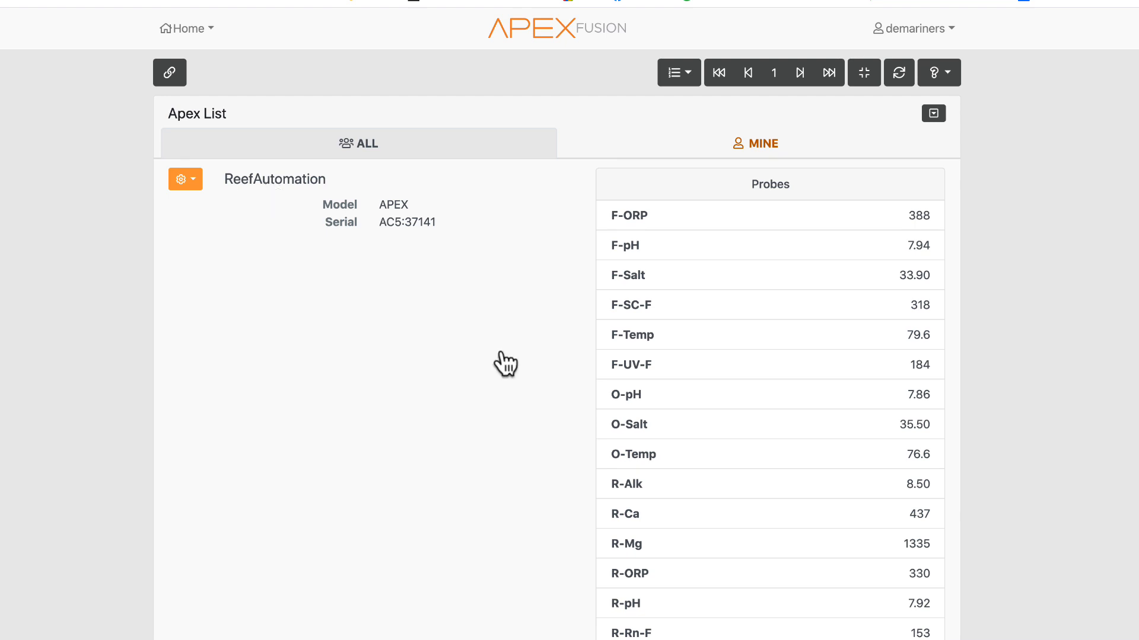
- Open the account settings and view the Alexa selection section
left_click(924, 34)
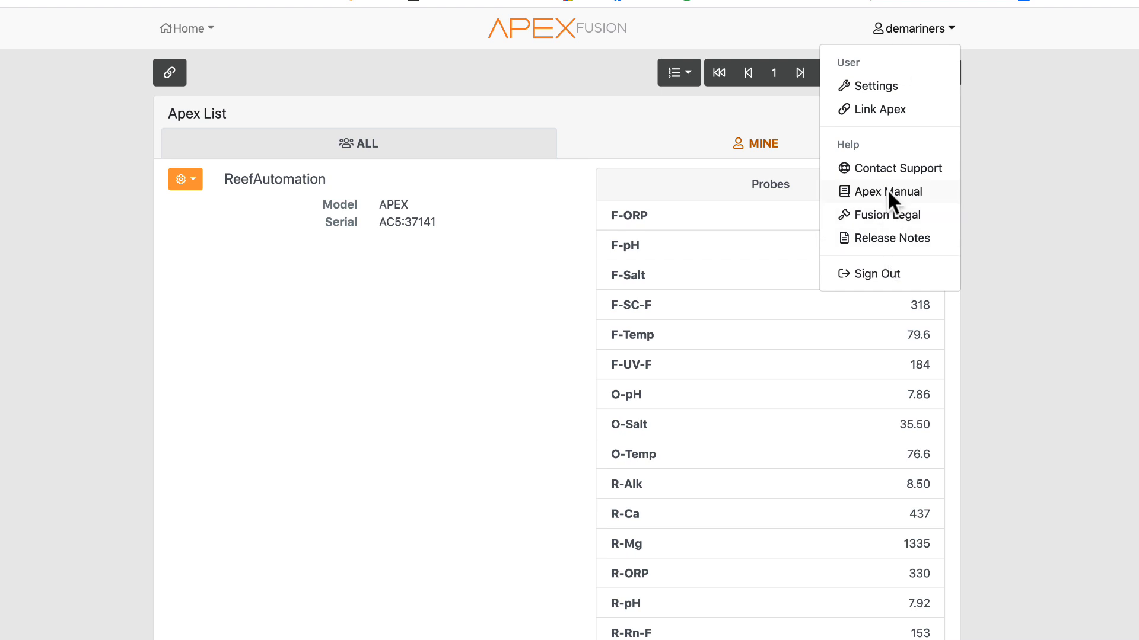
left_click(861, 89)
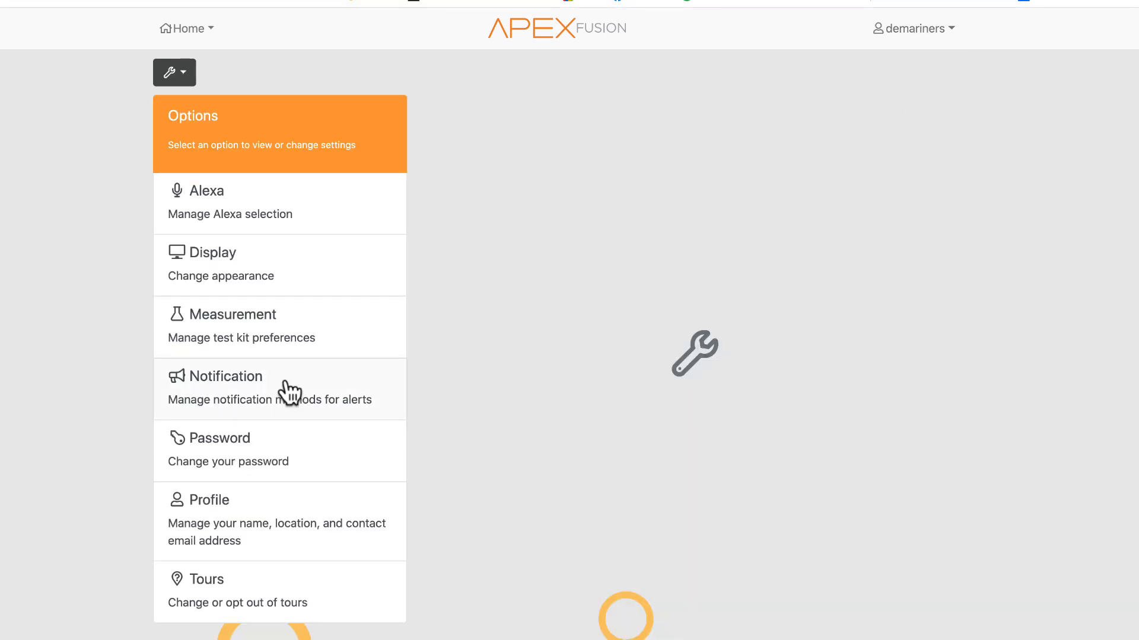
left_click(296, 204)
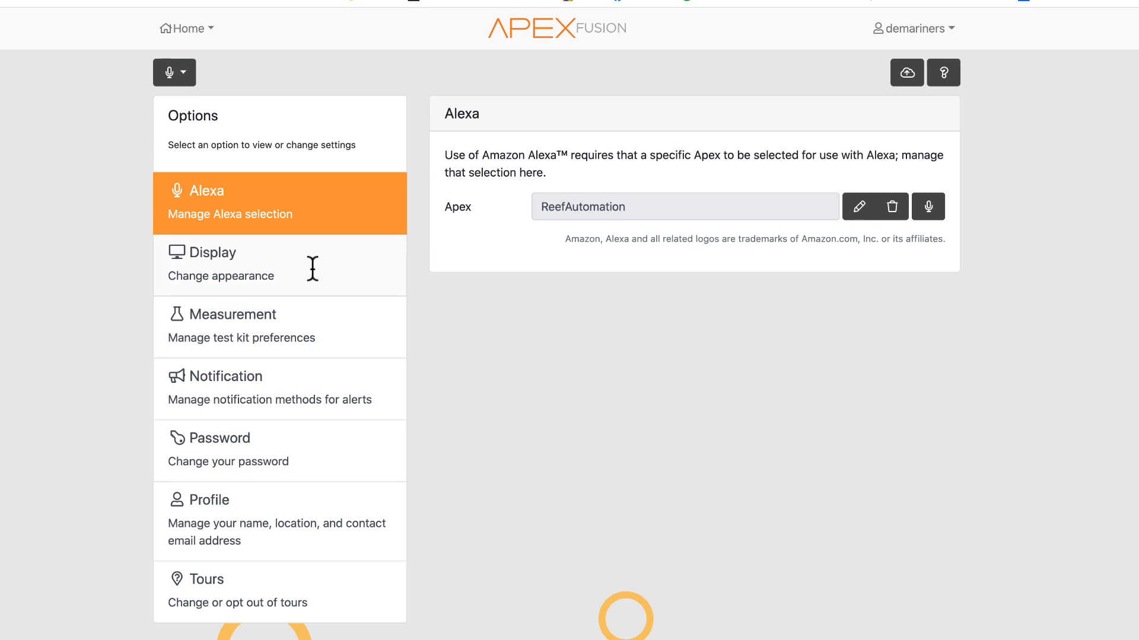
- Set the dashboard control covers to On all devices and save the preferences
left_click(279, 277)
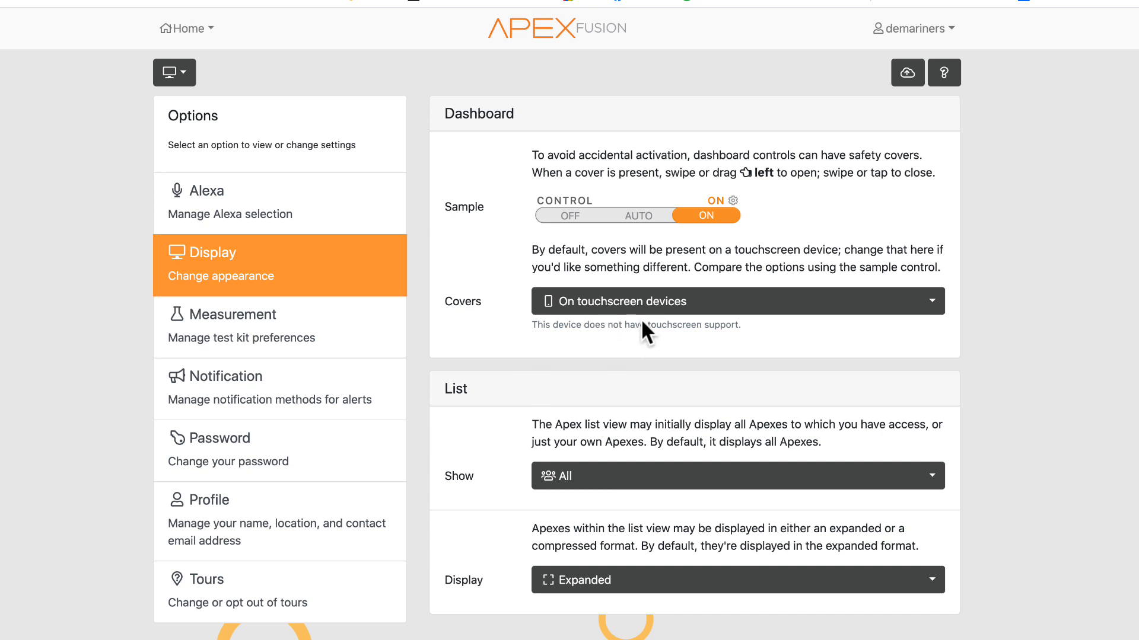
left_click(649, 304)
left_click(652, 305)
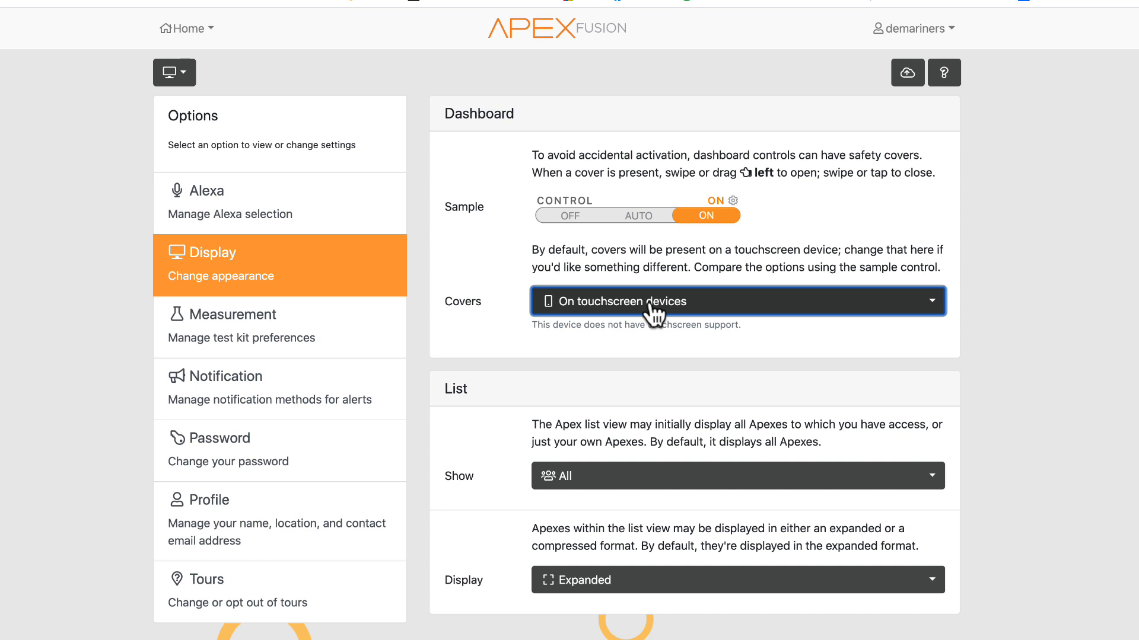
left_click(653, 311)
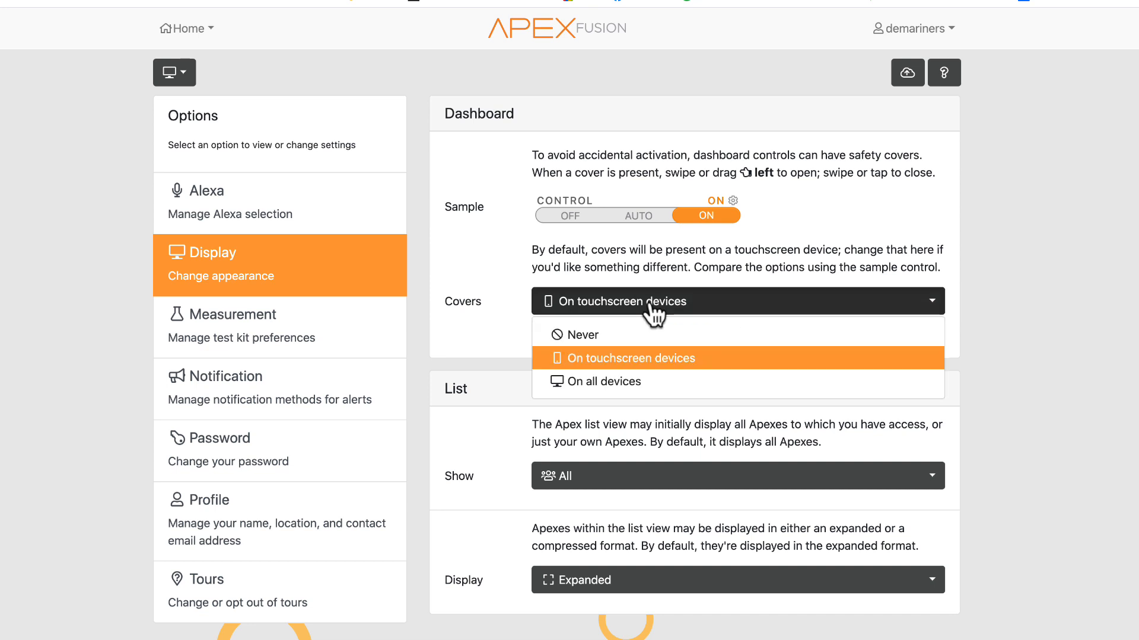
left_click(652, 311)
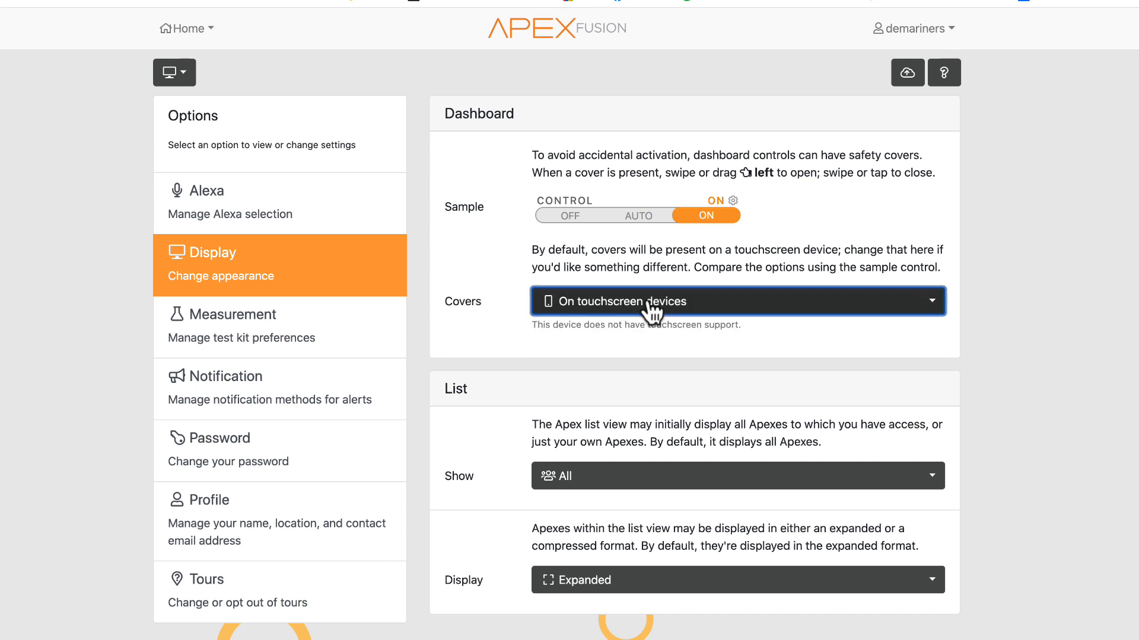
left_click(635, 310)
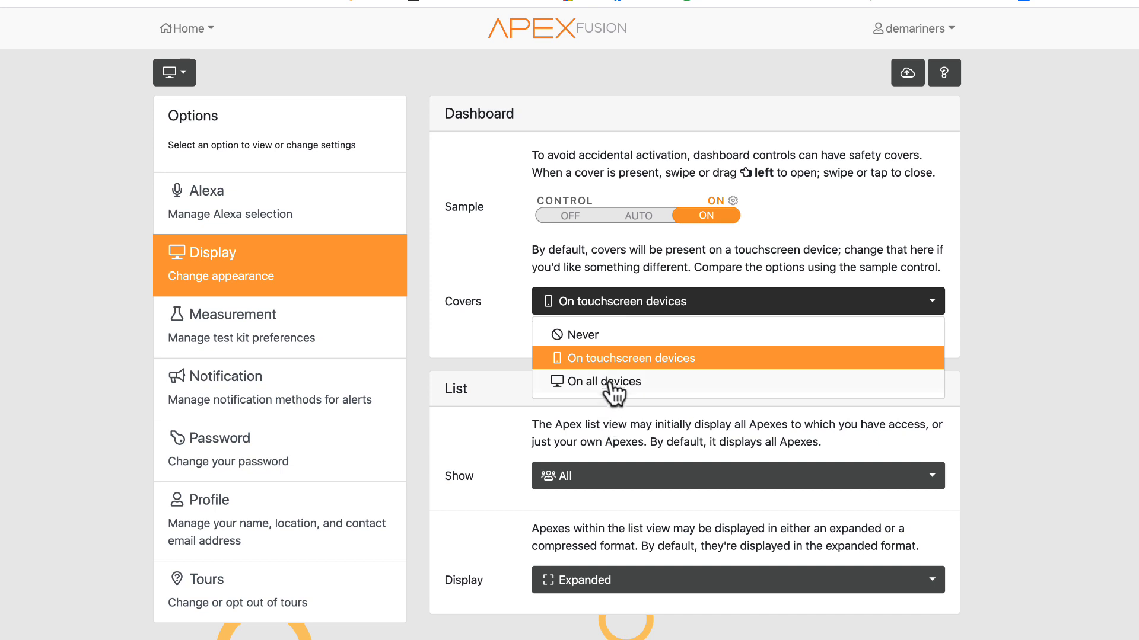
left_click(578, 385)
left_click(907, 71)
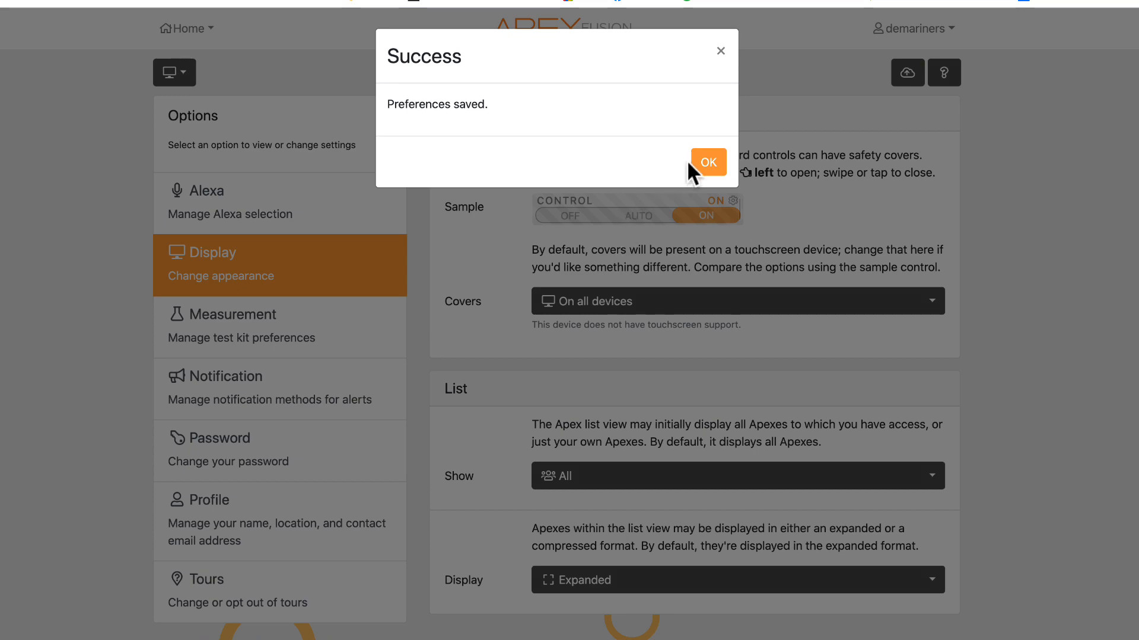
left_click(695, 160)
- Open the ReefAutomation dashboard and try its covered controls, toggling the covers on and off
left_click(181, 29)
left_click(206, 66)
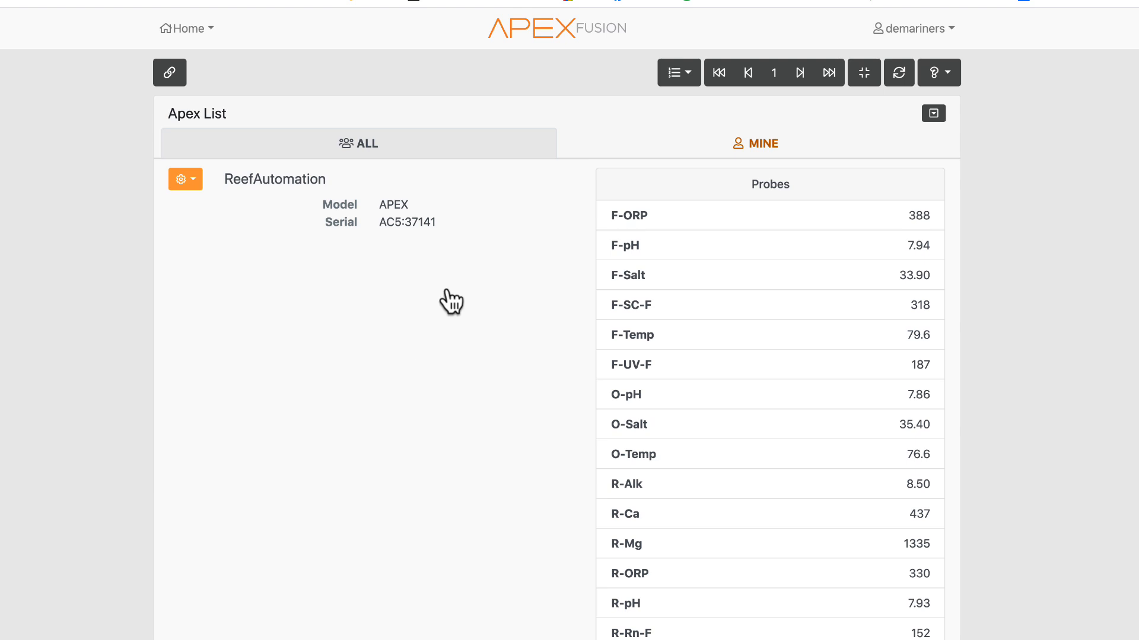
left_click(448, 291)
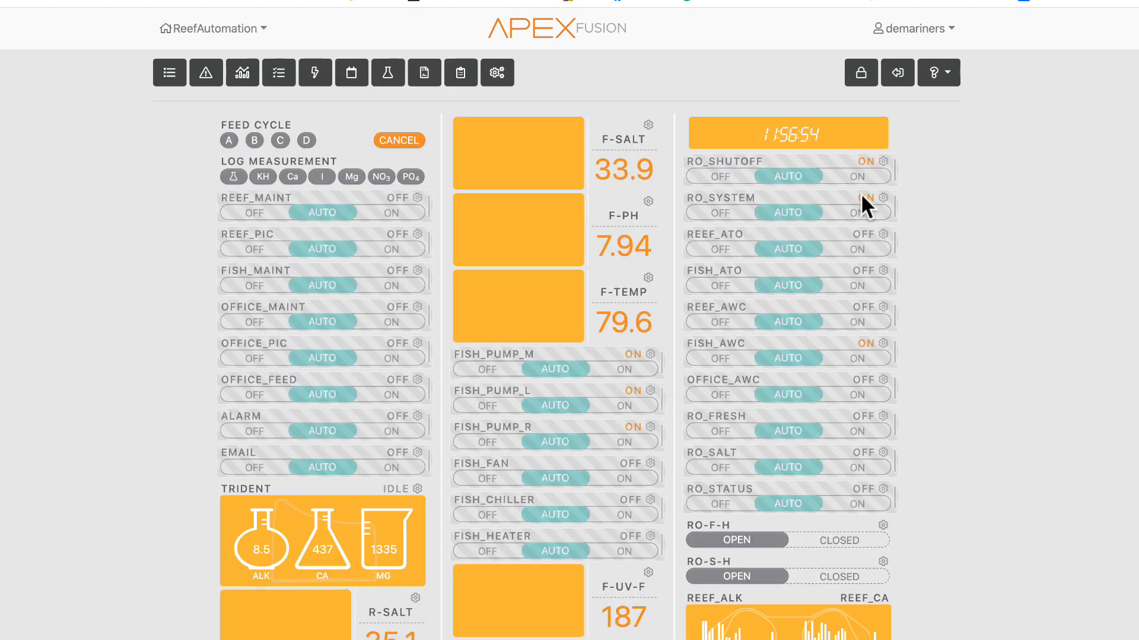
left_click(784, 212)
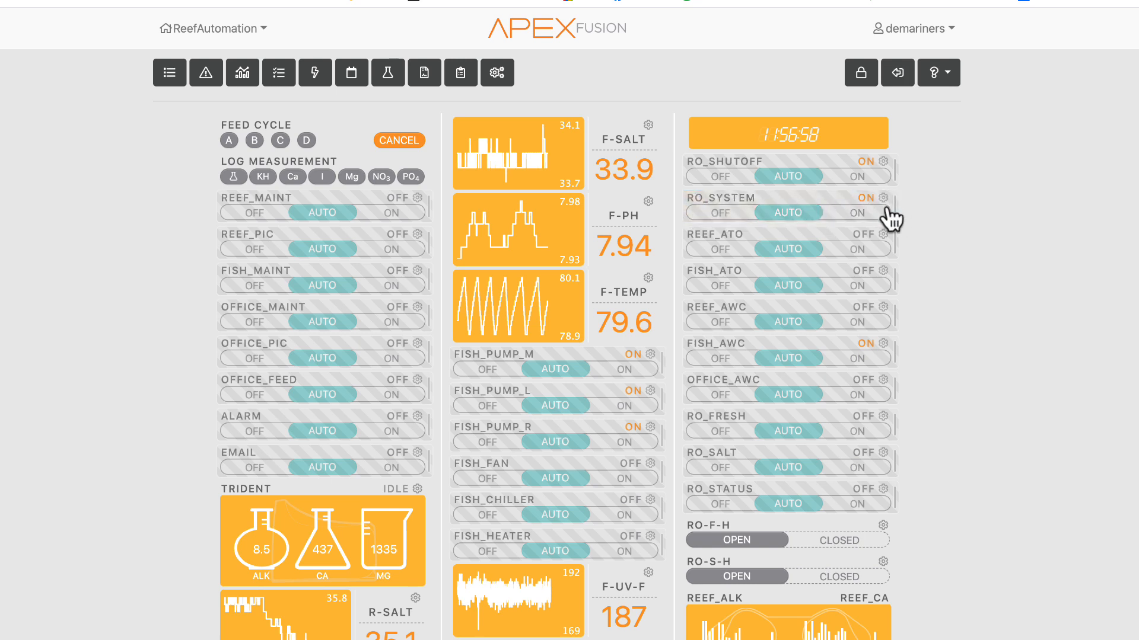
left_click(852, 203)
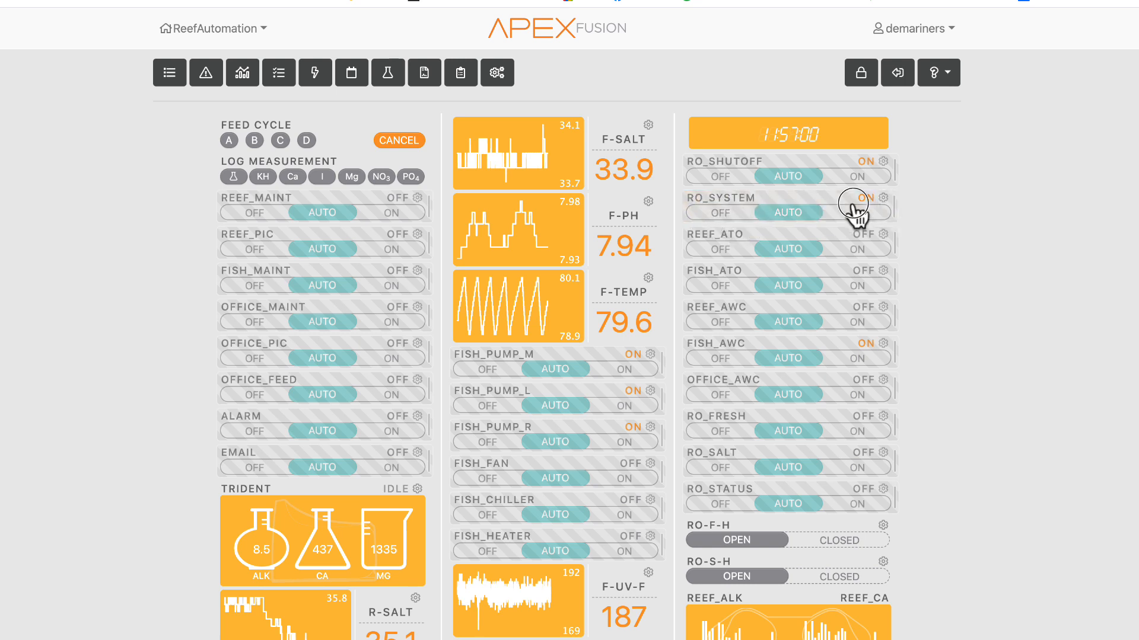
left_click(897, 73)
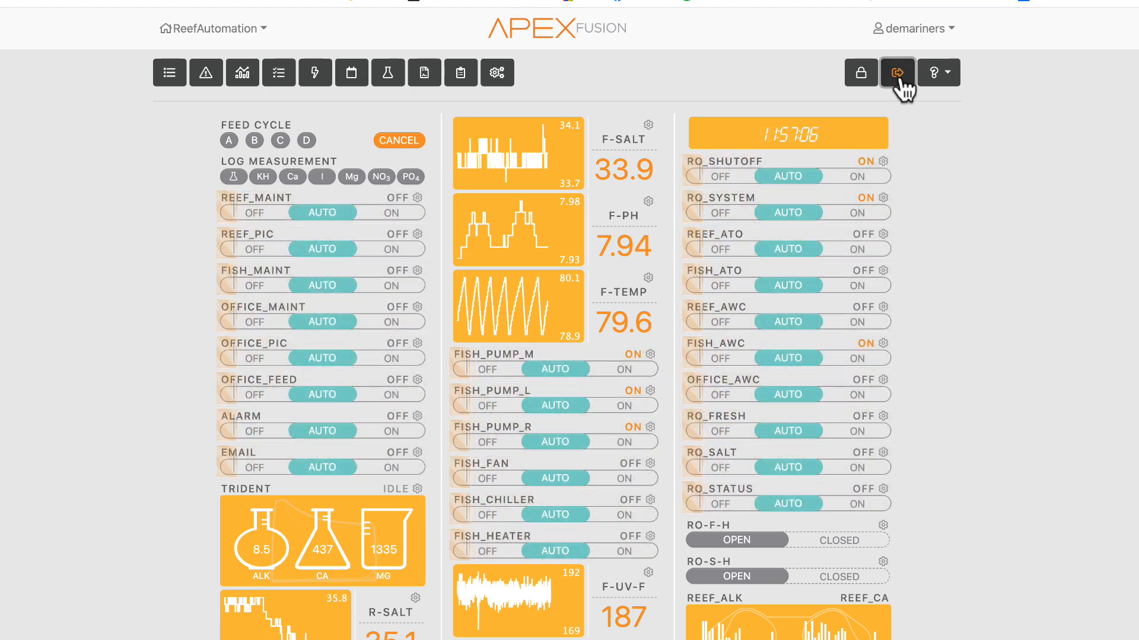
left_click(900, 79)
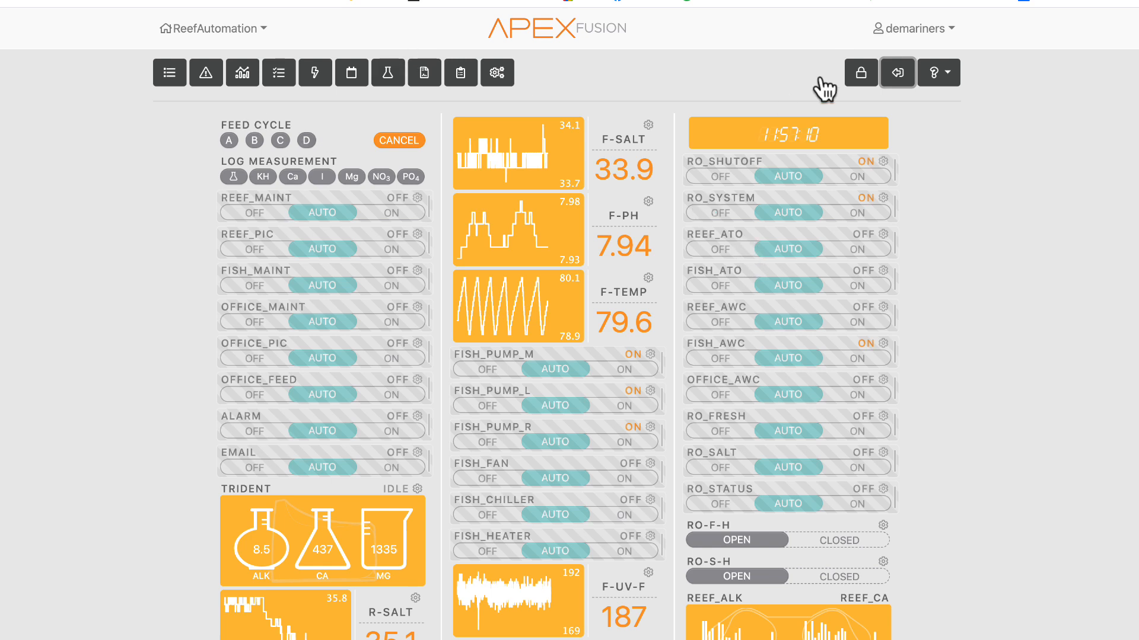
- Set the dashboard control covers to On touchscreen devices and save the preferences
left_click(899, 31)
left_click(880, 86)
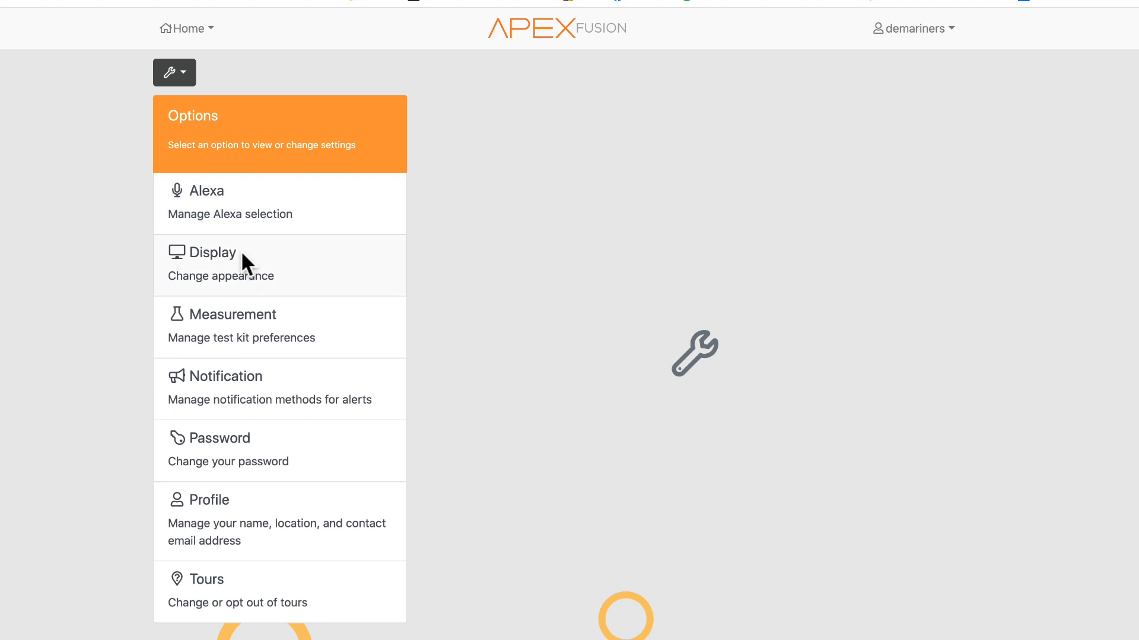
left_click(247, 289)
left_click(652, 305)
left_click(623, 359)
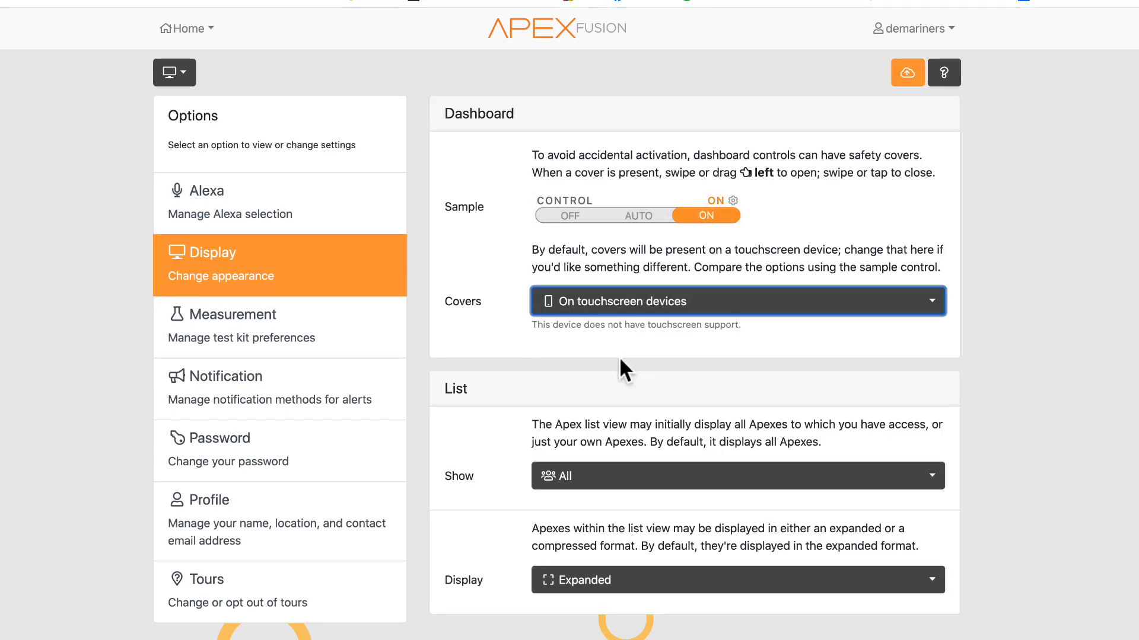
left_click(896, 72)
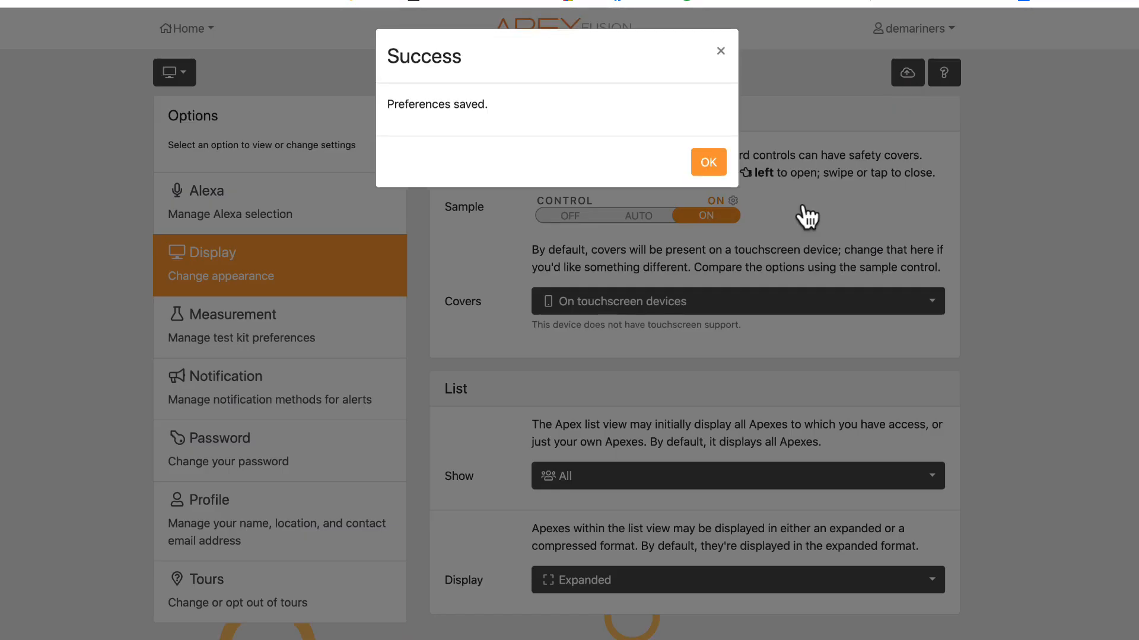
left_click(703, 159)
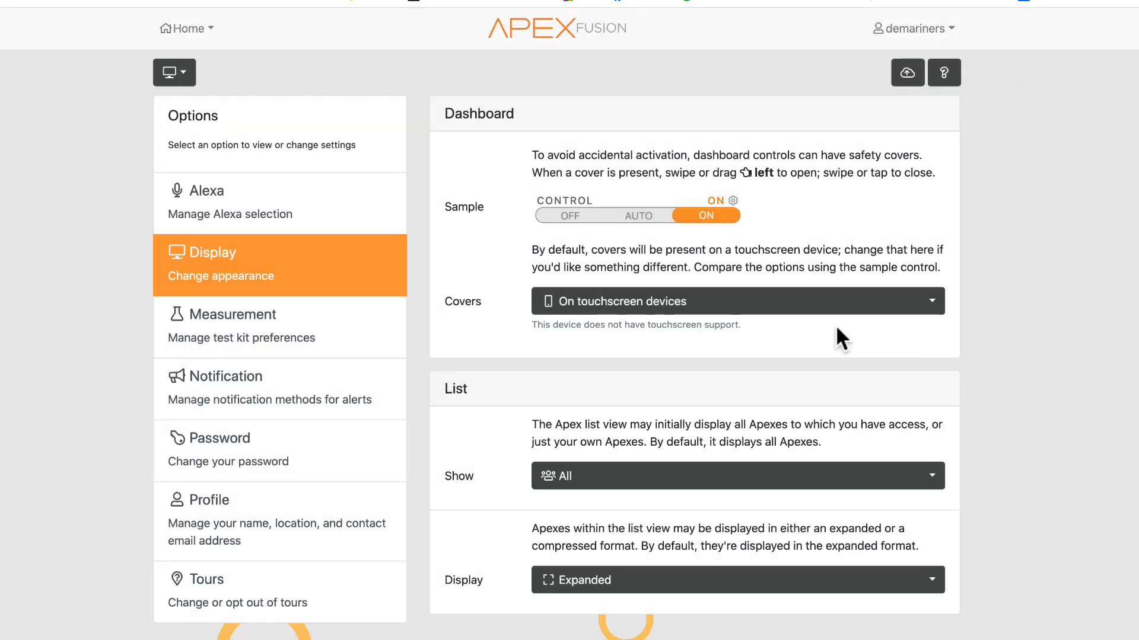
- Set the Apex list to show Mine in the Compressed display format and save the preferences
scroll(602, 483, "down", 1)
left_click(605, 478)
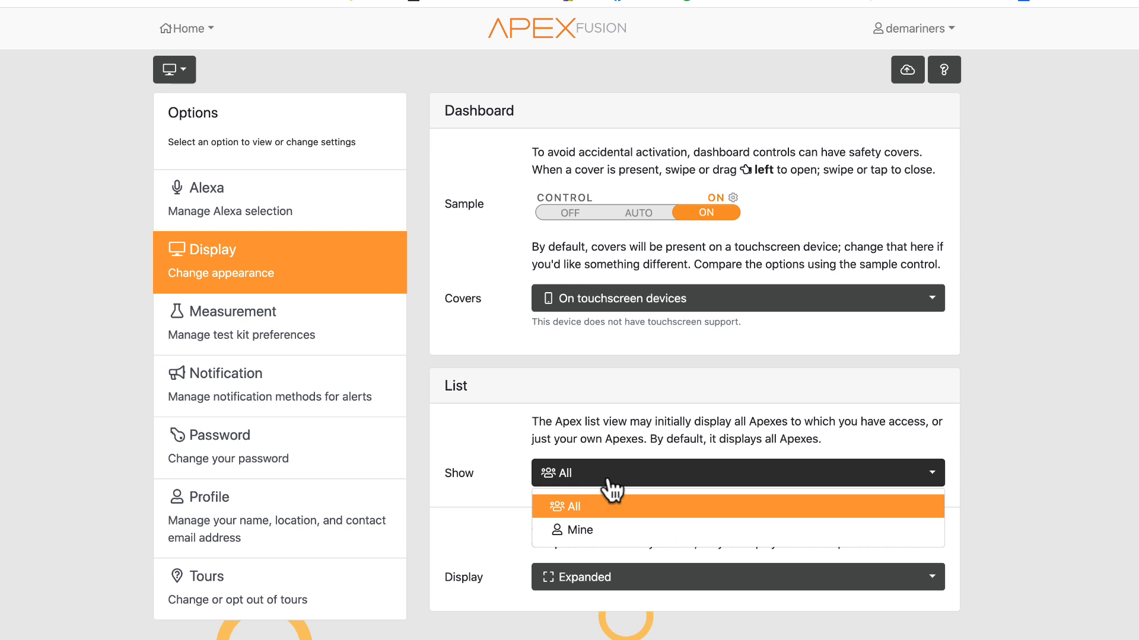
left_click(593, 530)
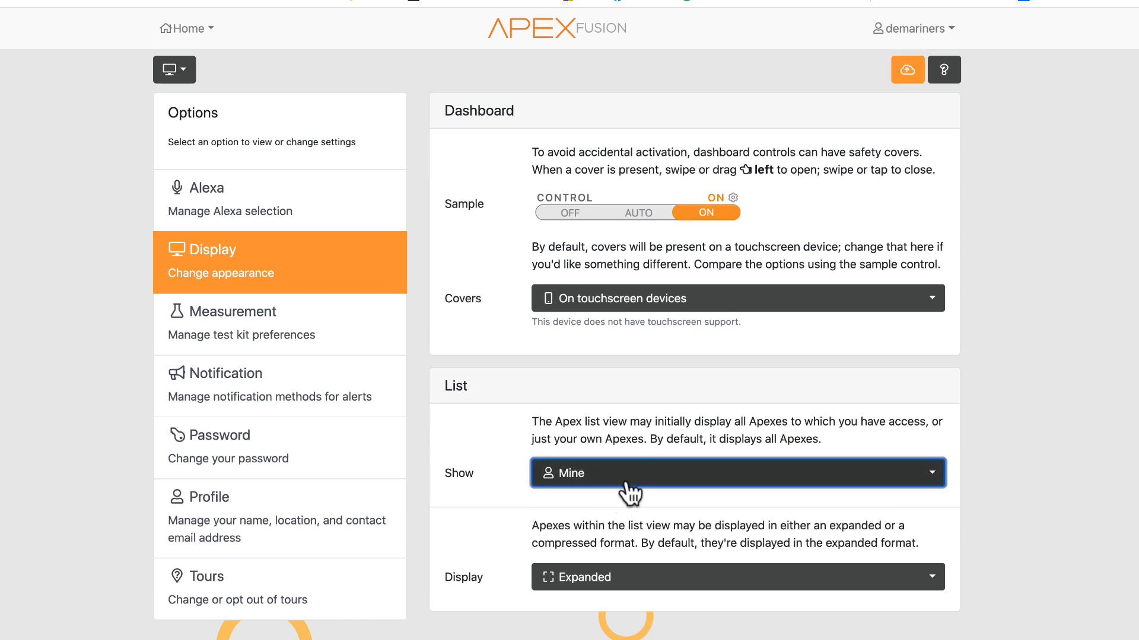
left_click(624, 580)
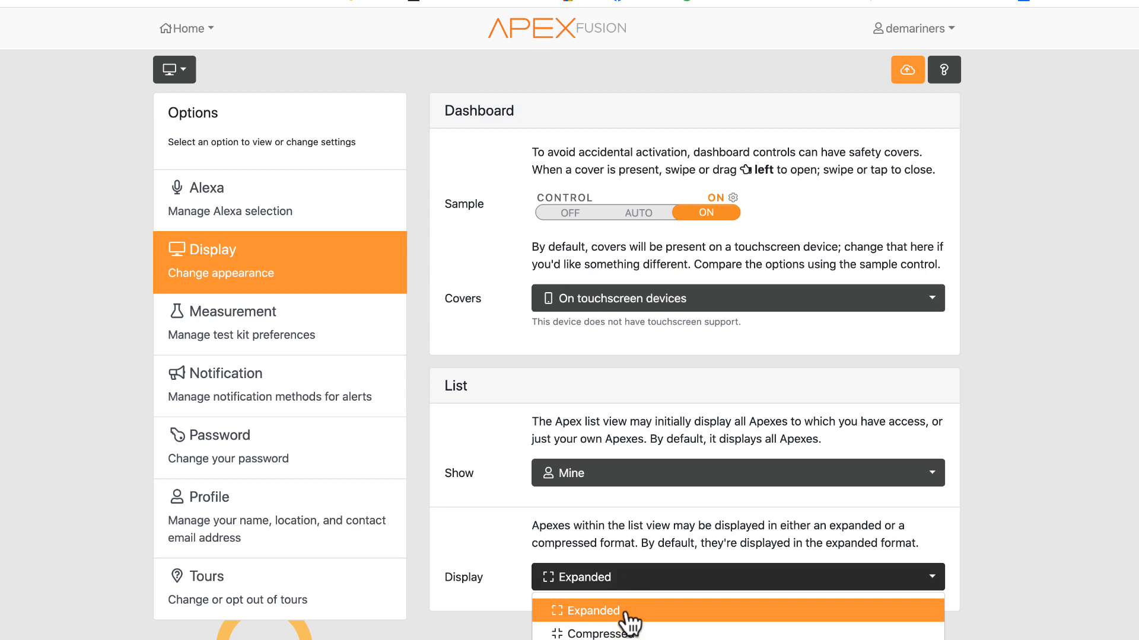
left_click(615, 635)
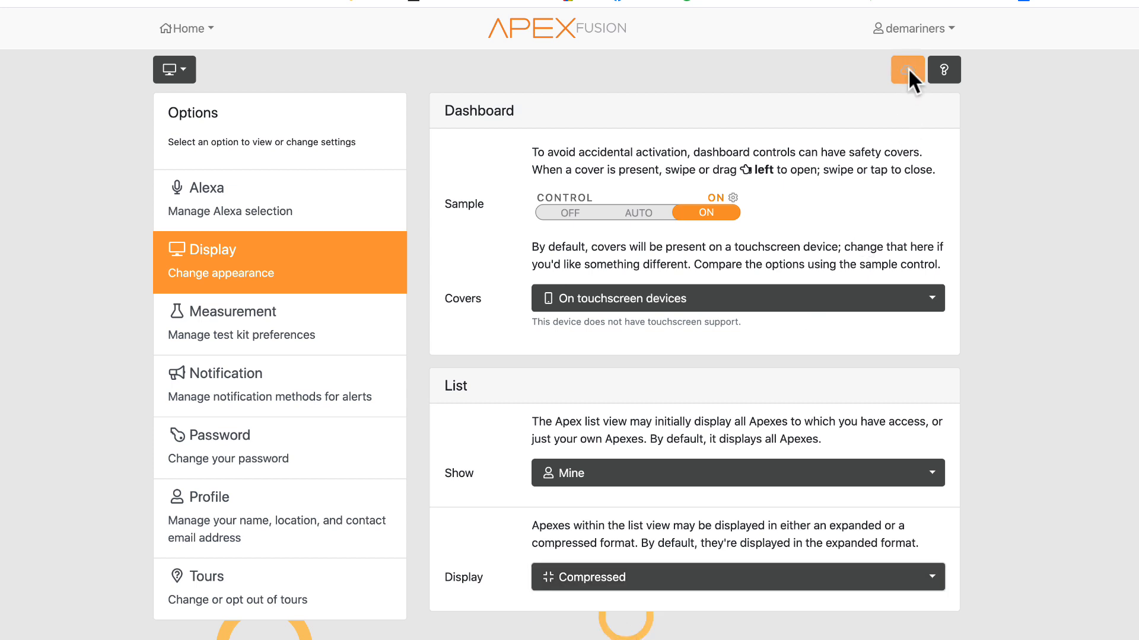
left_click(907, 69)
left_click(700, 162)
- Open the Apex List to view its compressed layout
left_click(169, 28)
left_click(140, 62)
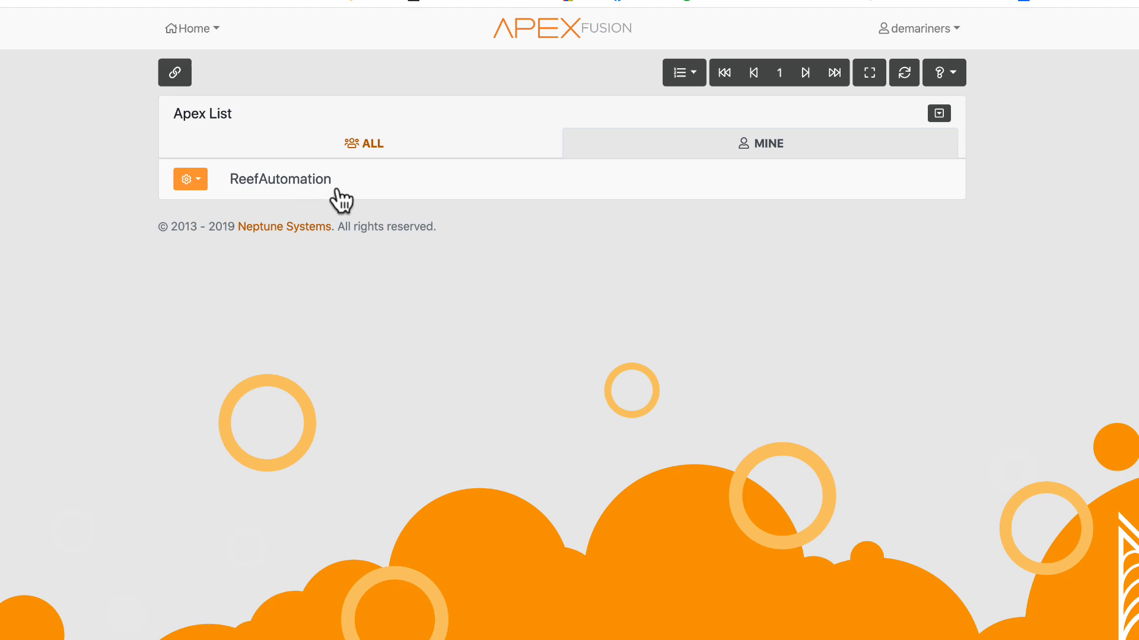
- Set the Apex list display format to Expanded in the display settings and save the preferences
left_click(924, 29)
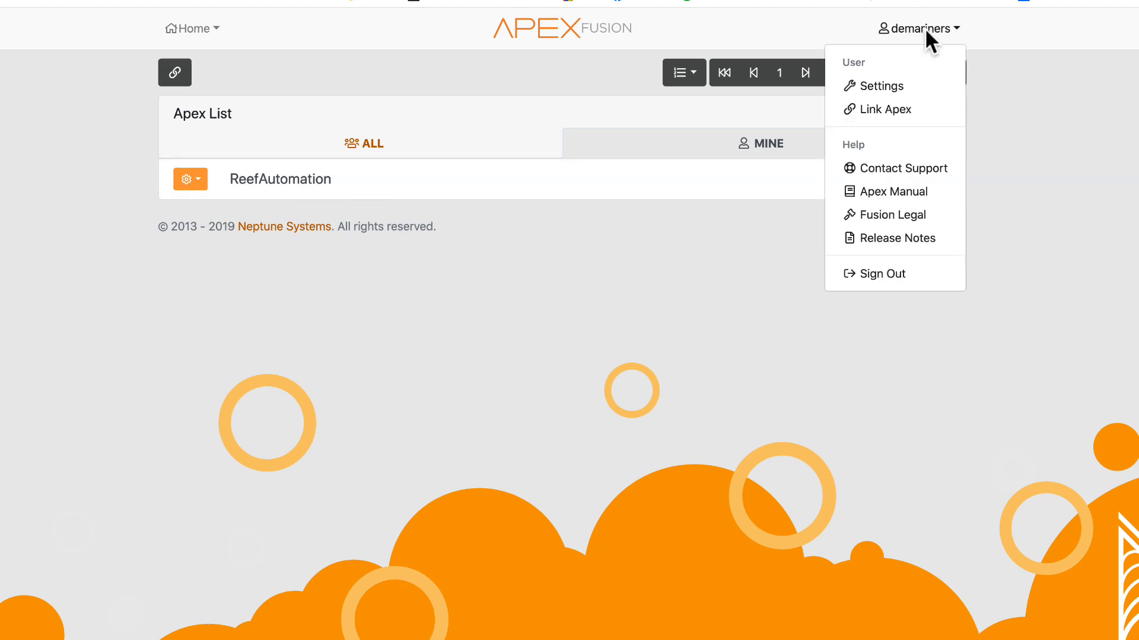
left_click(883, 86)
left_click(215, 350)
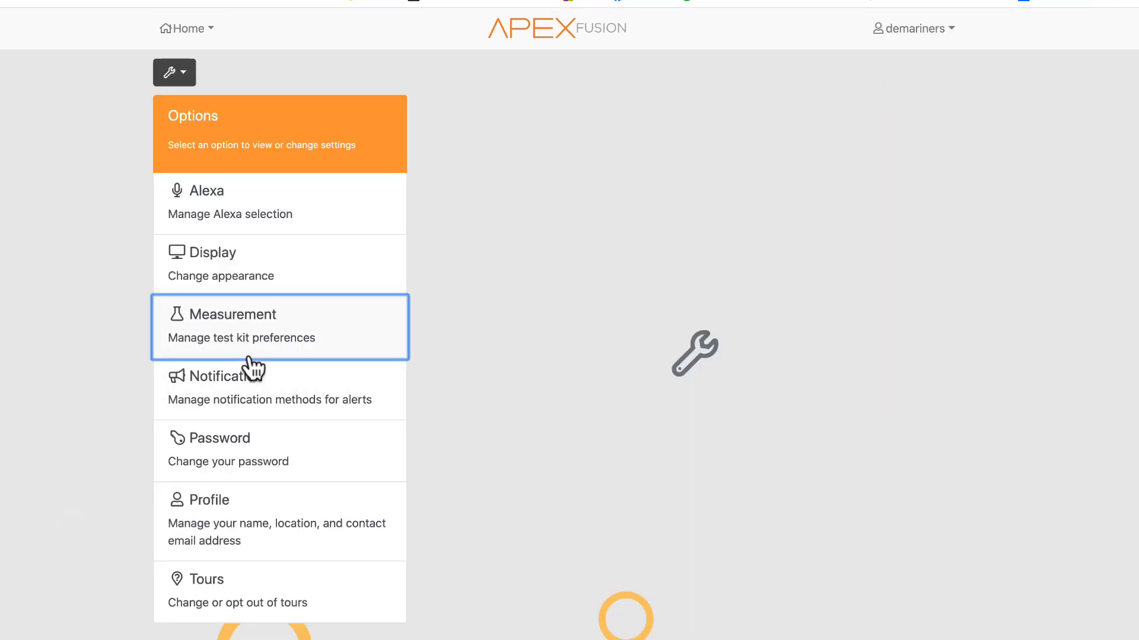
left_click(254, 268)
left_click(620, 575)
left_click(588, 615)
left_click(910, 73)
left_click(709, 160)
- Return to the Apex List, then open settings and view the Password and Notification sections
left_click(185, 29)
left_click(186, 62)
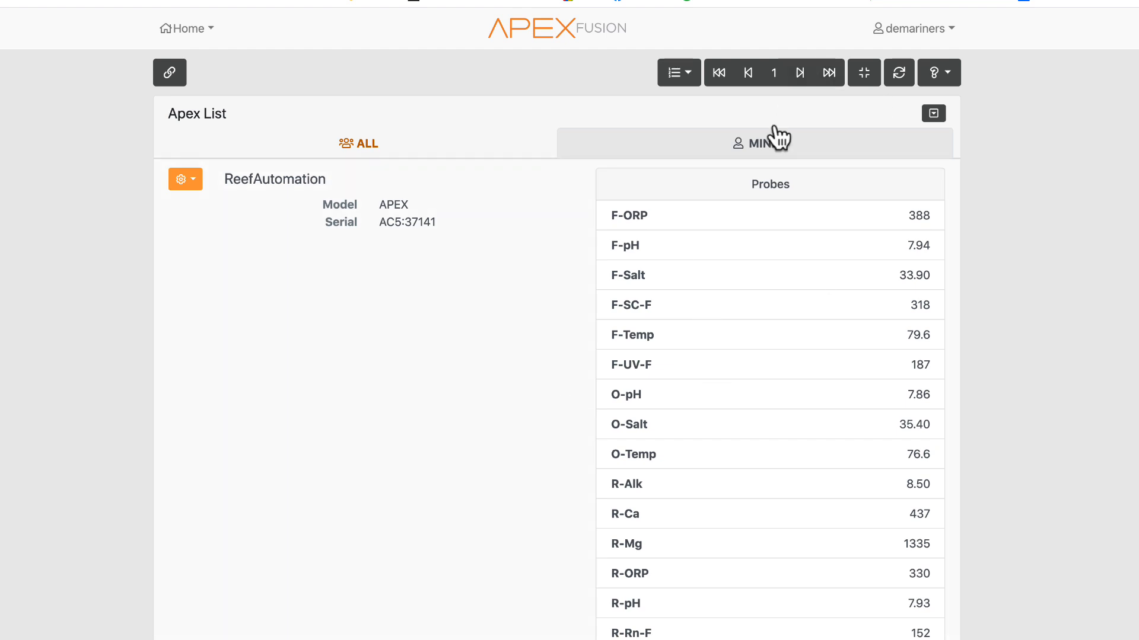
left_click(900, 28)
left_click(863, 76)
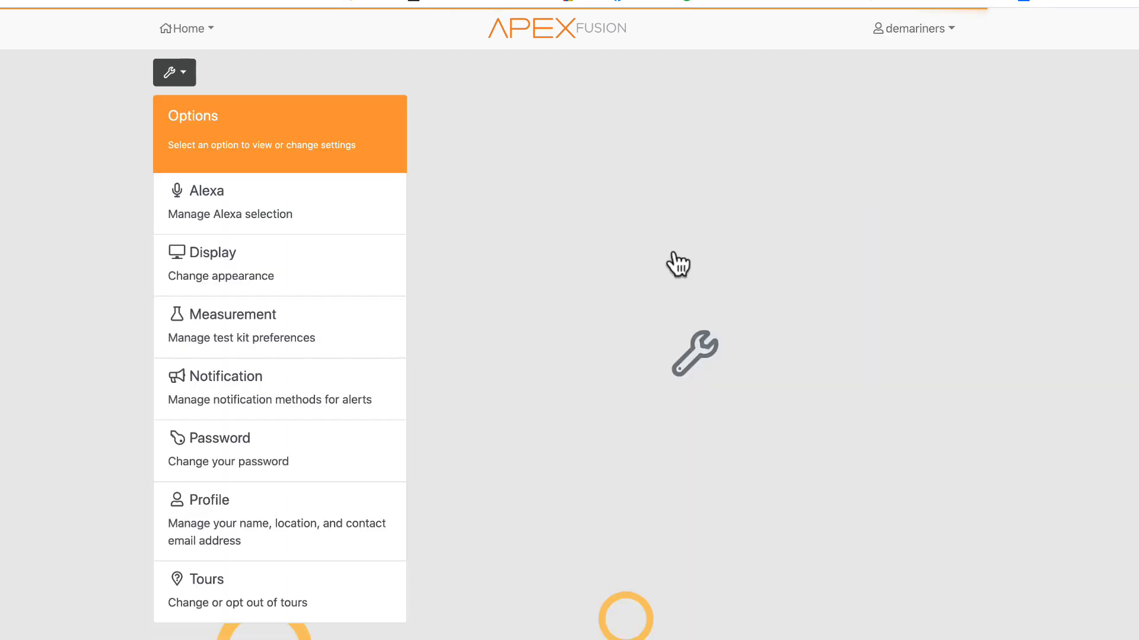
left_click(265, 465)
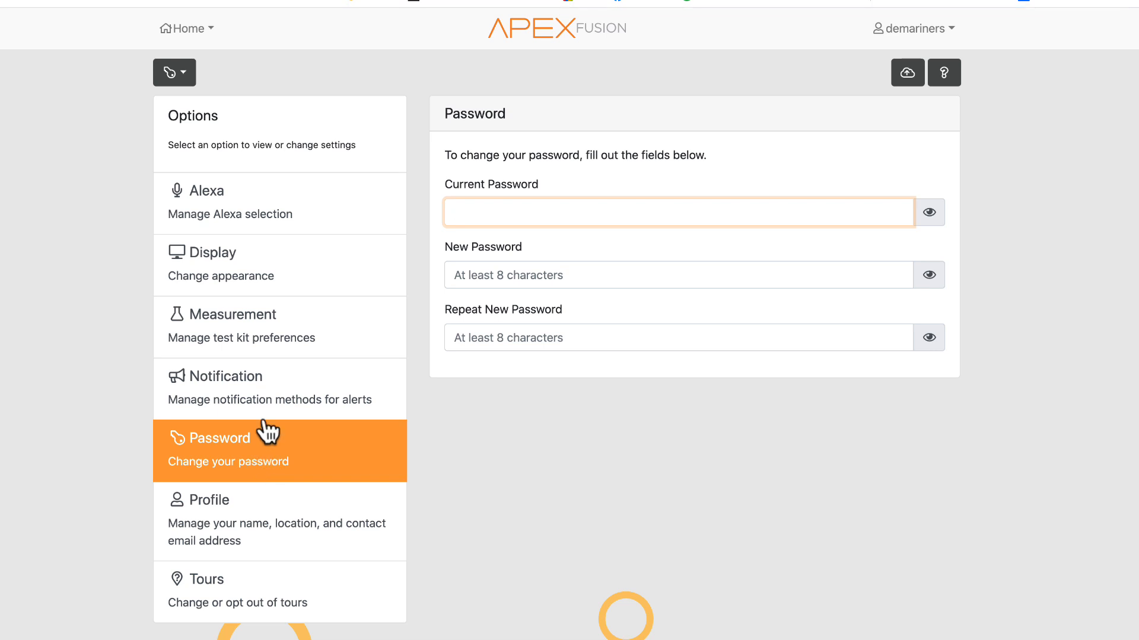
left_click(268, 384)
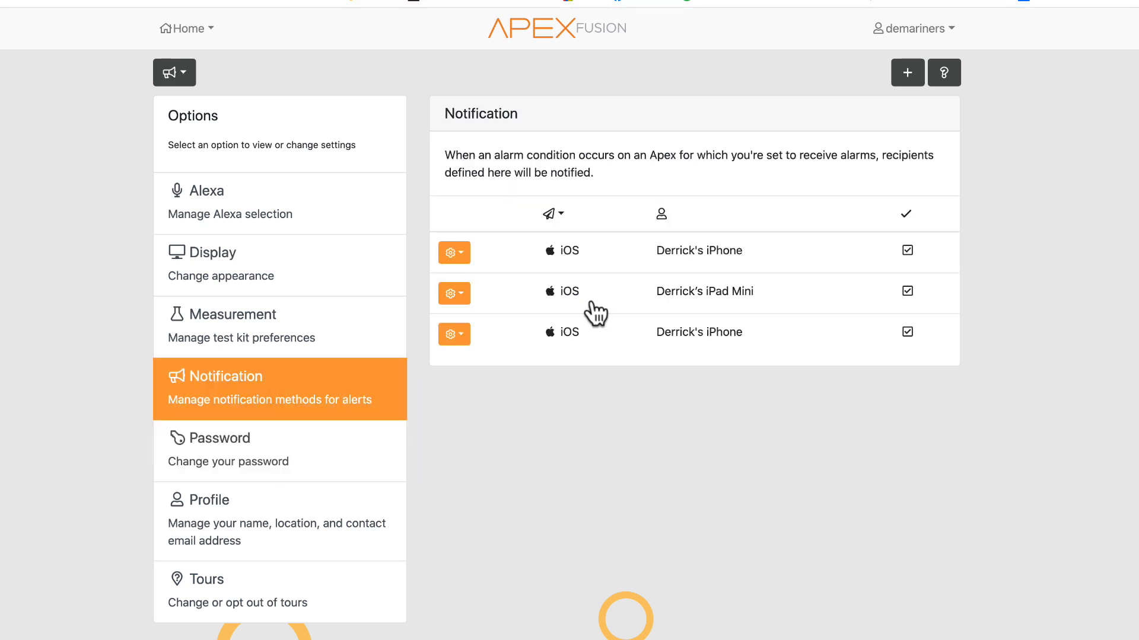
- Open the new recipient dialog to review the notification Method options, then cancel it
left_click(904, 73)
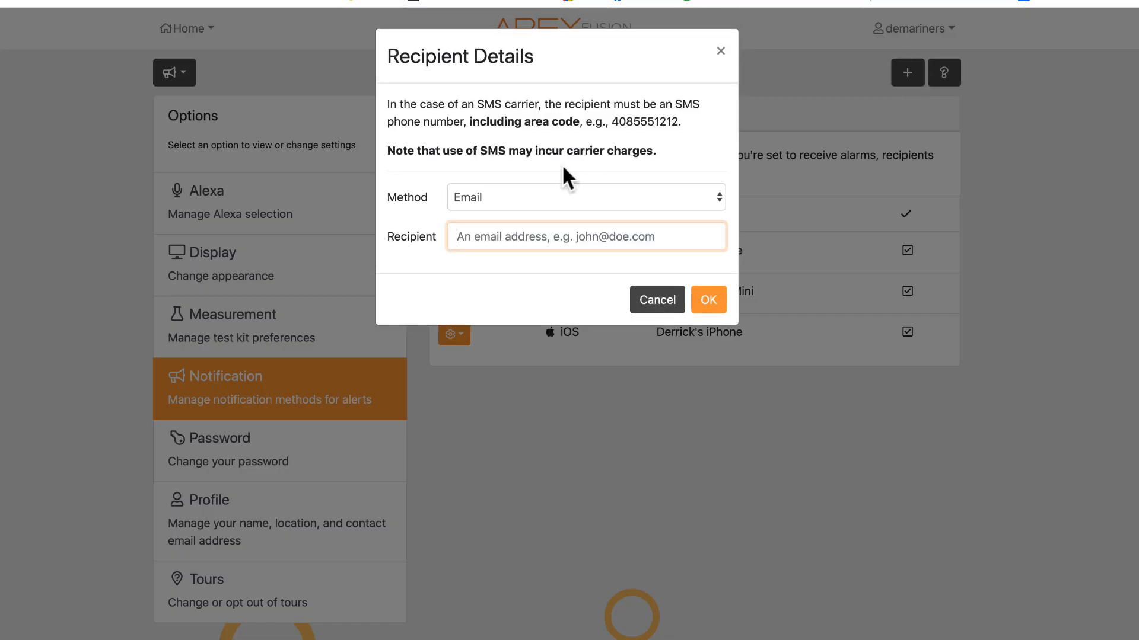
left_click(536, 197)
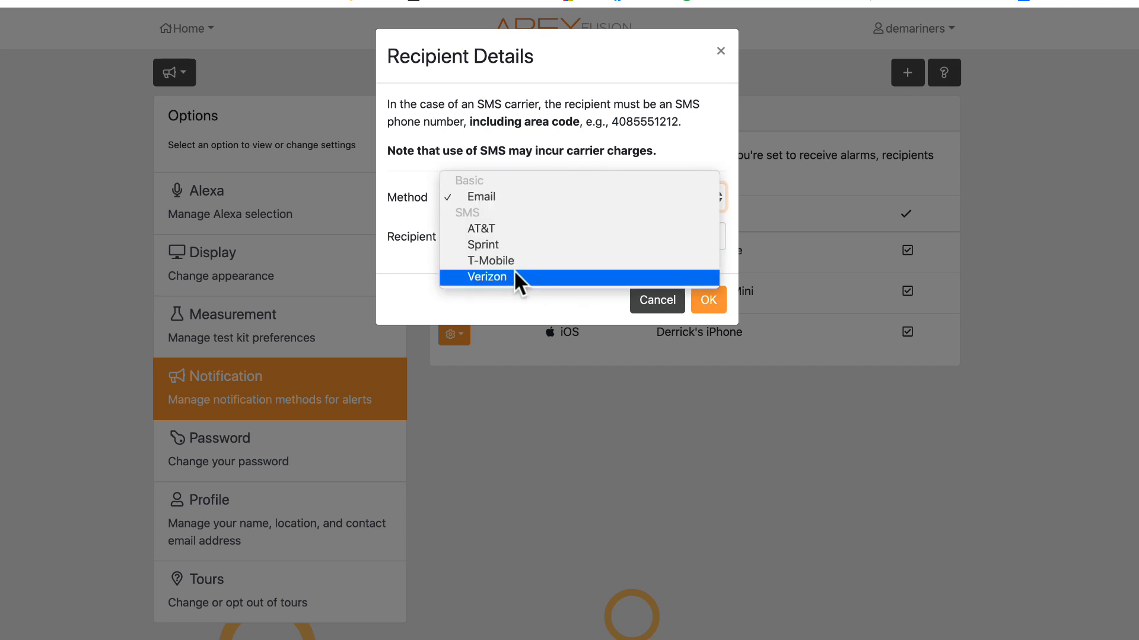
left_click(386, 297)
left_click(637, 300)
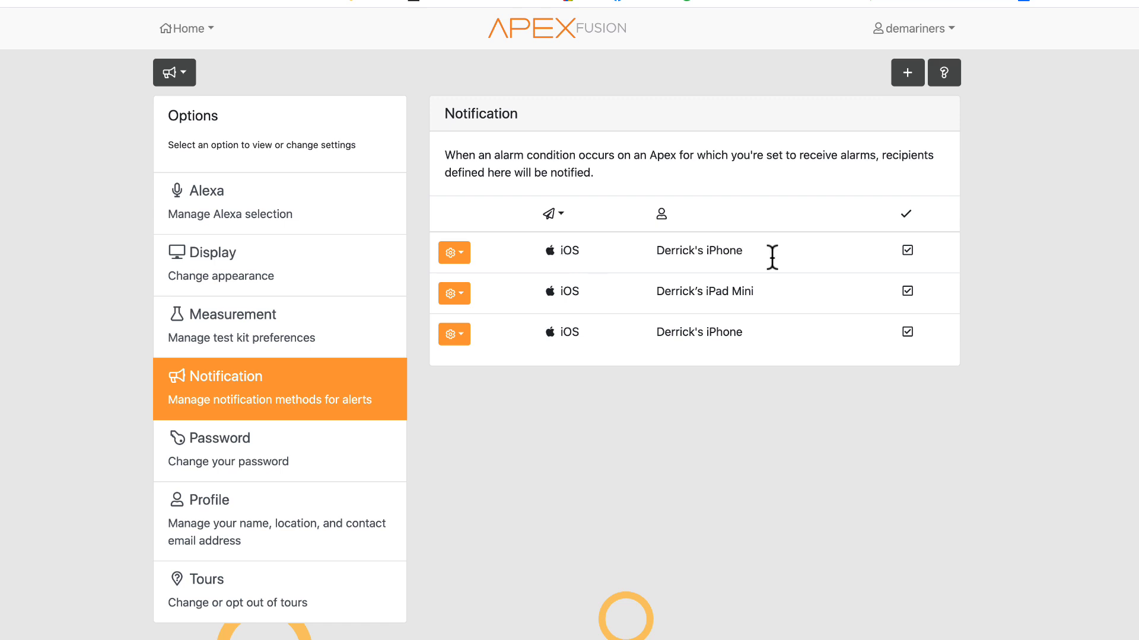
- Open the first notification recipient's action menu to view its Test and Remove options
left_click(452, 252)
left_click(452, 252)
left_click(451, 252)
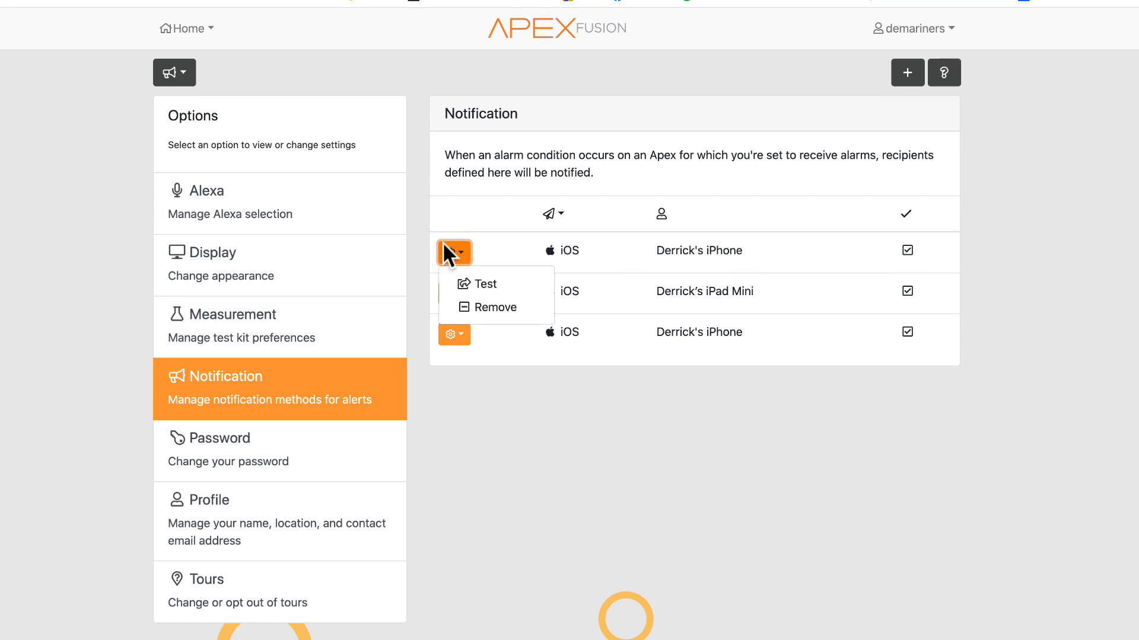
left_click(452, 252)
left_click(905, 250)
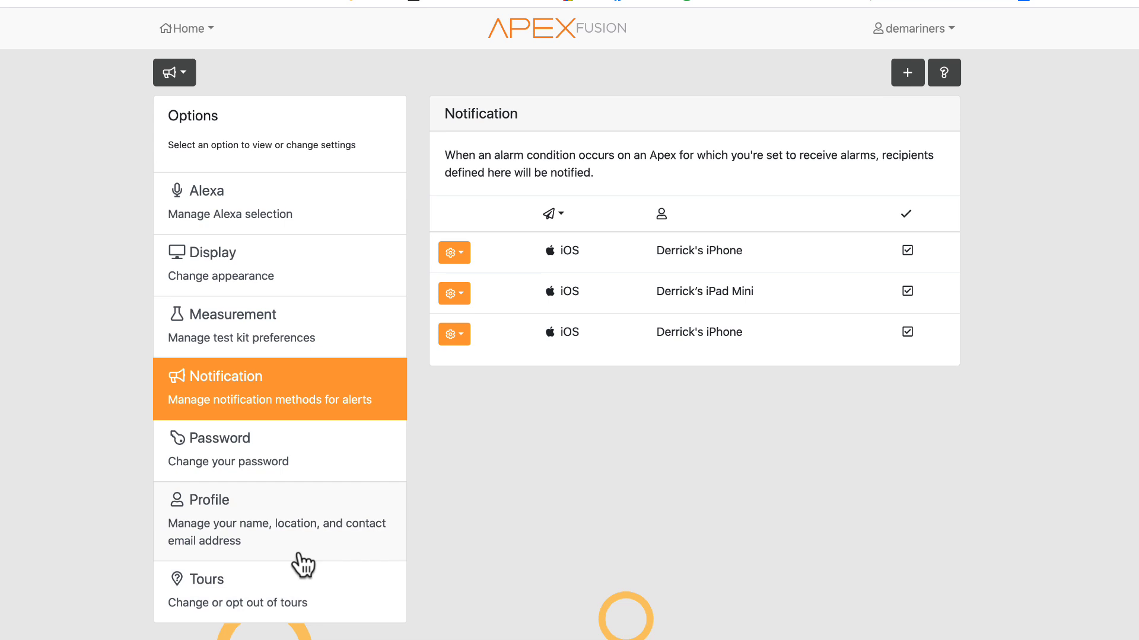
- View the Profile settings section, then scroll through the Tours checklist
left_click(290, 530)
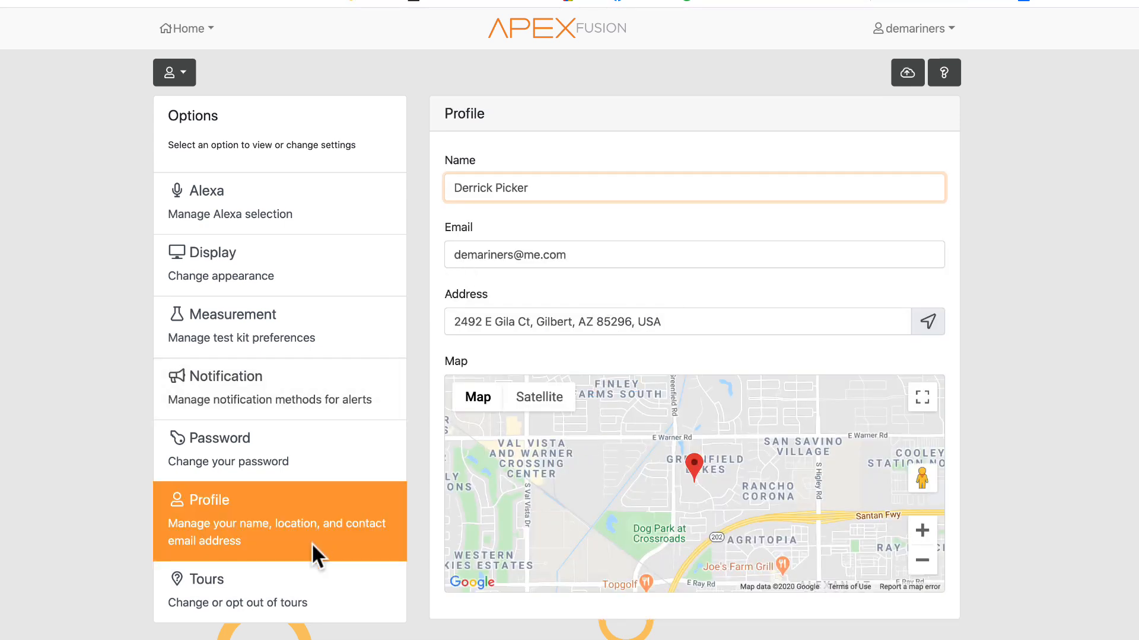
left_click(265, 595)
scroll(546, 423, "down", 6)
scroll(547, 422, "up", 6)
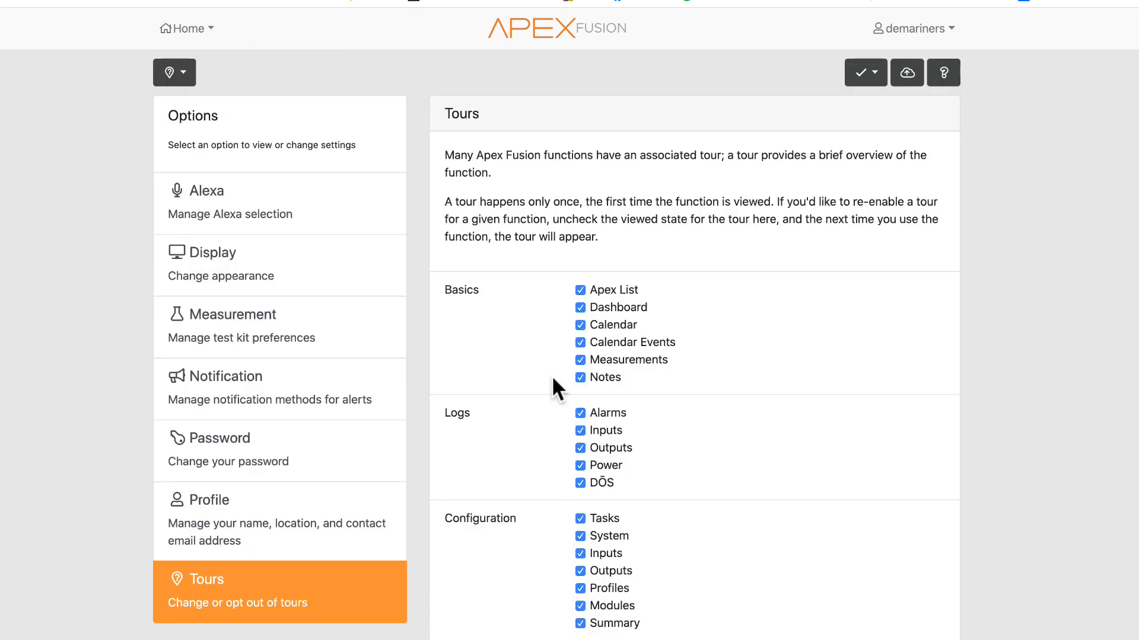
scroll(552, 380, "down", 3)
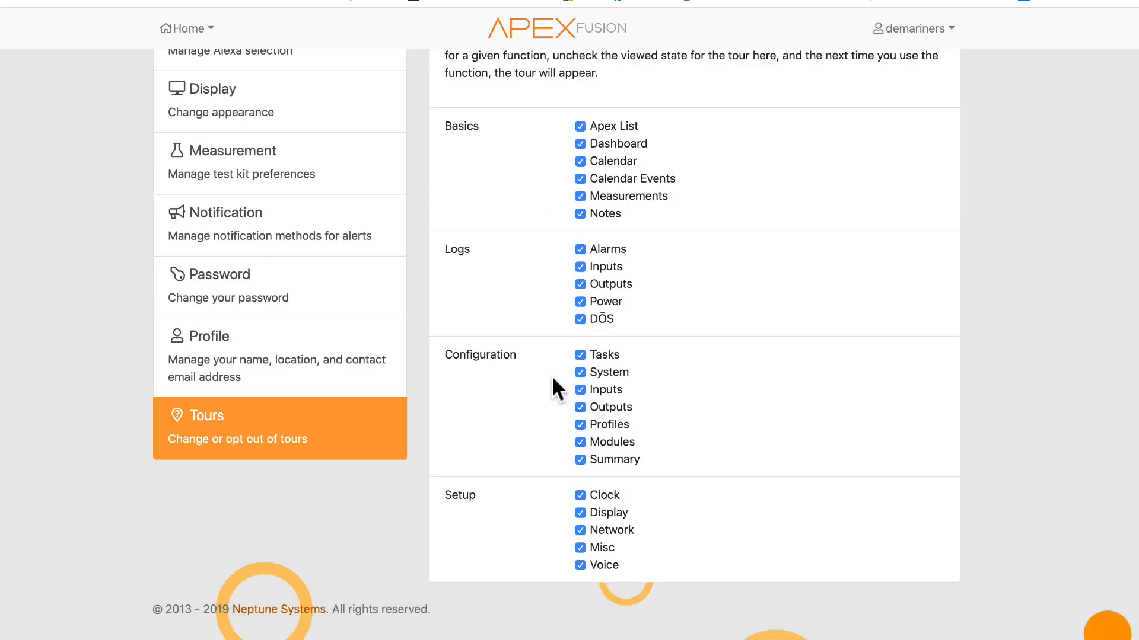
scroll(553, 379, "up", 3)
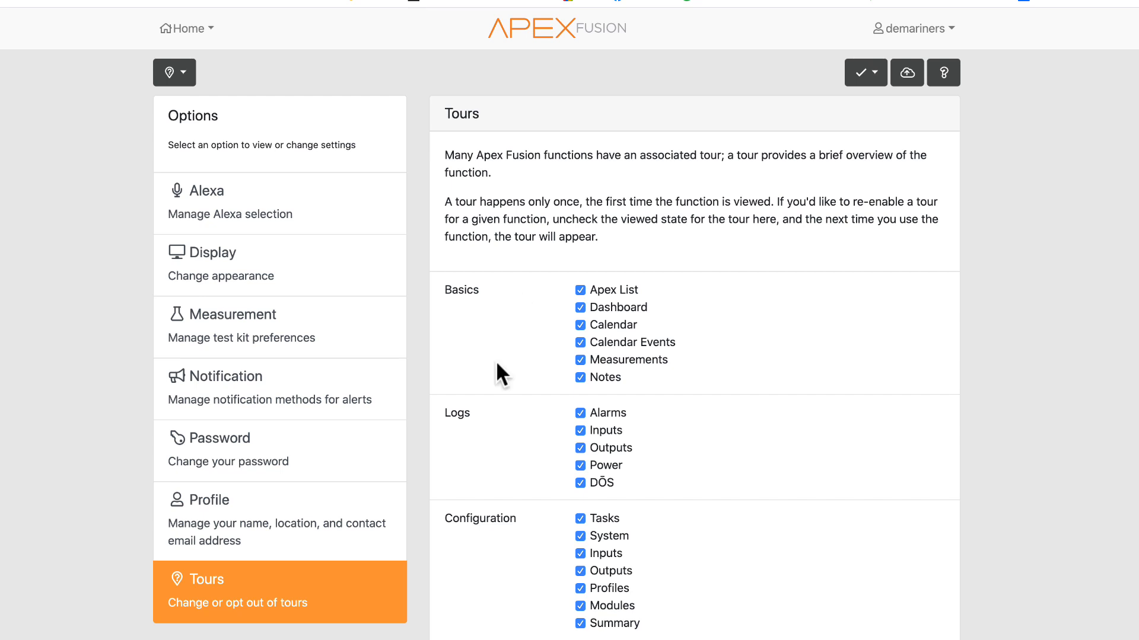
- Leave the settings pages and return to the Apex List
left_click(169, 72)
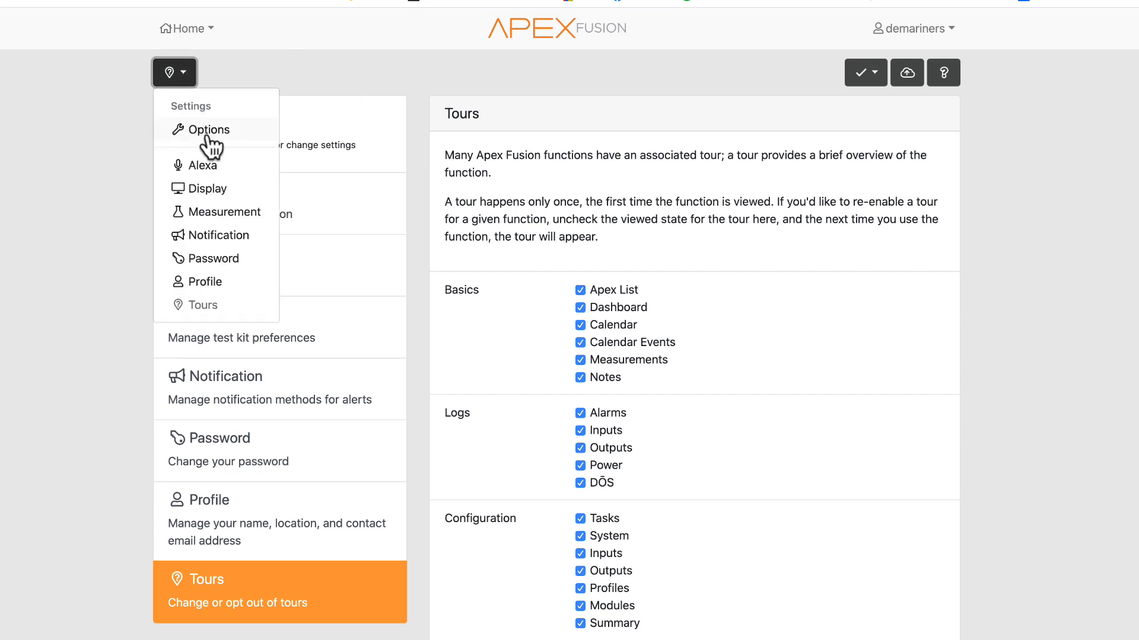
left_click(178, 70)
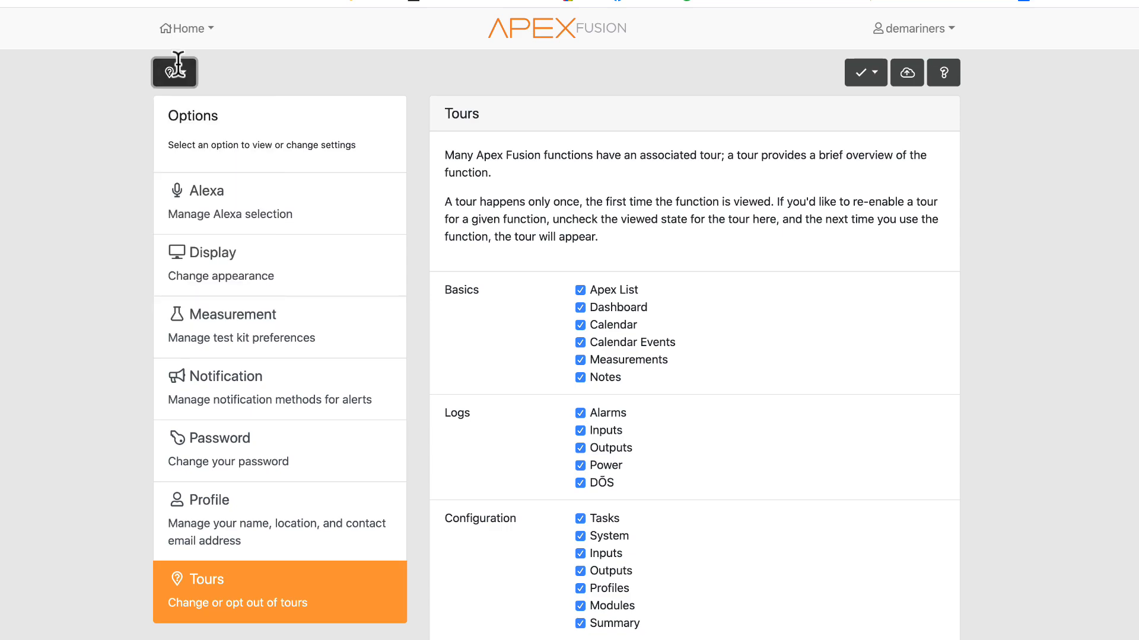
left_click(181, 32)
left_click(212, 66)
left_click(178, 33)
left_click(212, 33)
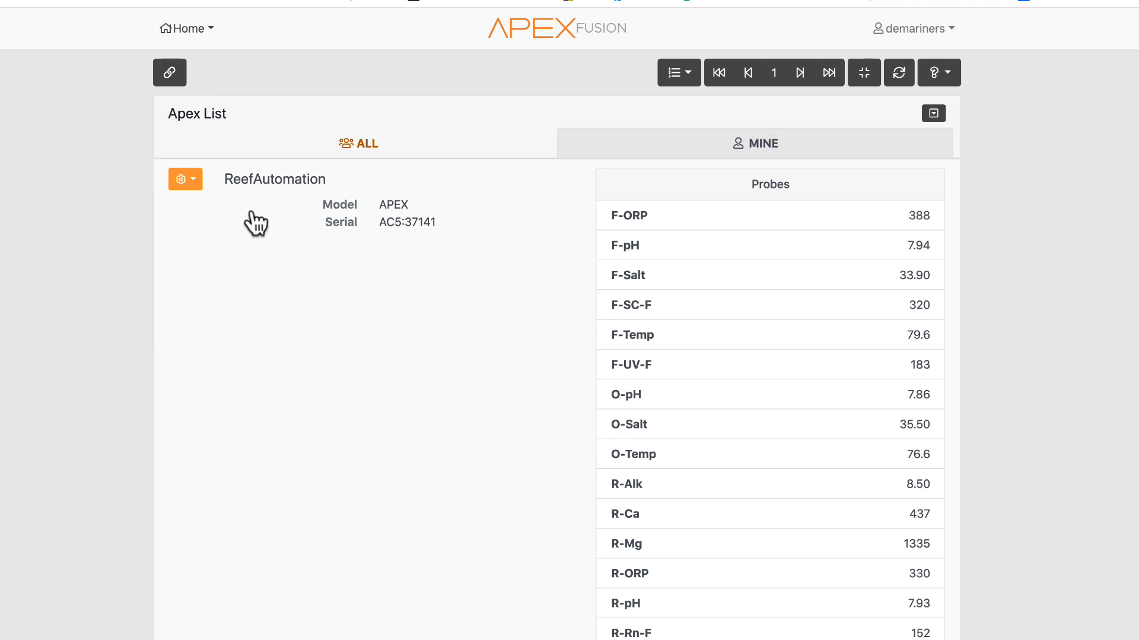
- Start disabling heartbeat monitoring for the ReefAutomation Apex and cancel the confirmation
left_click(182, 184)
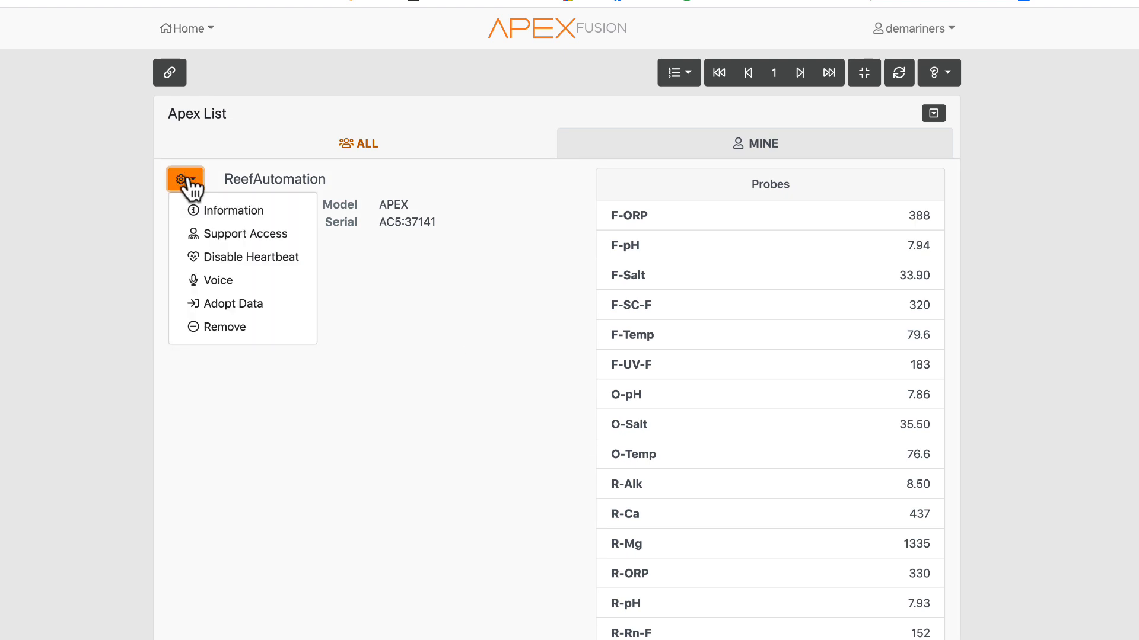
left_click(268, 261)
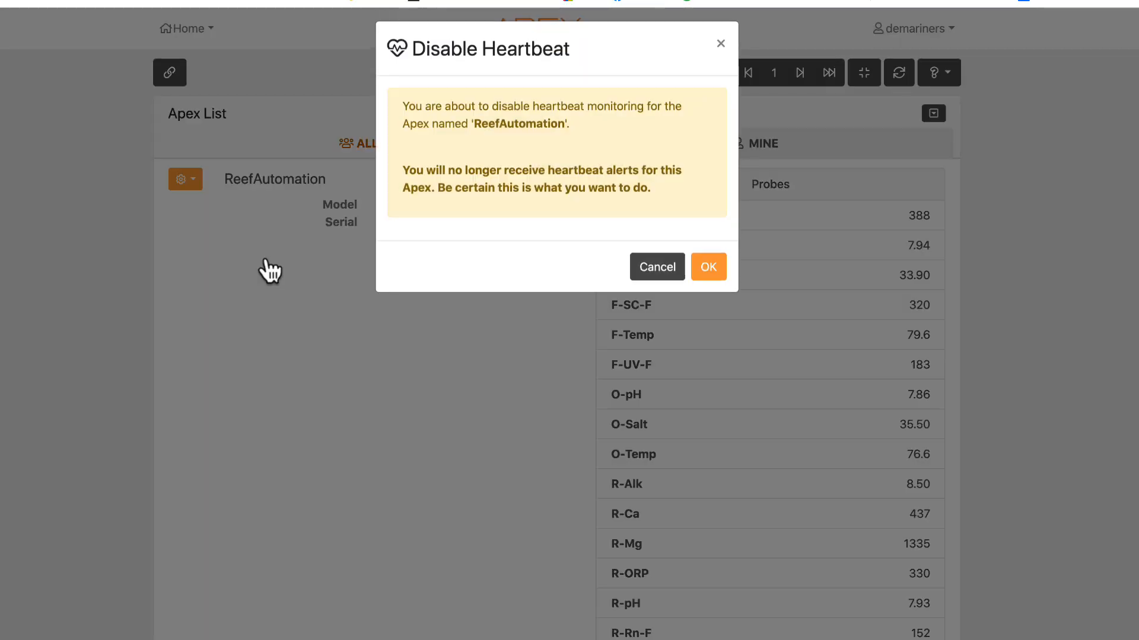
left_click(653, 274)
left_click(198, 185)
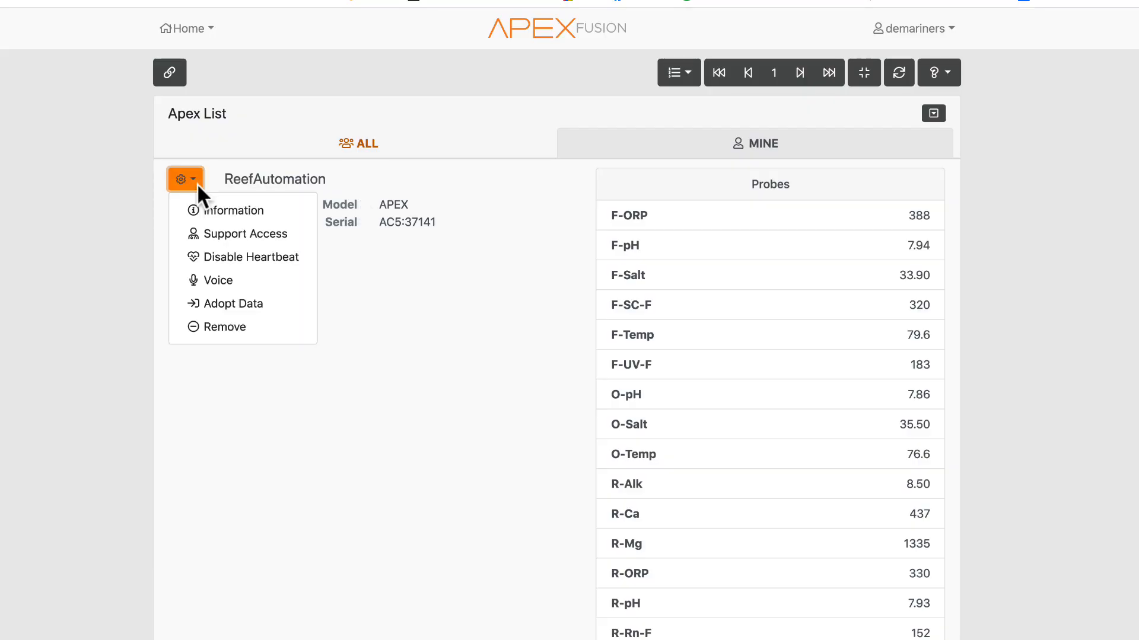
left_click(192, 185)
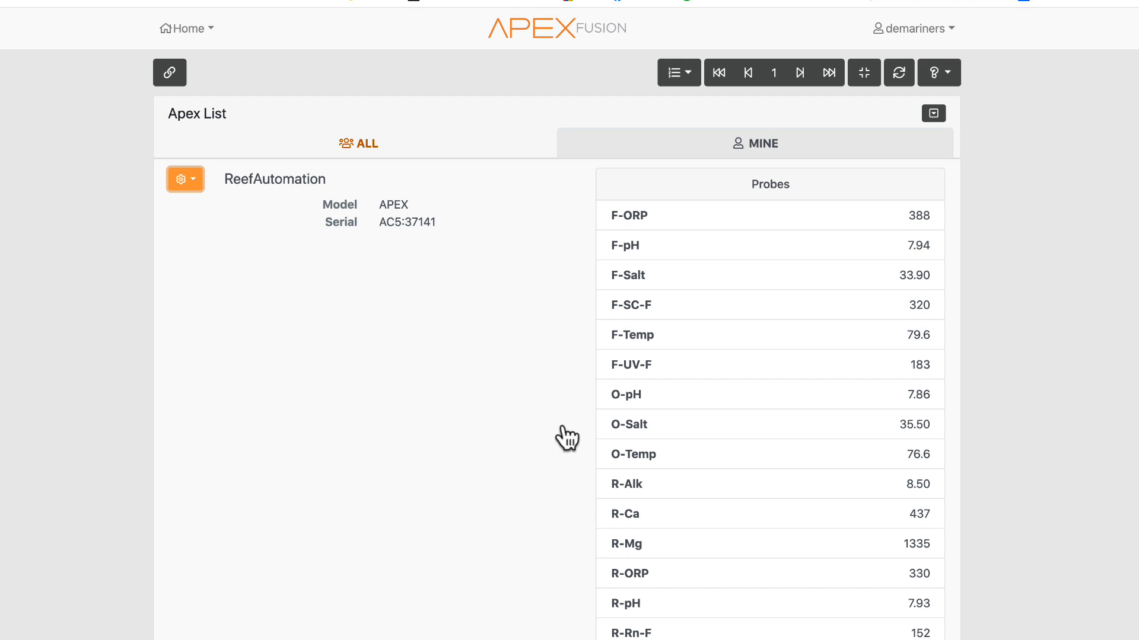
- Open the ReefAutomation Apex's dashboard from the Apex List
left_click(182, 179)
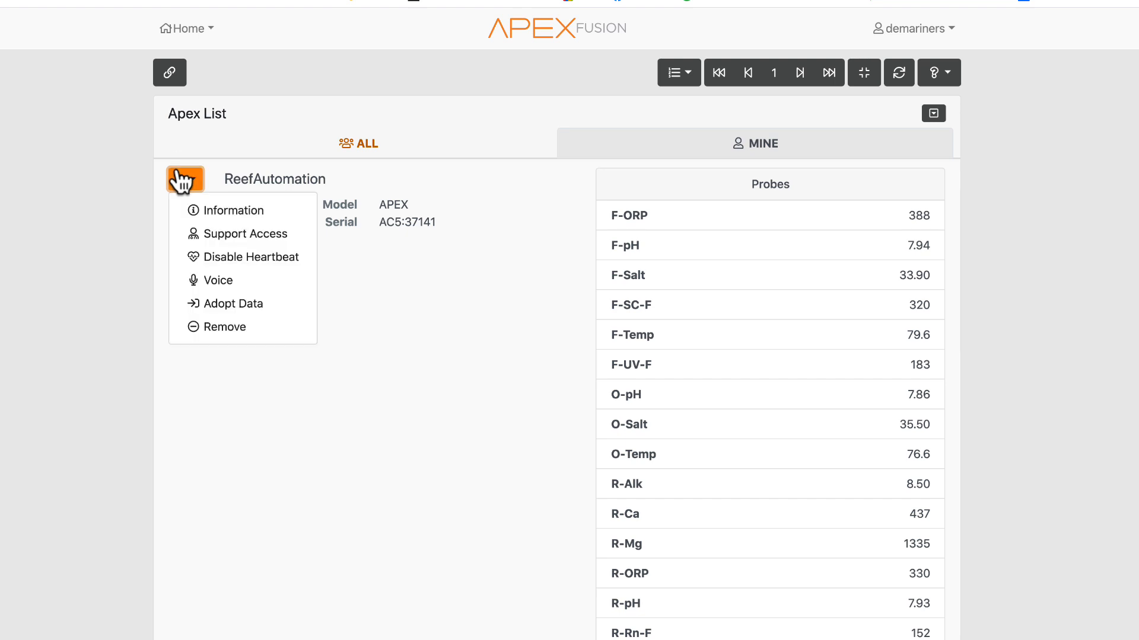
left_click(178, 172)
left_click(179, 173)
left_click(422, 333)
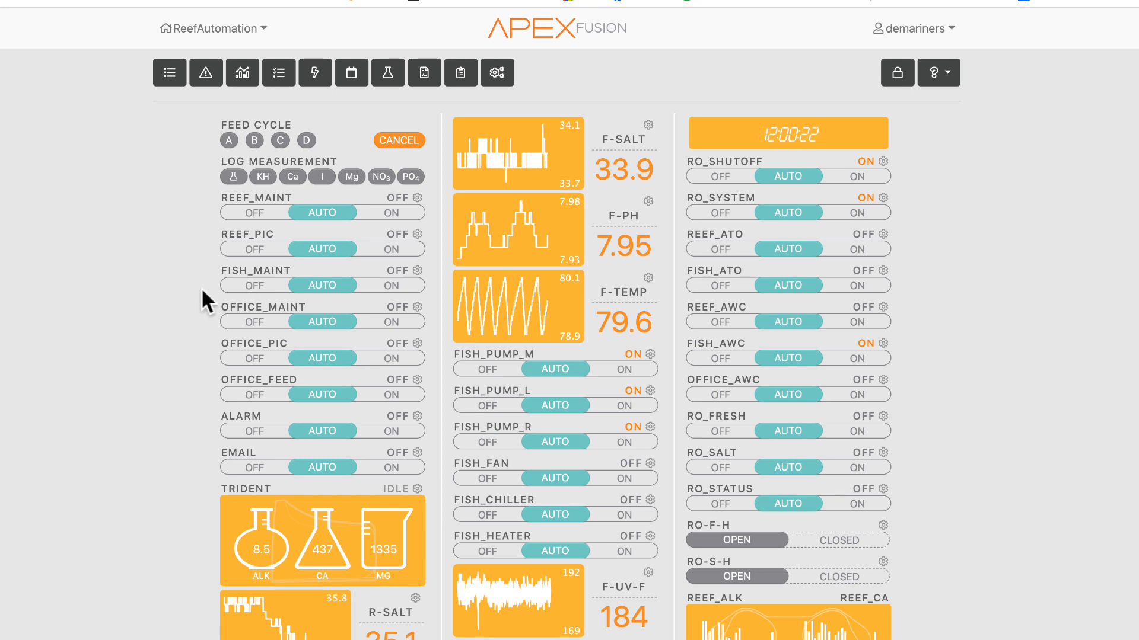
- Go back to the Apex List and reopen the ReefAutomation dashboard
left_click(169, 74)
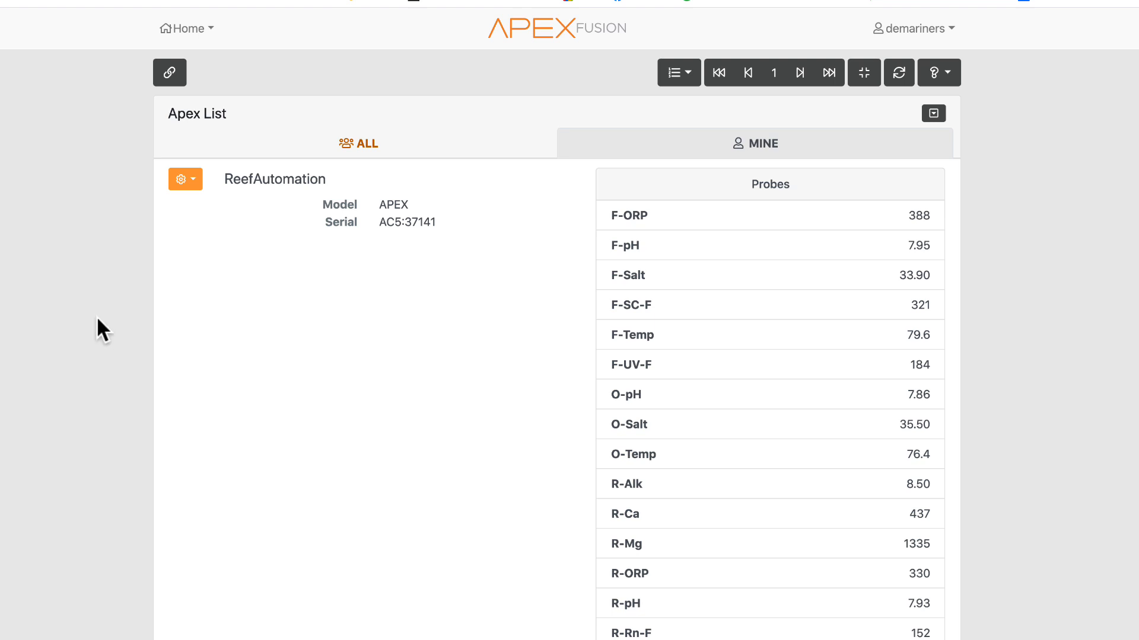
left_click(490, 370)
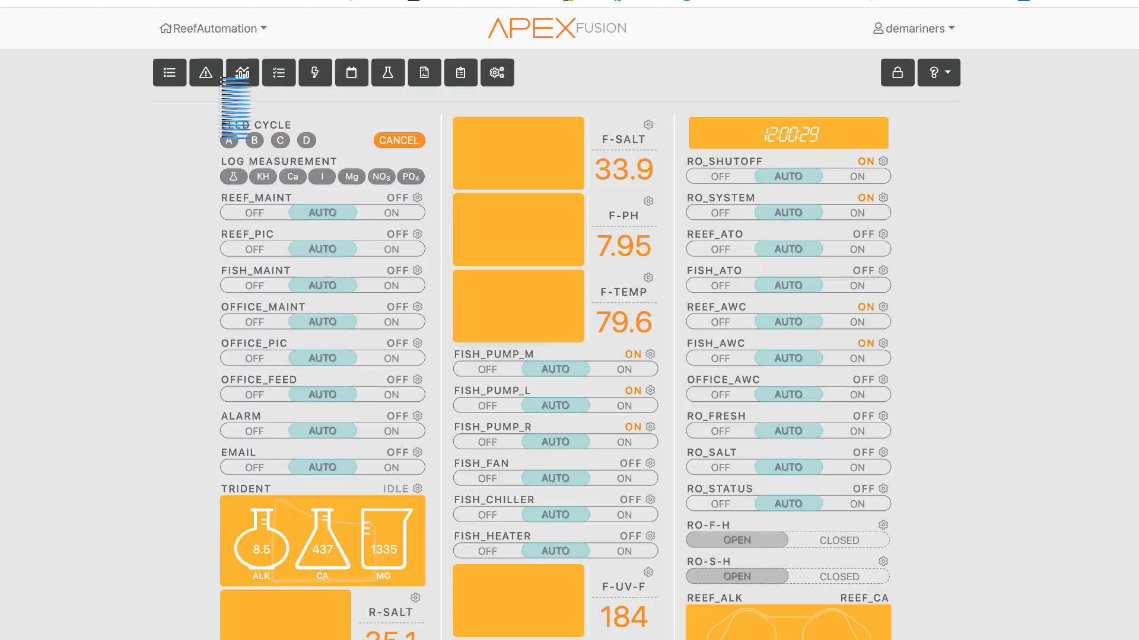
- Expand the dashboard's extra configuration shortcuts row and browse the ReefAutomation navigation menu
left_click(214, 30)
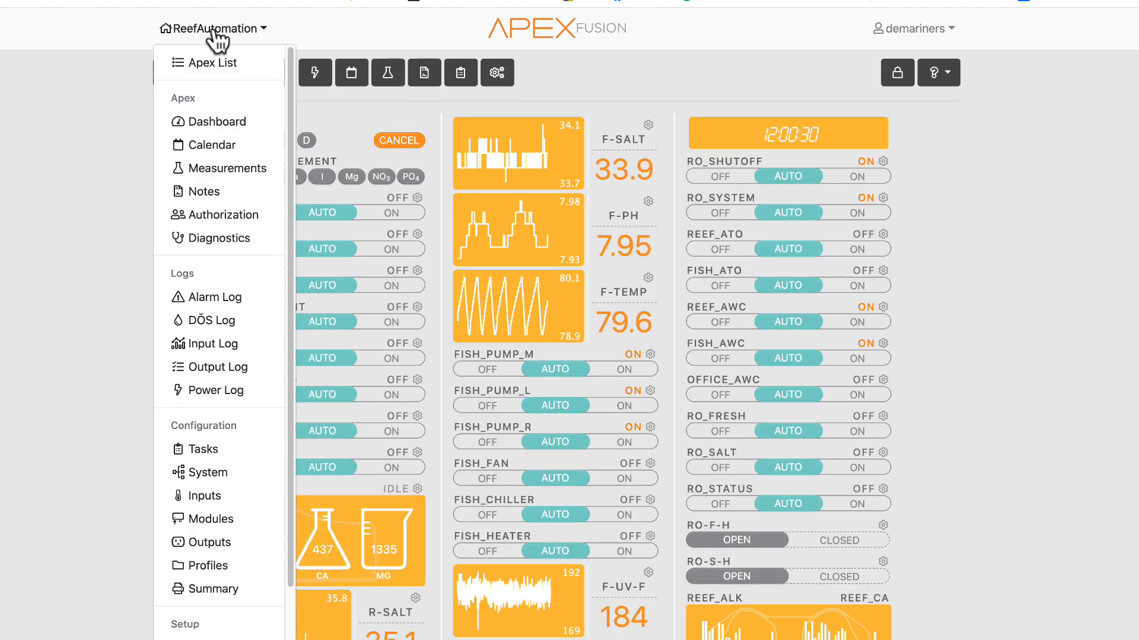
left_click(18, 393)
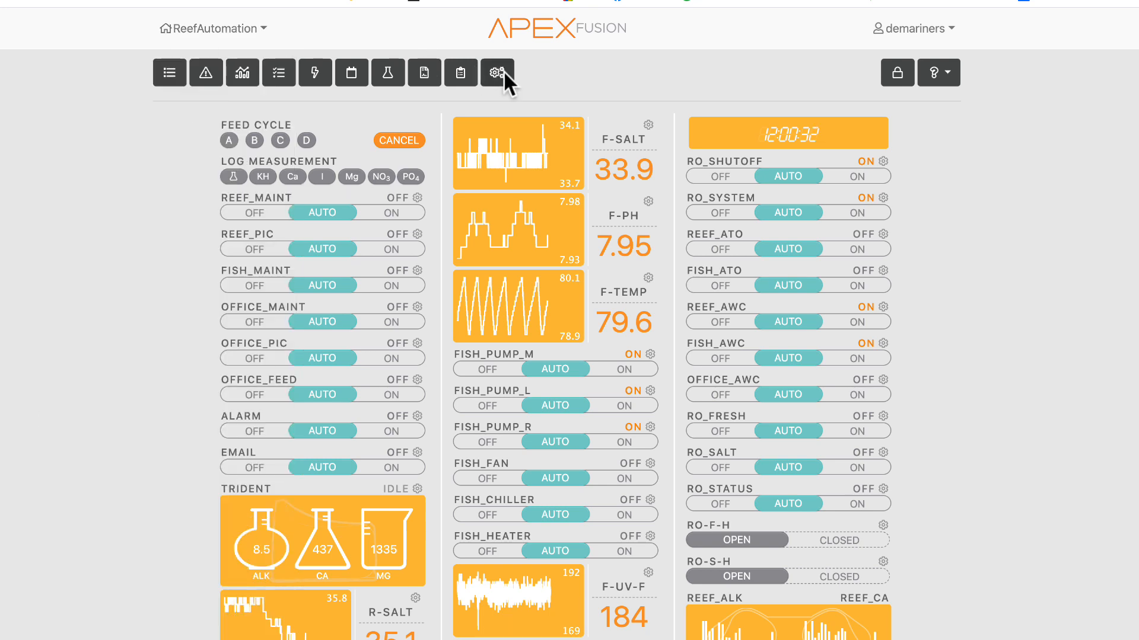
left_click(497, 72)
left_click(214, 30)
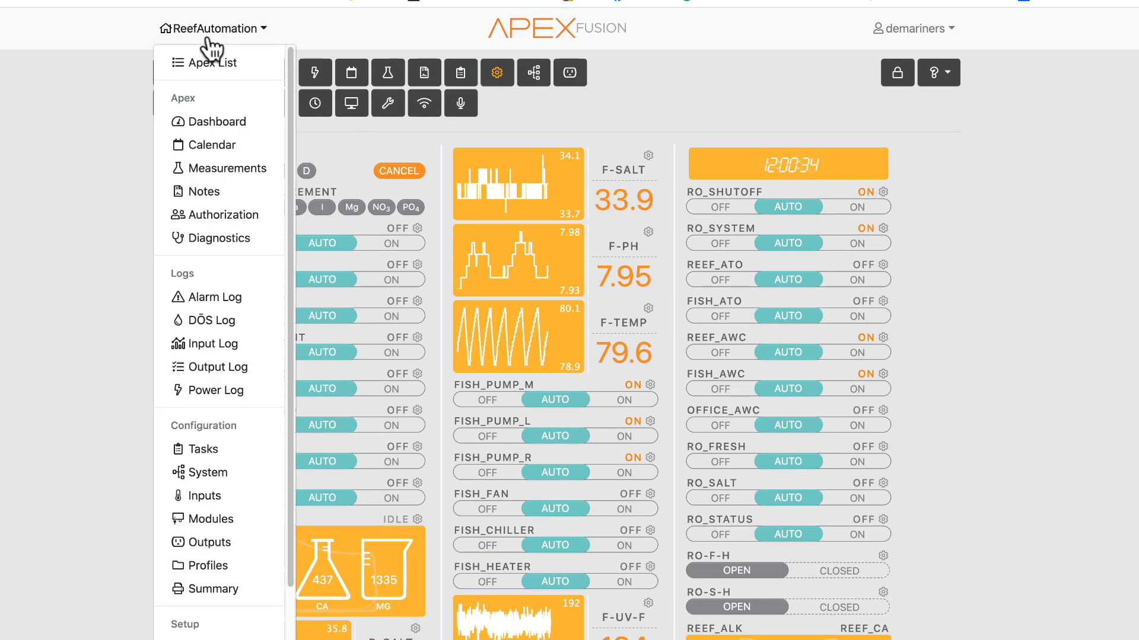
left_click(216, 123)
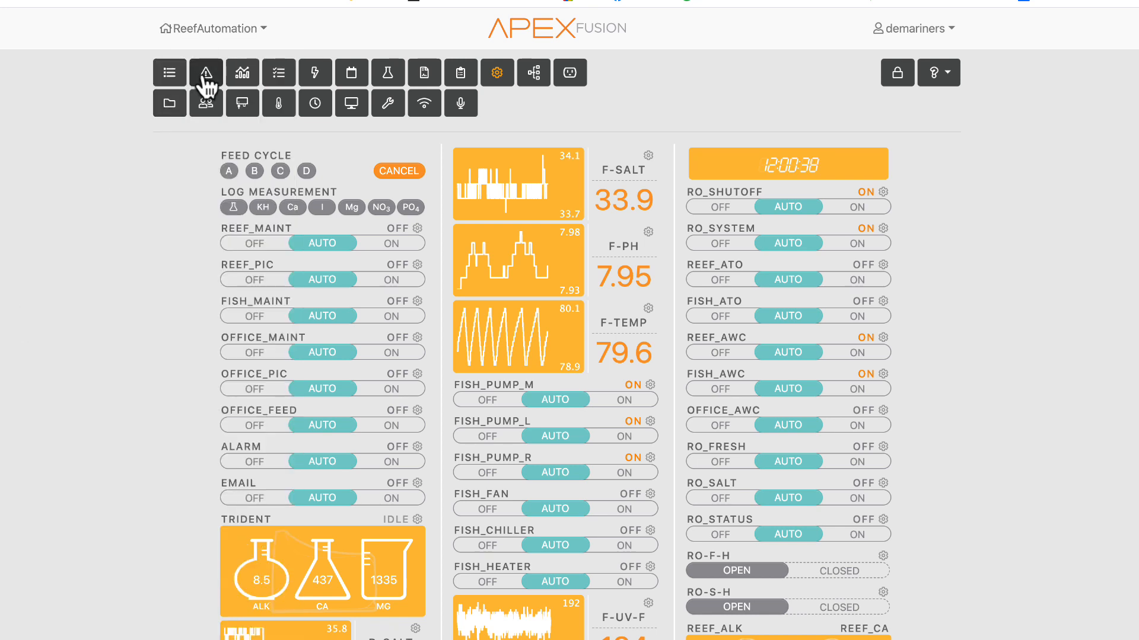
- Open the Alarm Log and browse its entries for May 12, 7 and 11, 2020
left_click(215, 30)
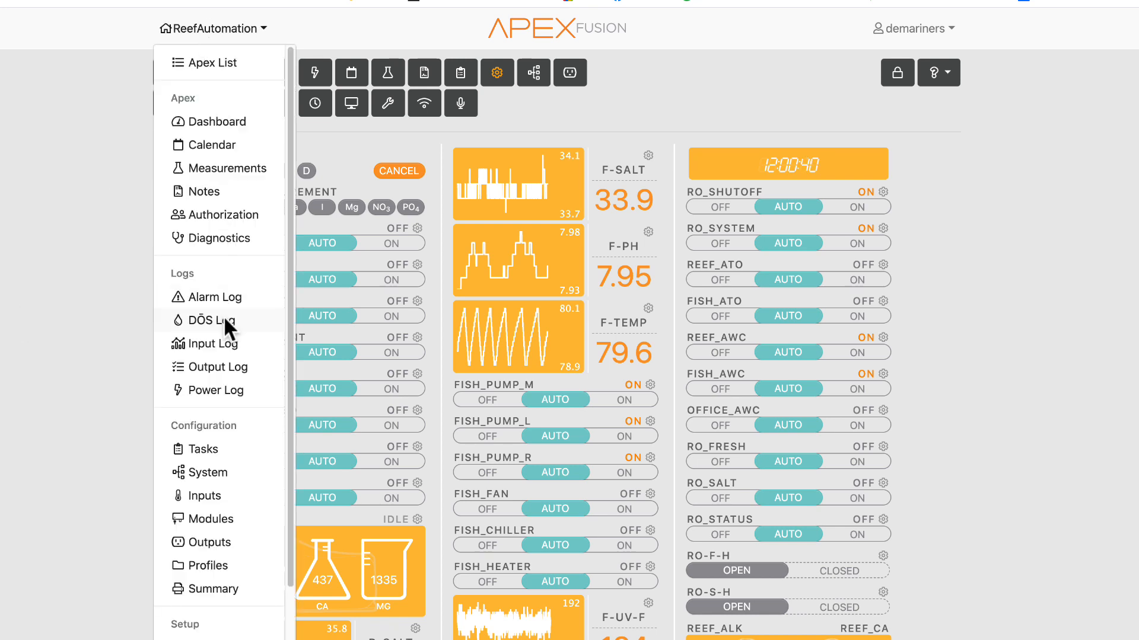
left_click(42, 305)
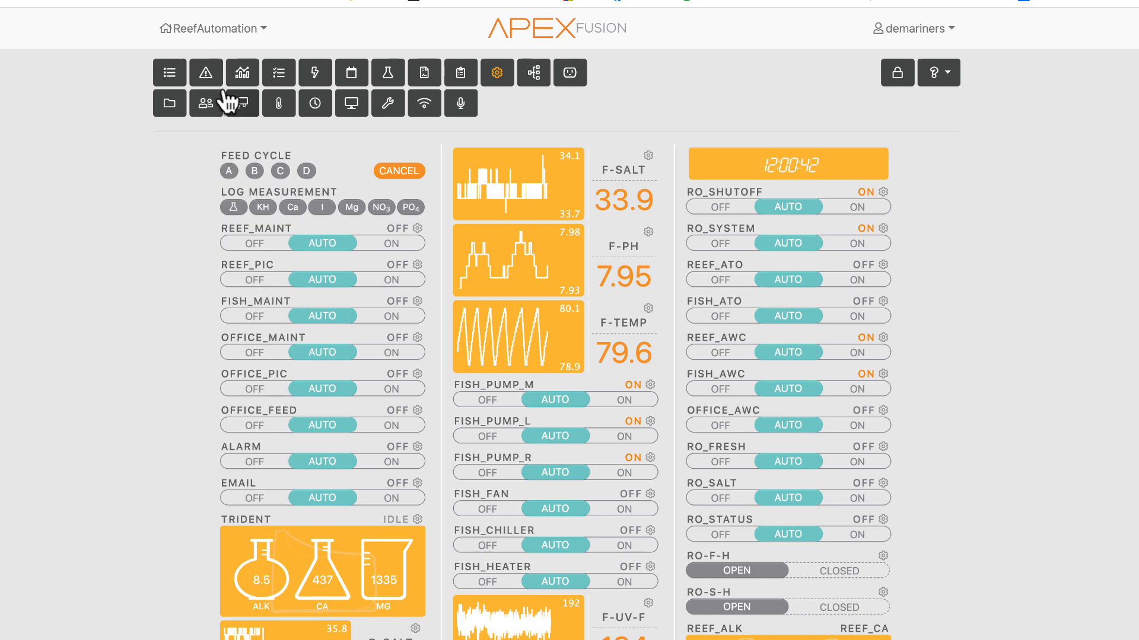
left_click(215, 75)
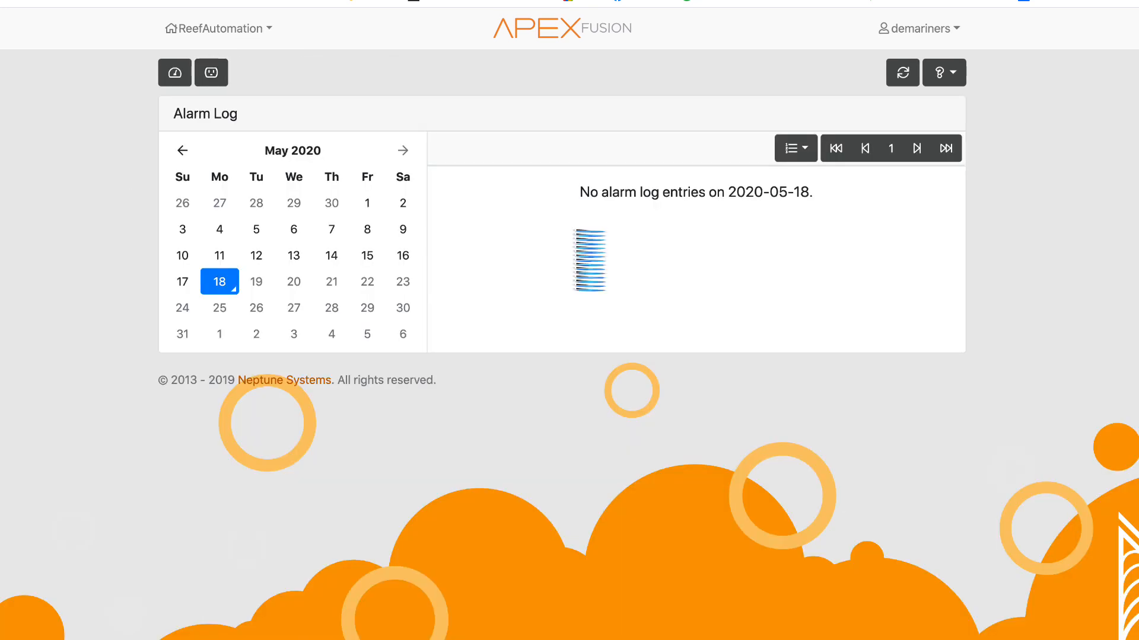
left_click(255, 261)
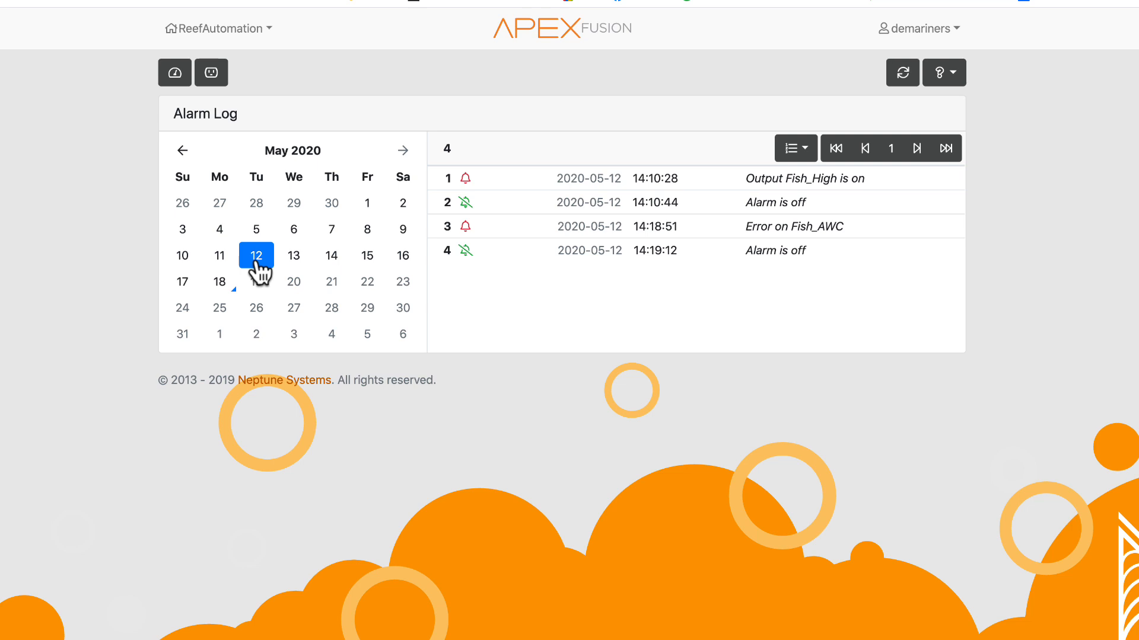
left_click(330, 233)
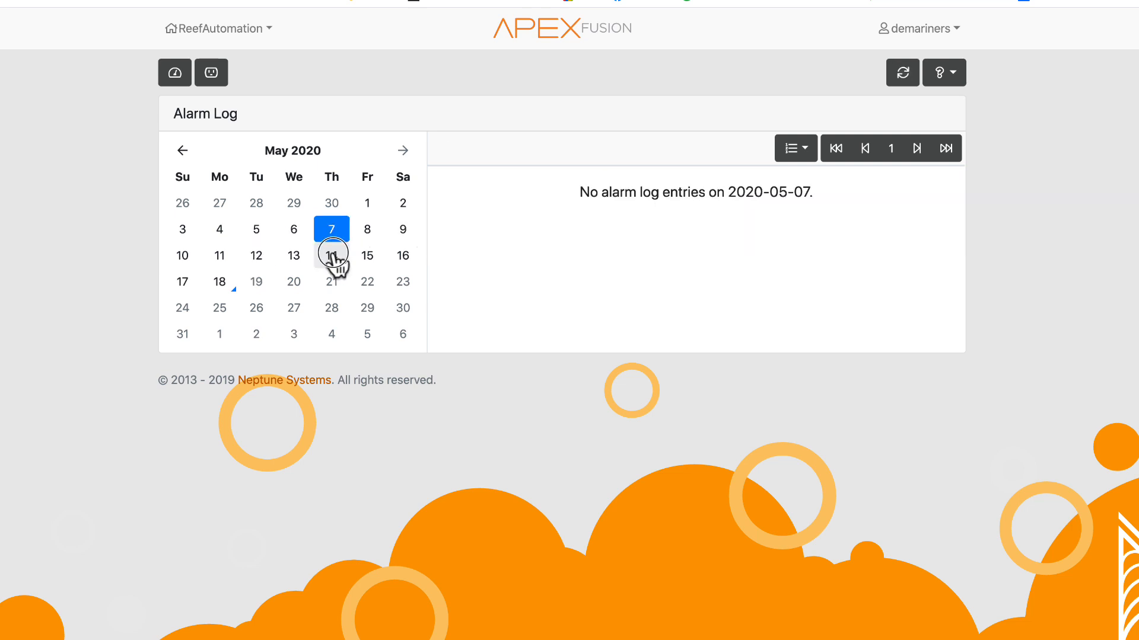
left_click(332, 255)
- Return to the ReefAutomation dashboard and expand the configuration shortcuts row again
left_click(176, 74)
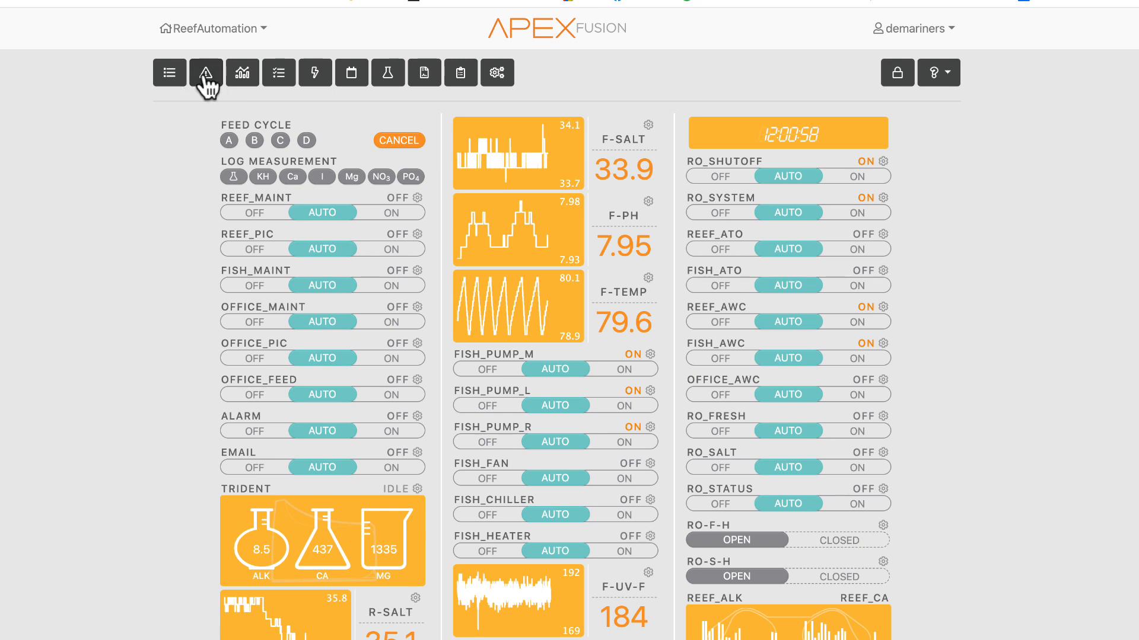
left_click(204, 30)
left_click(580, 86)
left_click(496, 83)
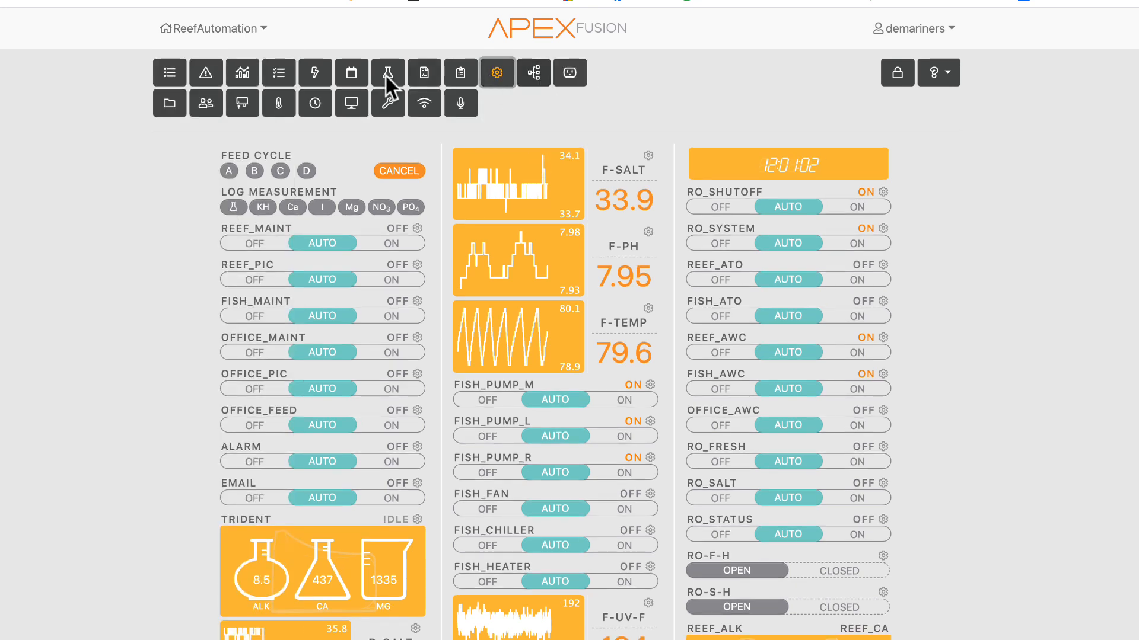
- Browse the ReefAutomation navigation menu's Apex, Logs, Configuration and Setup entries
left_click(224, 30)
scroll(196, 587, "down", 3)
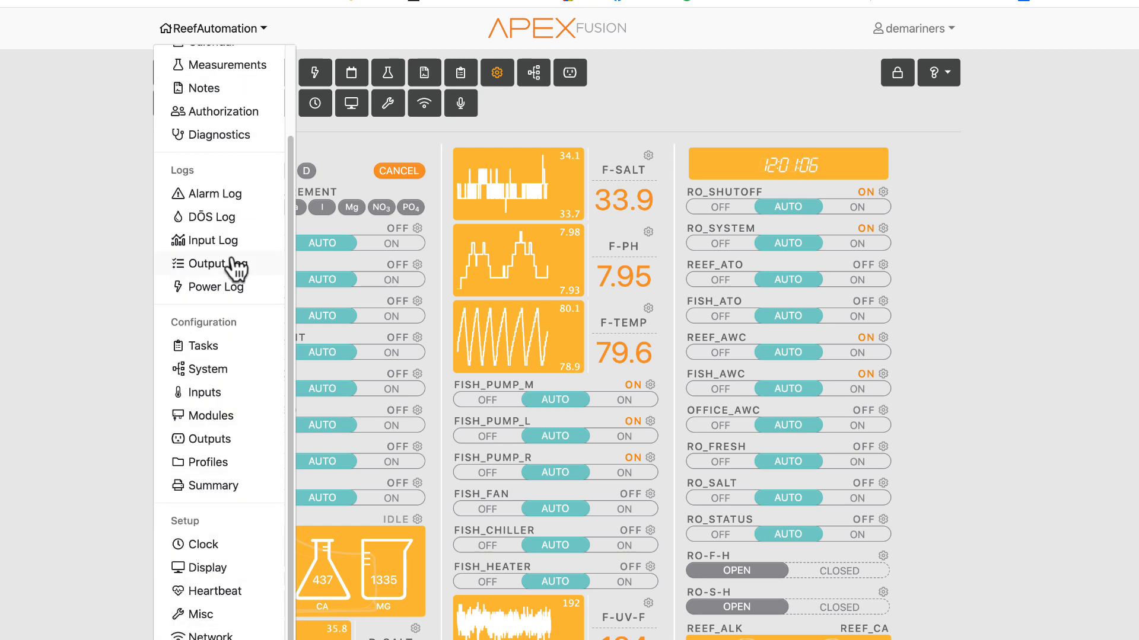
scroll(234, 265, "up", 3)
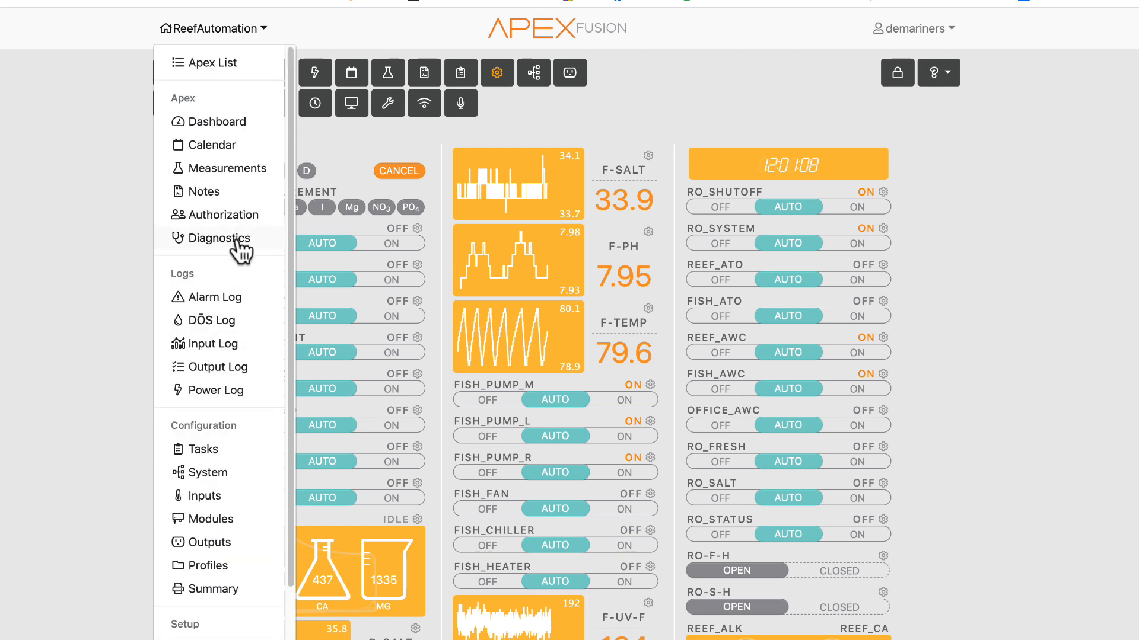
left_click(115, 265)
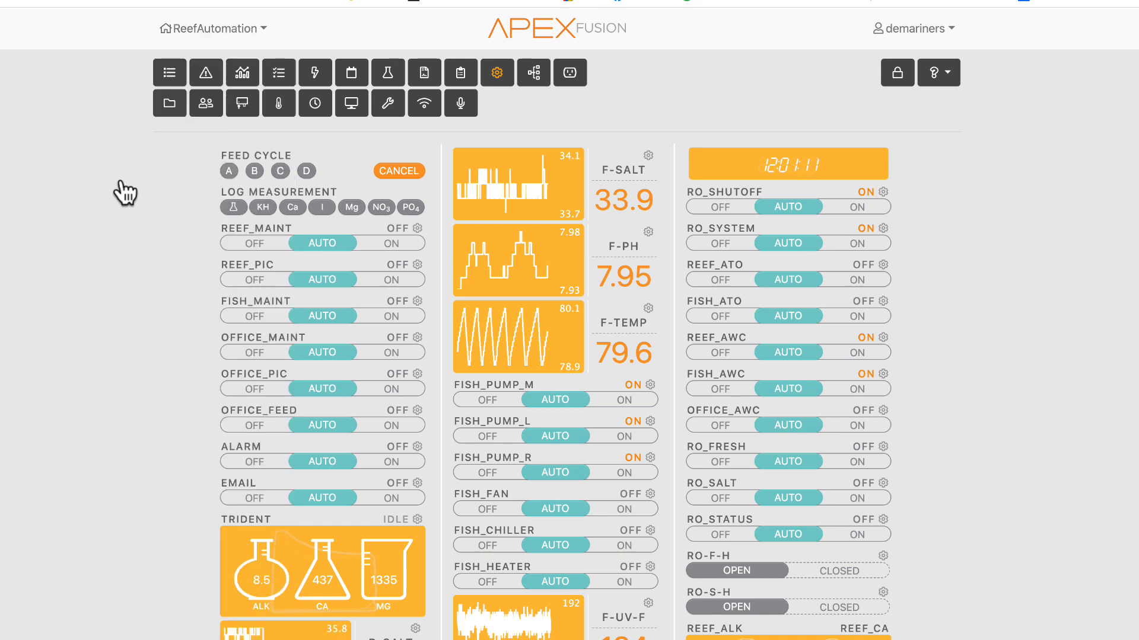
left_click(217, 29)
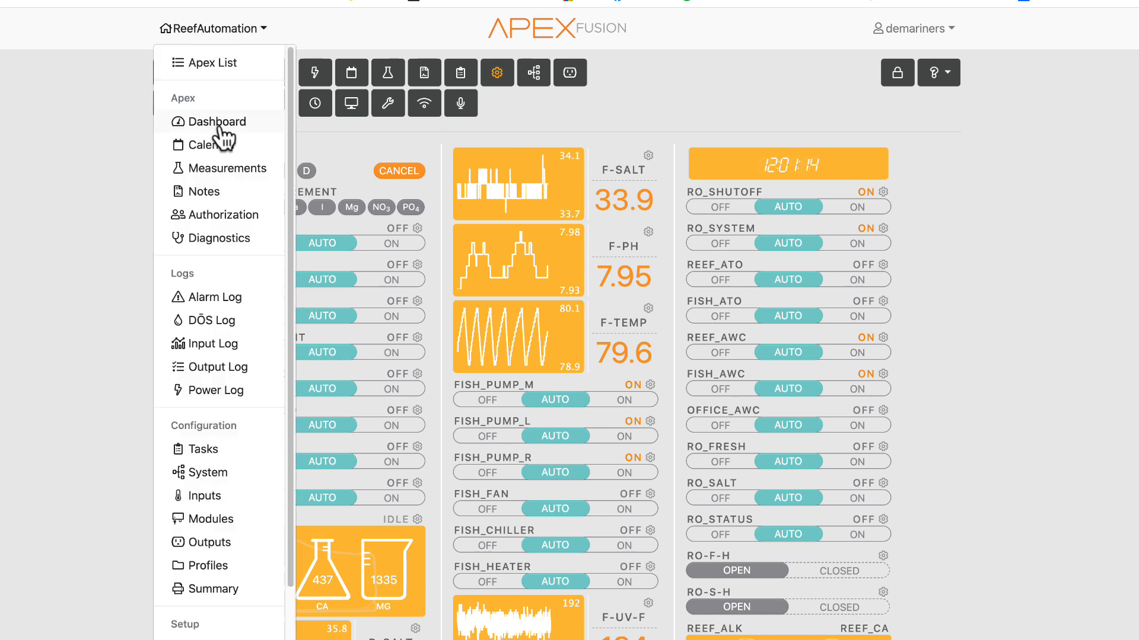
- Close the navigation menu, open the Input Log and create a chart for the O-pH probe
left_click(28, 183)
left_click(190, 31)
left_click(8, 151)
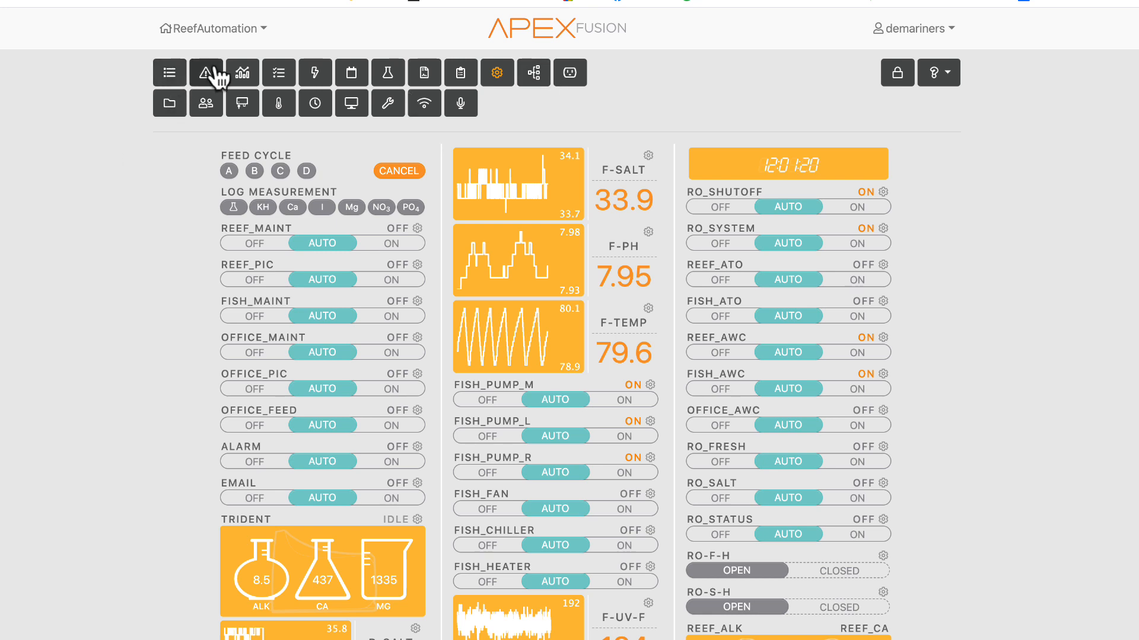
left_click(244, 74)
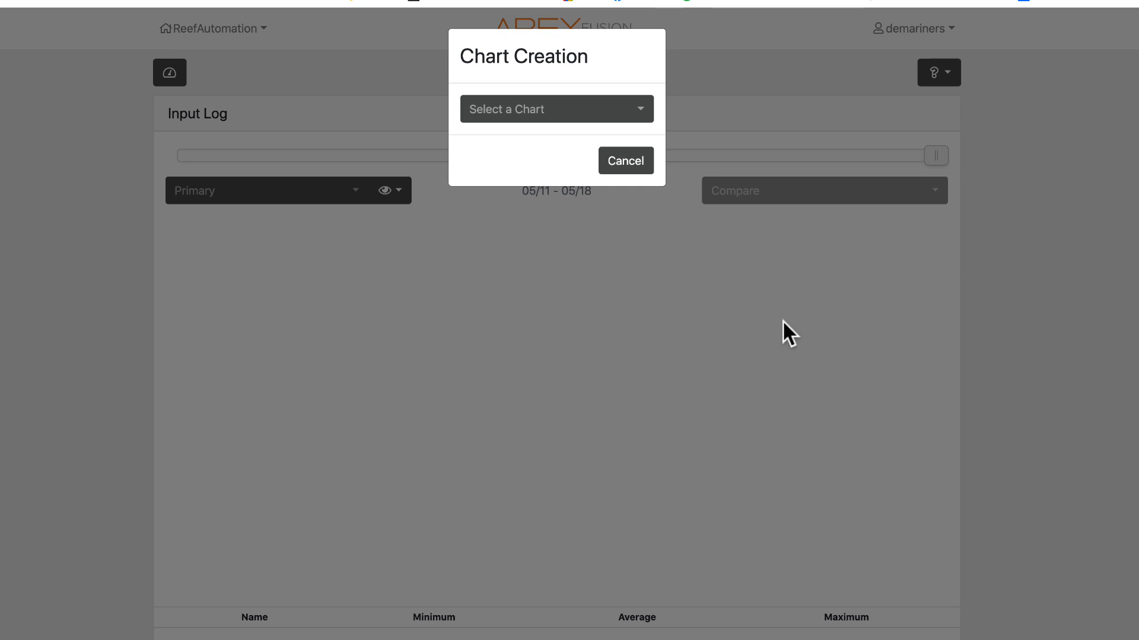
left_click(614, 112)
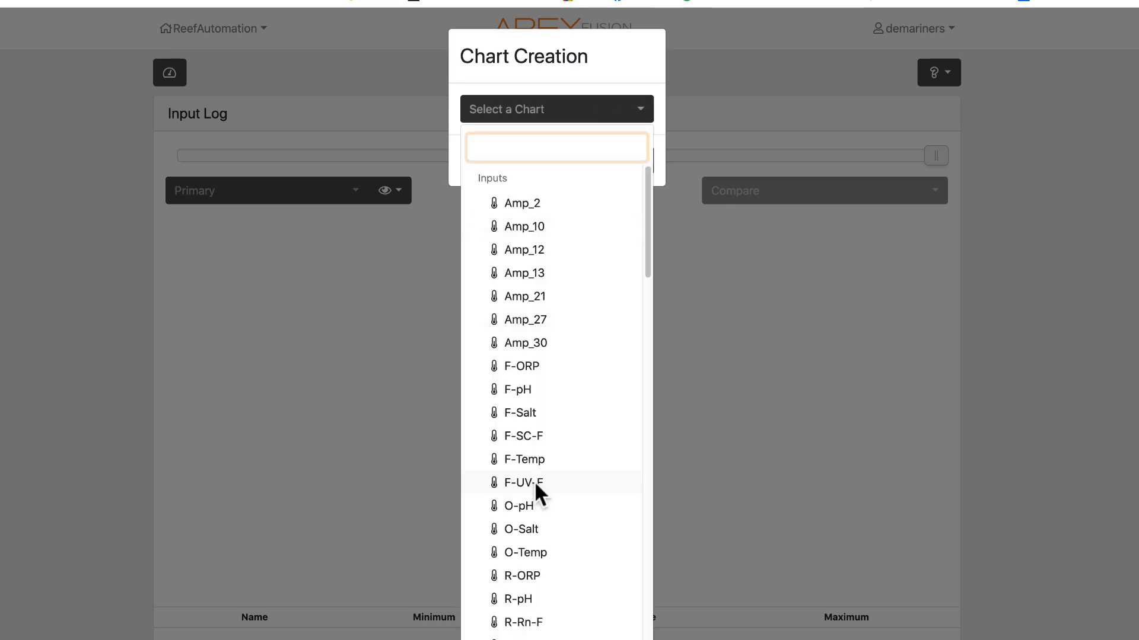
scroll(535, 481, "down", 1)
left_click(534, 460)
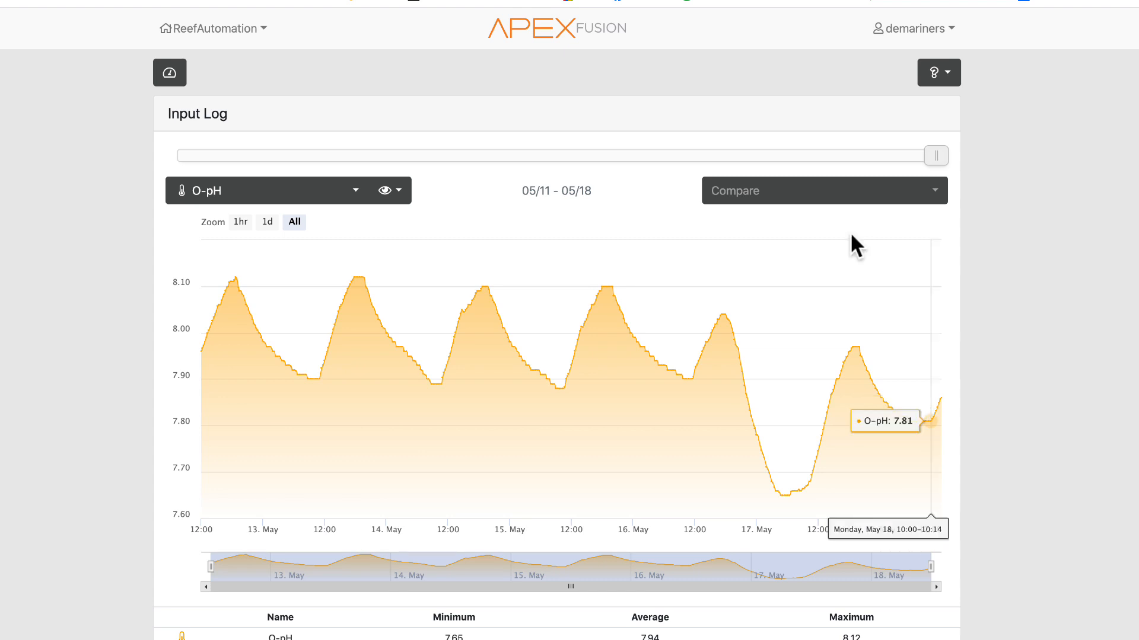
- Switch the Input Log's primary chart to F-Temp
left_click(300, 191)
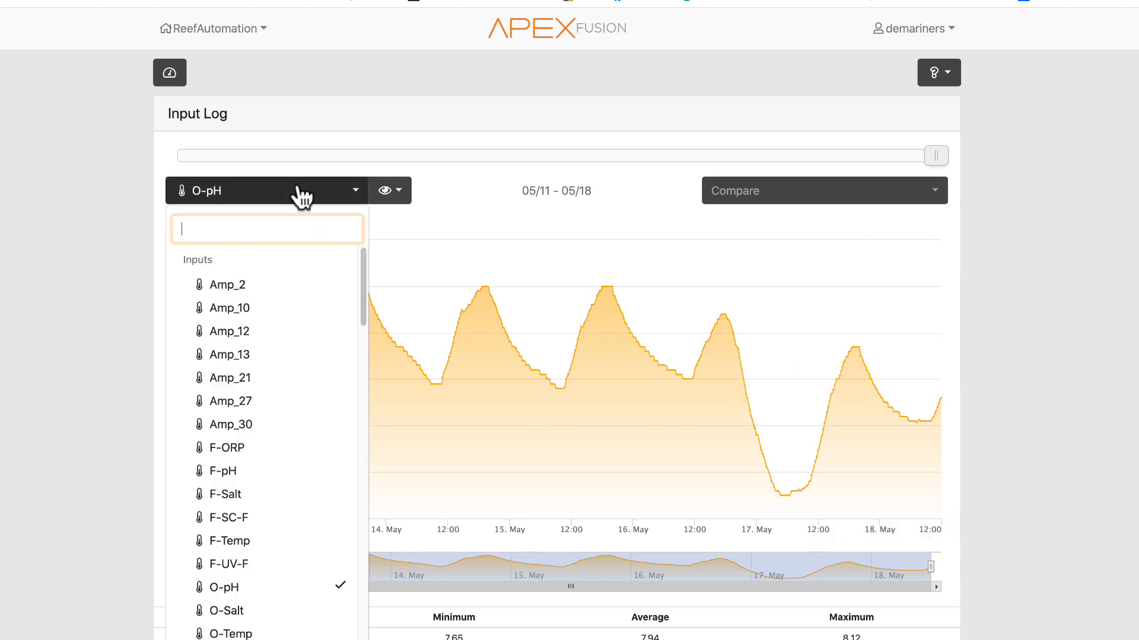
left_click(236, 543)
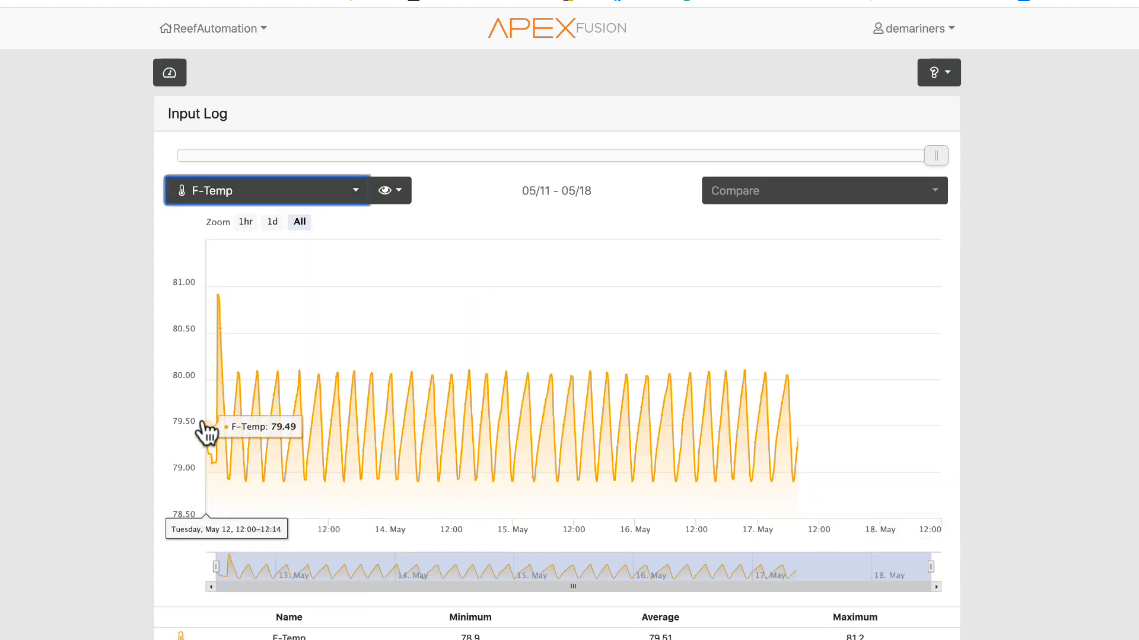
- Add the Reef_Alk output as a comparison on the F-Temp chart
left_click(839, 190)
scroll(816, 494, "down", 10)
left_click(796, 405)
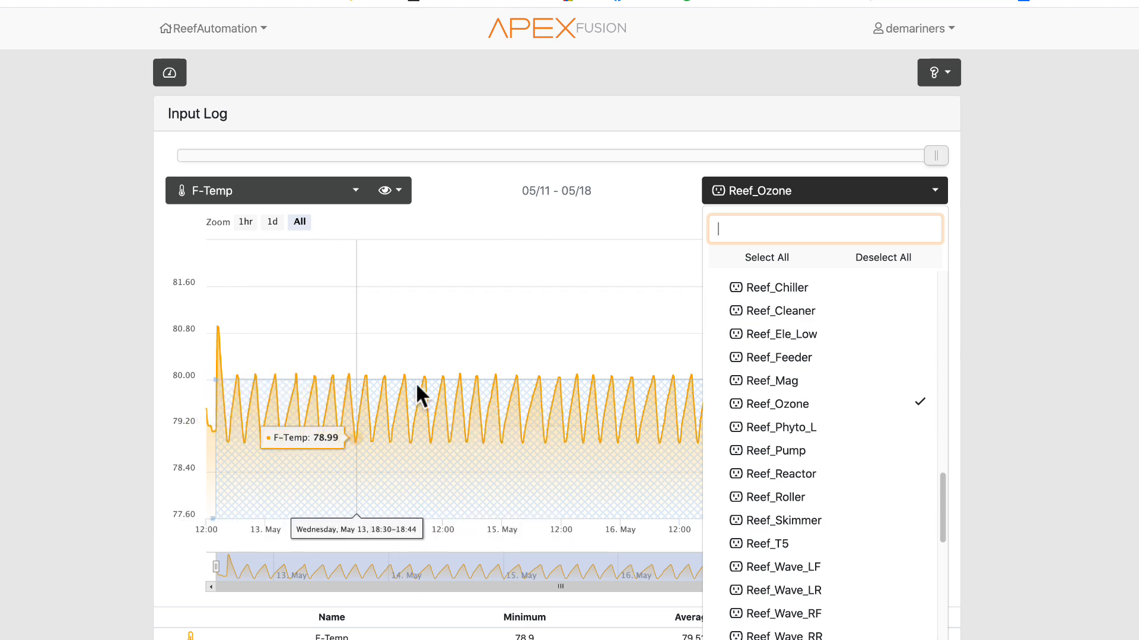
left_click(833, 410)
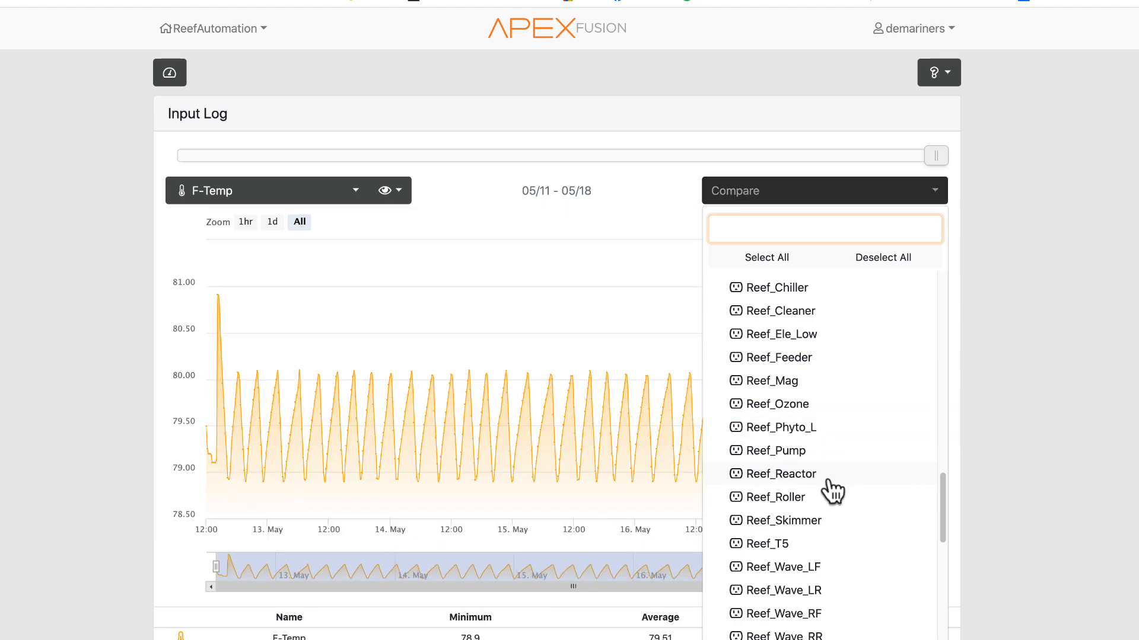
scroll(830, 534, "up", 4)
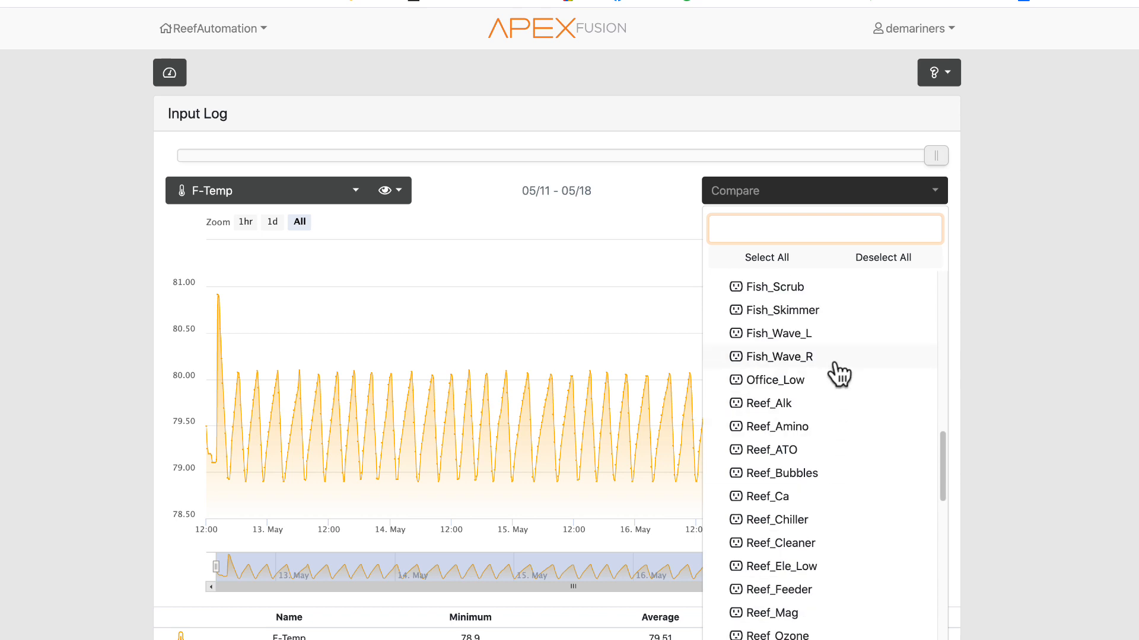
left_click(797, 384)
left_click(795, 382)
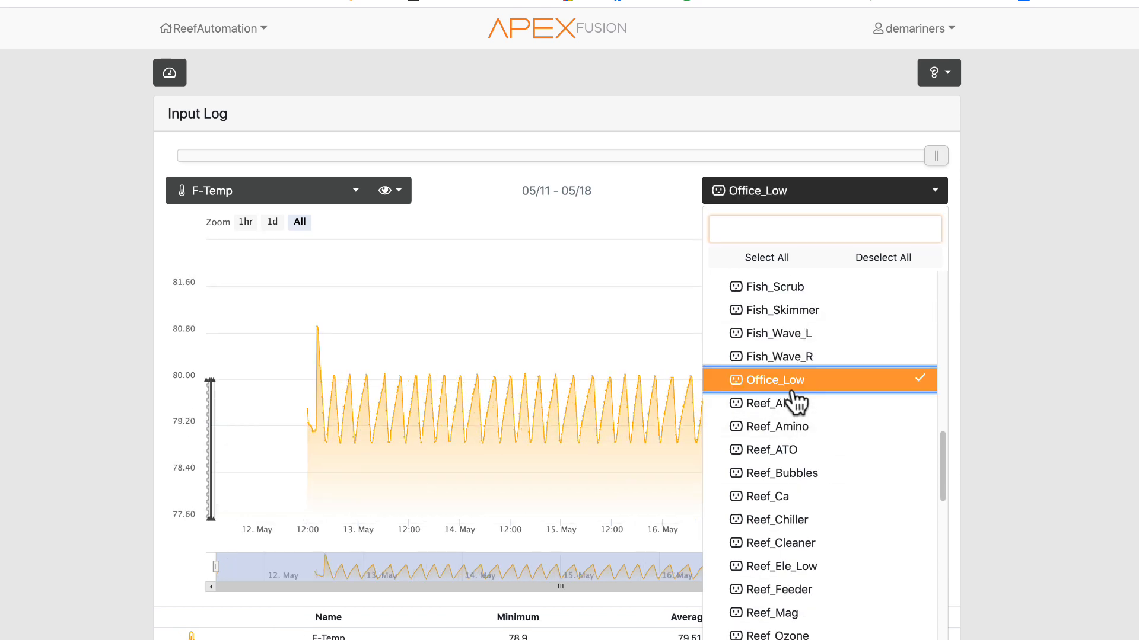
left_click(792, 405)
left_click(1125, 392)
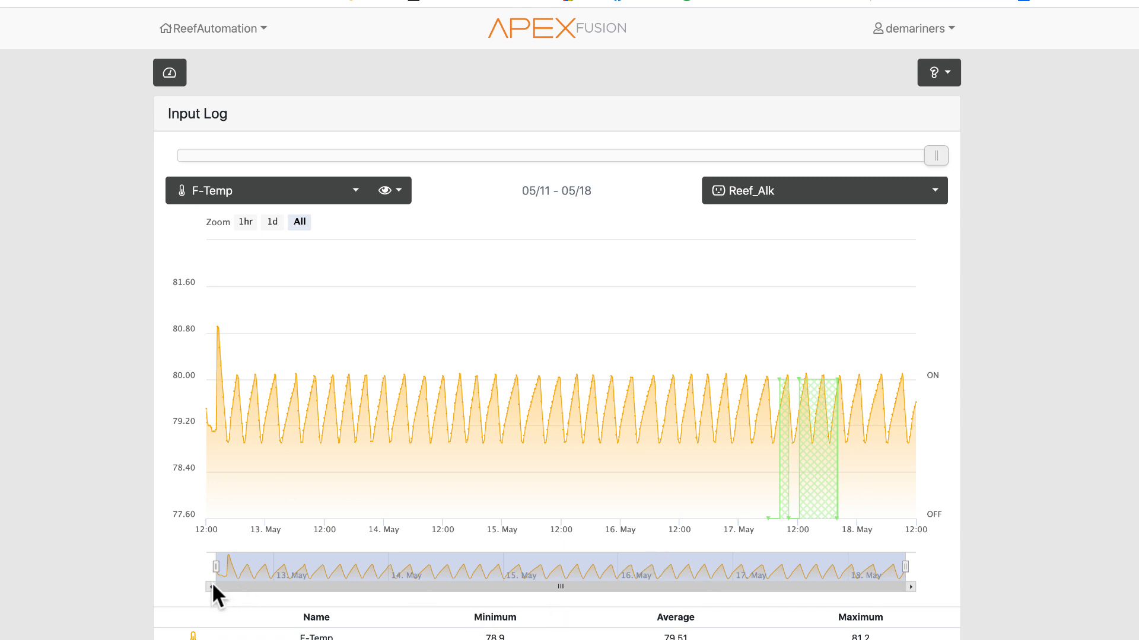
- Narrow the chart's time window with the navigator handles and try the 1hr, 1d and All zoom presets
left_click_drag(227, 566, 576, 564)
left_click_drag(864, 588, 639, 590)
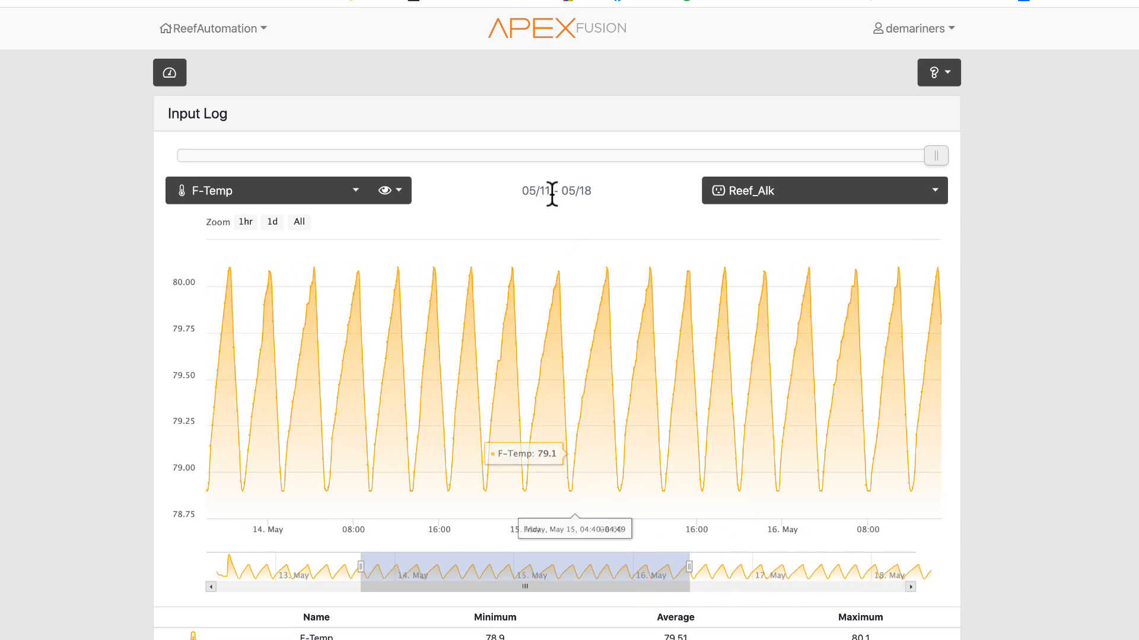
left_click(253, 223)
left_click(271, 223)
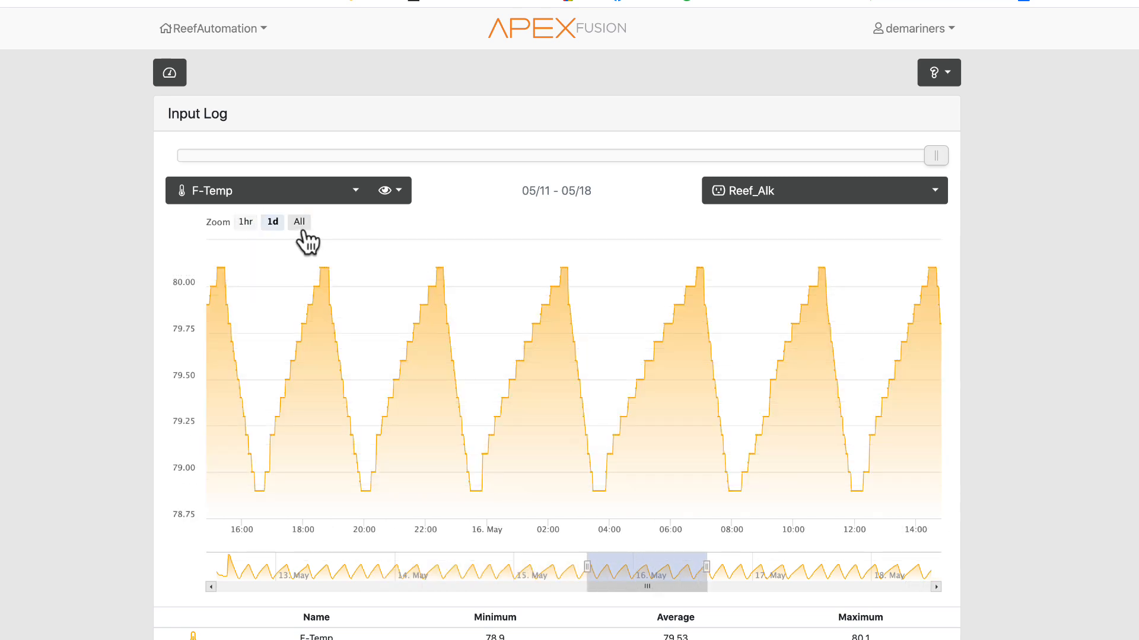
left_click(301, 226)
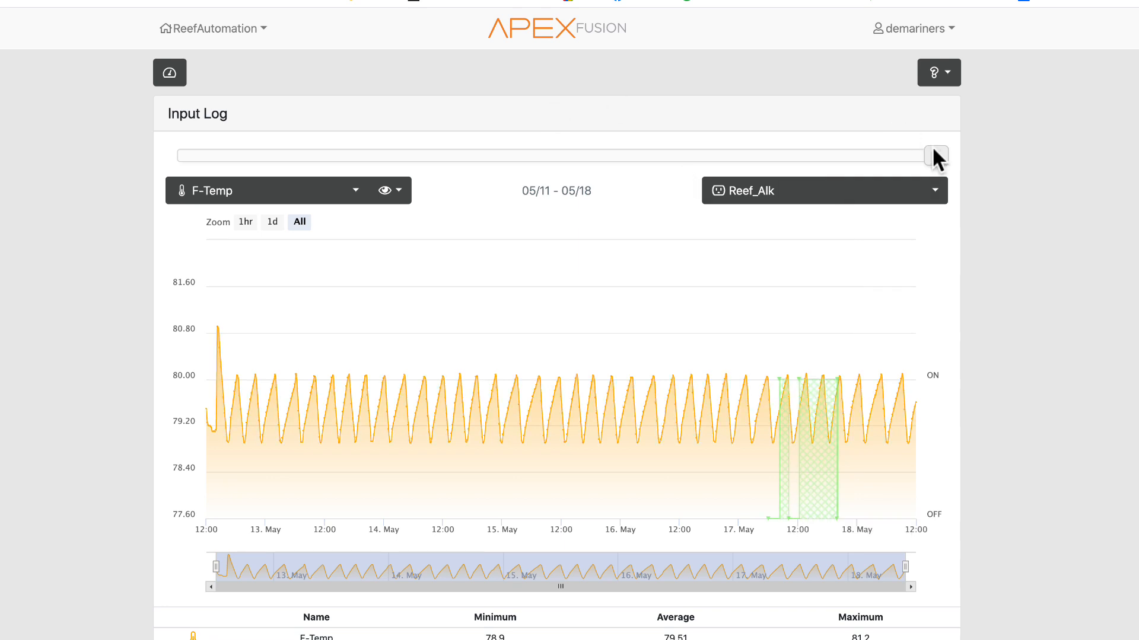
- Slide the log's date range back to 03/21 – 03/28, then return to the dashboard
left_click_drag(939, 154, 467, 155)
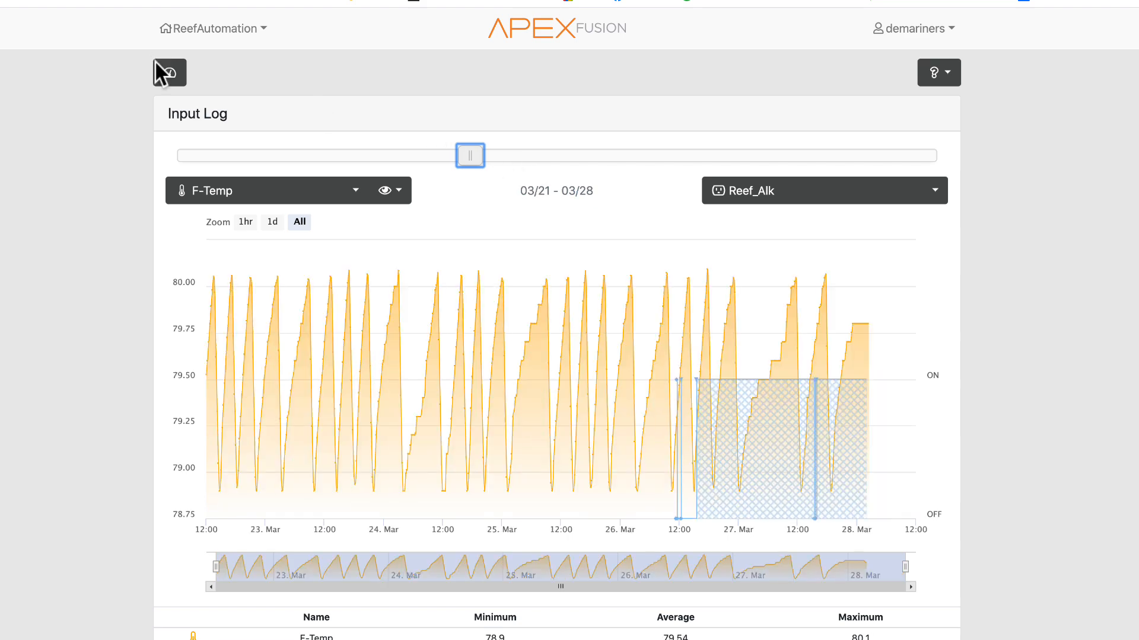
left_click(179, 75)
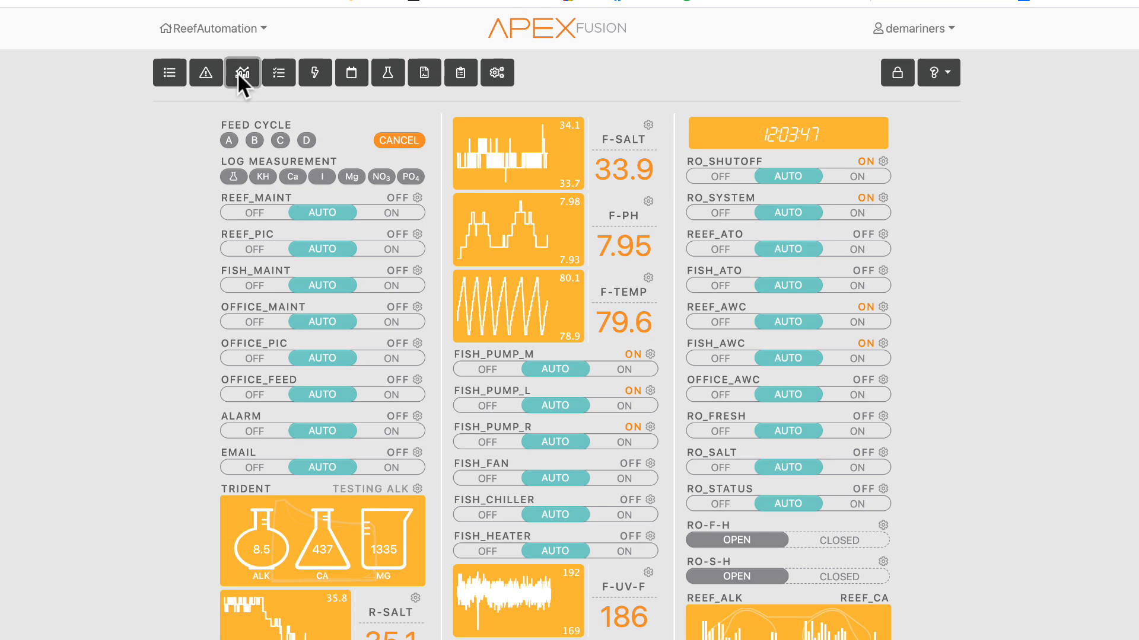
- Open the Input Log again and chart the Fish_Scrub output
left_click(238, 74)
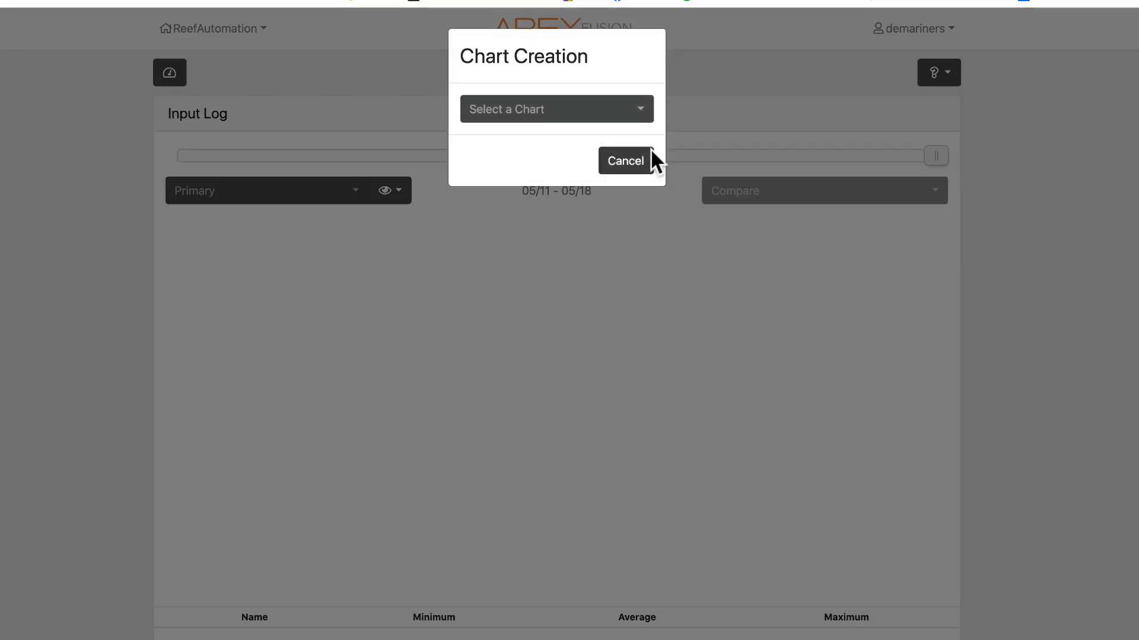
left_click(592, 109)
scroll(579, 584, "down", 8)
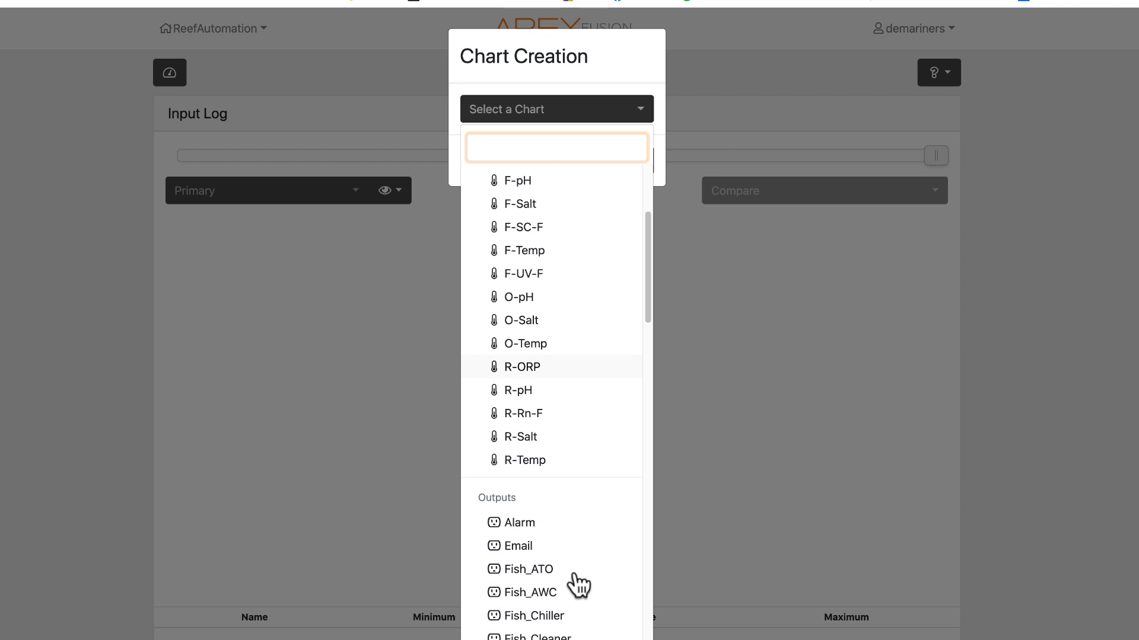
scroll(553, 516, "down", 3)
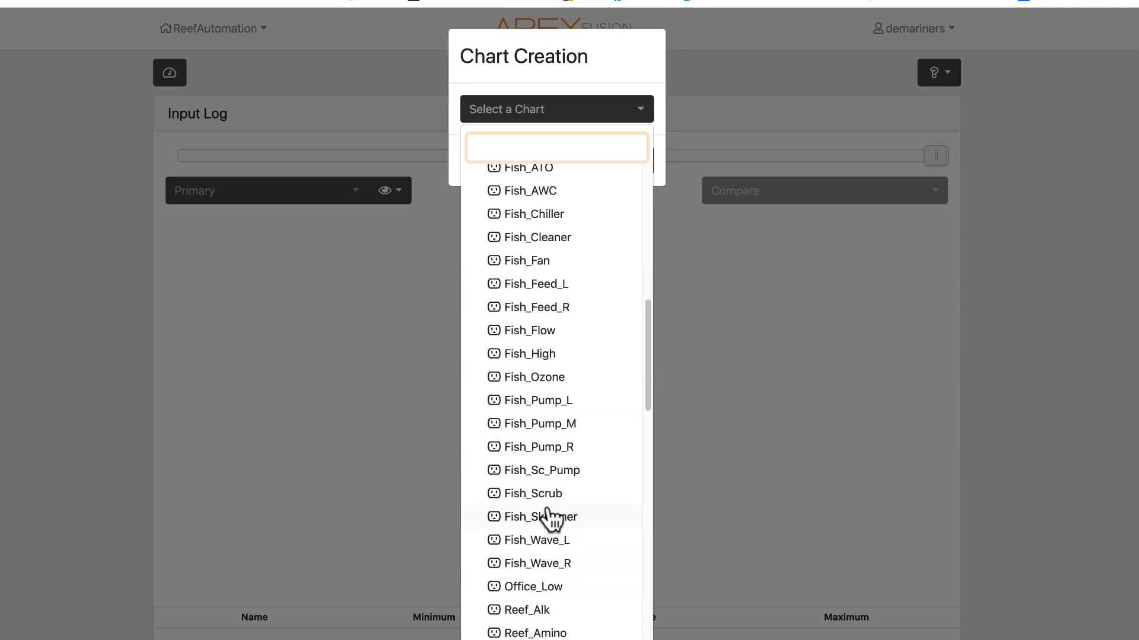
left_click(536, 492)
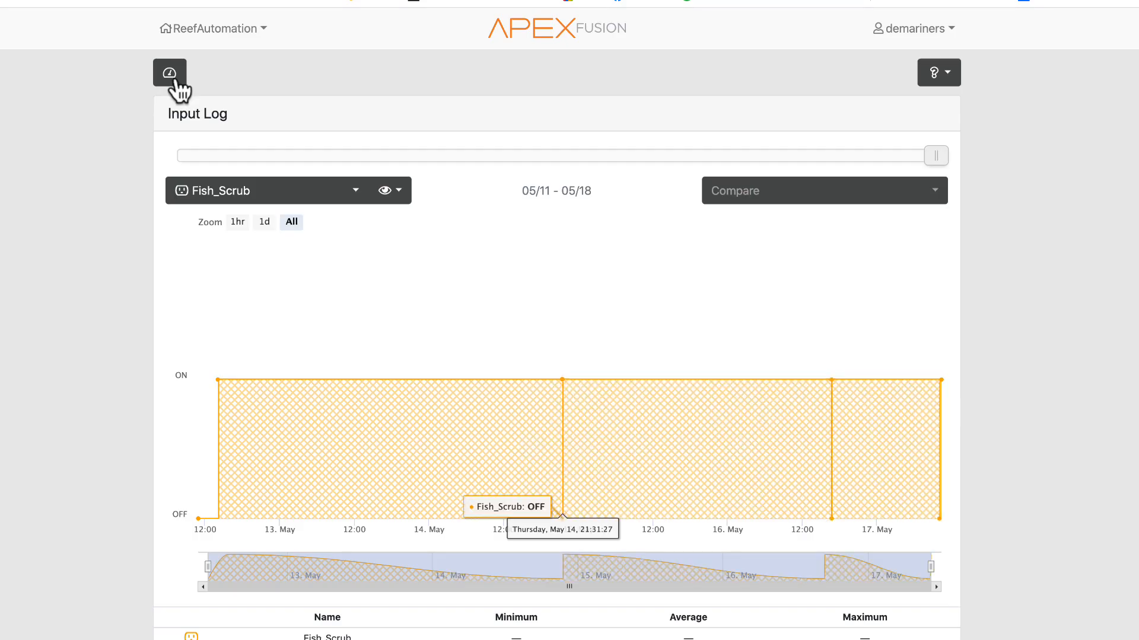
- Return to the dashboard and open the FISH_SCRUB output's configuration
left_click(171, 74)
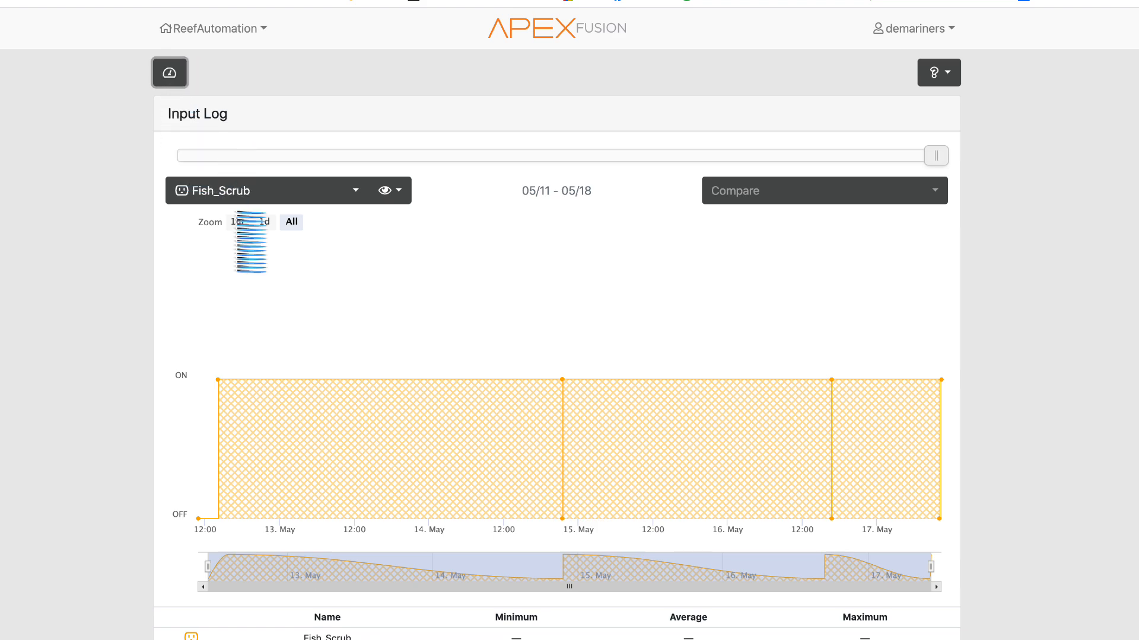
scroll(56, 502, "down", 10)
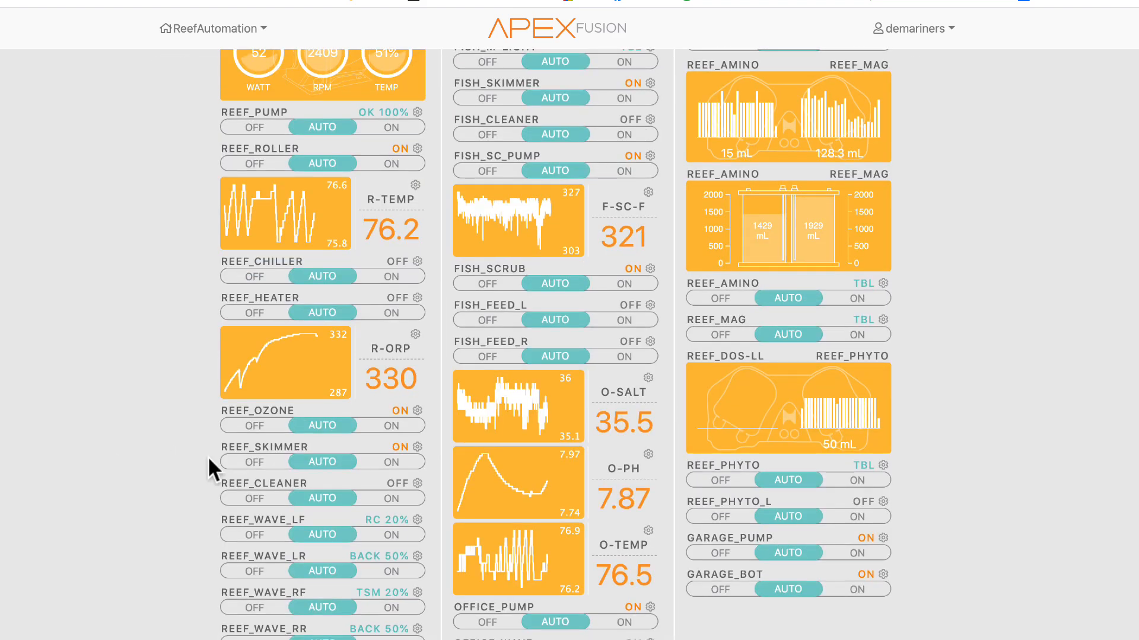
left_click(650, 269)
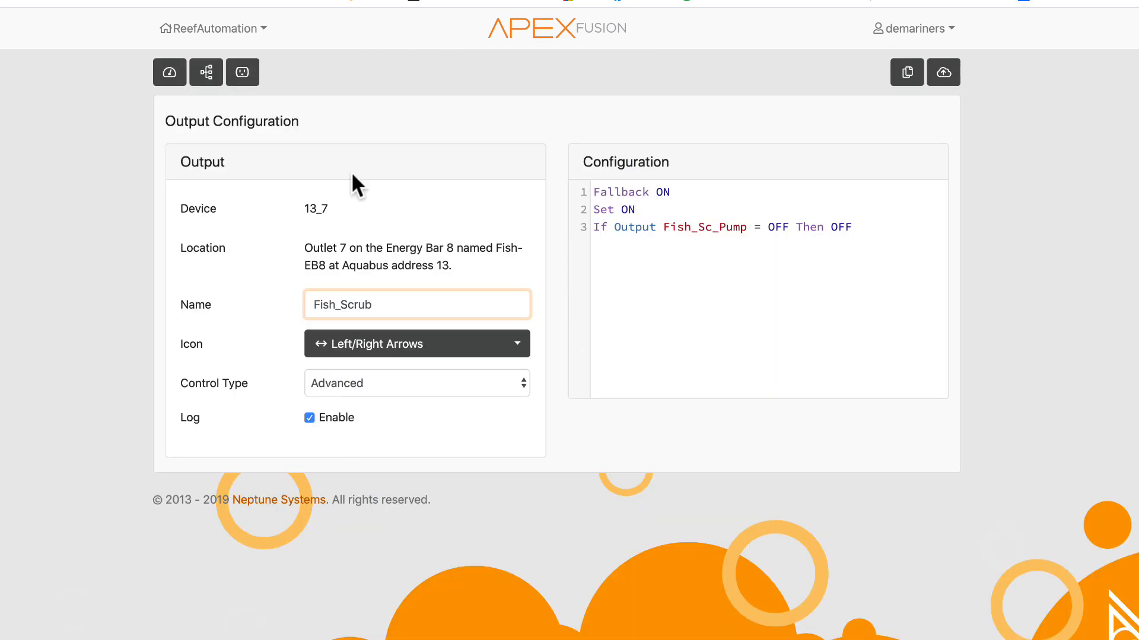
- Return to the dashboard and open the R-pH probe's log chart from its dashboard graph
left_click(166, 79)
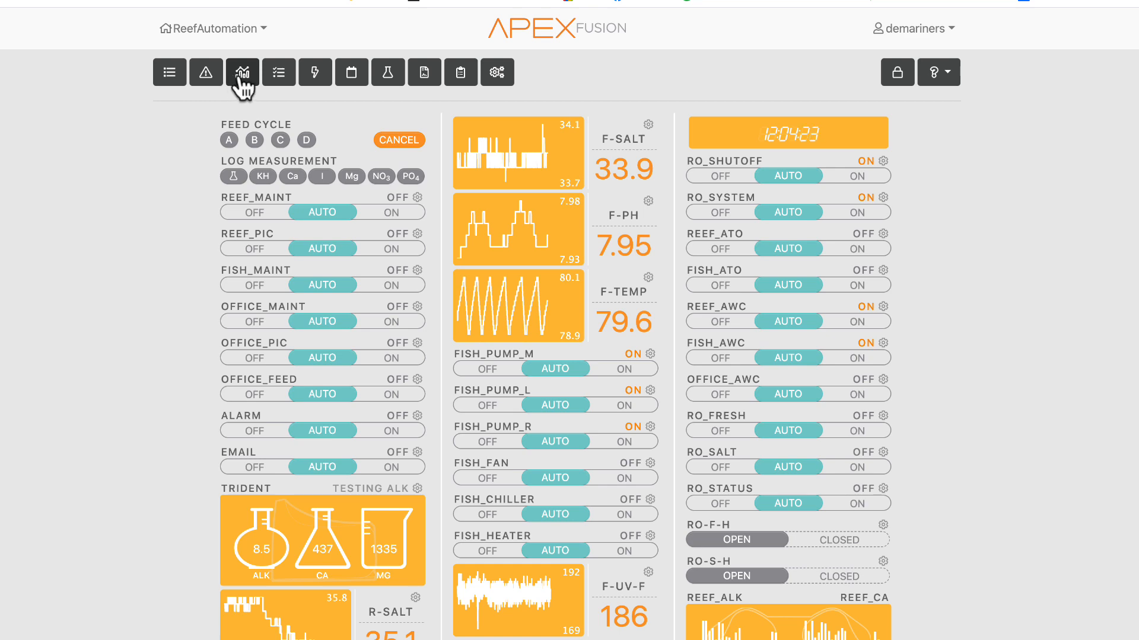
scroll(155, 479, "down", 12)
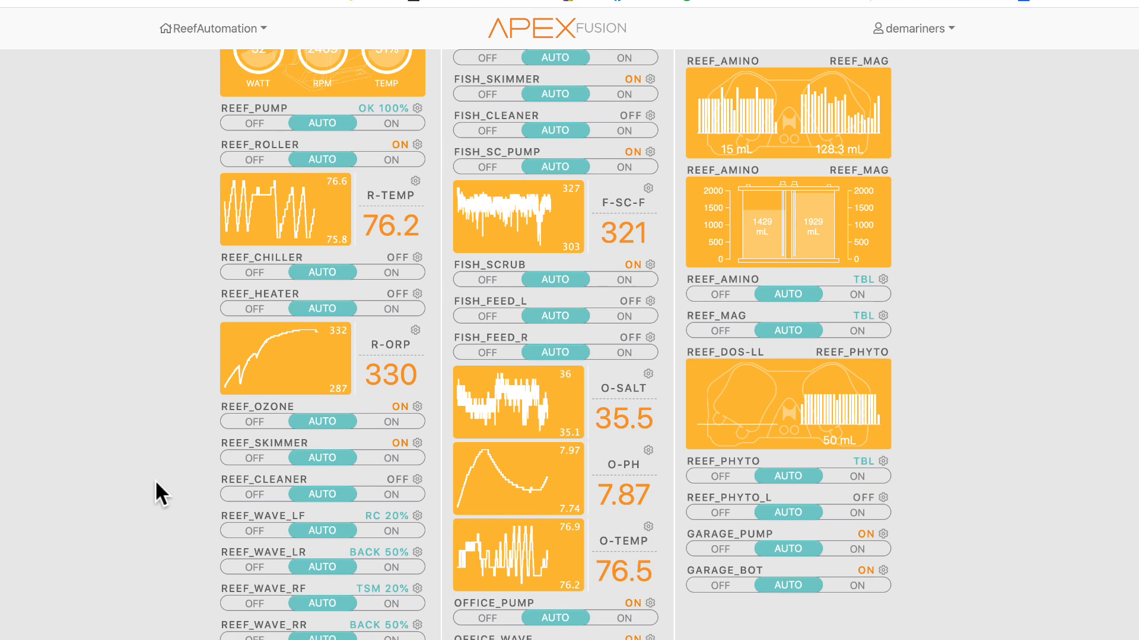
scroll(155, 479, "up", 12)
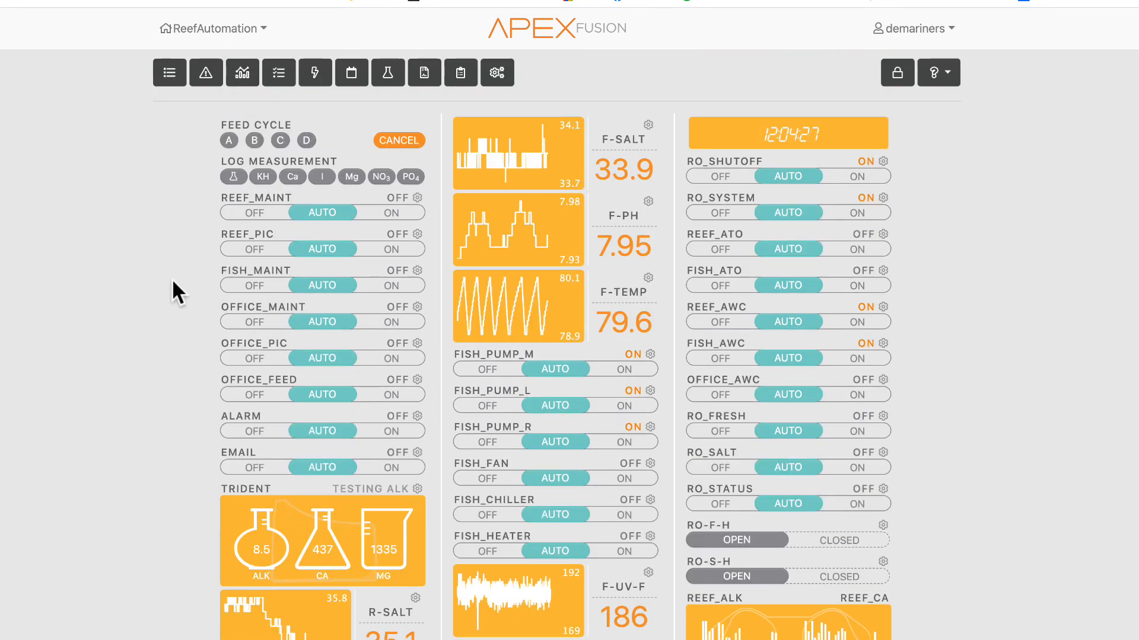
mouse_move(543, 138)
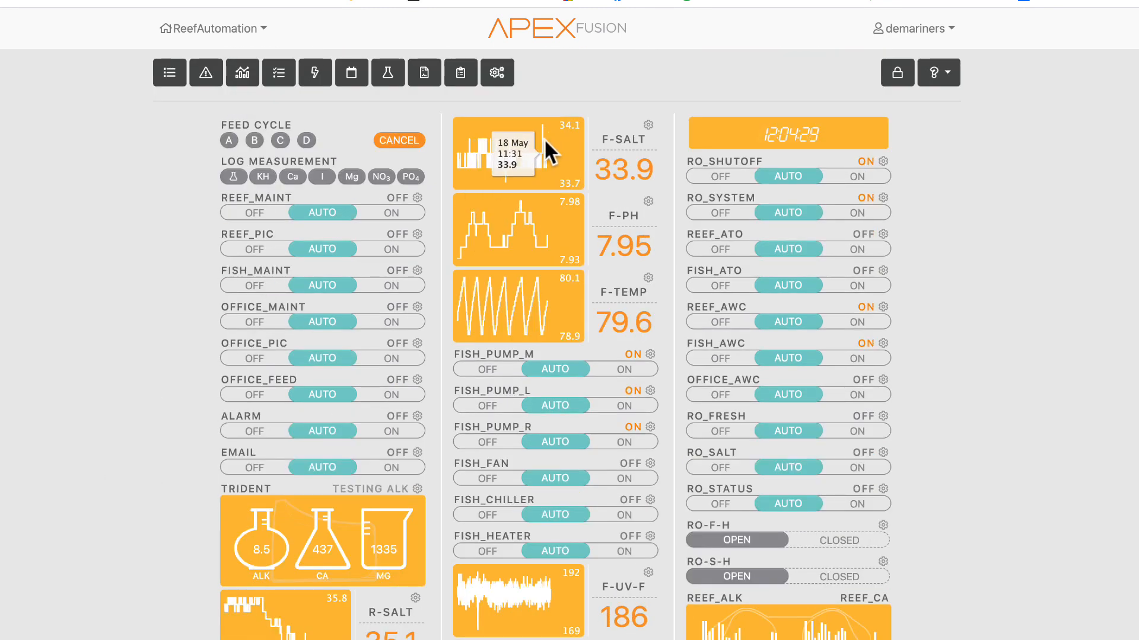
scroll(285, 546, "down", 9)
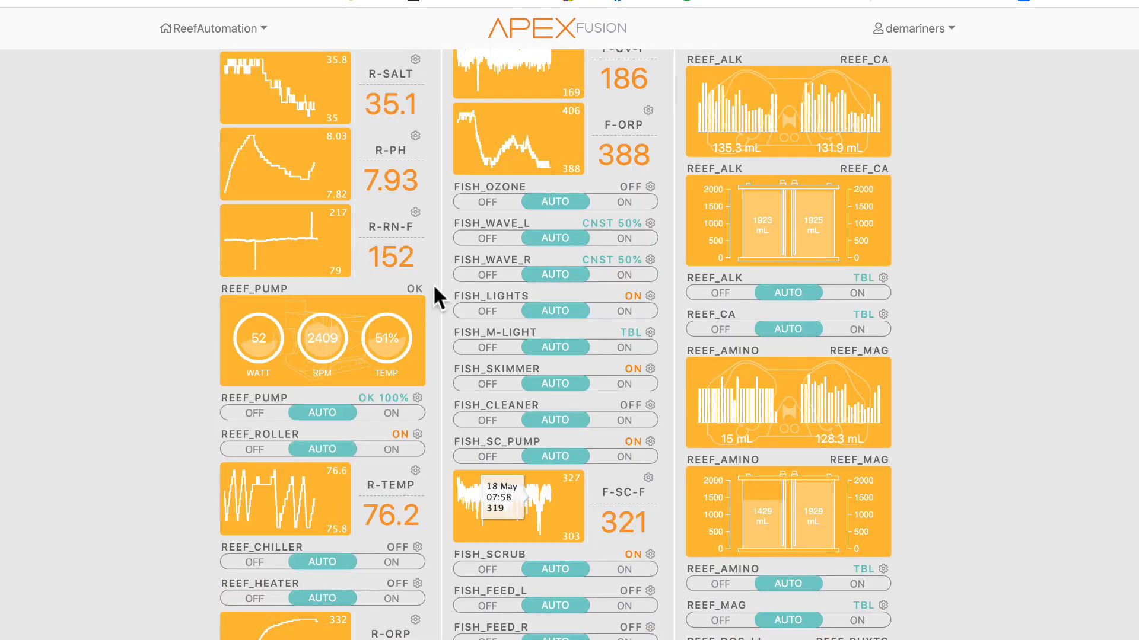
mouse_move(295, 175)
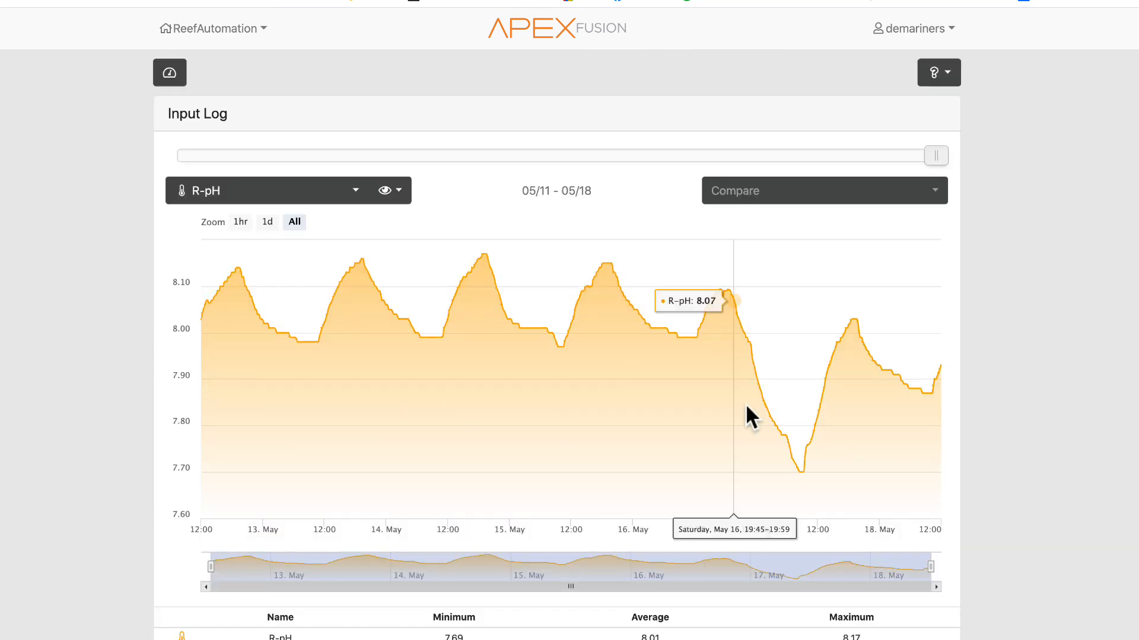
- Return to the dashboard and expand the Trident tile to show its ALK, CA and MG history graphs
left_click(176, 72)
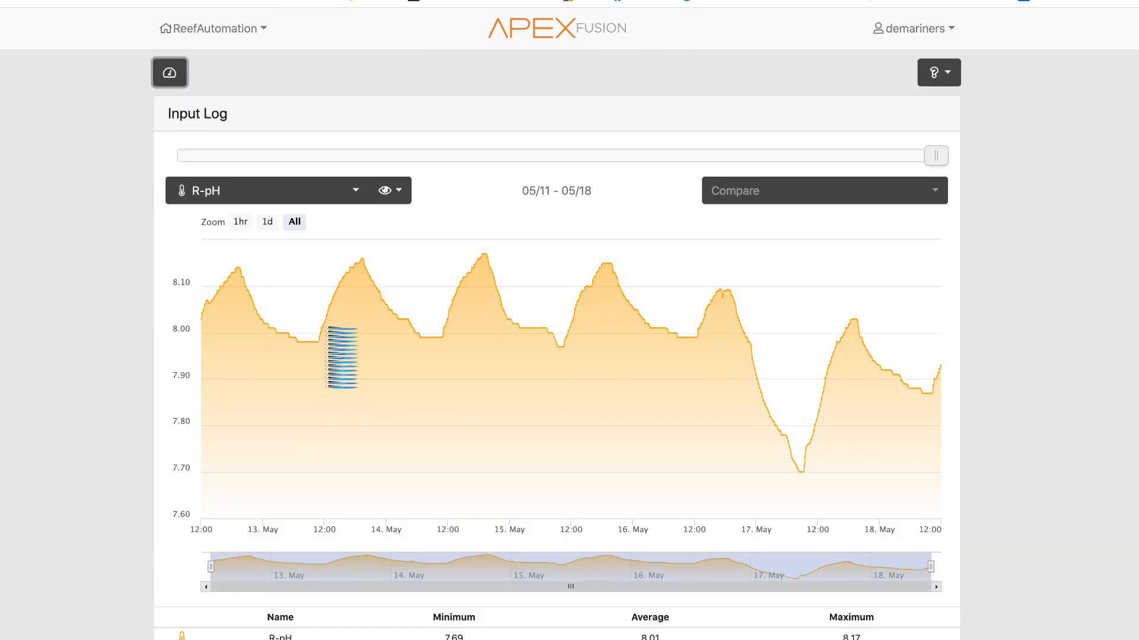
scroll(391, 540, "down", 5)
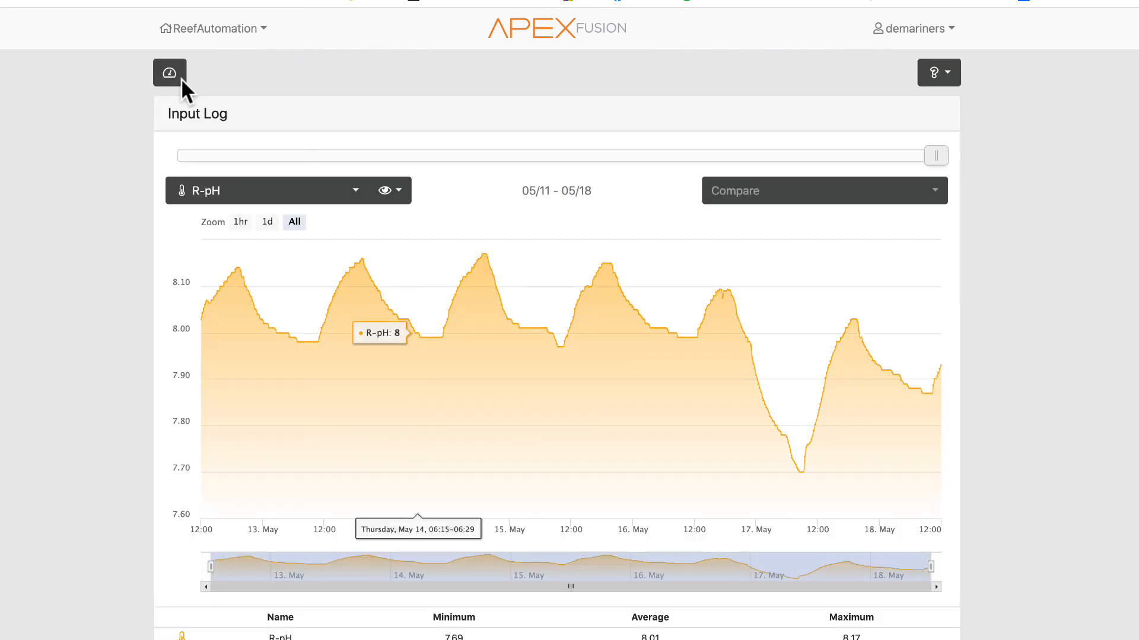
left_click(178, 73)
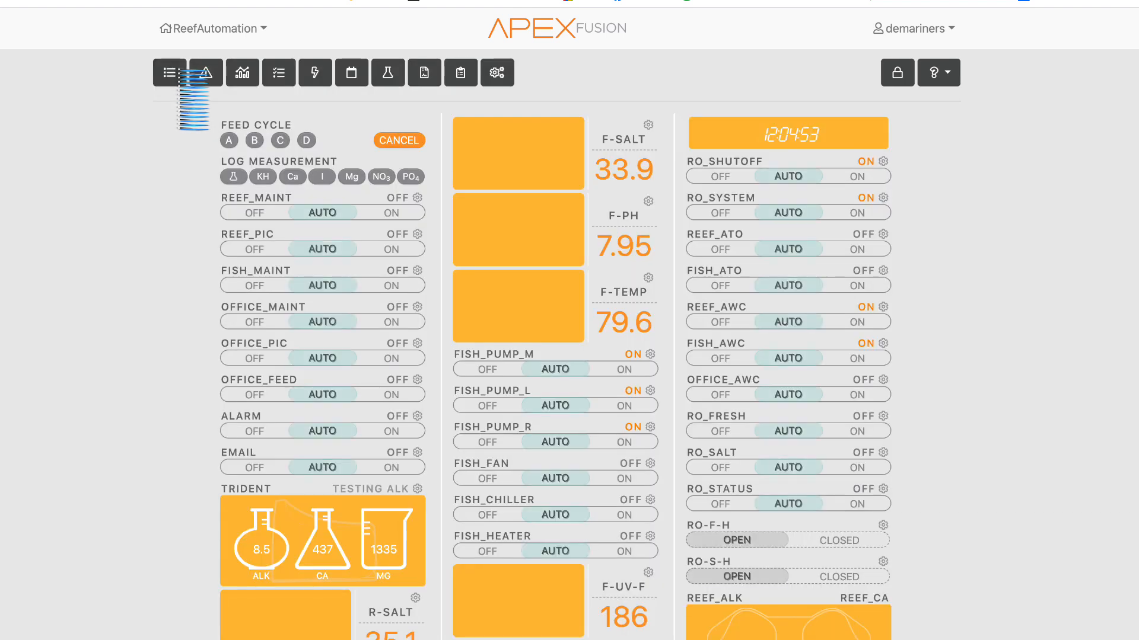
left_click(418, 490)
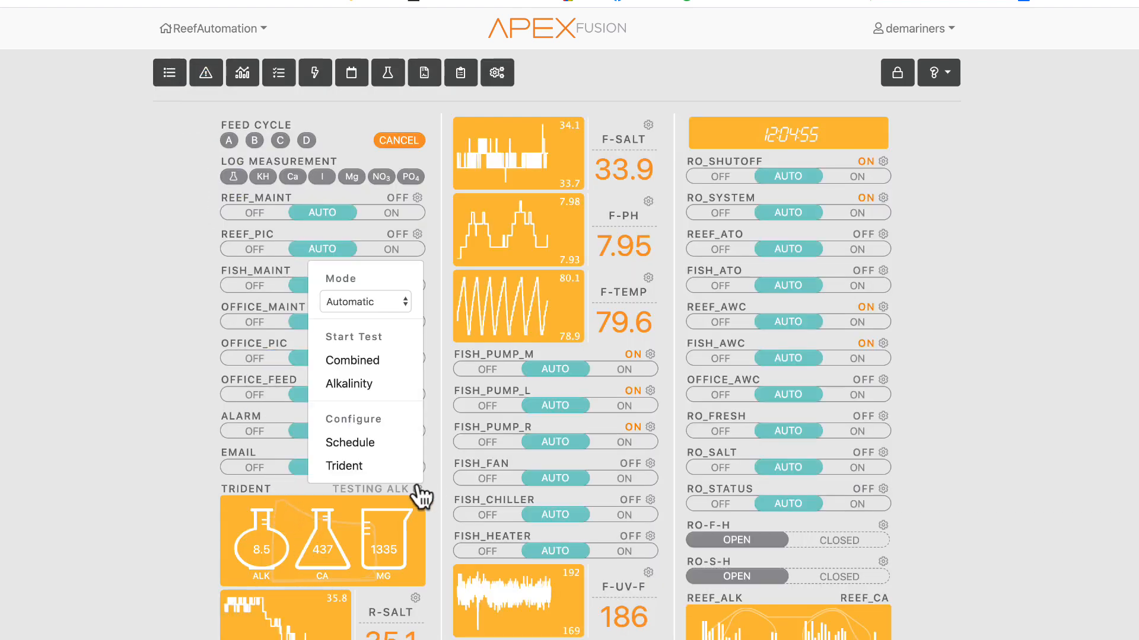
left_click(234, 544)
- Open the R-Salt conductivity probe's configuration from its dashboard tile
scroll(137, 516, "down", 4)
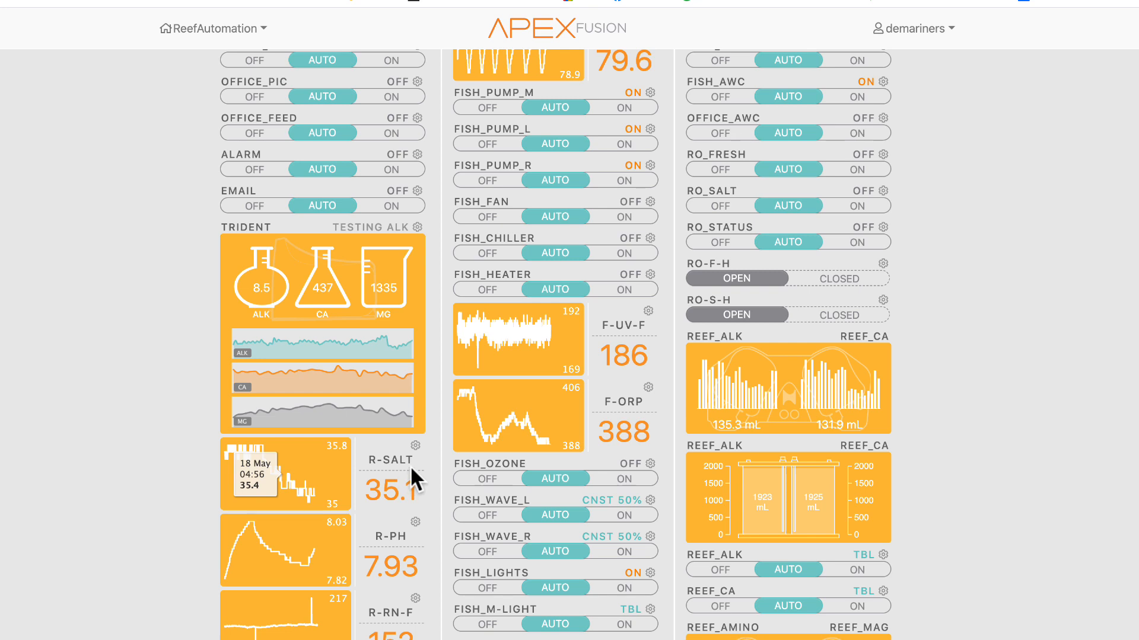
left_click(415, 446)
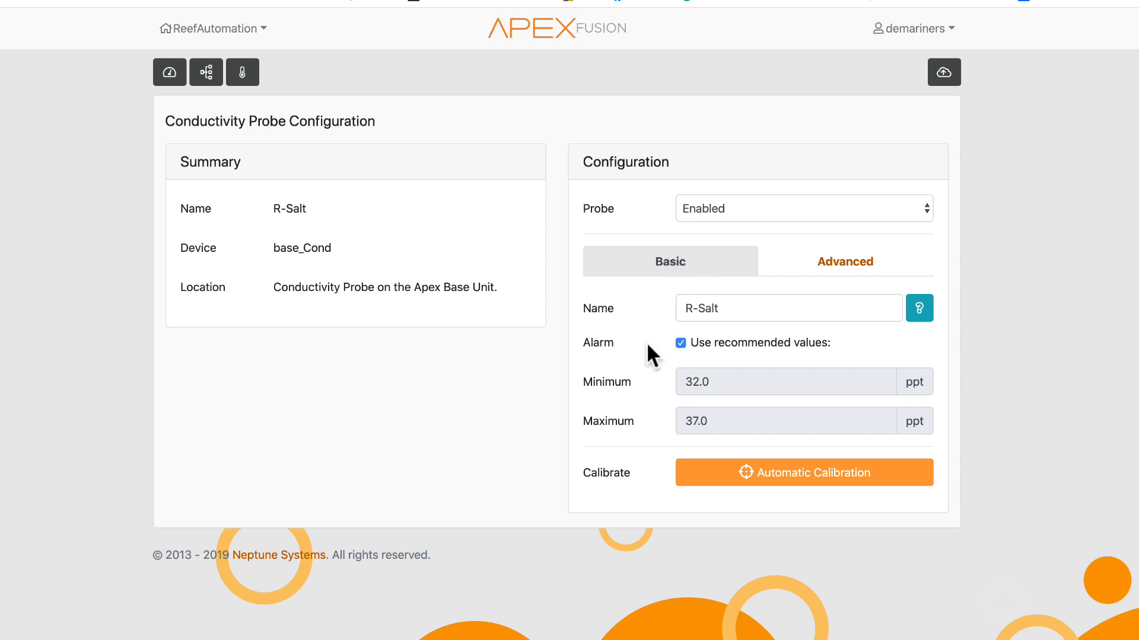
- Review the R-Salt probe's Advanced configuration settings and switch back to the Basic settings
left_click(828, 267)
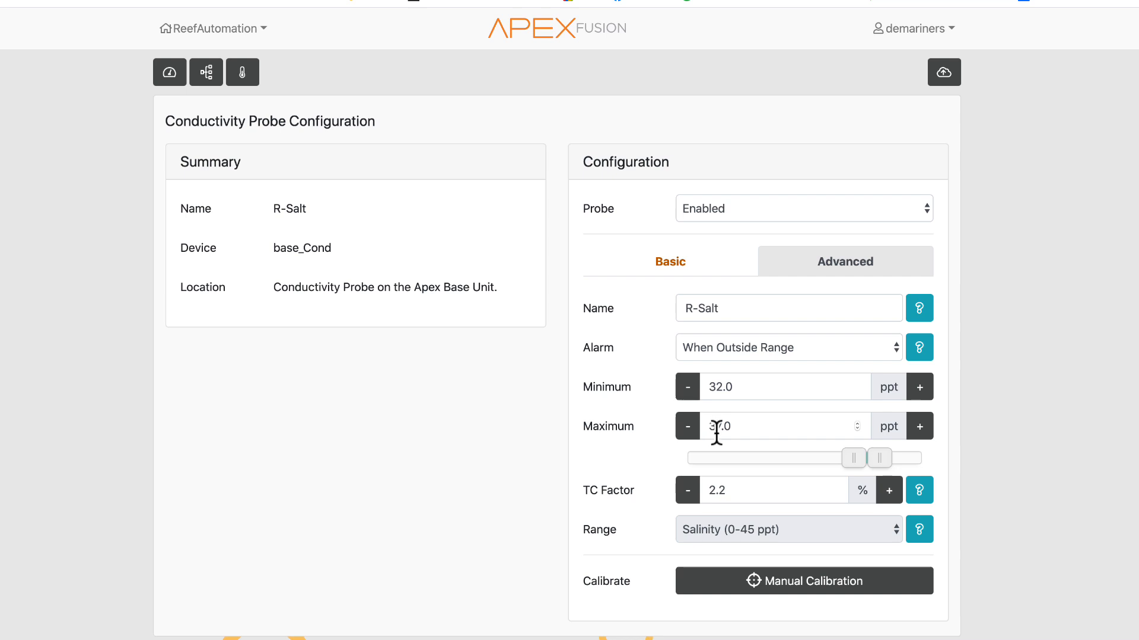
left_click(670, 265)
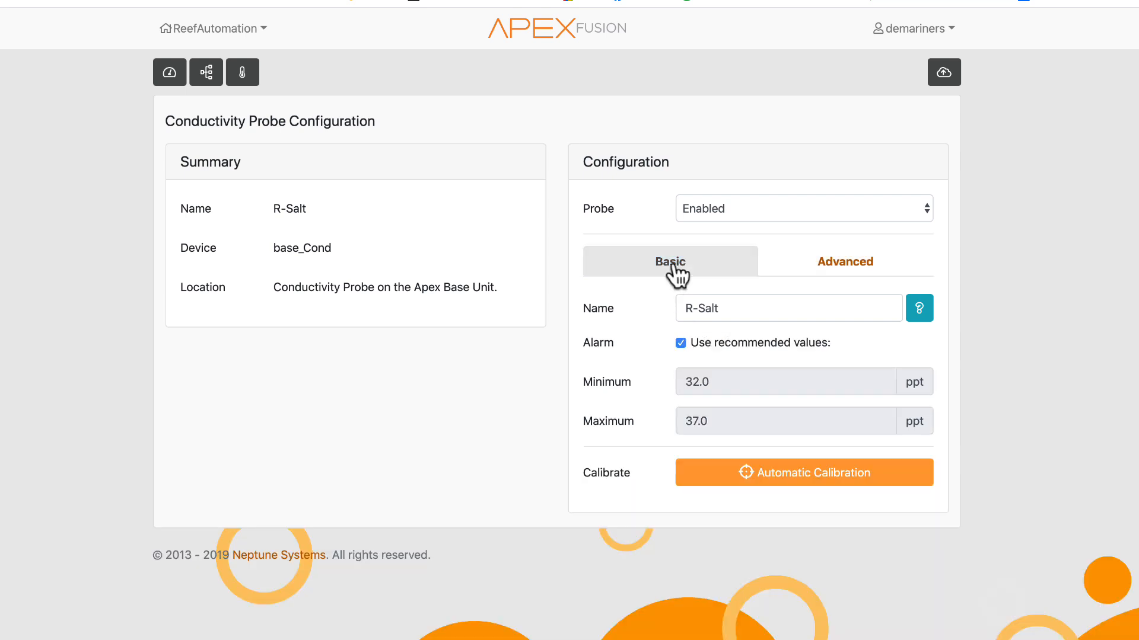
- Toggle the Use recommended values alarm option off and back on, then return to the dashboard
left_click(753, 343)
left_click(739, 343)
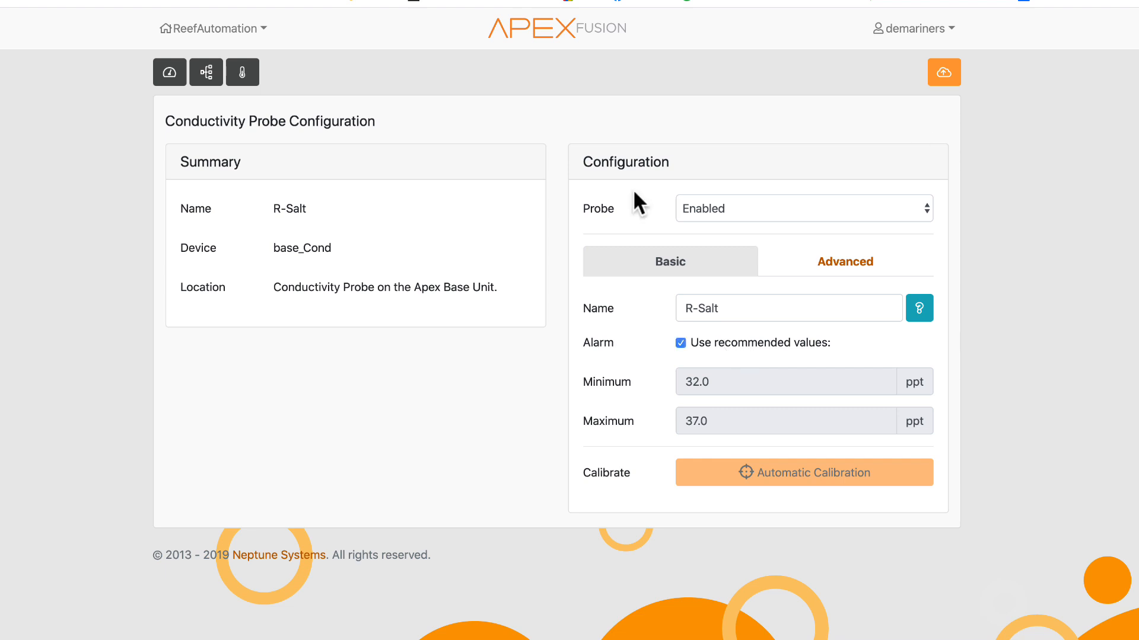
left_click(171, 76)
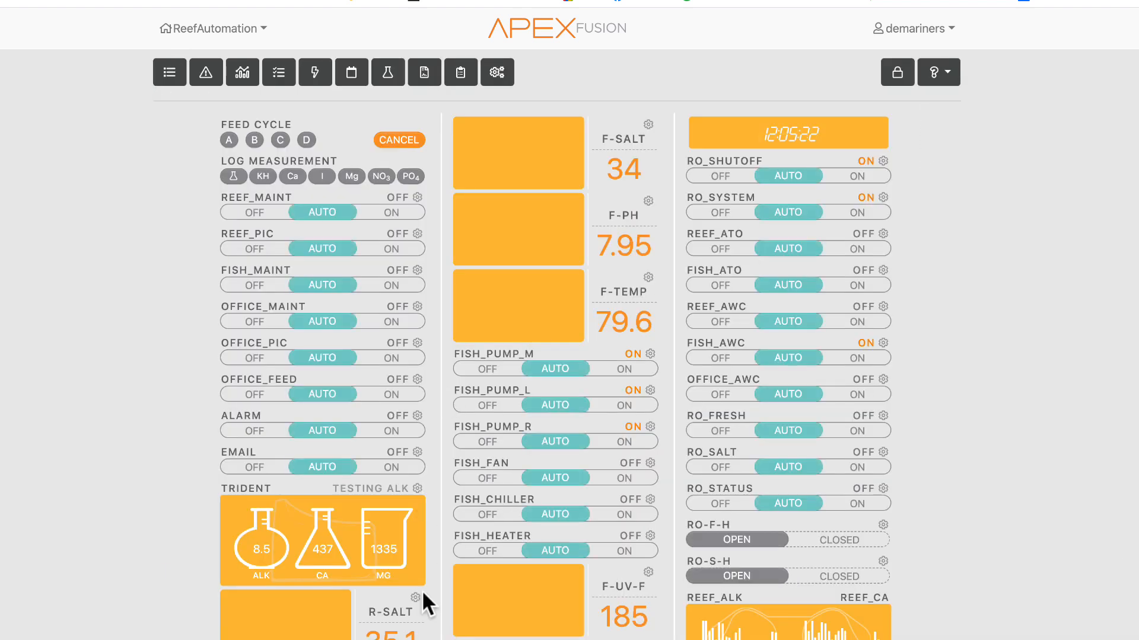
- Reopen the R-Salt probe's configuration, clear Use recommended values for its alarm, and return to the dashboard
scroll(397, 558, "down", 1)
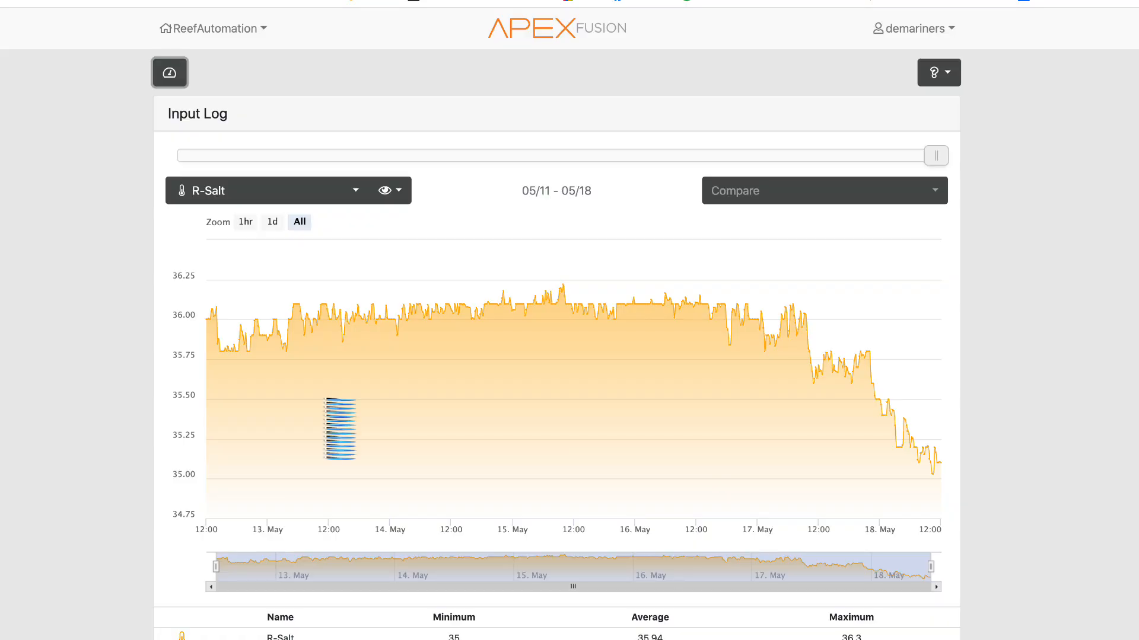
scroll(383, 582, "down", 3)
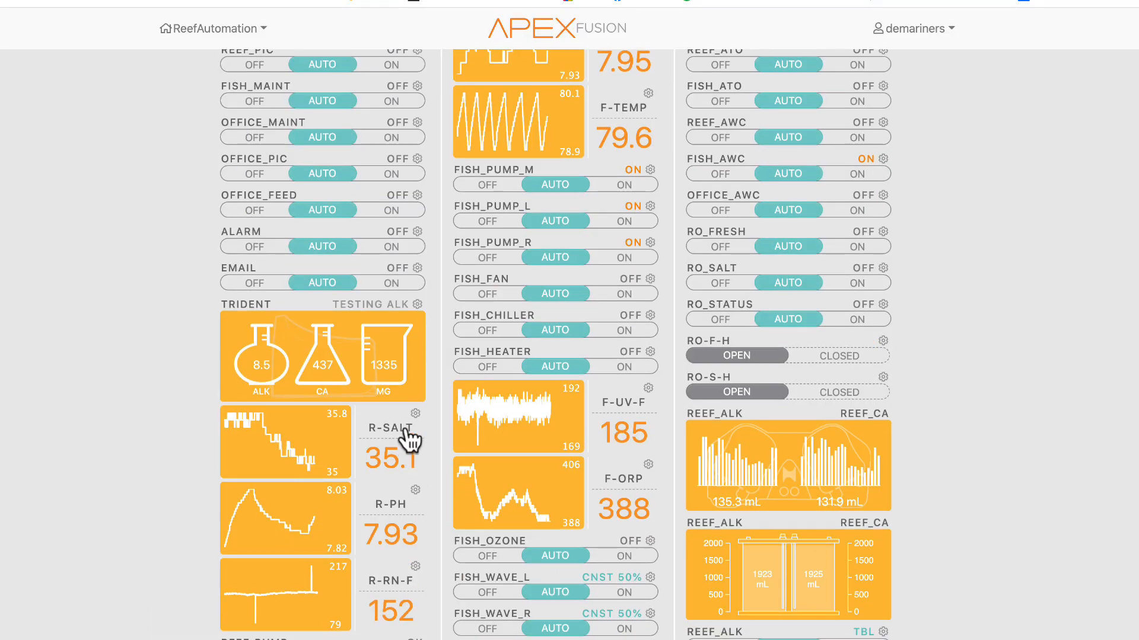
left_click(416, 415)
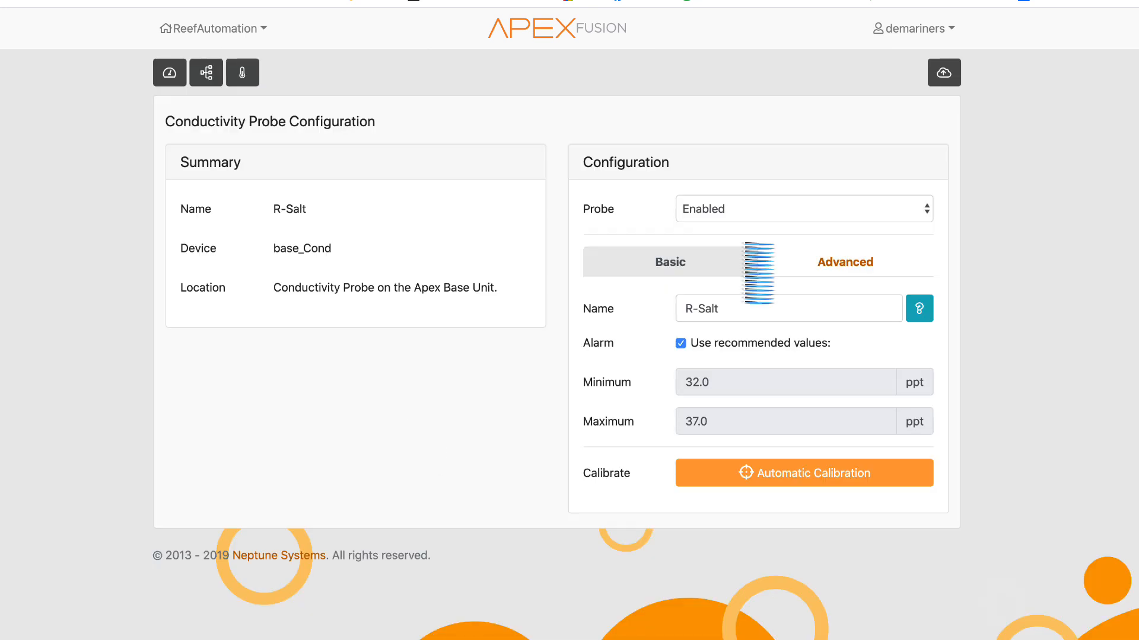
left_click(711, 345)
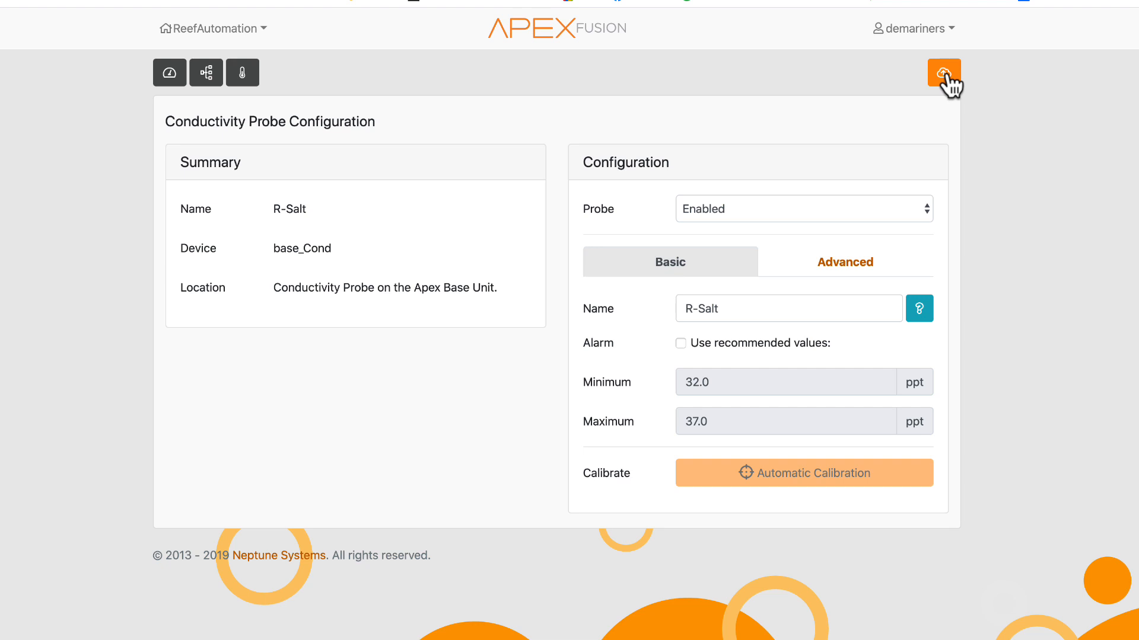
left_click(163, 64)
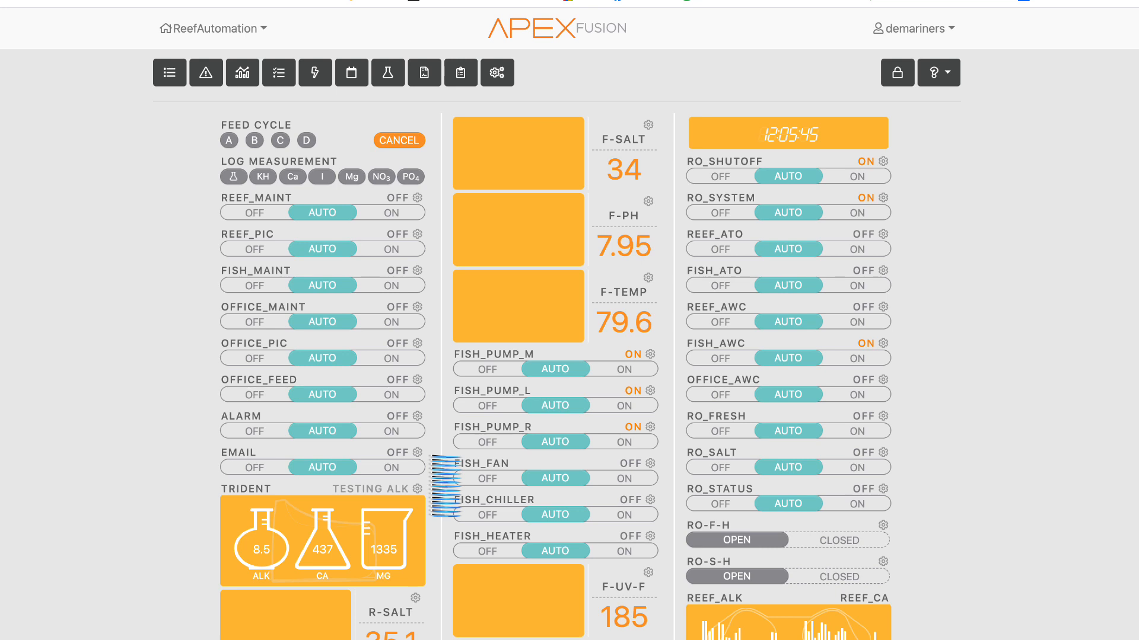
- Open the REEF_CHILLER output's configuration and switch its control type to Always to see its settings
scroll(102, 347, "down", 3)
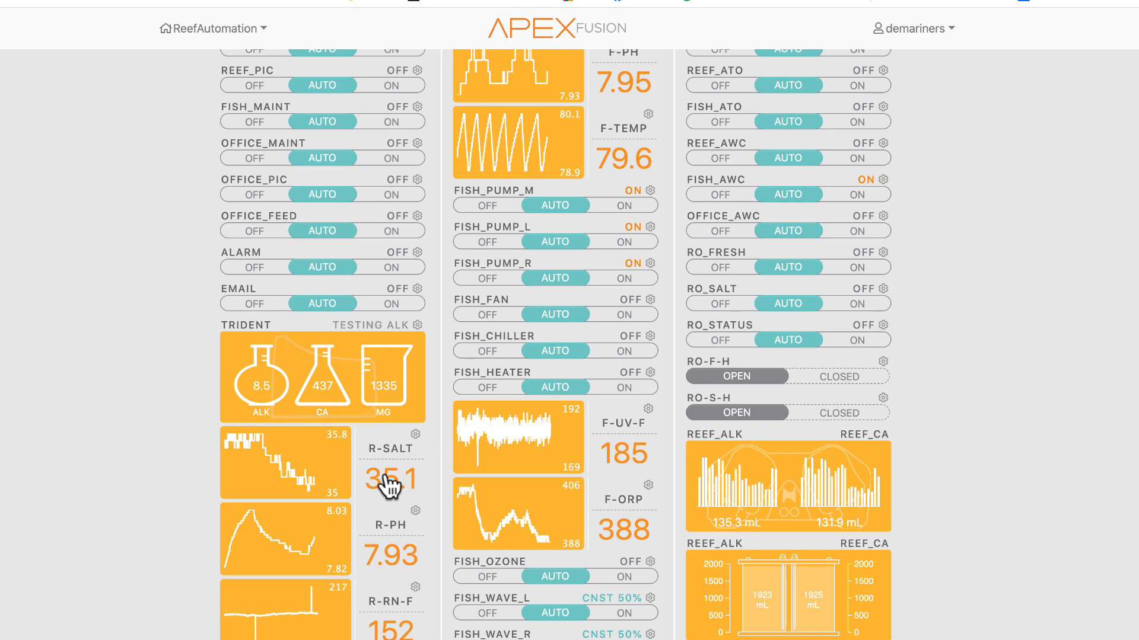
scroll(76, 520, "down", 7)
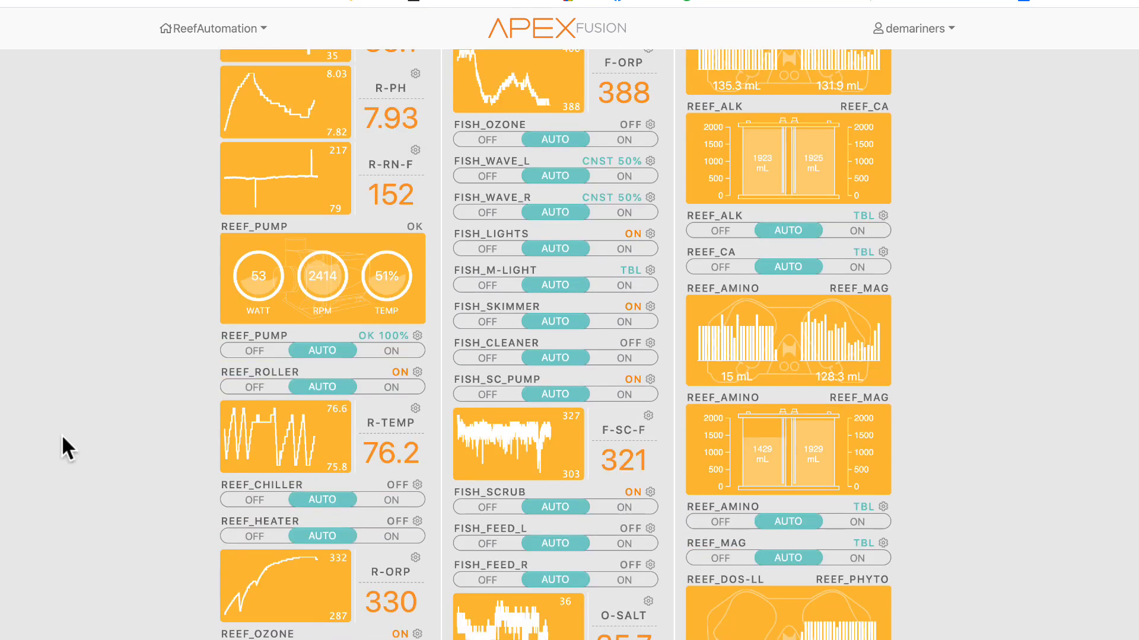
left_click(417, 485)
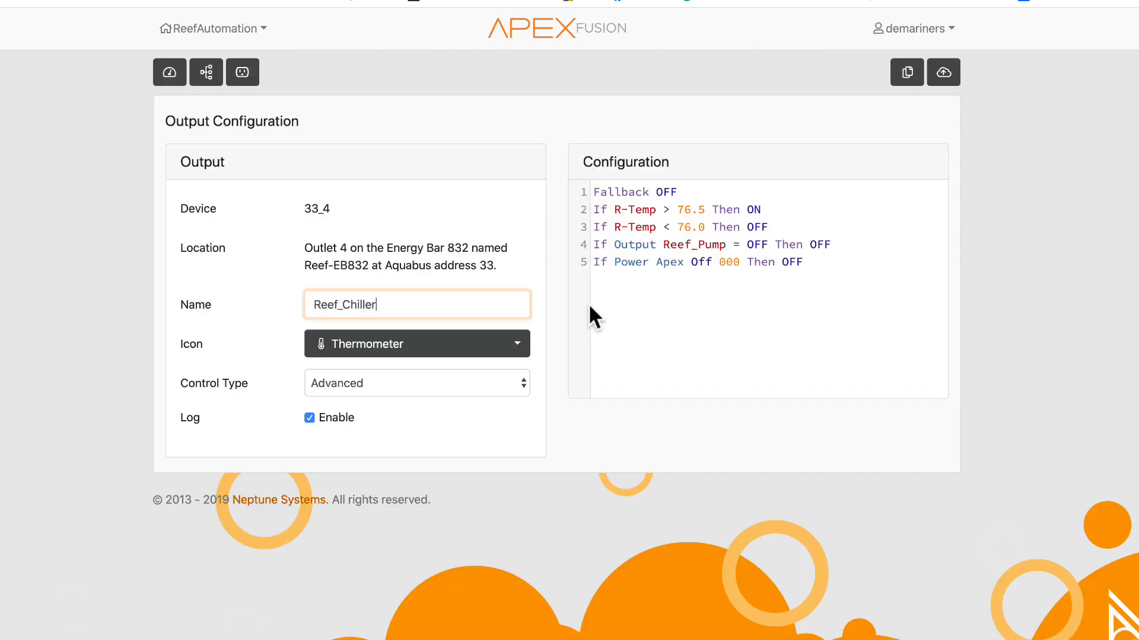
left_click(433, 382)
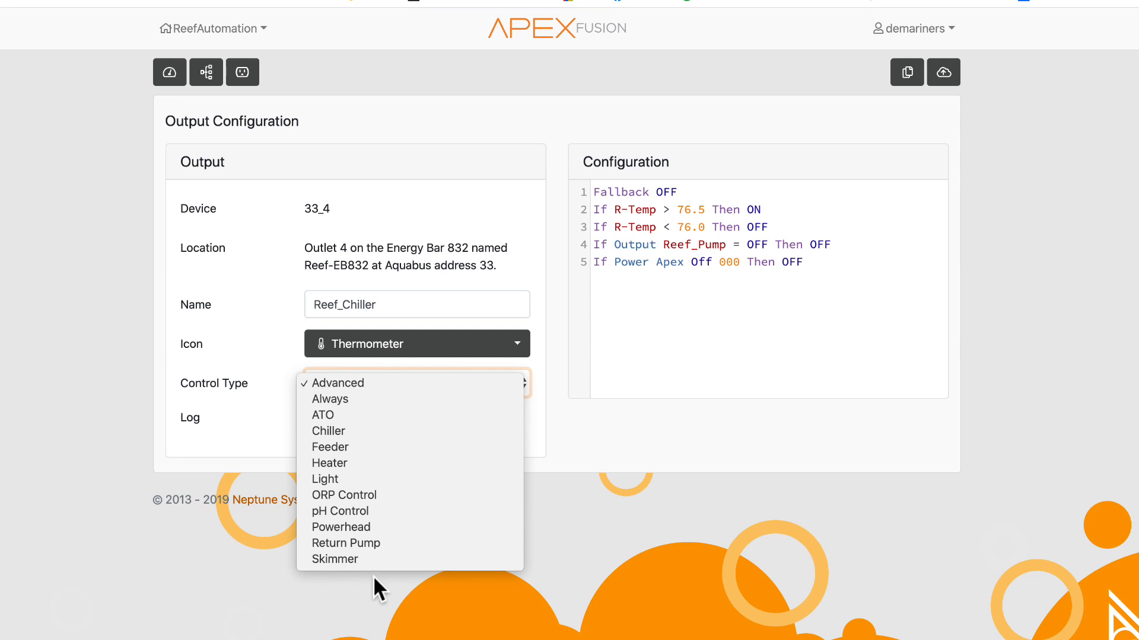
left_click(368, 397)
left_click(727, 218)
left_click(717, 272)
left_click(731, 184)
left_click(735, 208)
left_click(693, 336)
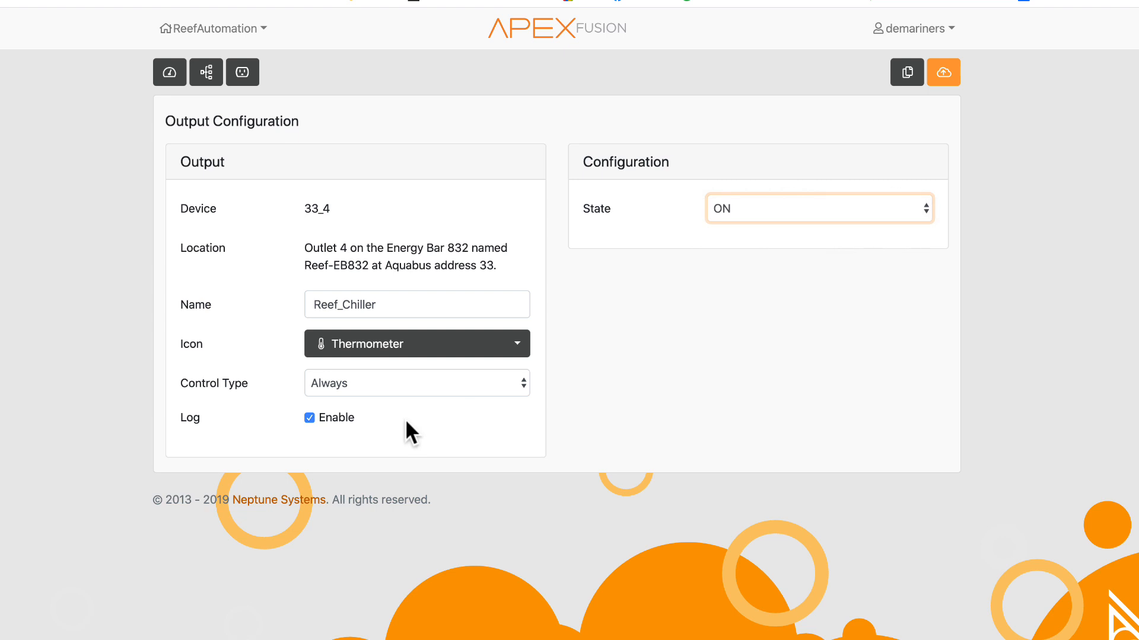
- Preview the ATO, Chiller and Feeder control types for the REEF_CHILLER output
left_click(368, 387)
left_click(369, 397)
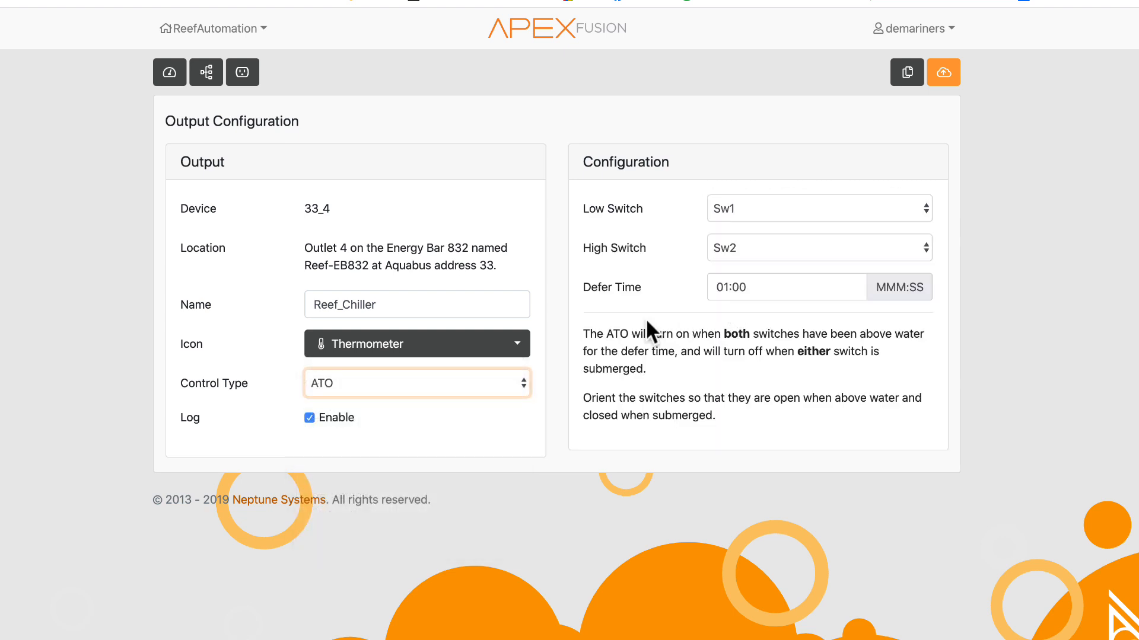
left_click(406, 387)
left_click(396, 399)
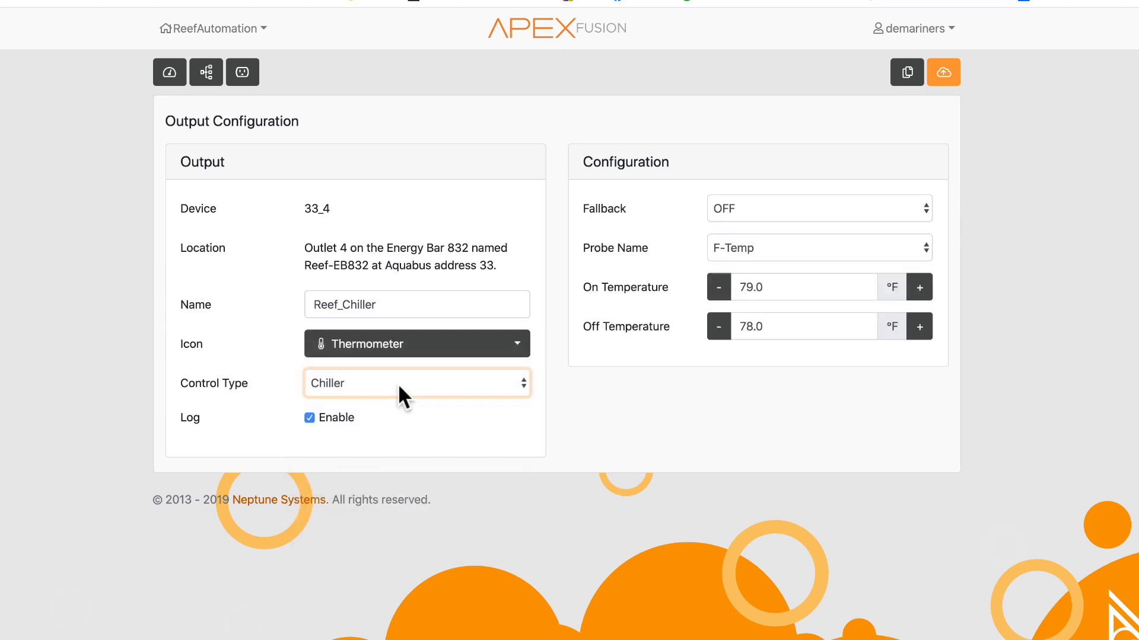
left_click(397, 384)
left_click(389, 404)
- Preview the Heater, Light, ORP Control, pH Control and Powerhead control types for the same output
left_click(417, 385)
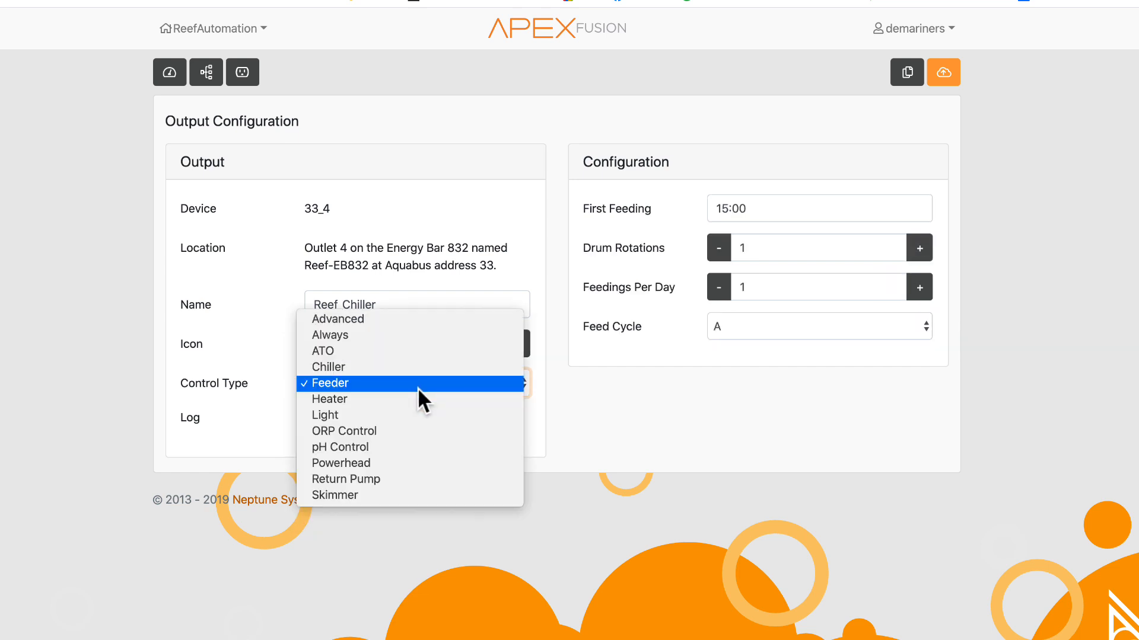
left_click(408, 400)
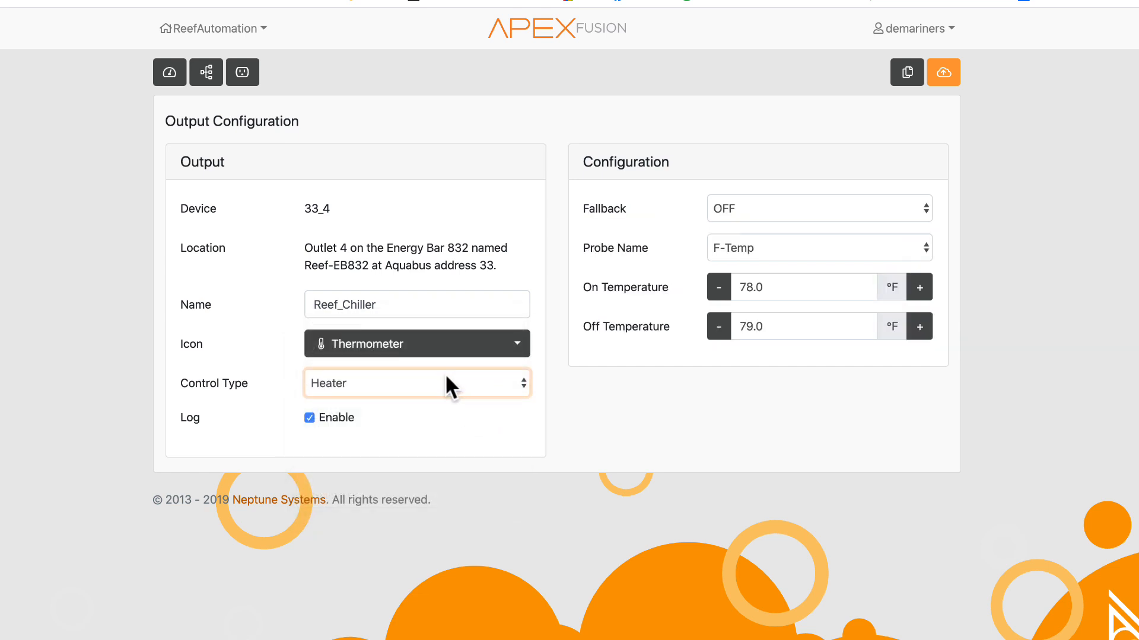
left_click(444, 380)
left_click(422, 398)
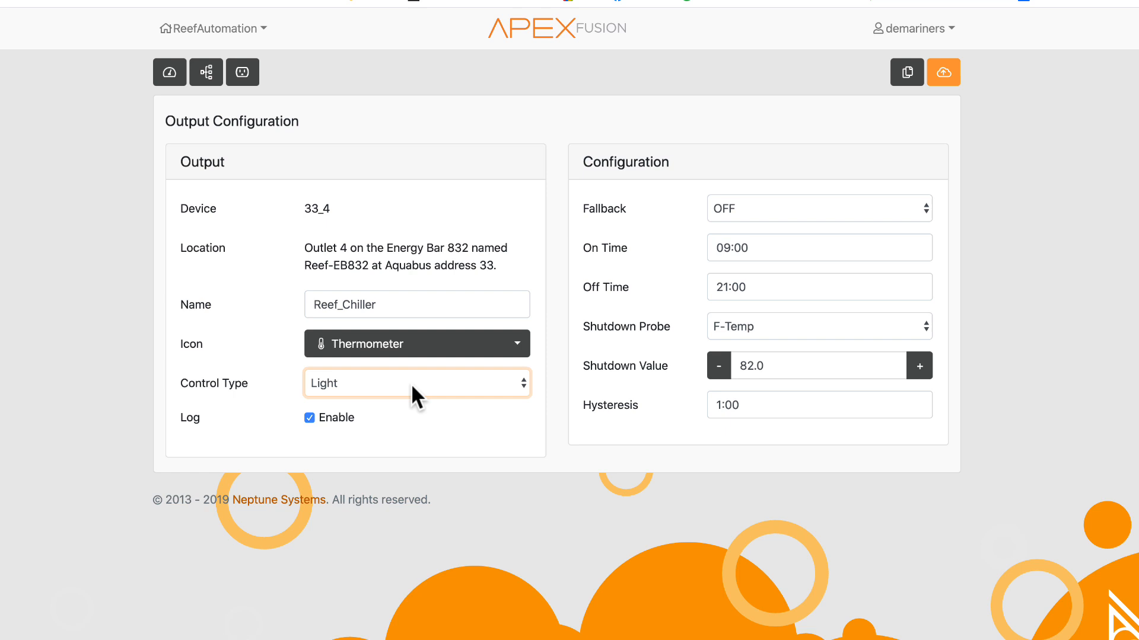
left_click(410, 394)
left_click(408, 400)
left_click(410, 373)
left_click(405, 396)
left_click(400, 389)
left_click(394, 399)
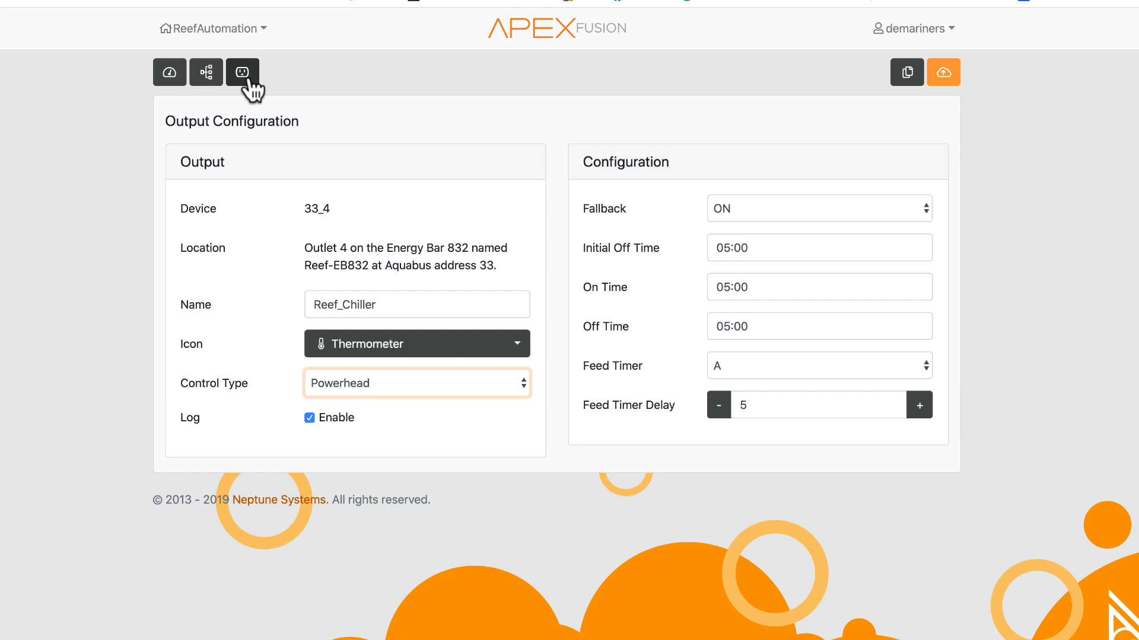
- Return to the dashboard and open the REEF_MAINT output's configuration
left_click(166, 74)
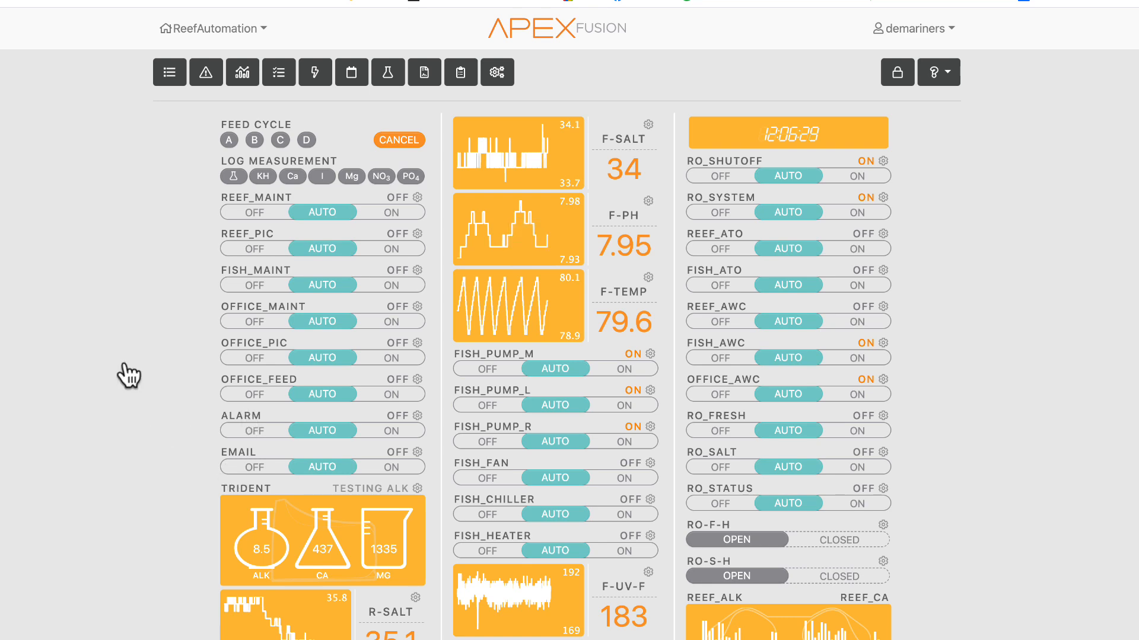
left_click(306, 215)
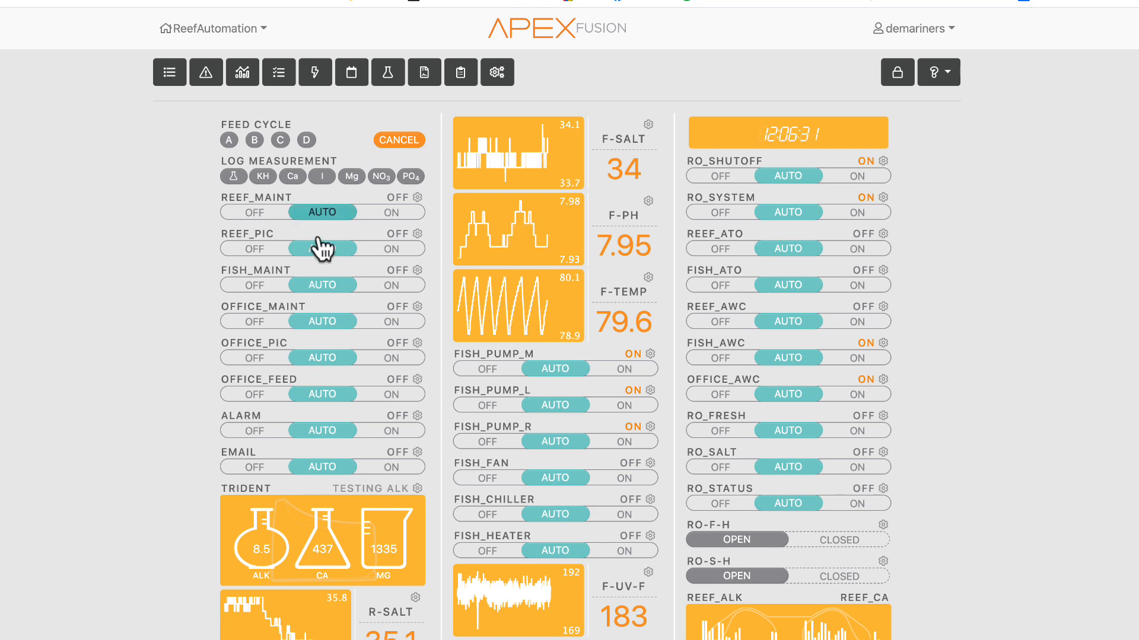
scroll(356, 501, "down", 8)
scroll(820, 551, "up", 8)
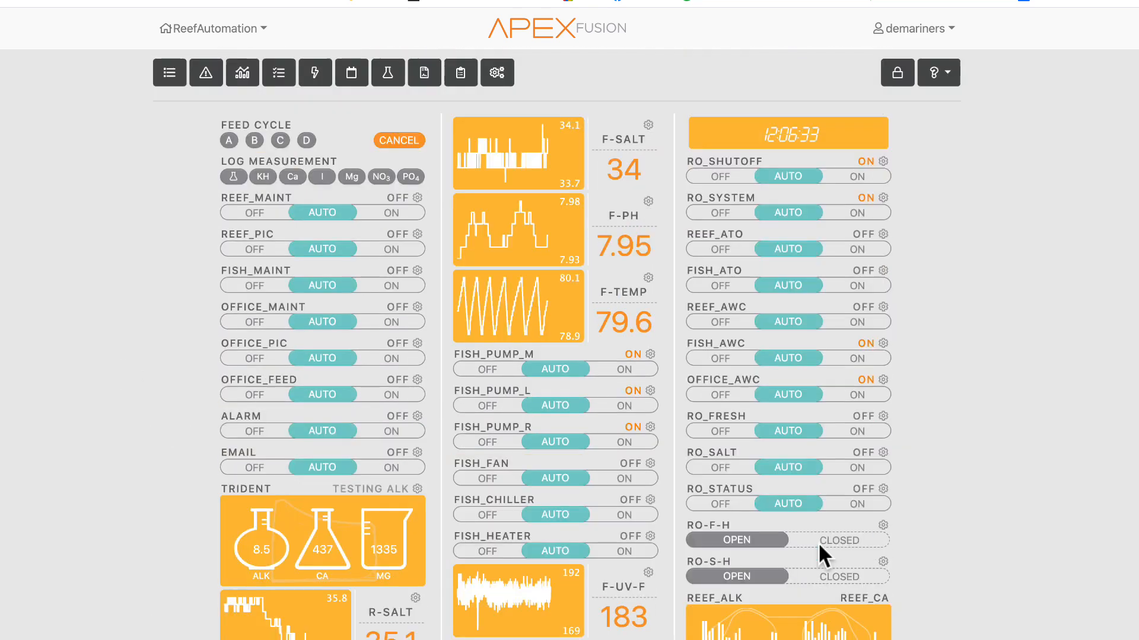
left_click(418, 198)
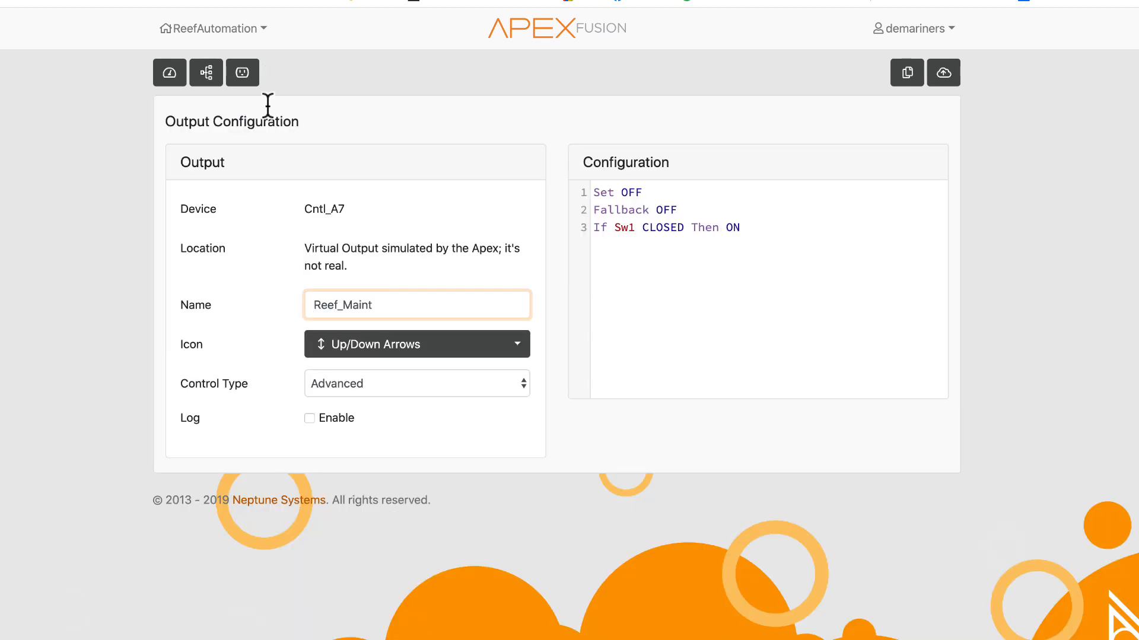
- Preview the Always control type for REEF_MAINT and go back to the dashboard
left_click(346, 386)
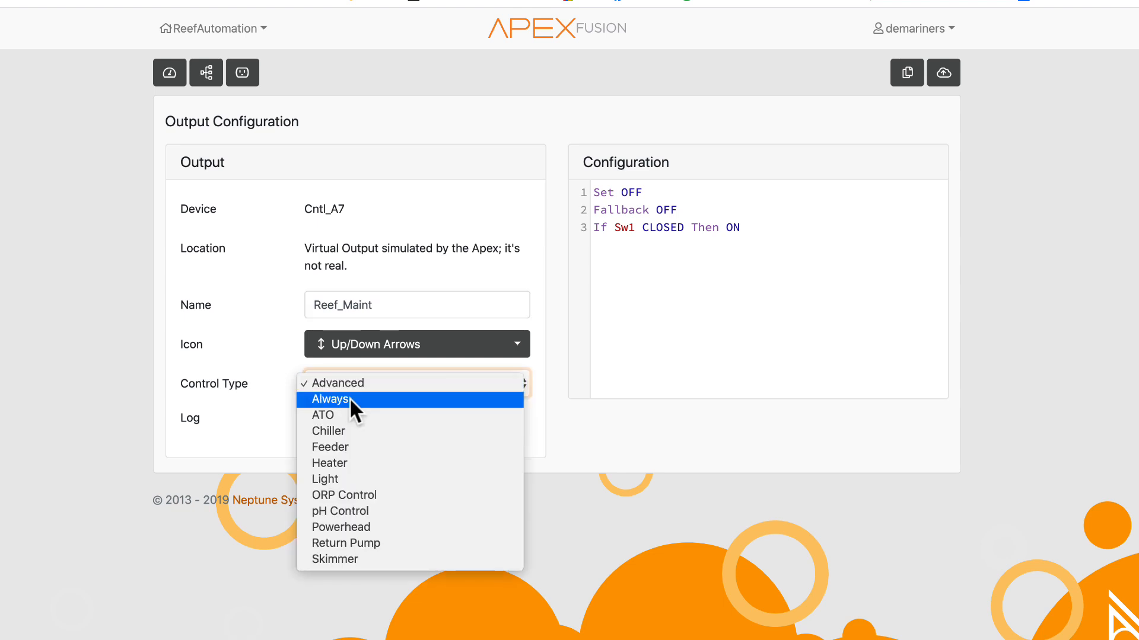
key("Return")
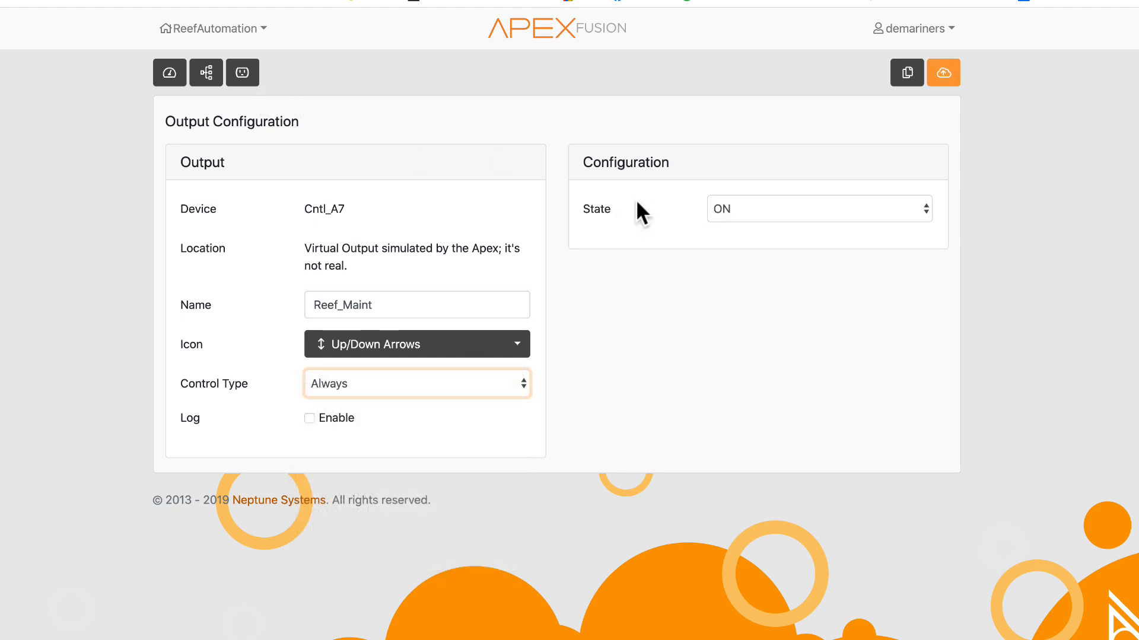
left_click(172, 72)
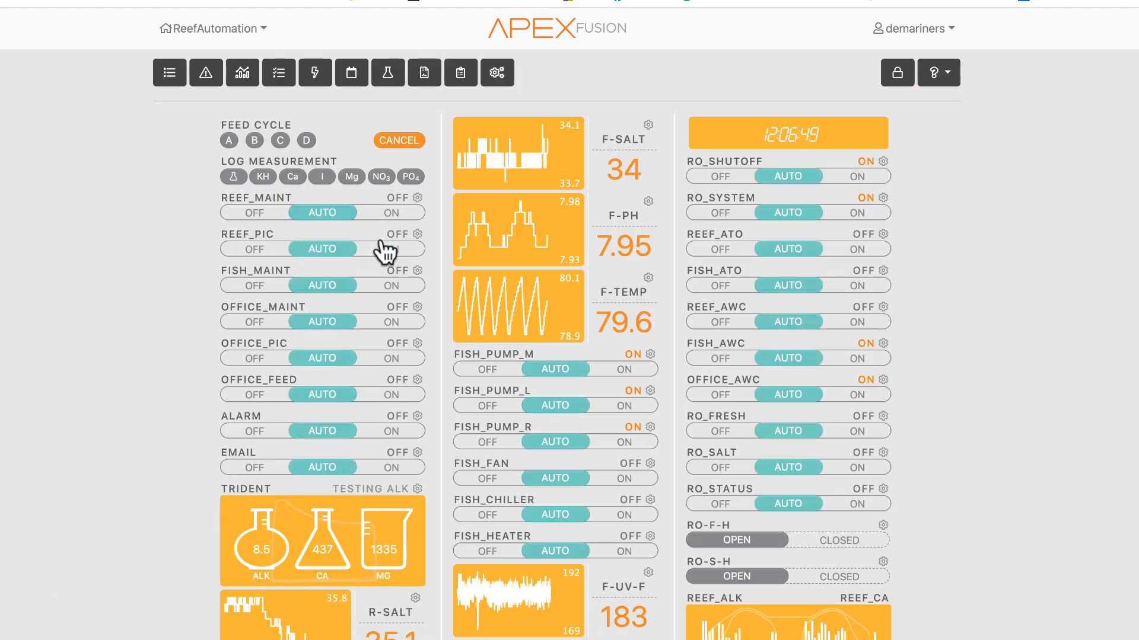
- Switch the ALARM output between OFF and AUTO twice, leaving it on AUTO
left_click(252, 433)
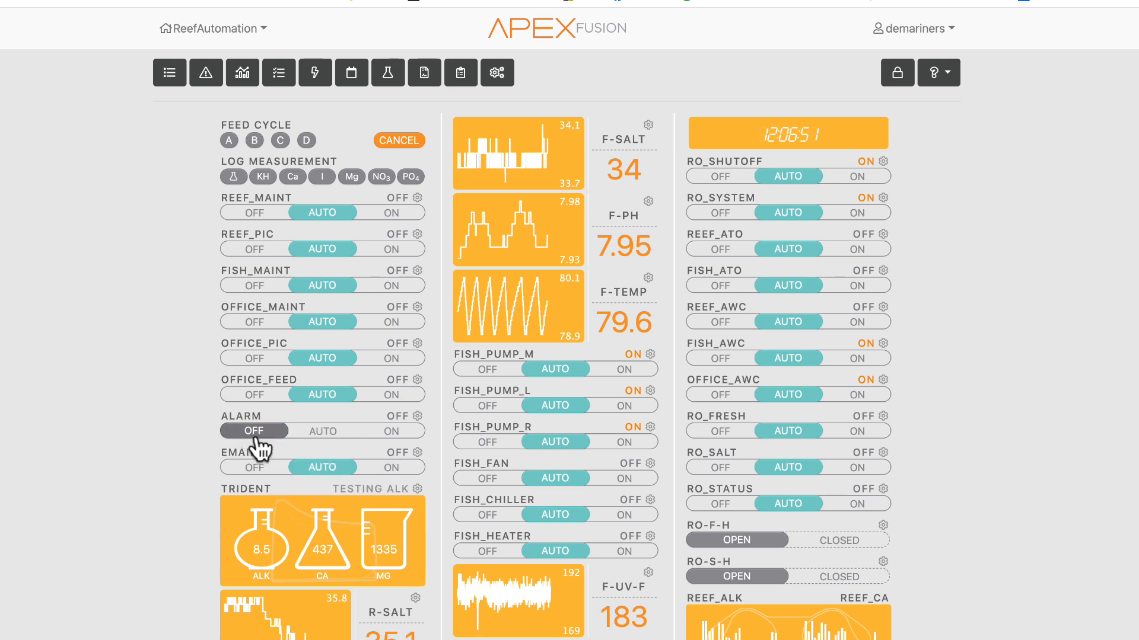
left_click(322, 433)
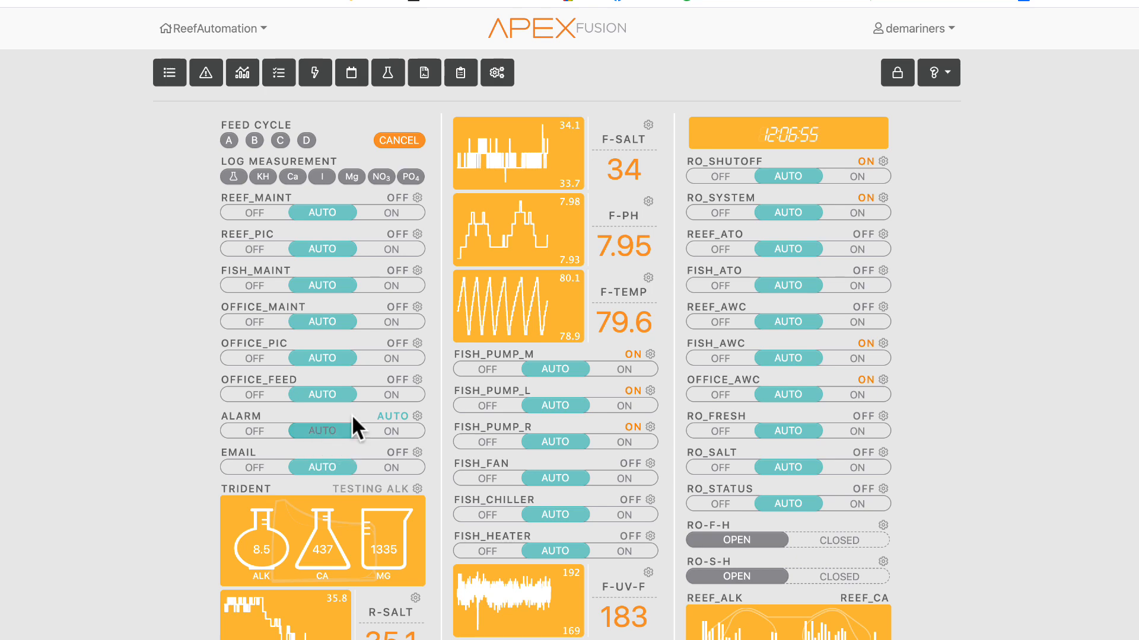
left_click(264, 429)
left_click(314, 433)
- Open the Calcium measurement logging dialog from the dashboard's Log Measurement buttons
scroll(616, 373, "down", 15)
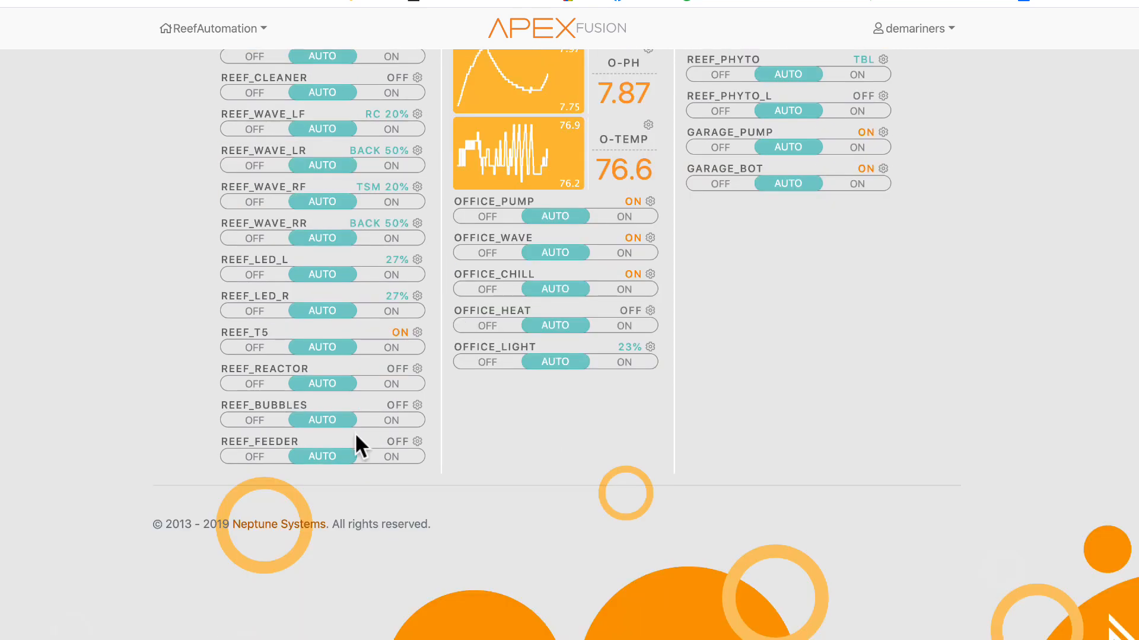
scroll(350, 442, "up", 8)
scroll(346, 432, "up", 13)
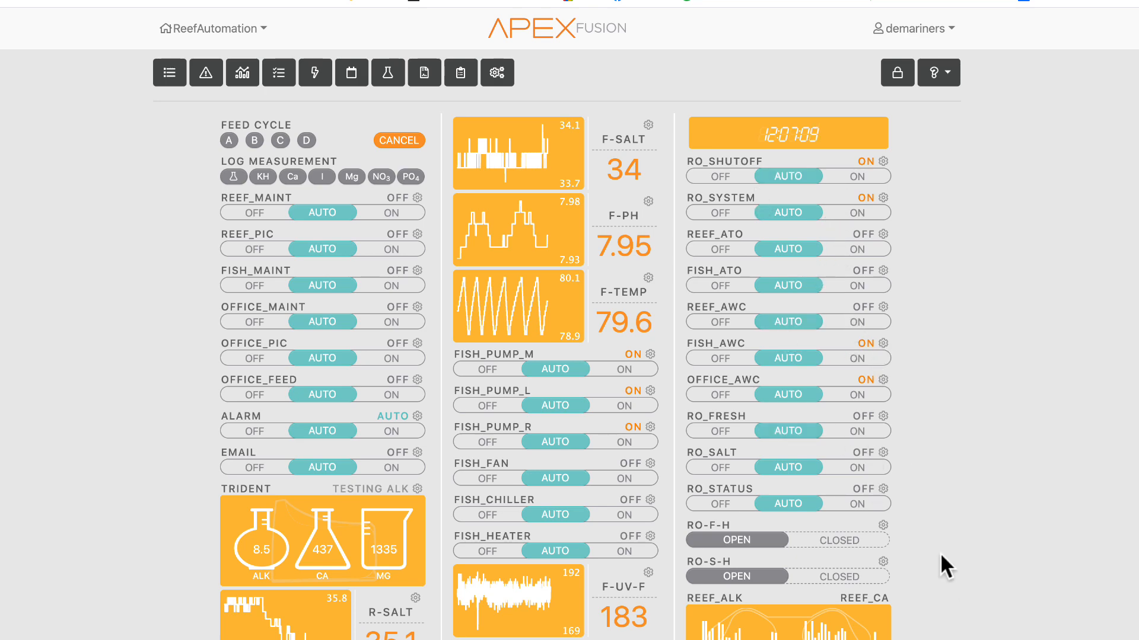
scroll(940, 555, "down", 5)
scroll(888, 357, "up", 5)
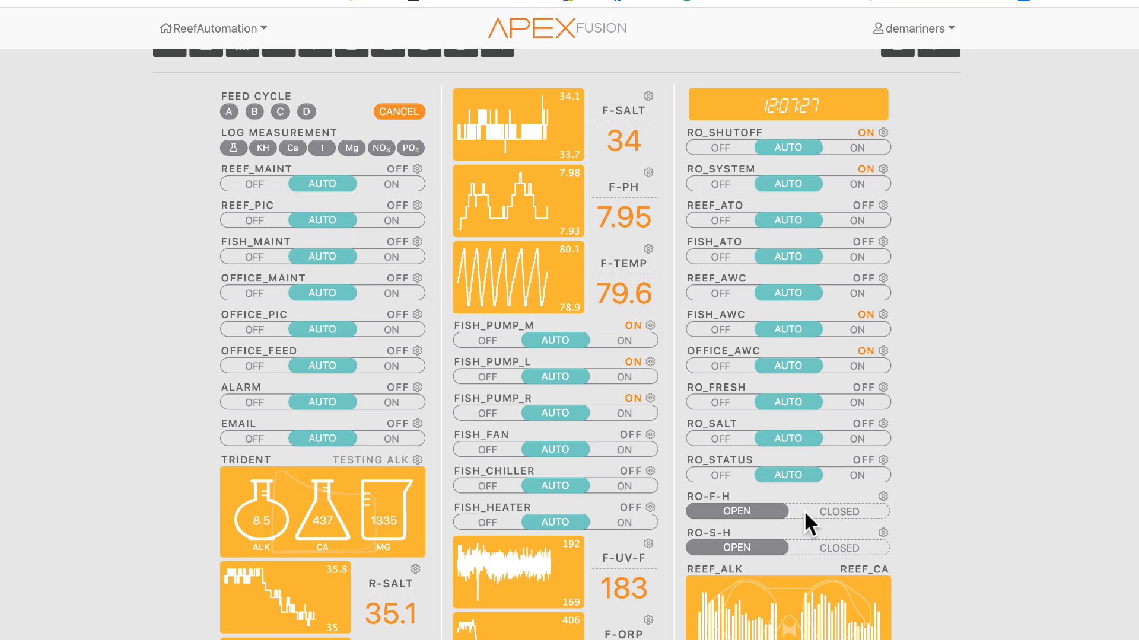
scroll(804, 511, "down", 5)
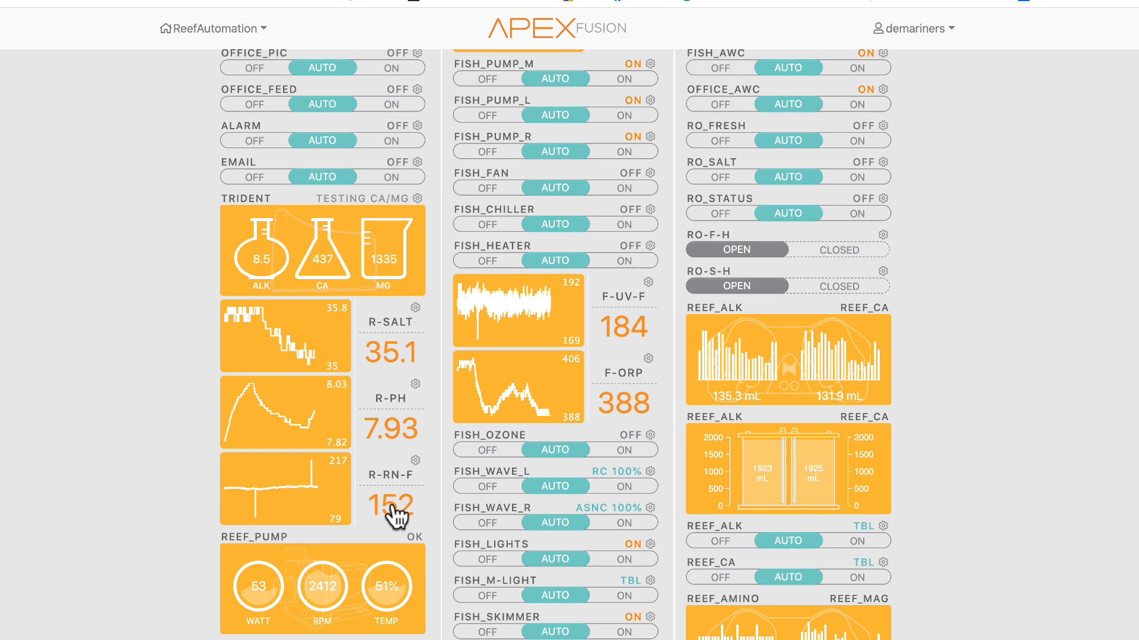
scroll(394, 516, "up", 5)
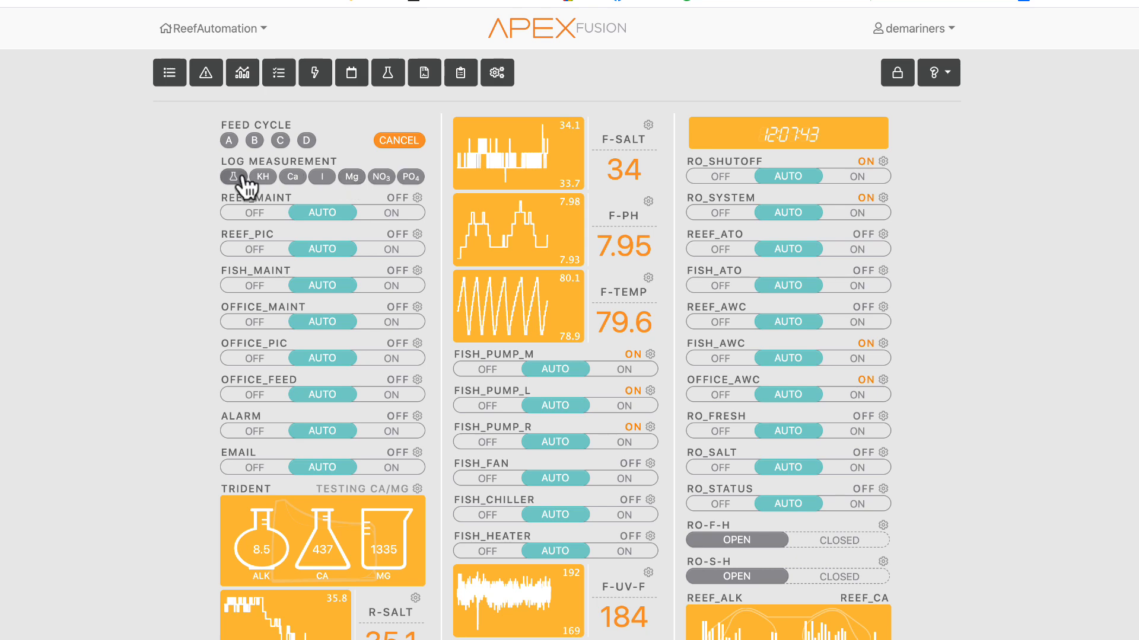
left_click(293, 178)
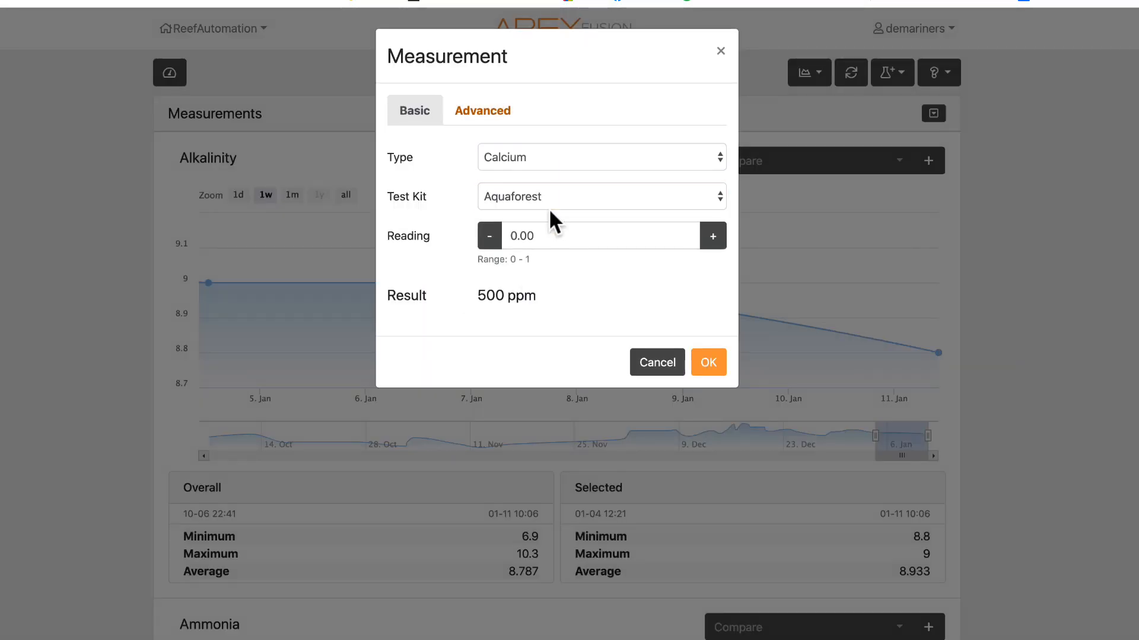
- Review the Calcium measurement's test kit and reading fields, then cancel the dialog
left_click(552, 209)
left_click(527, 356)
left_click(561, 241)
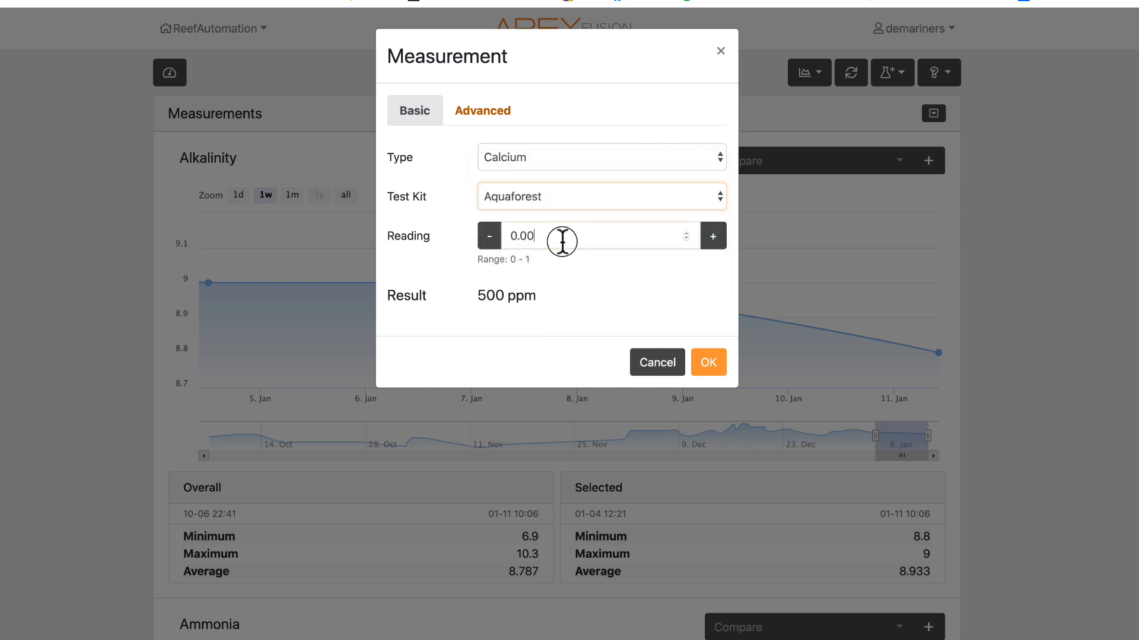
left_click(657, 362)
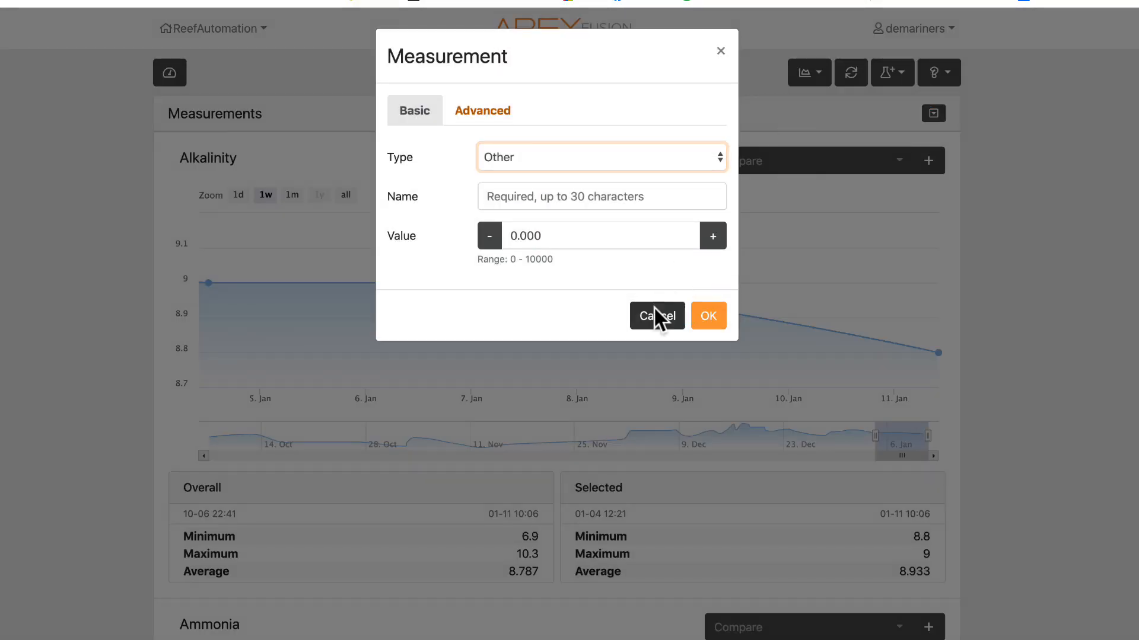
- Start logging an Other measurement named Salinity, then cancel the dialog
left_click(657, 316)
left_click(890, 72)
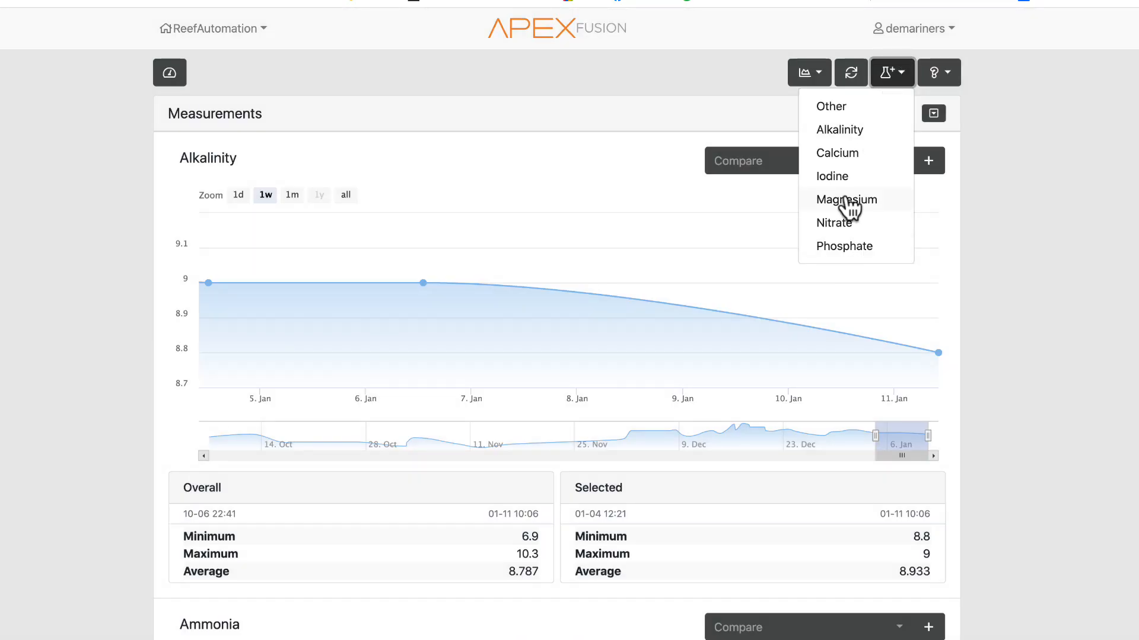
left_click(840, 109)
left_click(562, 196)
key("Down")
key("Down")
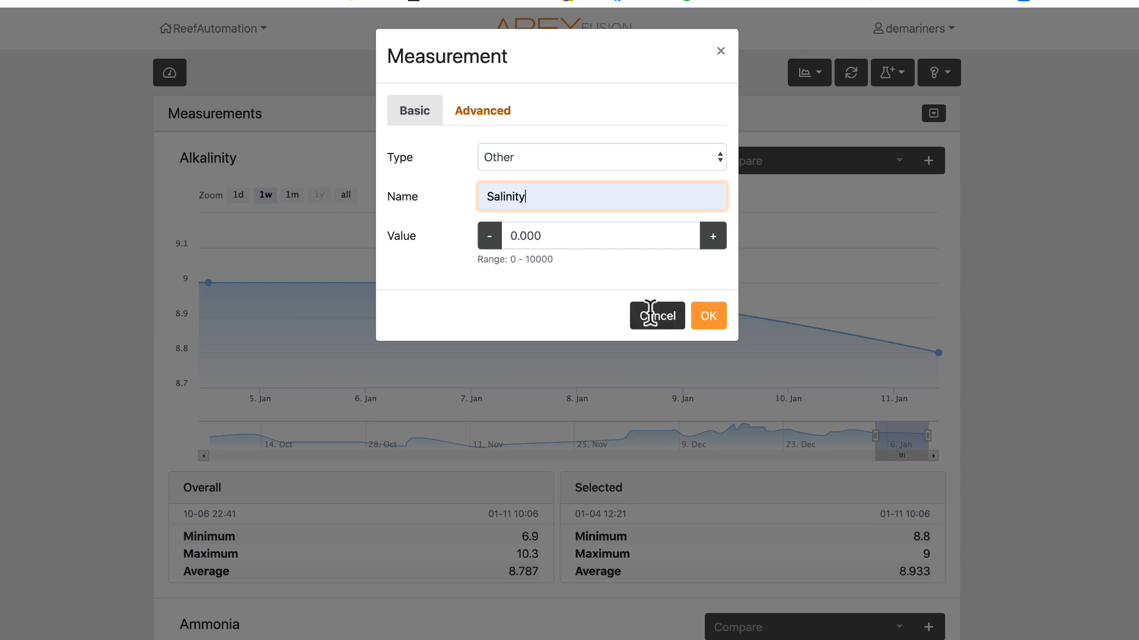
left_click(652, 315)
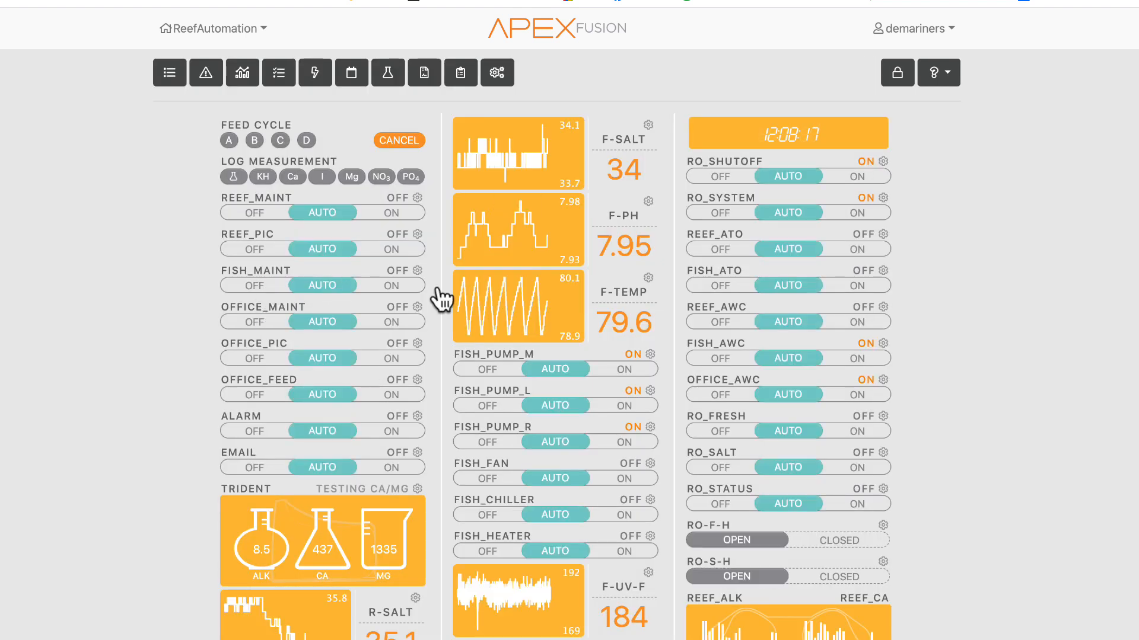
- Unlock the dashboard layout, add a media widget at the top of the right column, and lock the layout
left_click(898, 73)
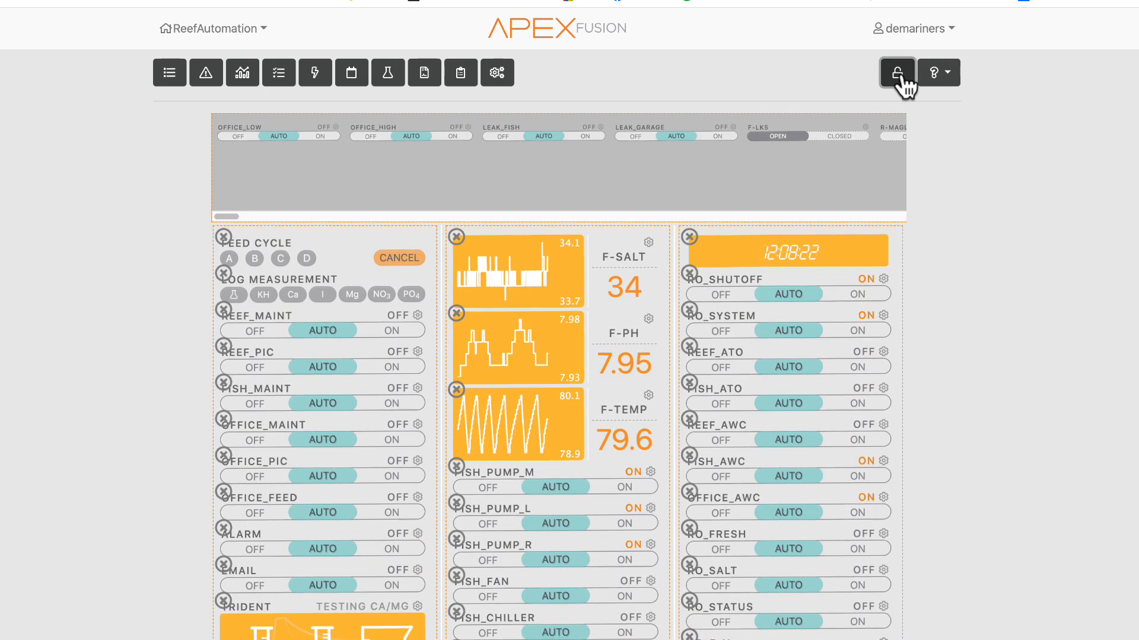
left_click(898, 73)
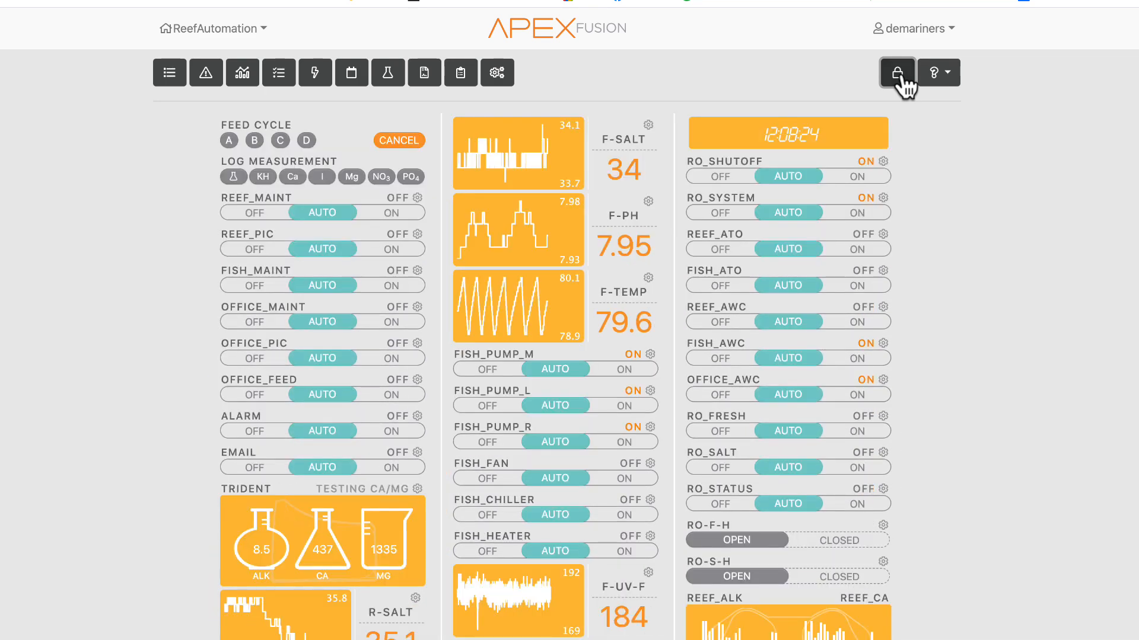
left_click(897, 73)
left_click_drag(763, 314, 777, 282)
left_click_drag(229, 218, 902, 221)
left_click_drag(827, 208, 901, 394)
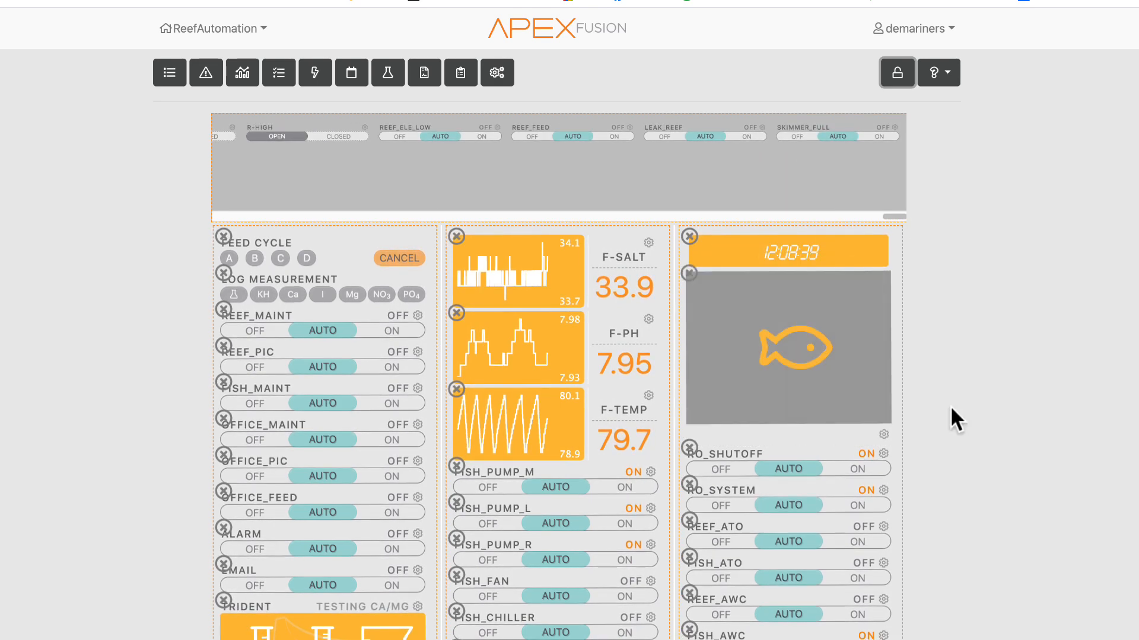
left_click(895, 71)
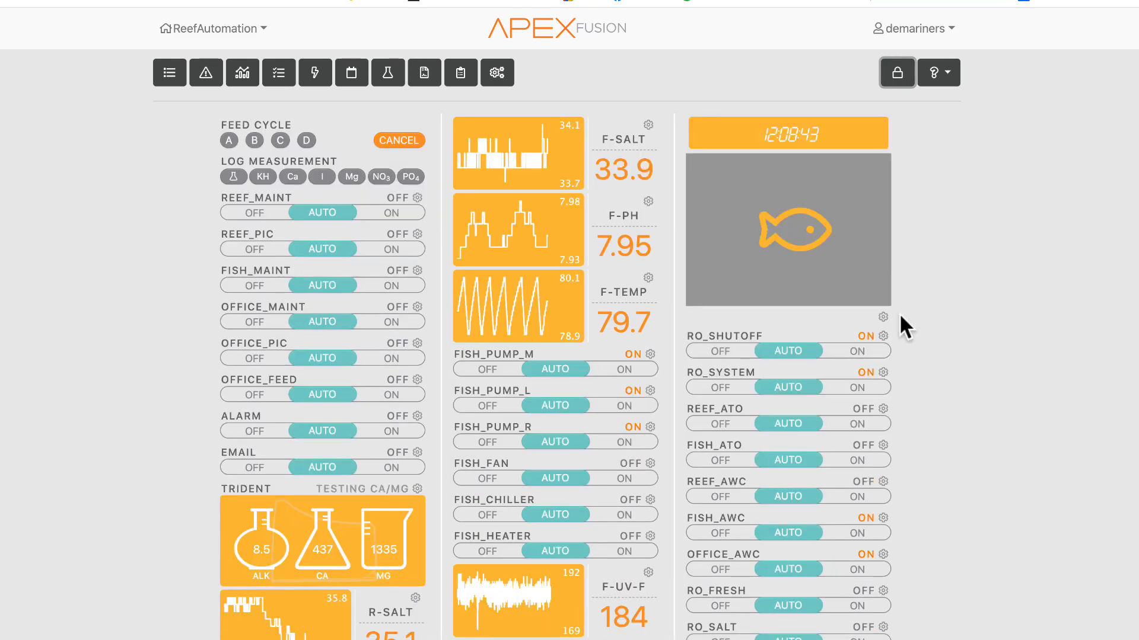
- Open the media widget's configuration and start a new MPEG-4 (H.264) media entry, reviewing its levels before cancelling
left_click(882, 316)
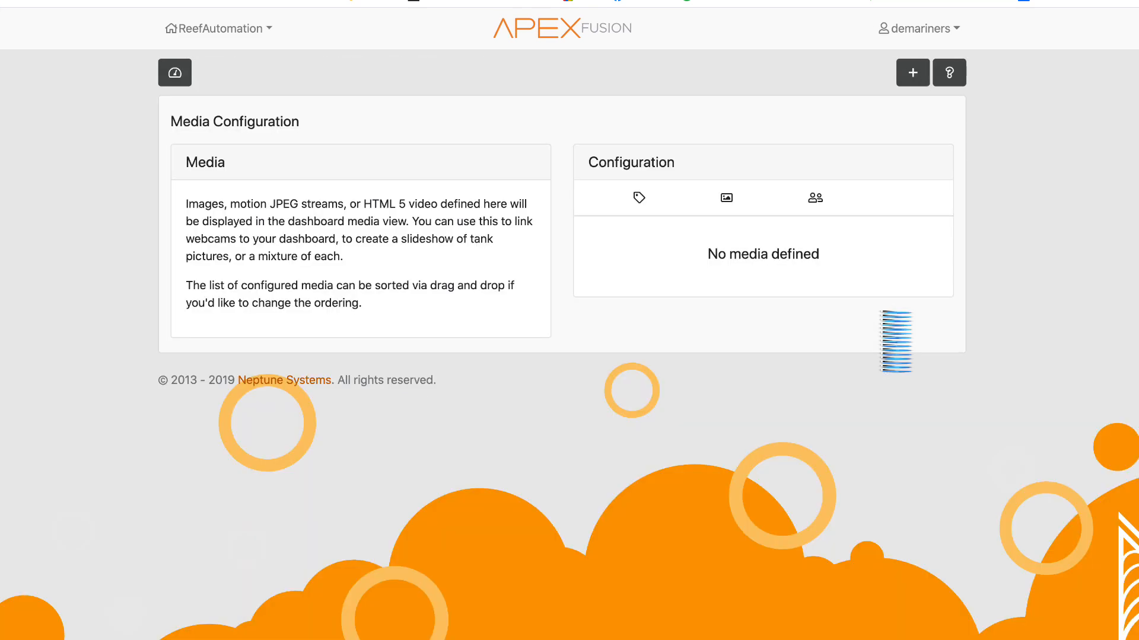
left_click(913, 85)
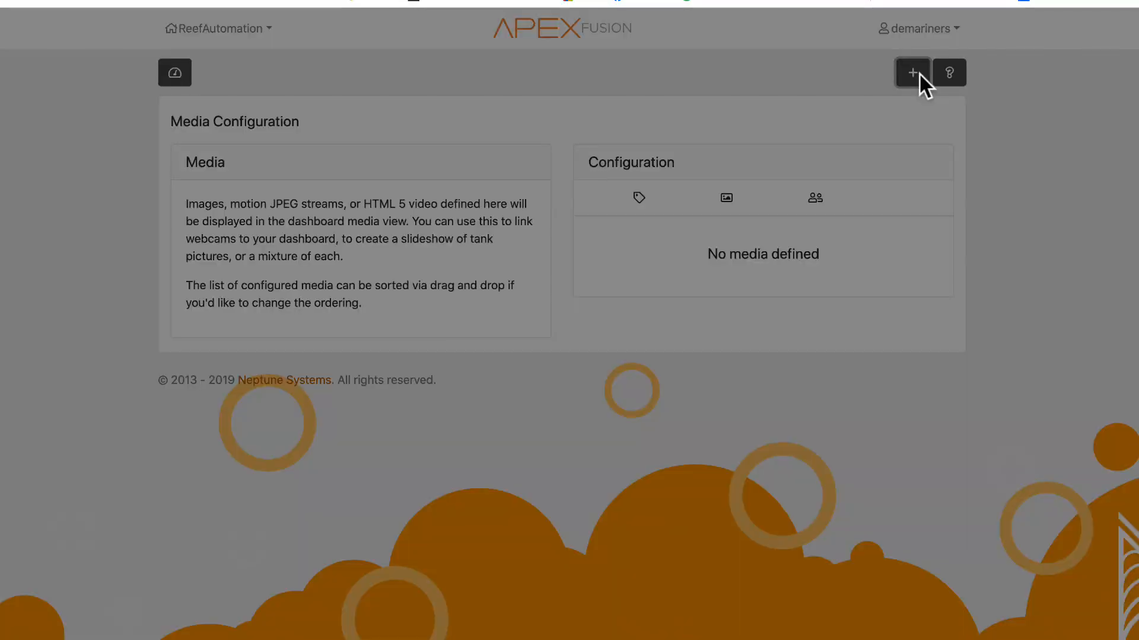
left_click(540, 310)
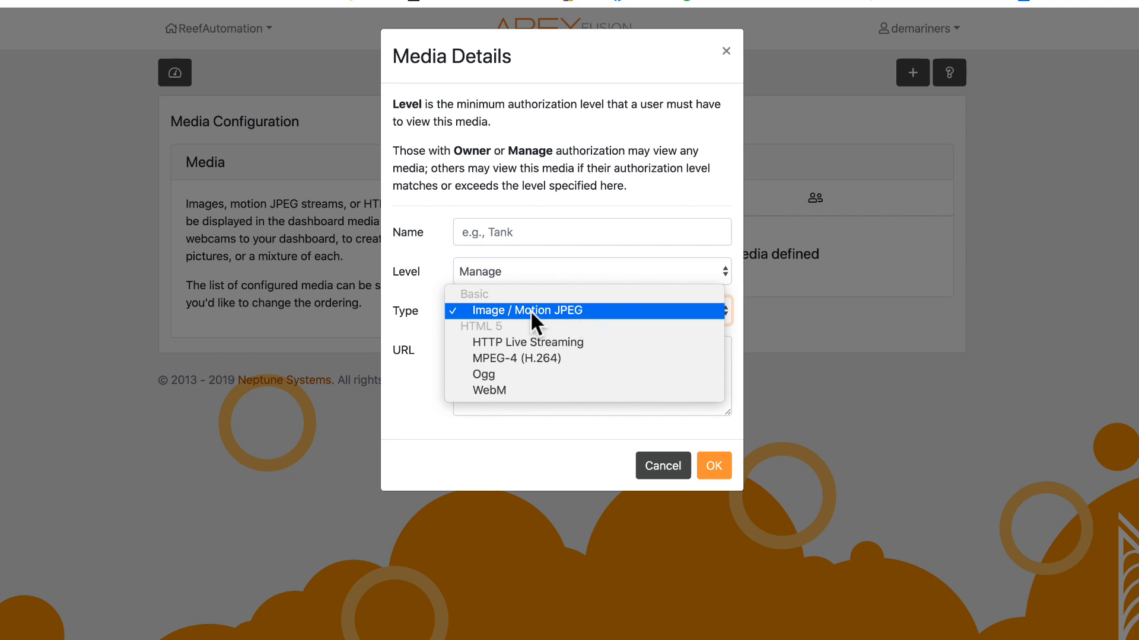
left_click(533, 356)
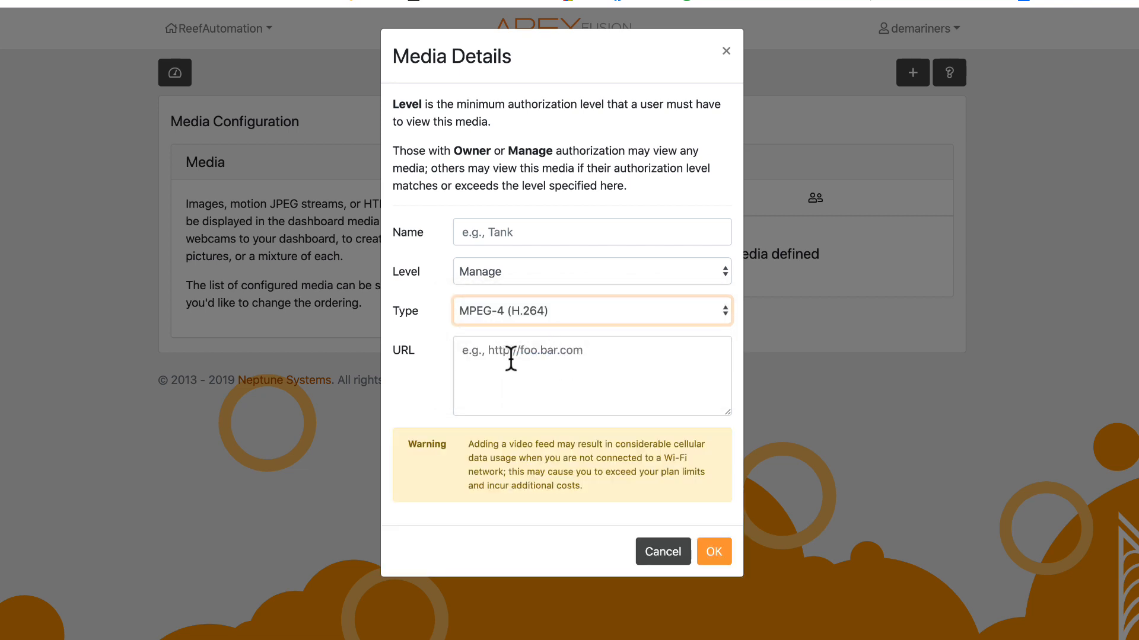
left_click(511, 279)
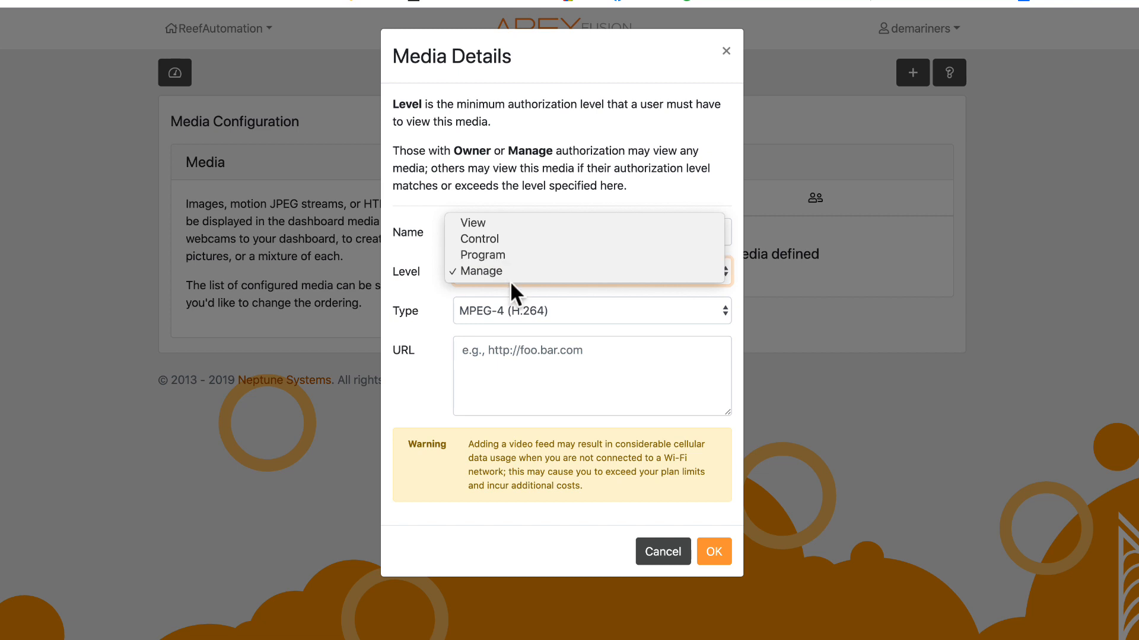
left_click(399, 338)
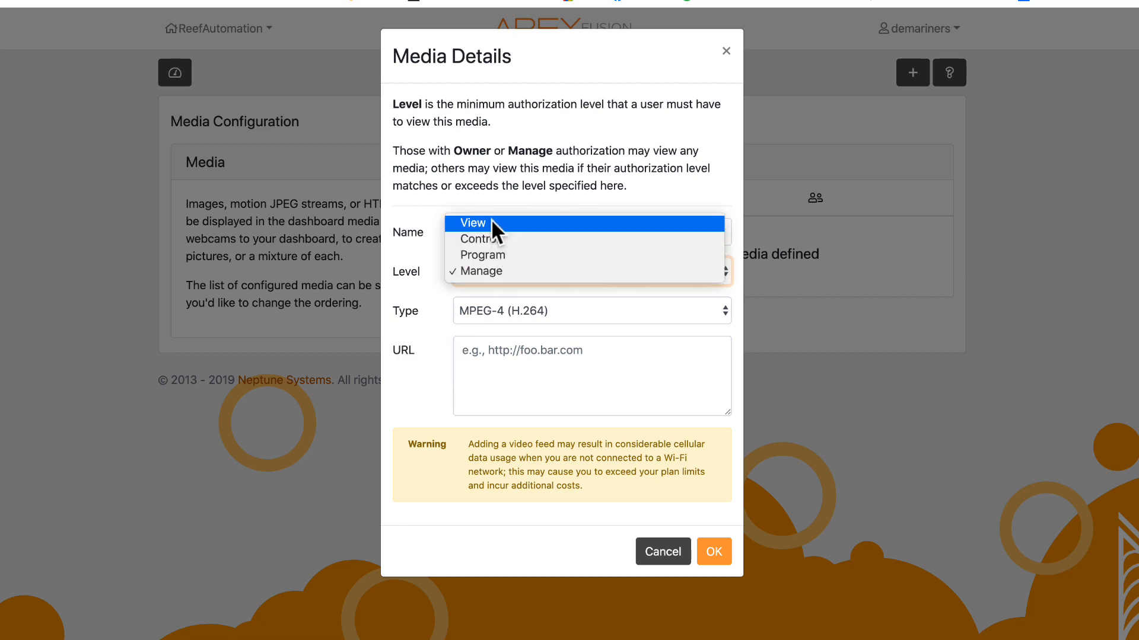
left_click(466, 372)
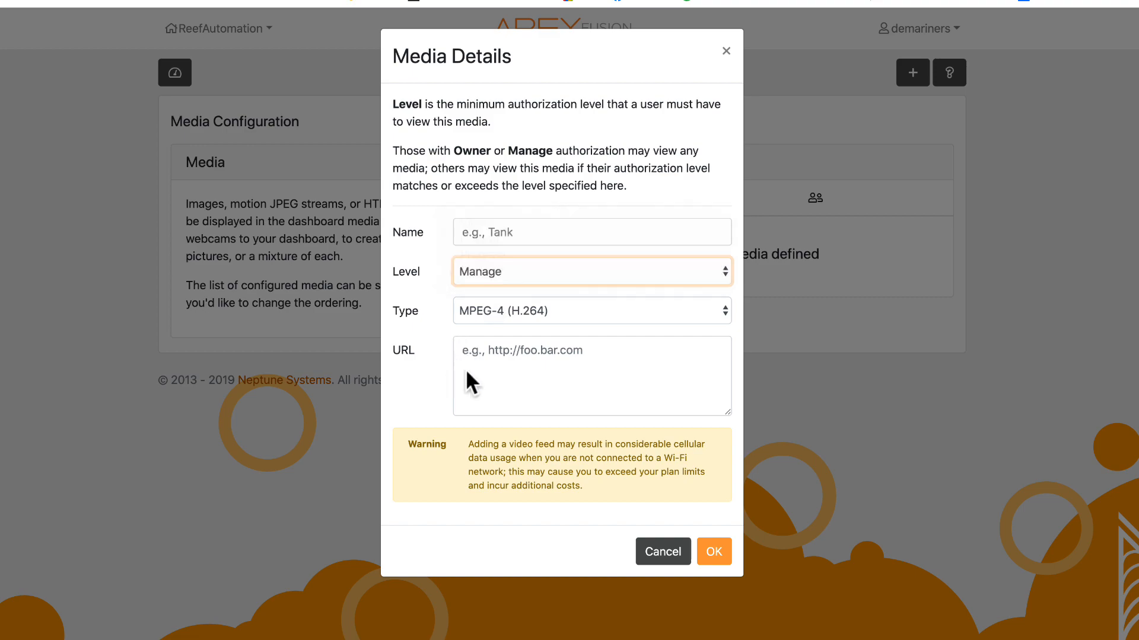
left_click(676, 557)
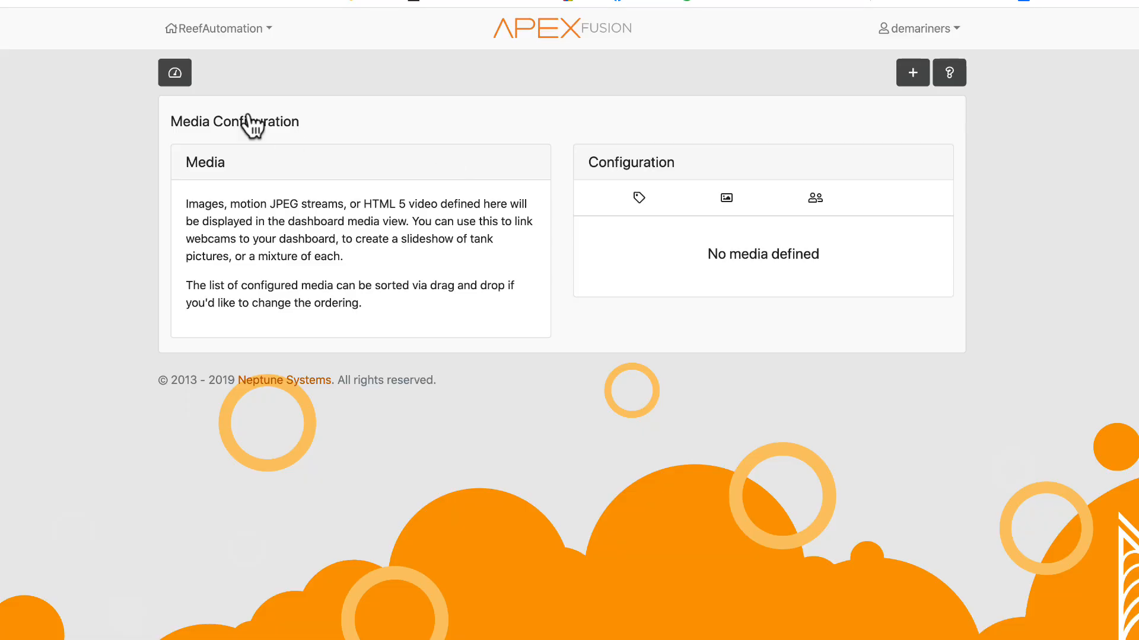
- Return to the dashboard and open the Output Log
left_click(177, 82)
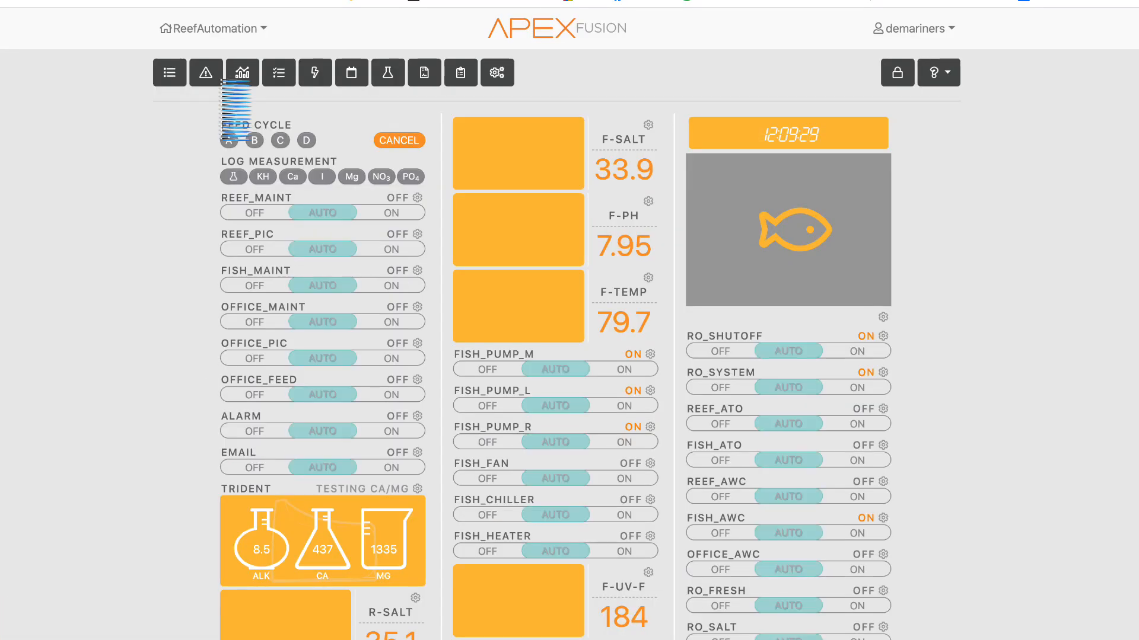
left_click(490, 75)
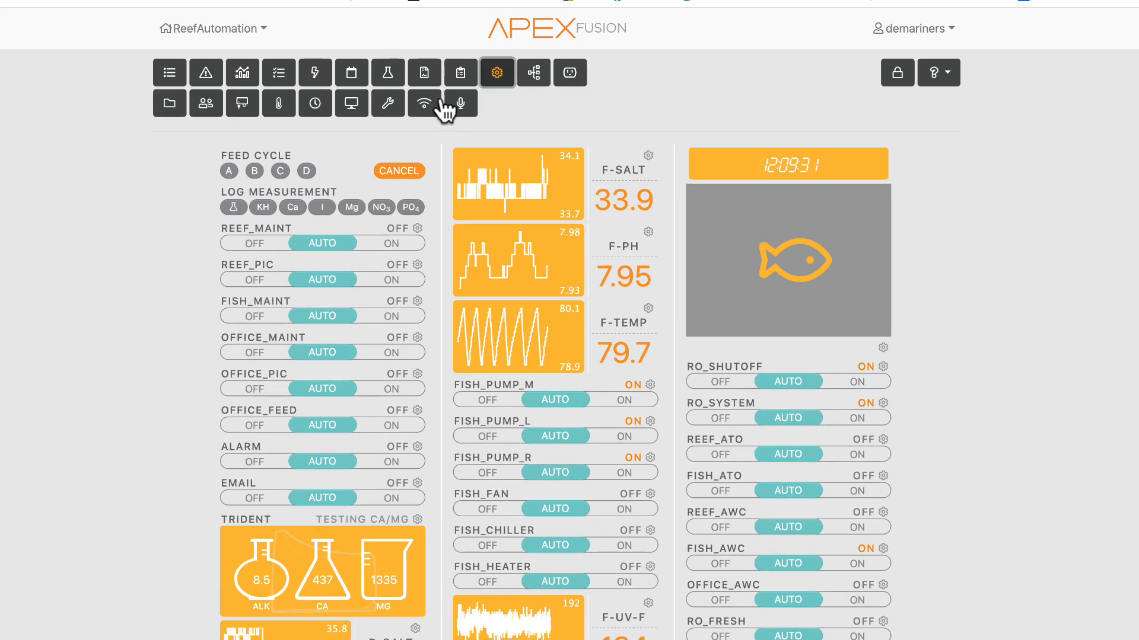
left_click(289, 80)
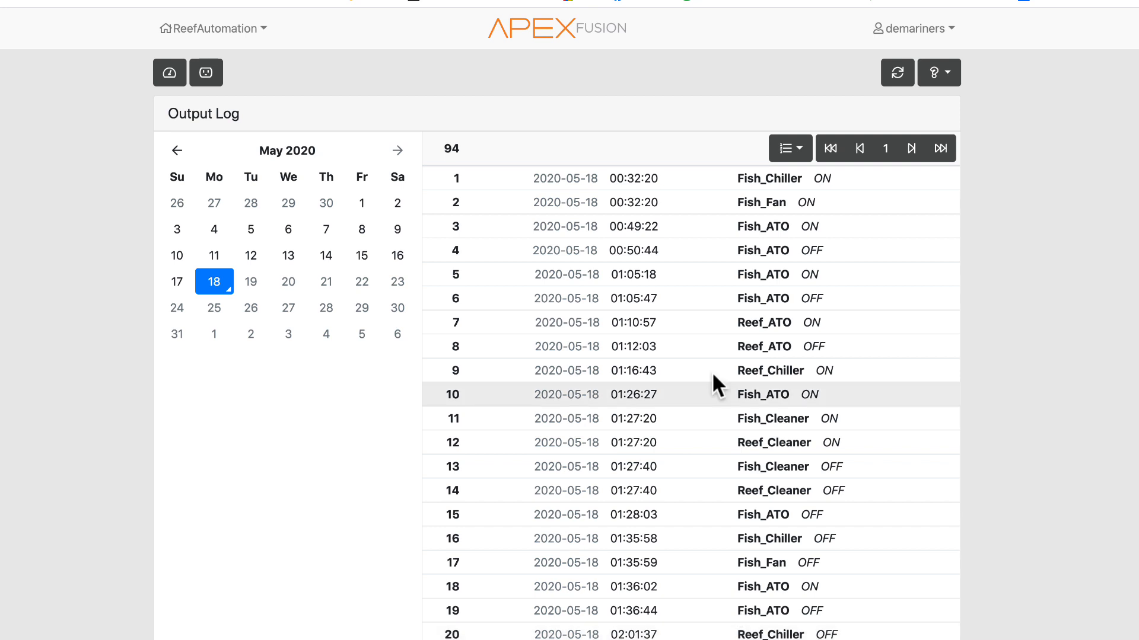
- Page through the output log entries and show the log for May 14
left_click(909, 152)
left_click(911, 149)
left_click(912, 149)
left_click(911, 150)
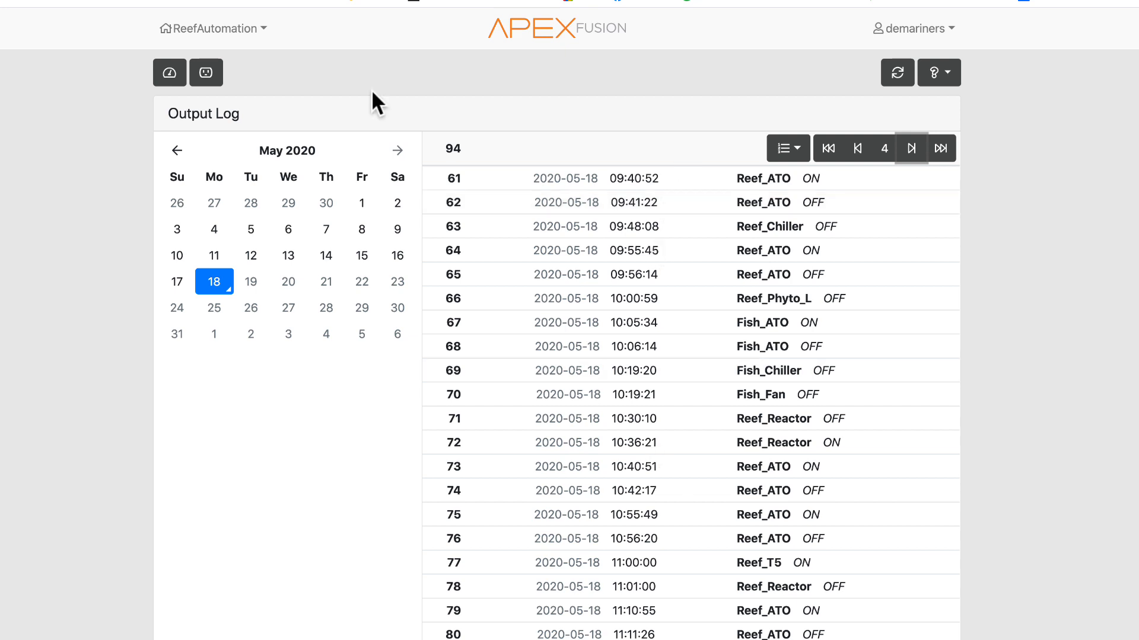
left_click(911, 148)
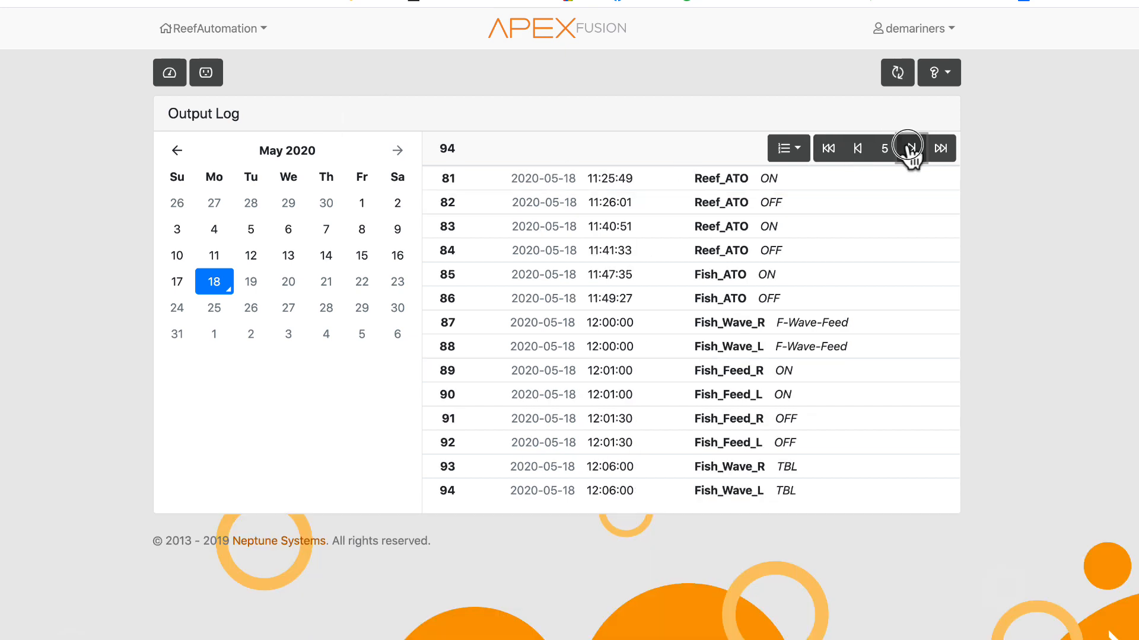
left_click(858, 148)
left_click(858, 148)
left_click(858, 148)
left_click(858, 148)
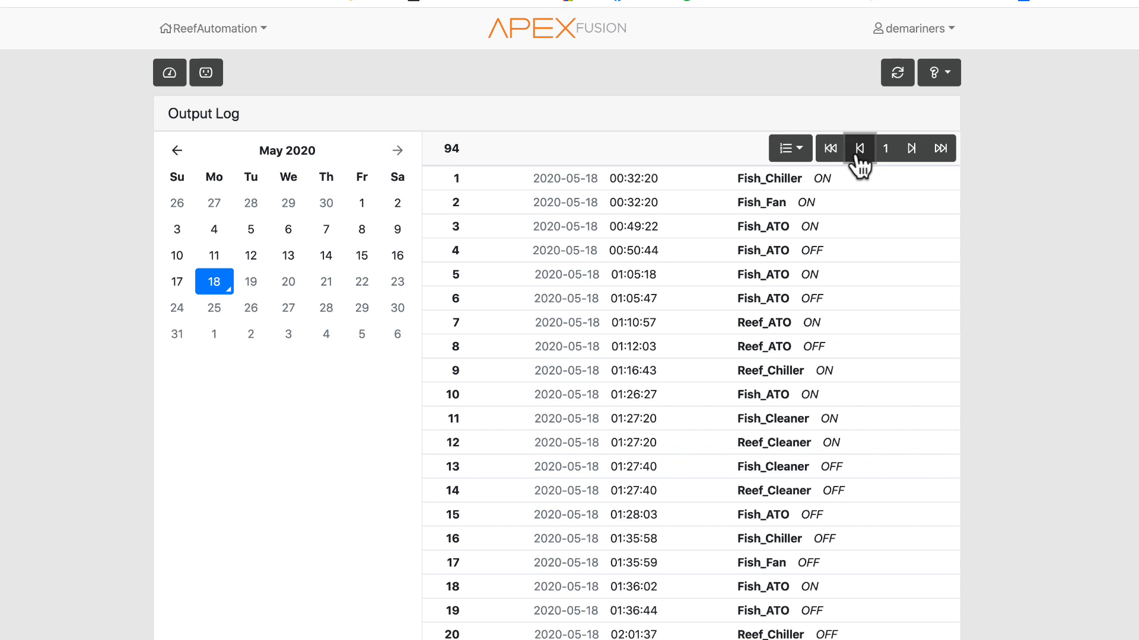
left_click(327, 257)
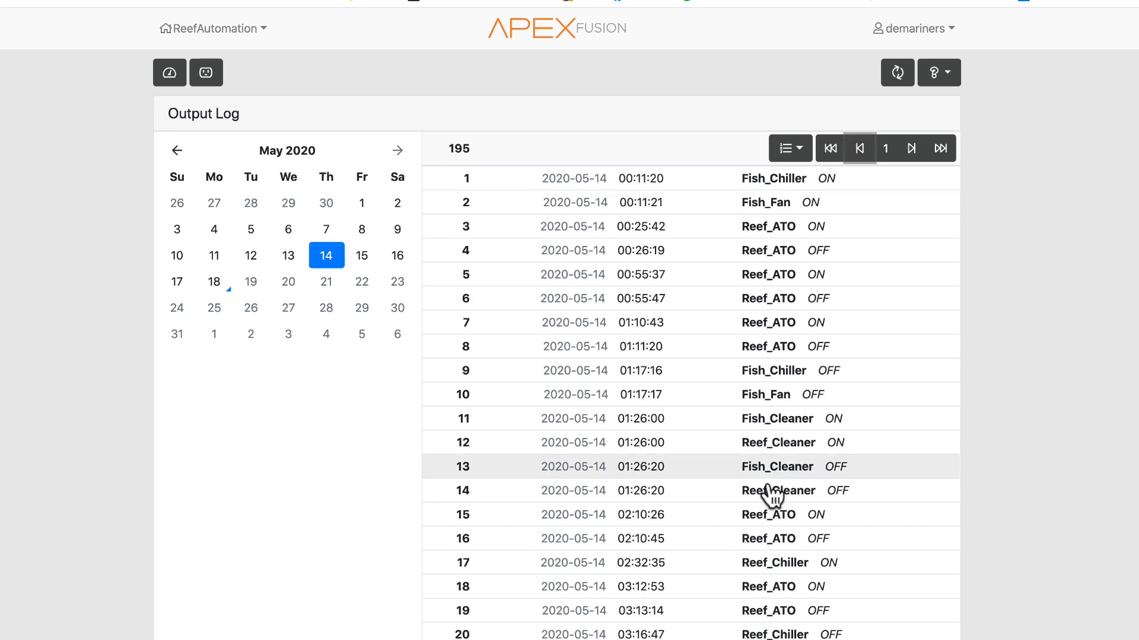
- Open the Power Log from the dashboard and return to the dashboard
left_click(170, 73)
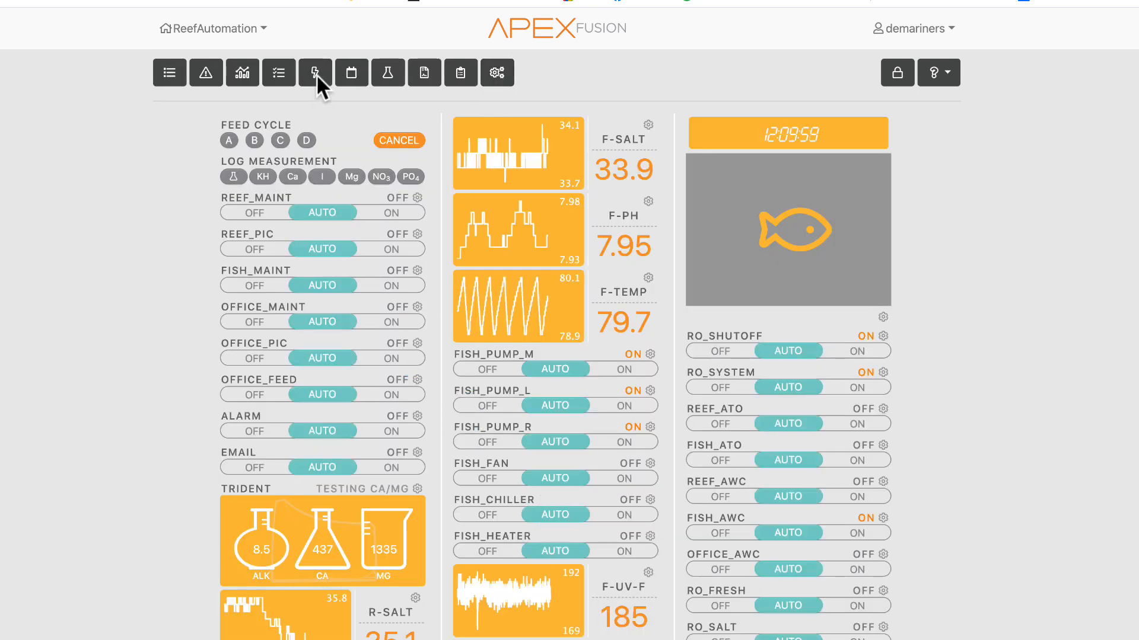
left_click(316, 72)
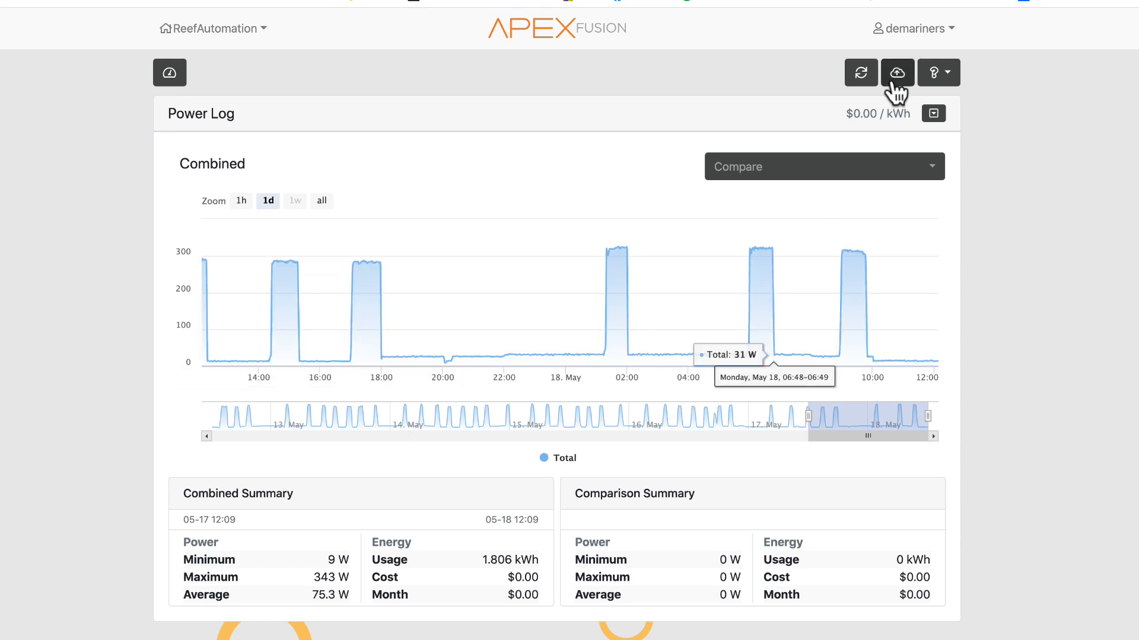
left_click(169, 79)
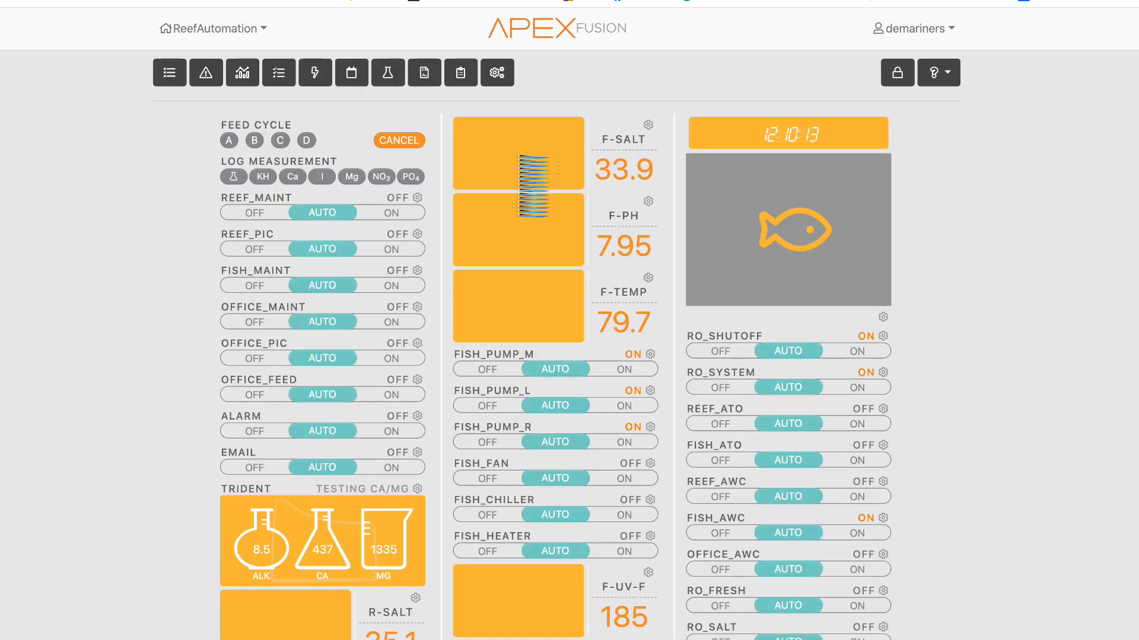
- Open the Calendar, start a new calendar event, and review its Advanced Level and Note options
left_click(351, 74)
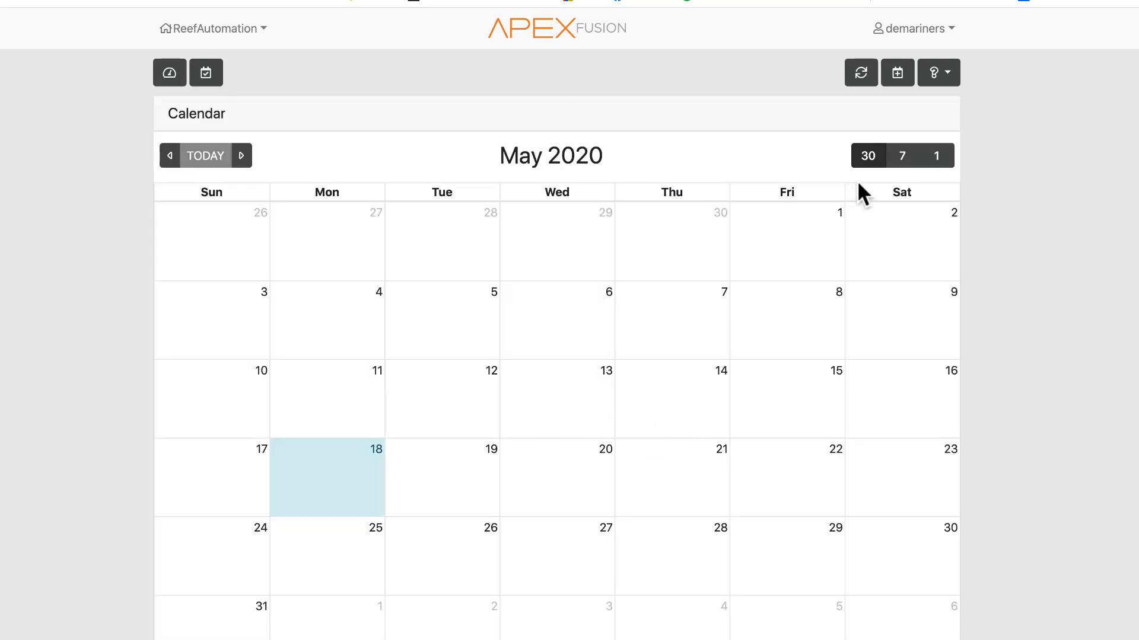
left_click(897, 76)
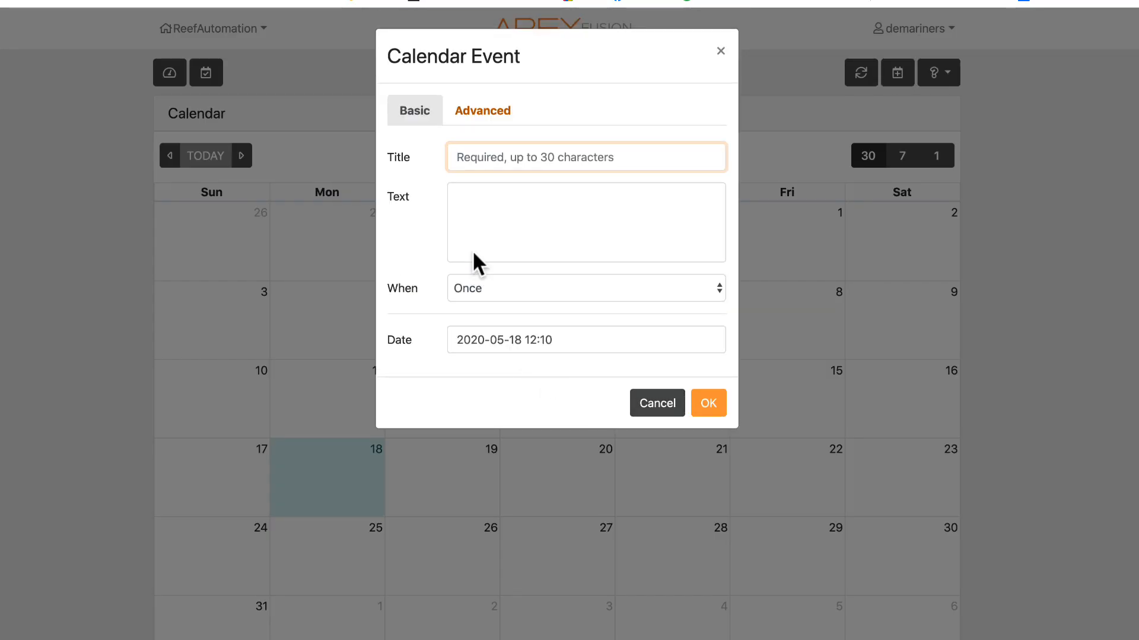
left_click(485, 113)
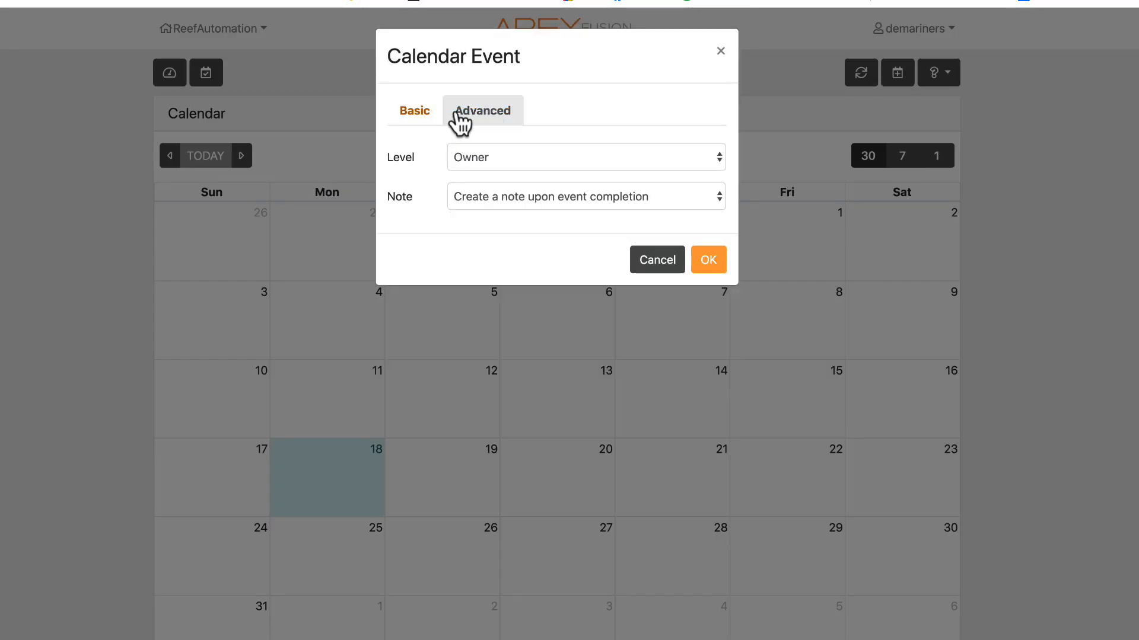
left_click(508, 157)
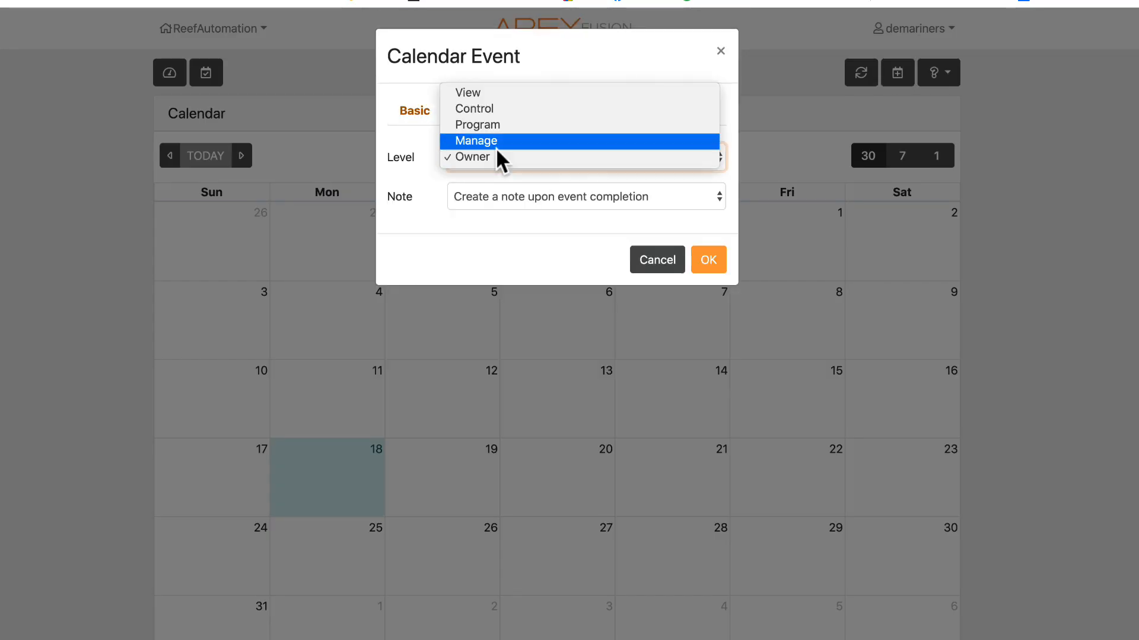
left_click(410, 212)
left_click(547, 196)
left_click(447, 240)
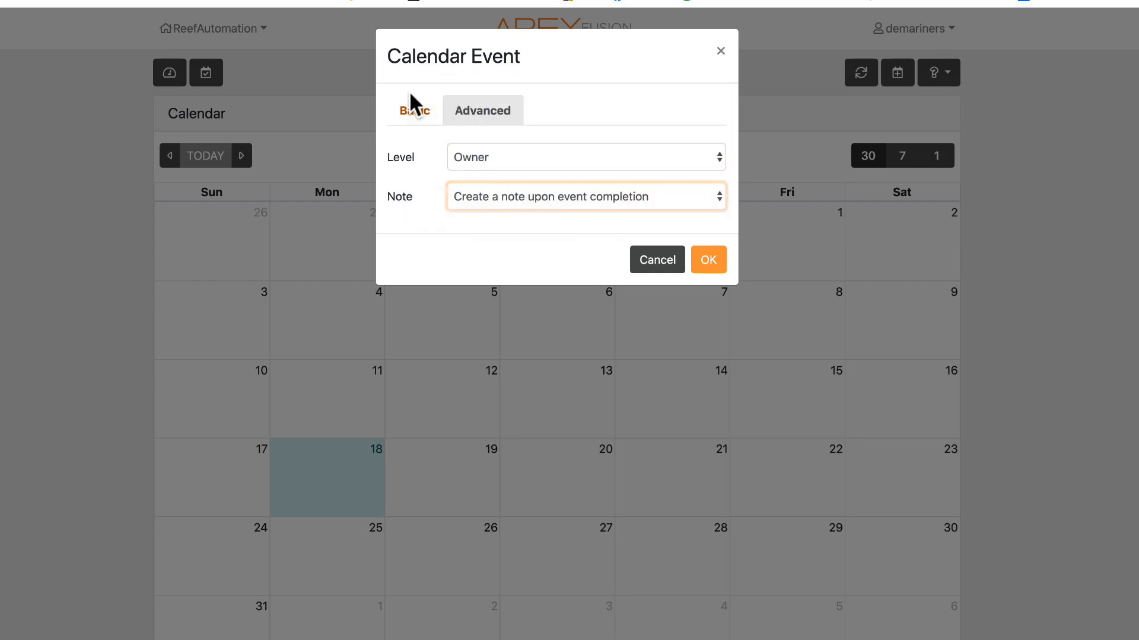
left_click(415, 109)
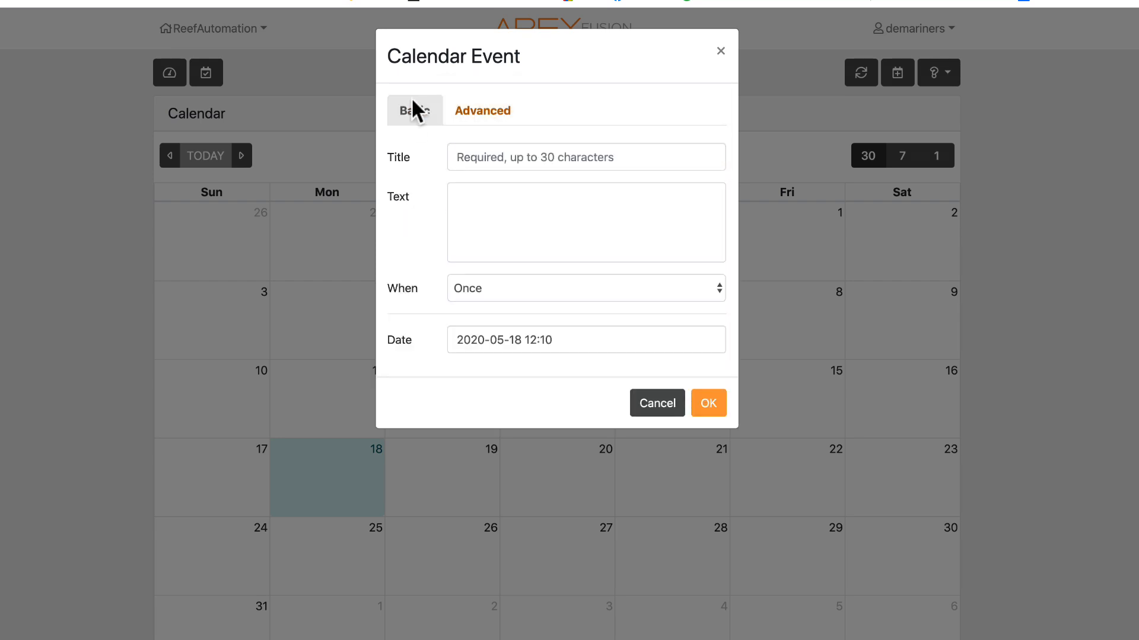
- Switch the event's When option to Scheduled and then Recurring to compare them, and cancel the calendar event
left_click(520, 293)
left_click(507, 322)
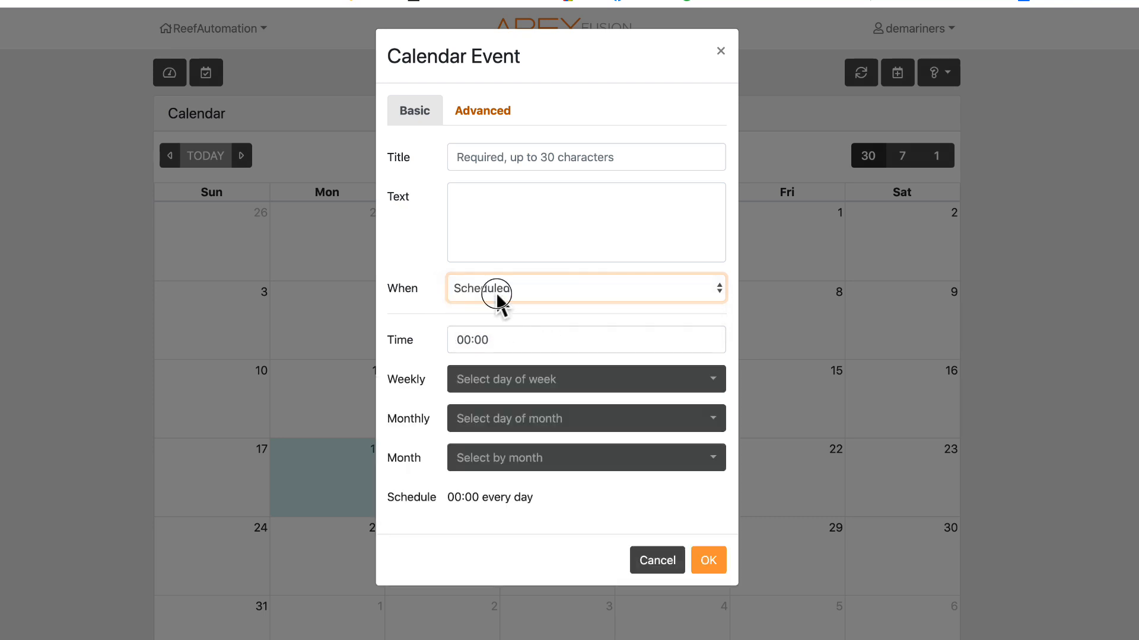
left_click(497, 293)
left_click(495, 274)
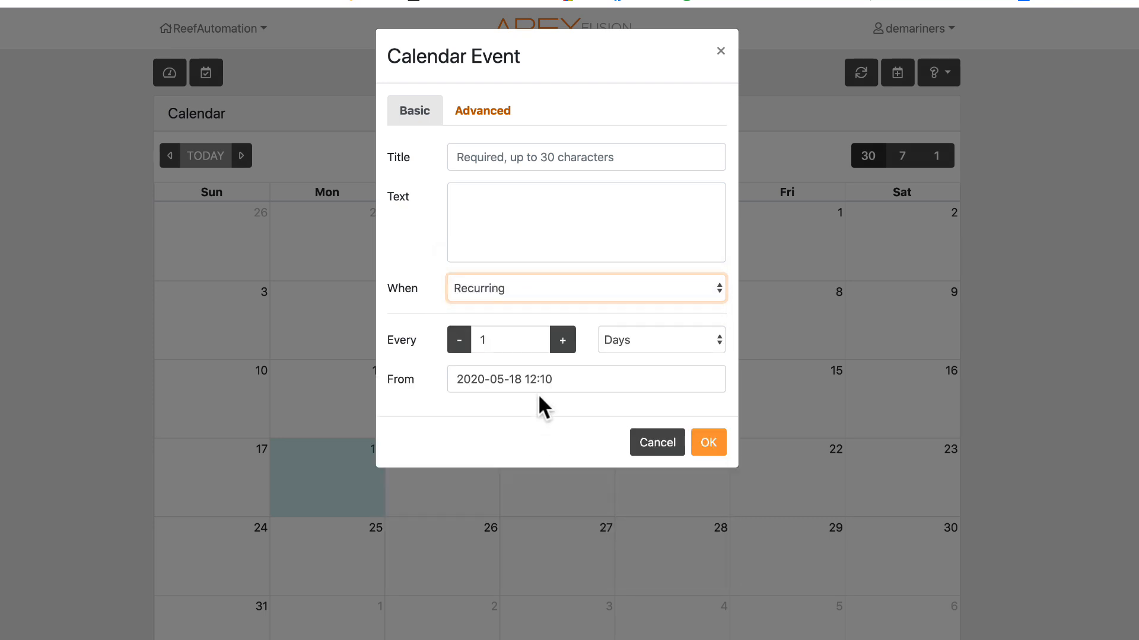
left_click(656, 443)
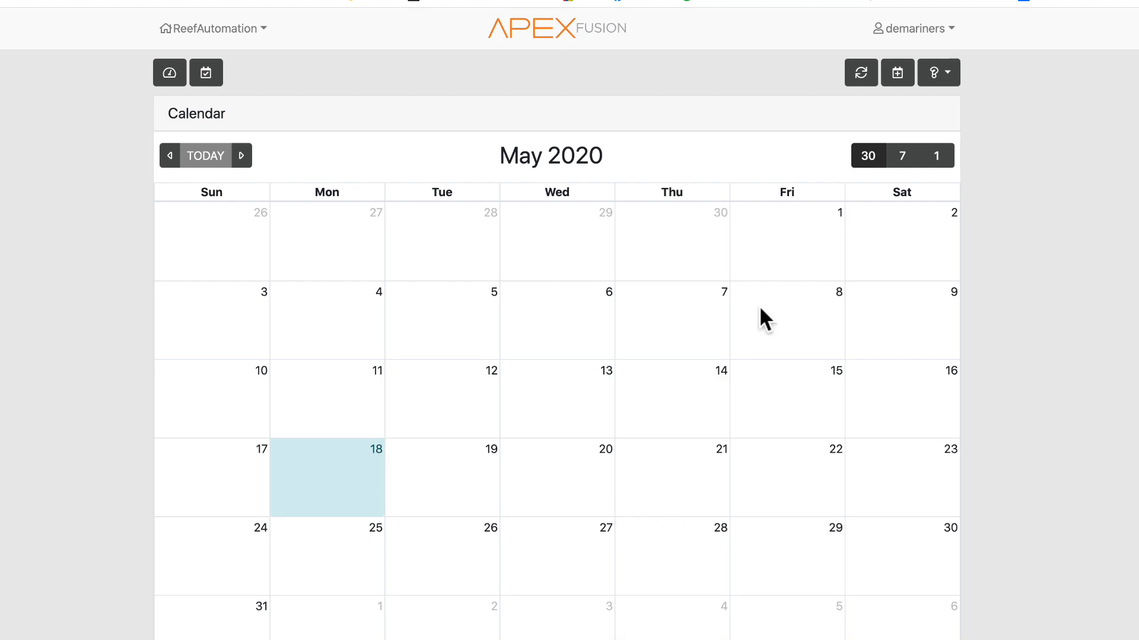
- Return to the dashboard, open Measurements, and scroll through the Alkalinity, Ammonia and Calcium charts
left_click(171, 75)
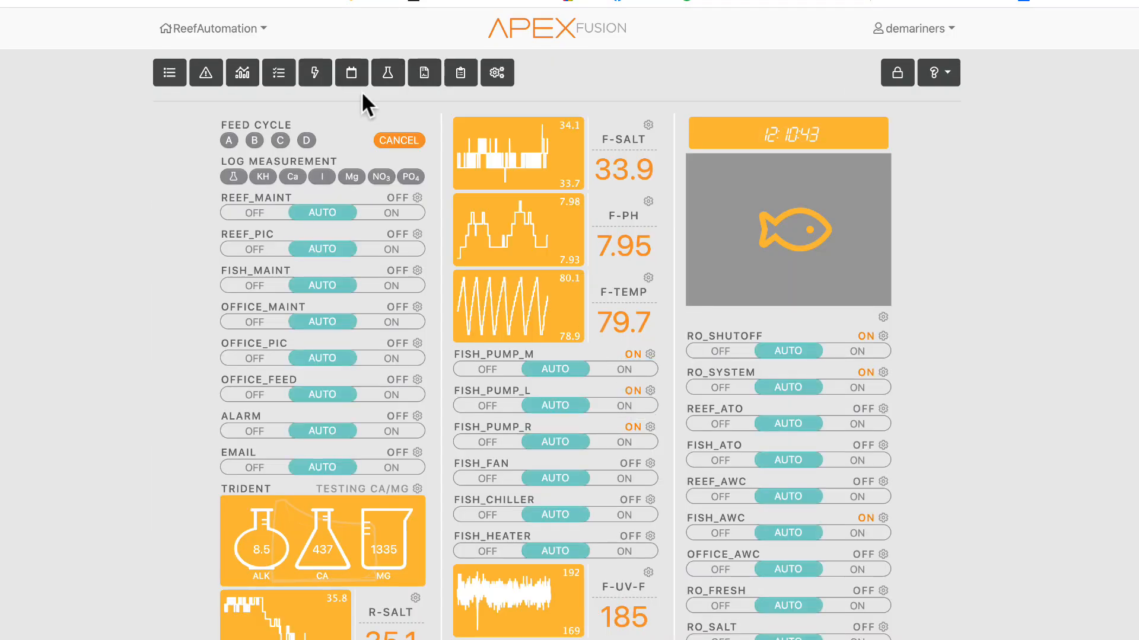
left_click(387, 75)
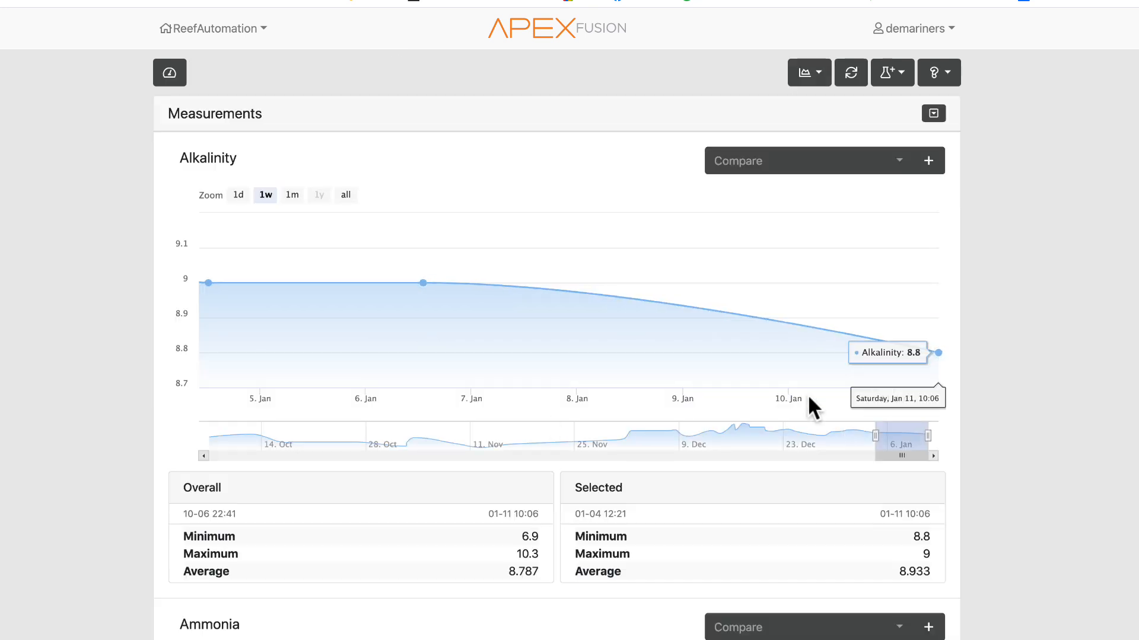
scroll(542, 415, "down", 3)
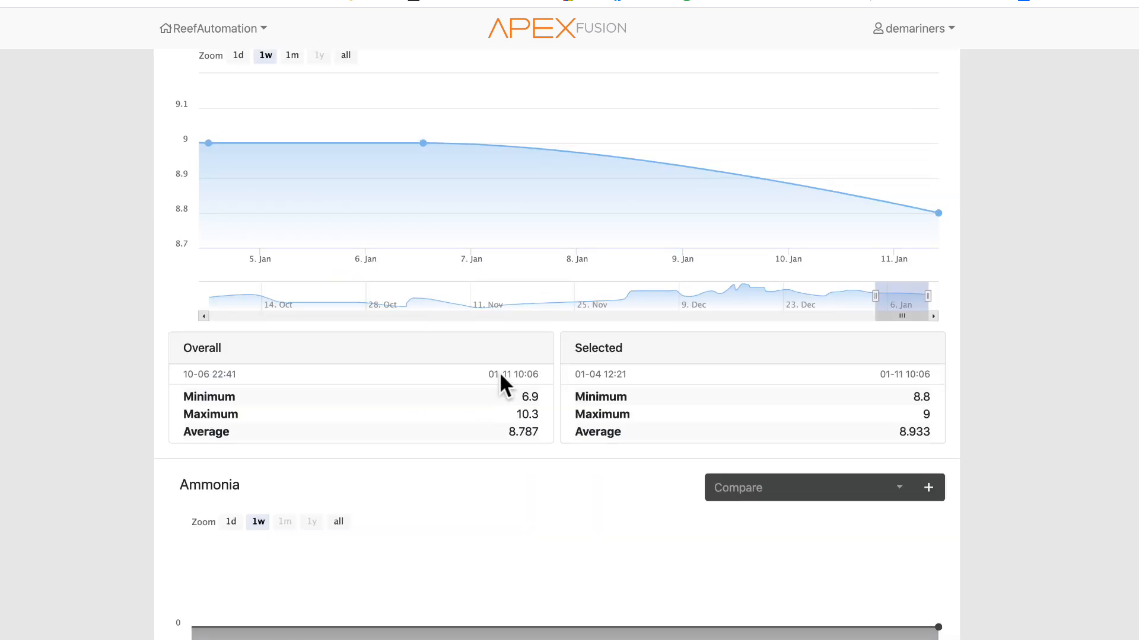
scroll(501, 380, "down", 5)
scroll(516, 373, "down", 5)
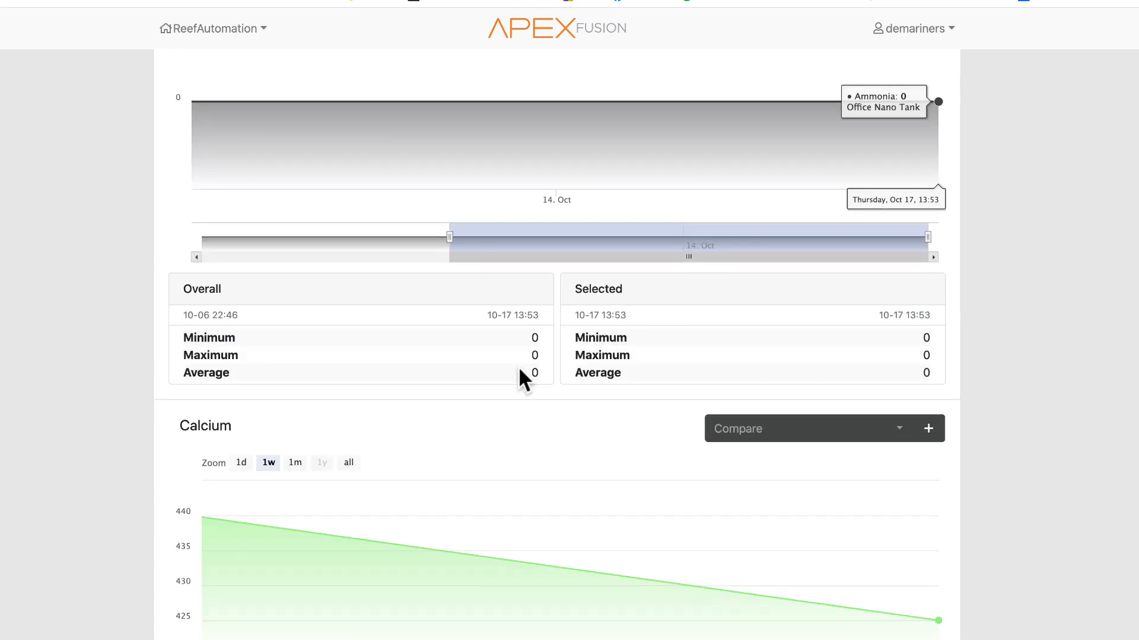
scroll(519, 374, "down", 10)
scroll(517, 365, "up", 20)
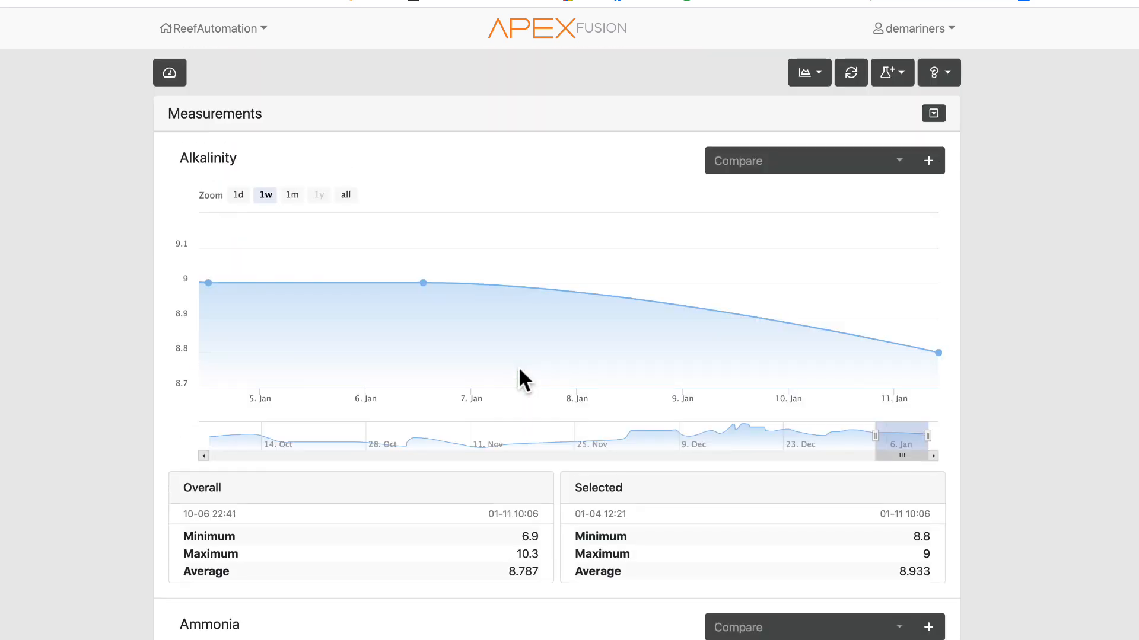
- Return to the dashboard, open Notes, and view the menu of note types for adding a note
left_click(170, 72)
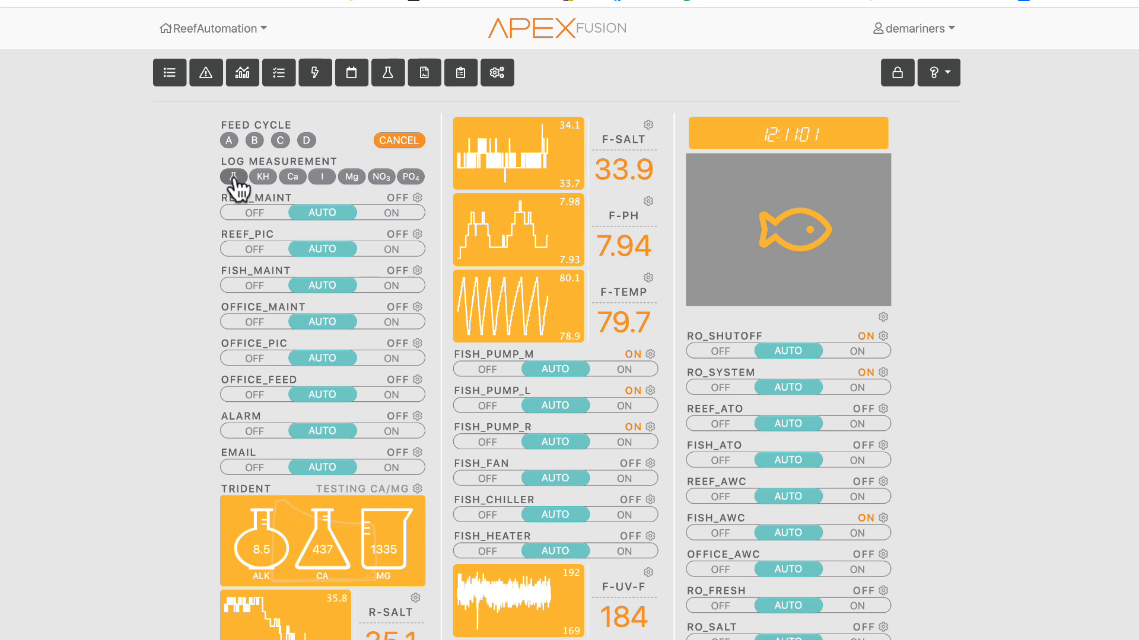
left_click(424, 73)
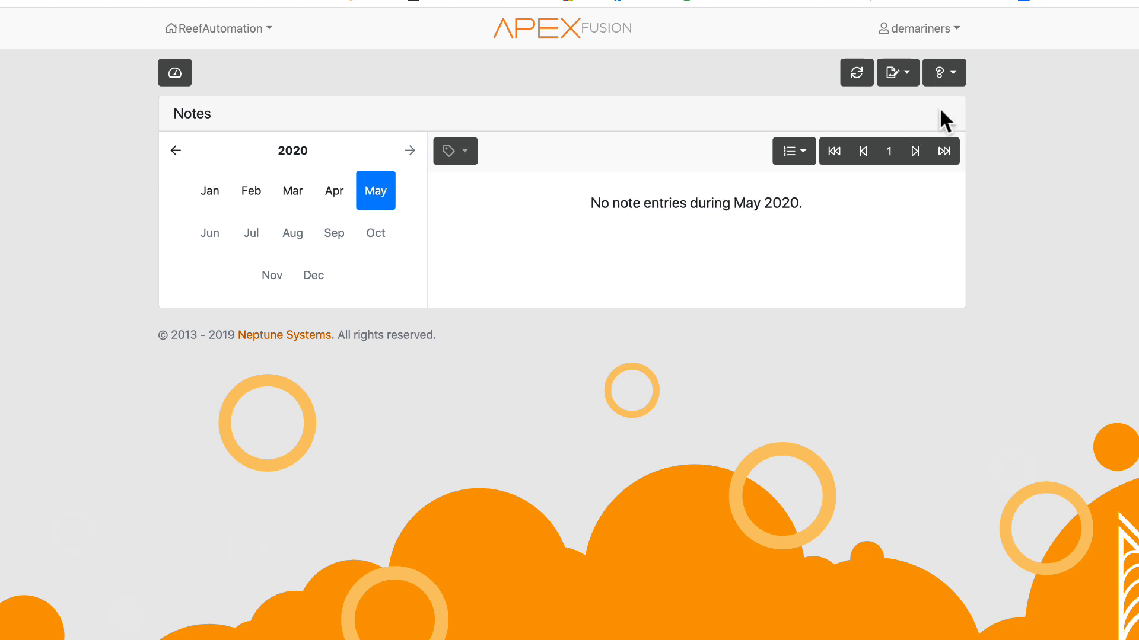
left_click(898, 72)
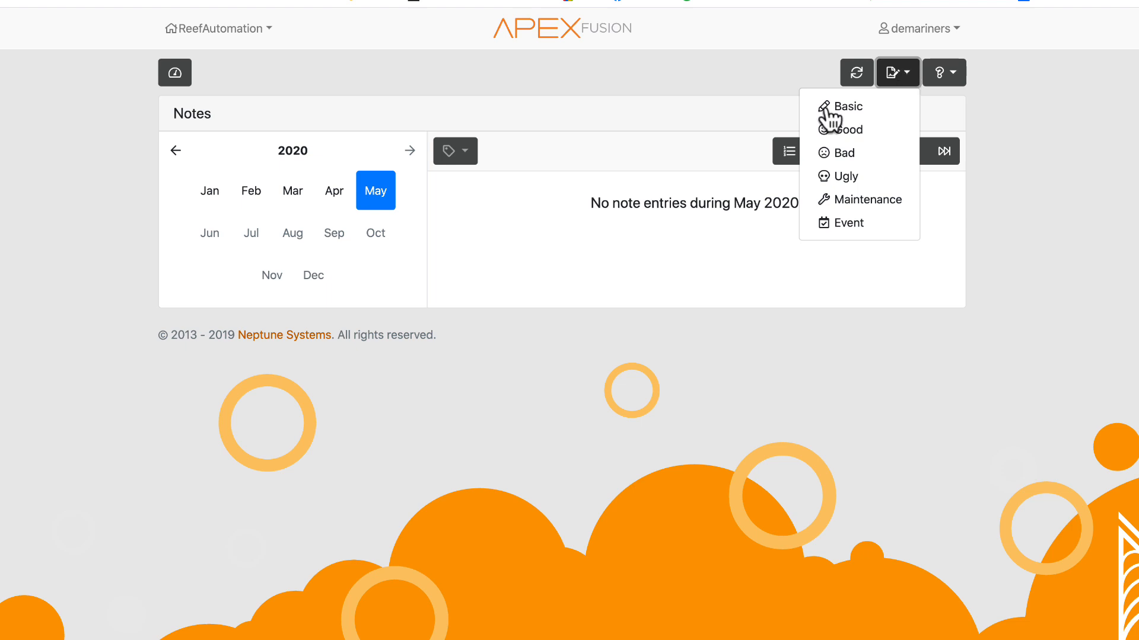
left_click(721, 120)
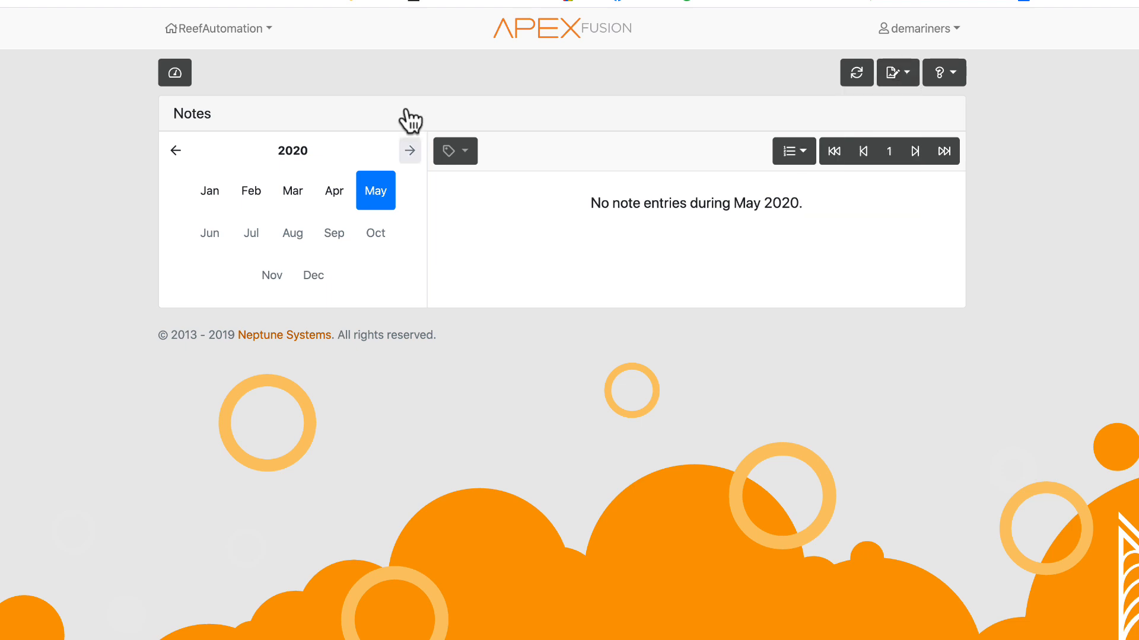
- Return to the dashboard, open Tasks, and scroll through the list of available setup tasks
left_click(176, 73)
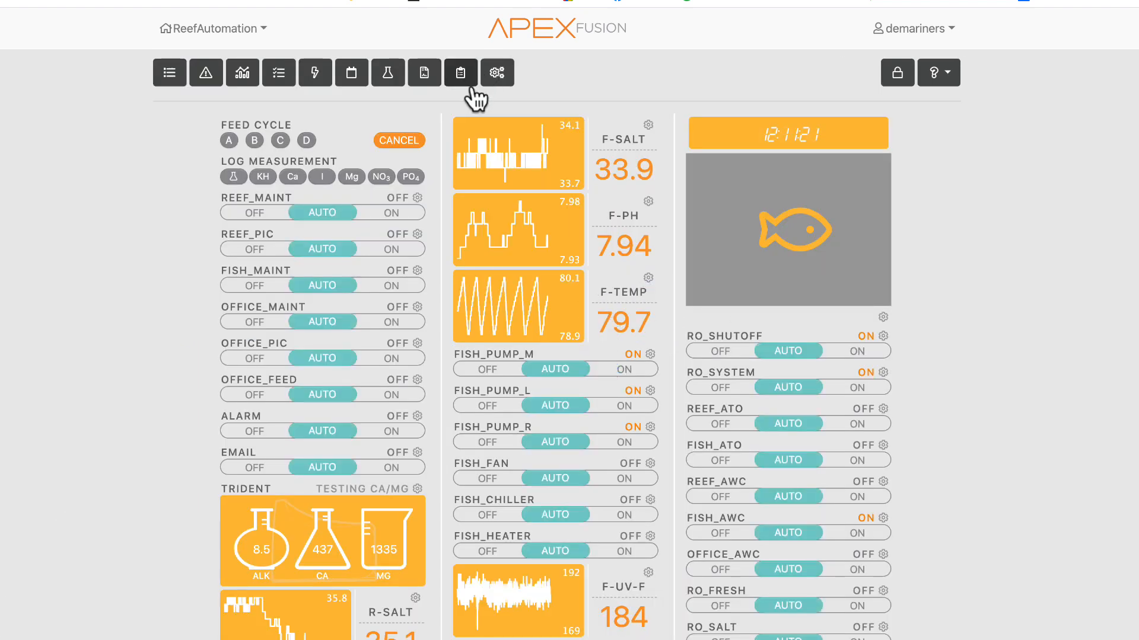
left_click(462, 81)
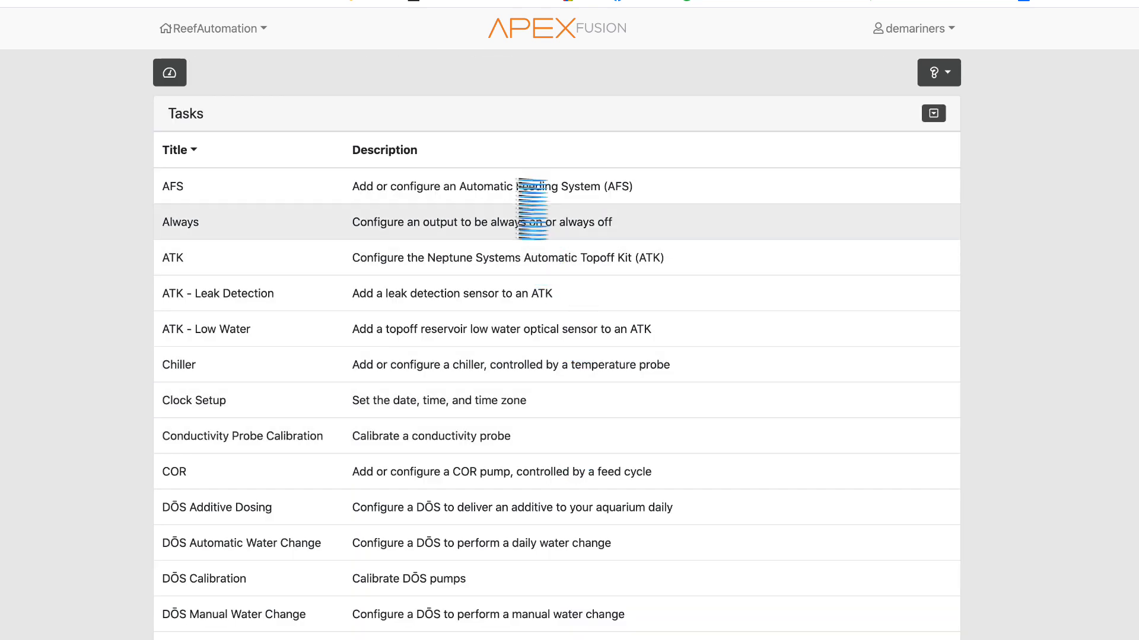
scroll(562, 442, "down", 15)
scroll(562, 445, "up", 15)
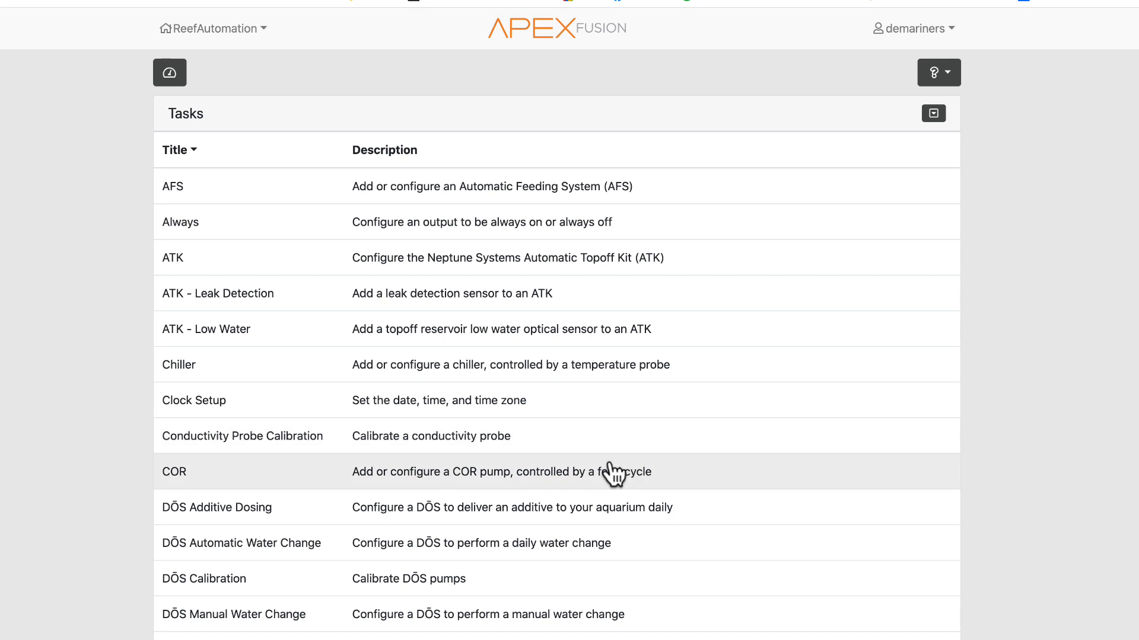
scroll(515, 397, "down", 3)
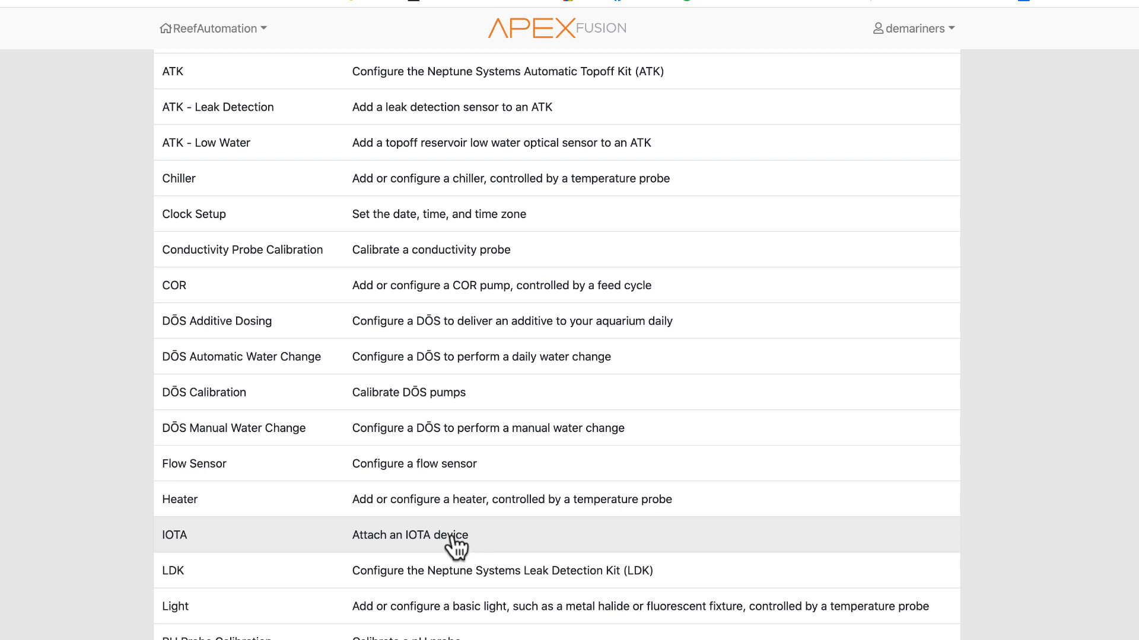
scroll(451, 549, "down", 3)
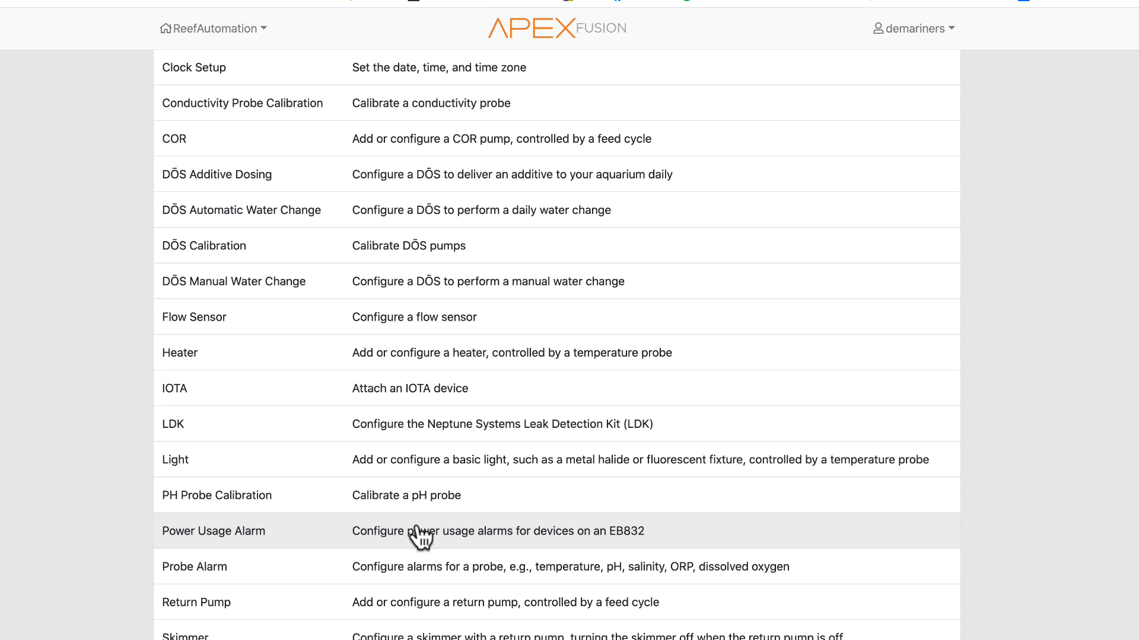
scroll(423, 536, "down", 4)
scroll(424, 593, "down", 2)
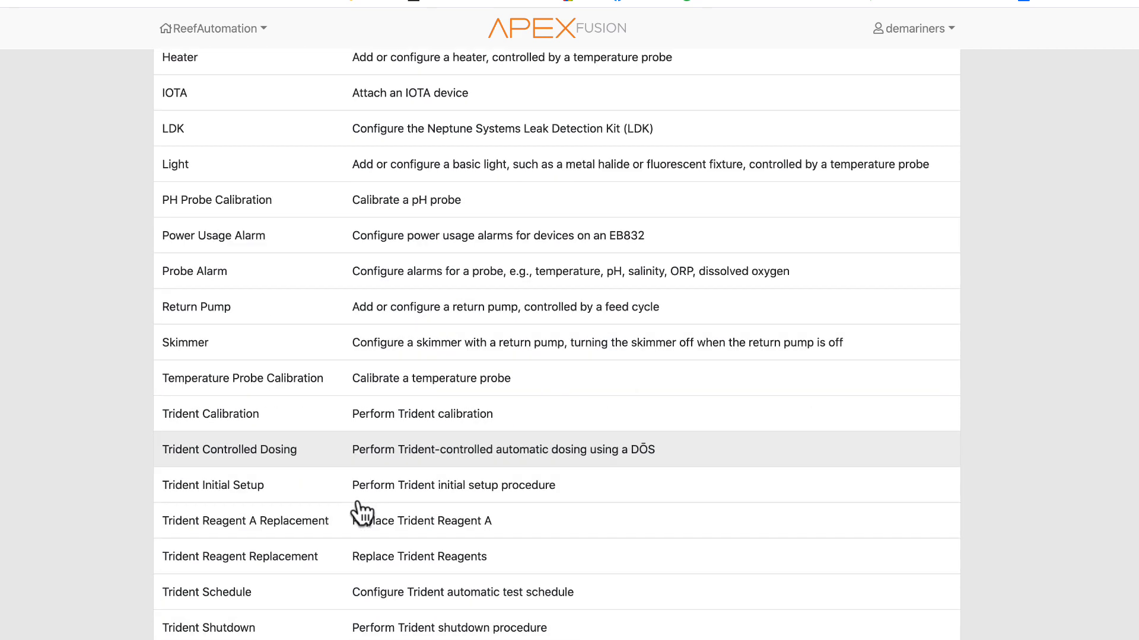
scroll(362, 513, "down", 1)
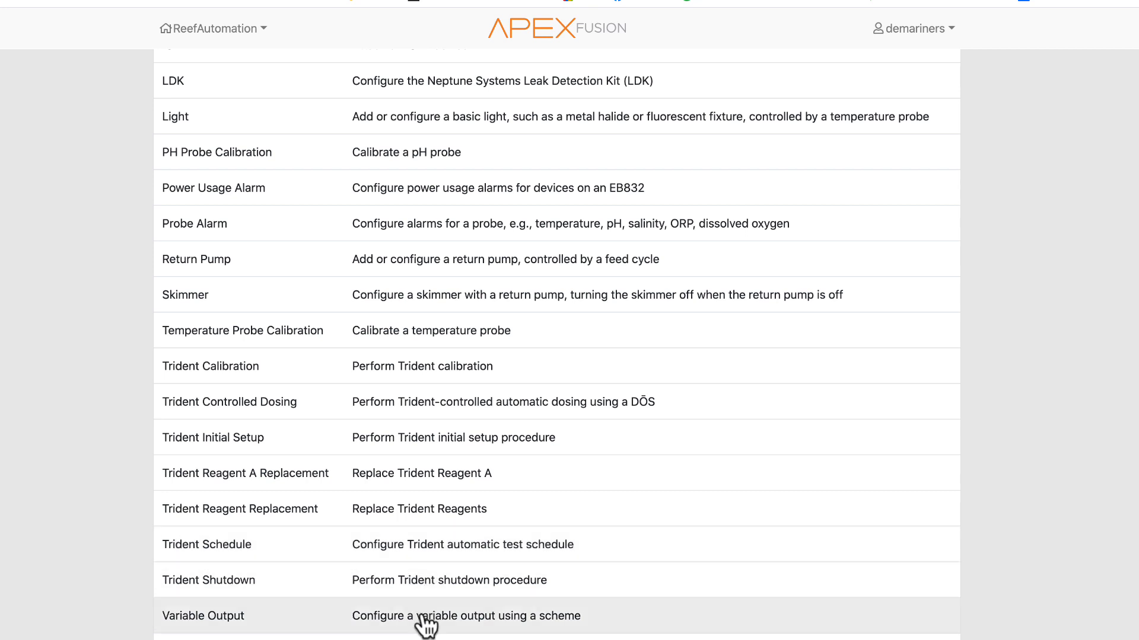
scroll(308, 534, "up", 4)
scroll(301, 600, "up", 9)
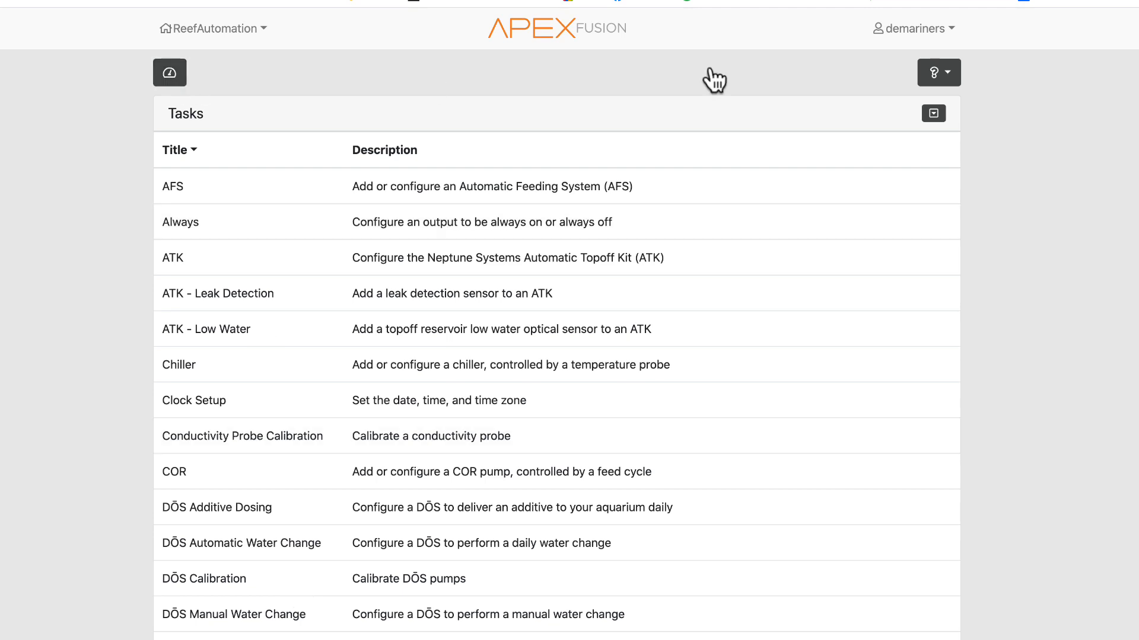
- Show and hide the task filter fields, then return to the dashboard
left_click(930, 116)
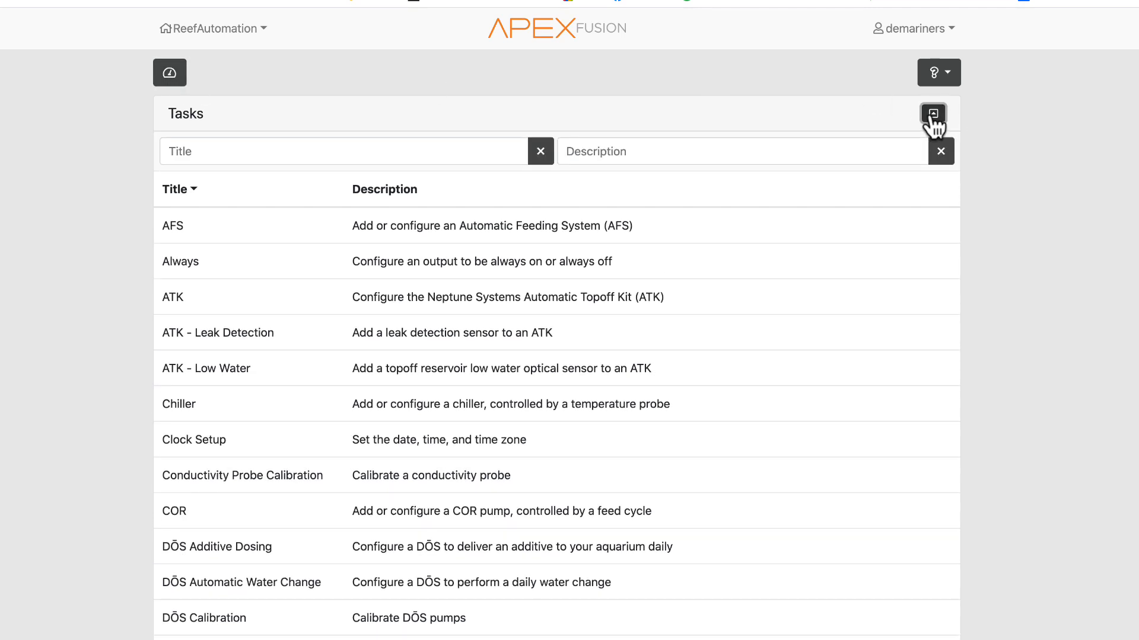
left_click(930, 115)
left_click(173, 74)
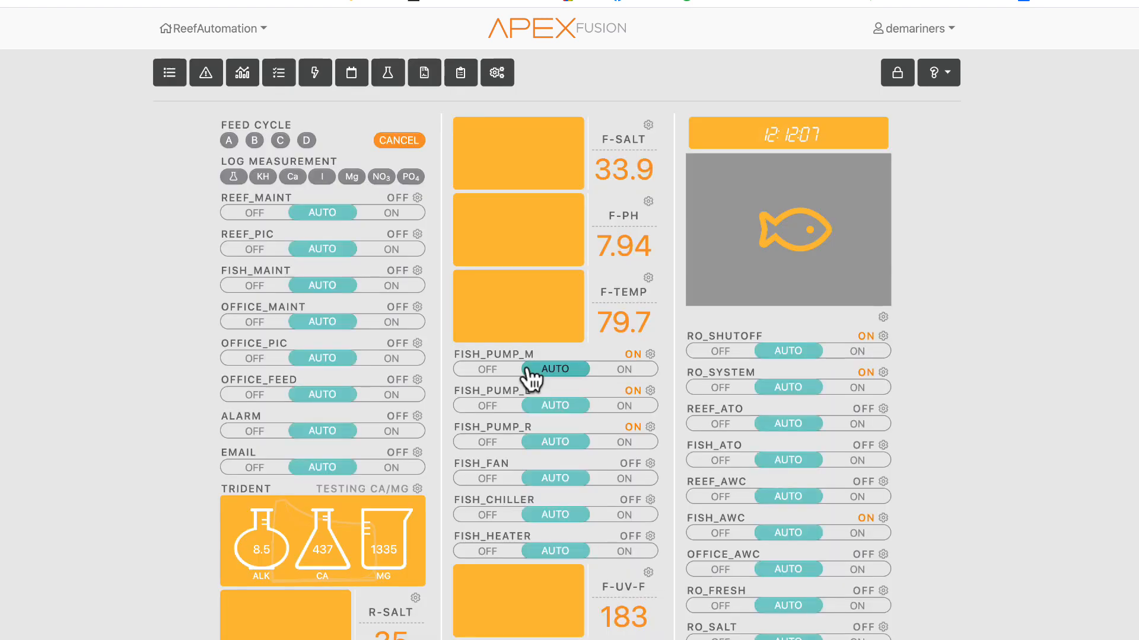
- Expand the configuration toolbar and open the ReefAutomation device tree
left_click(496, 73)
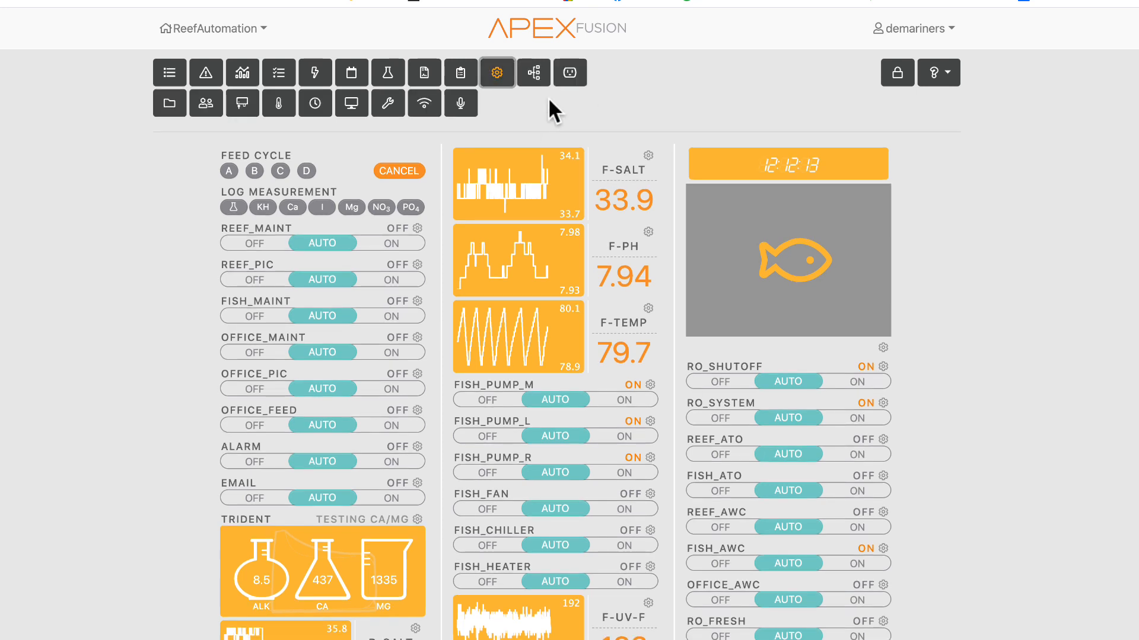
left_click(537, 79)
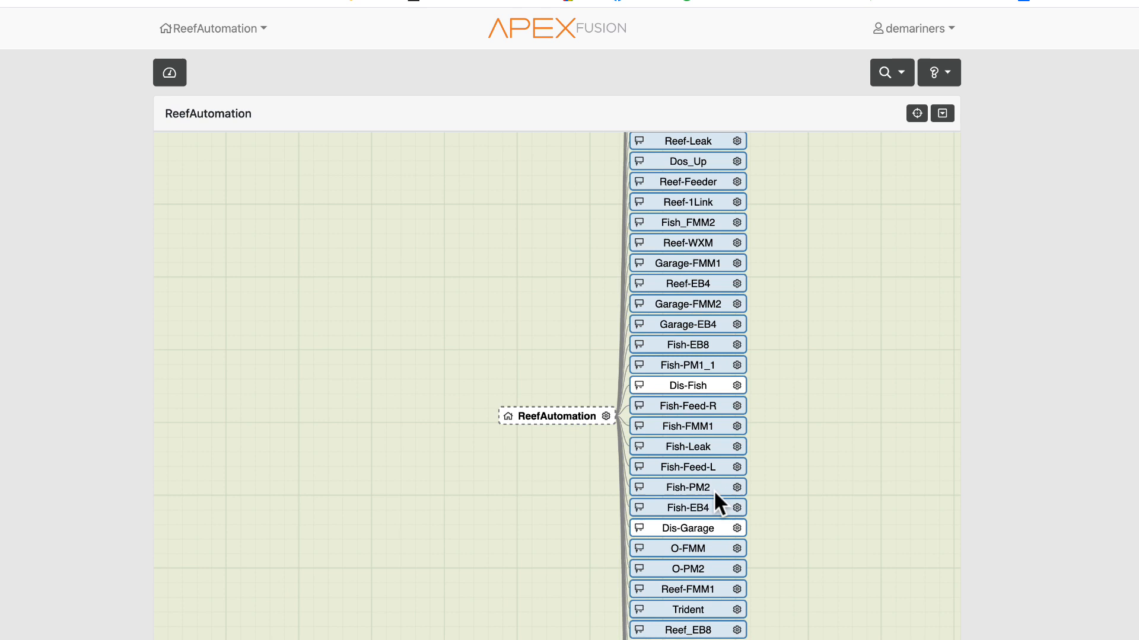
scroll(428, 532, "down", 3)
scroll(427, 496, "up", 2)
scroll(427, 496, "down", 1)
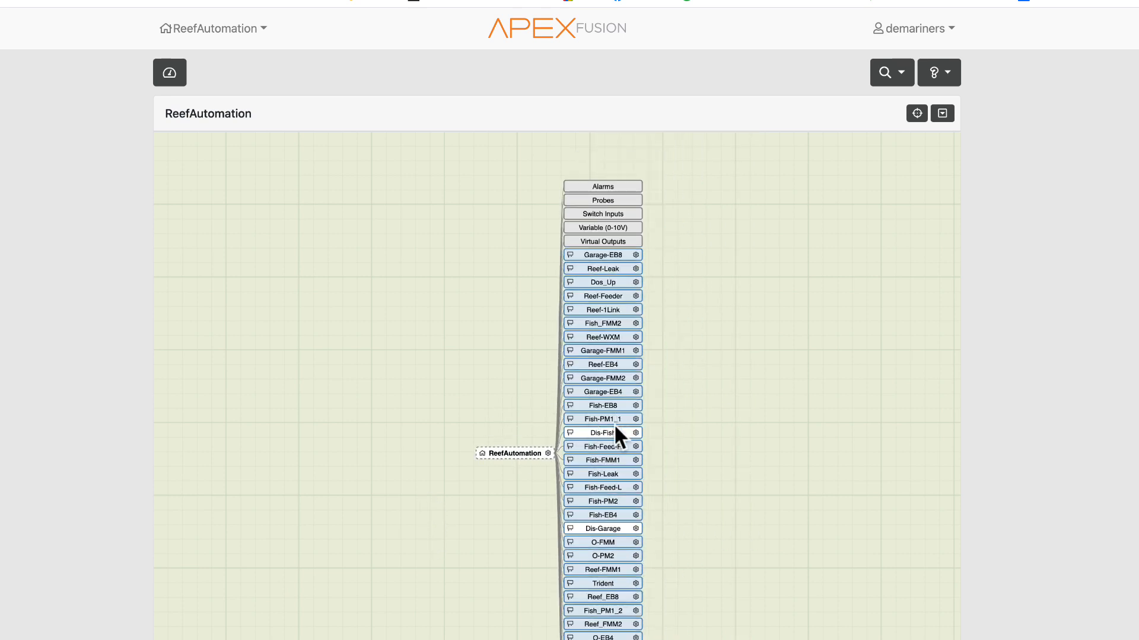
- Expand the Fish-Feed-R and Fish-FMM1 modules in the device tree to show their outputs
left_click(609, 434)
left_click(611, 446)
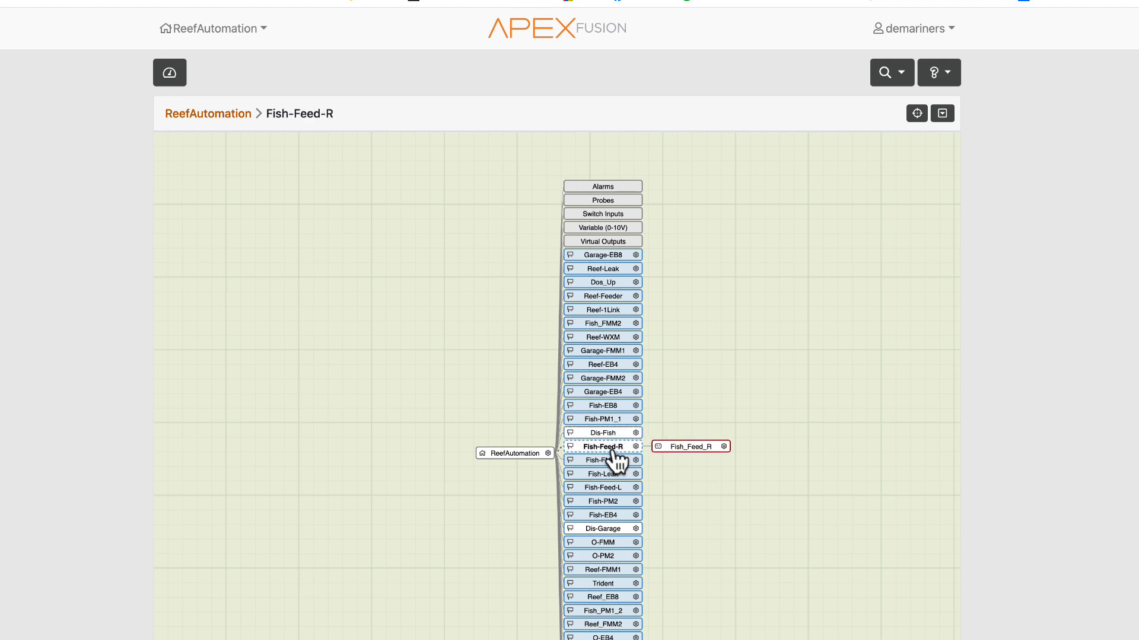
left_click(614, 462)
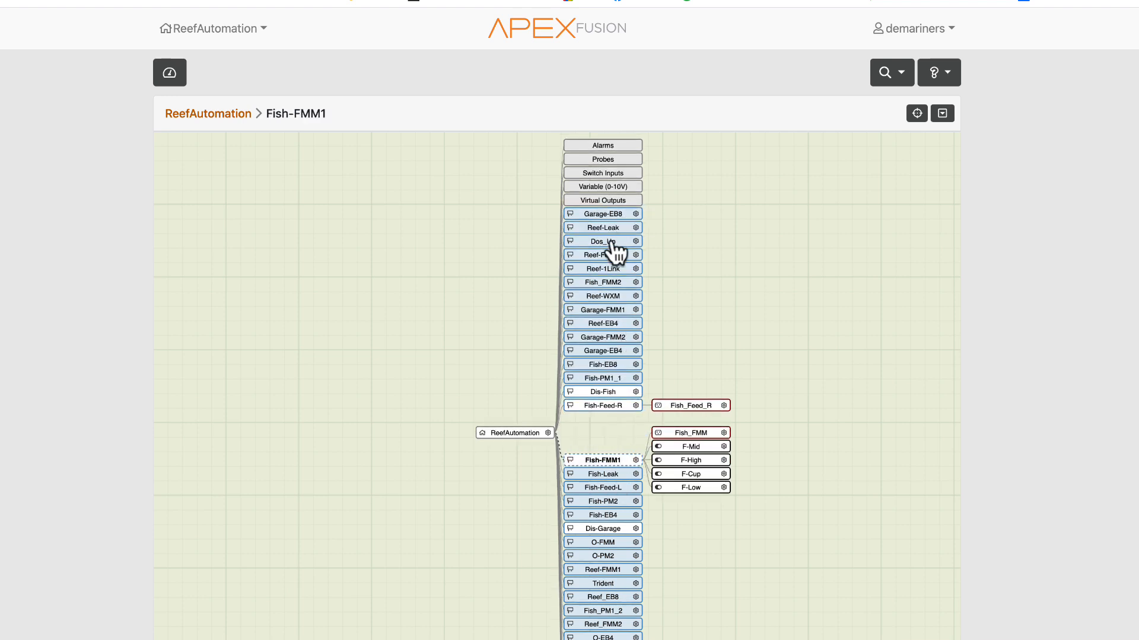
- Expand Virtual Outputs in the device tree, select Fish_Maint, and expand Probes
left_click(599, 202)
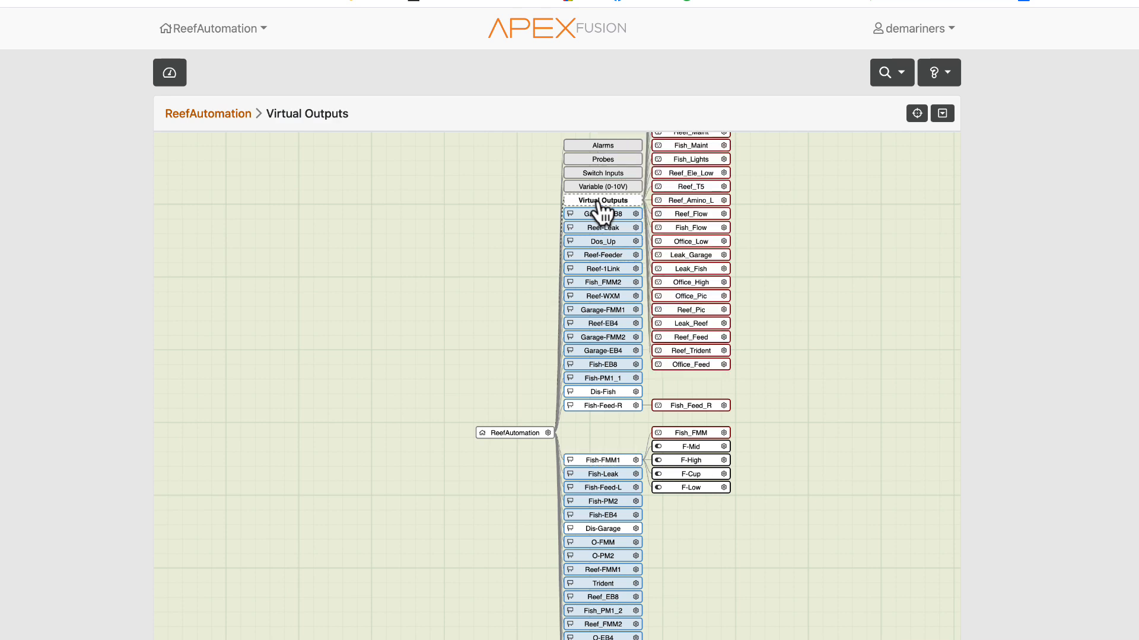
scroll(615, 271, "down", 3)
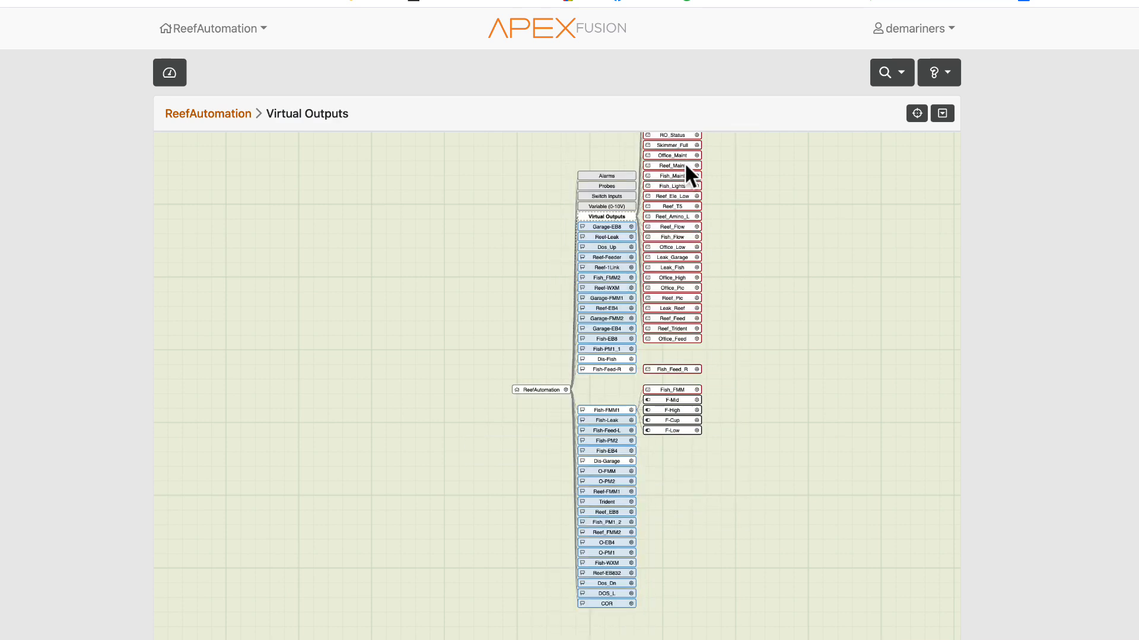
left_click(676, 174)
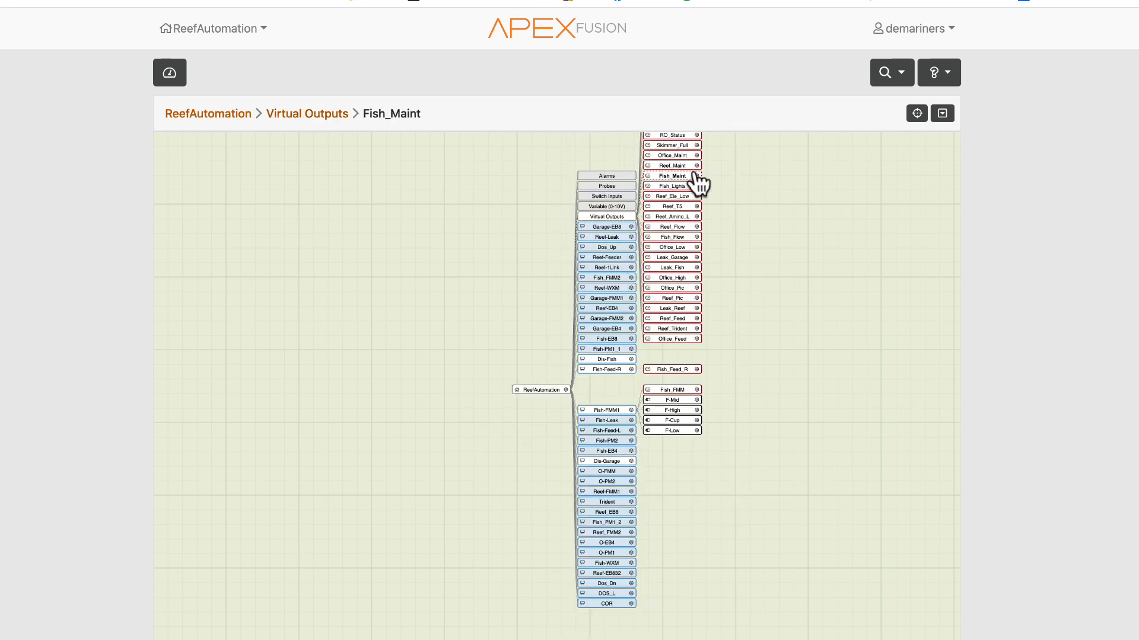
left_click(603, 188)
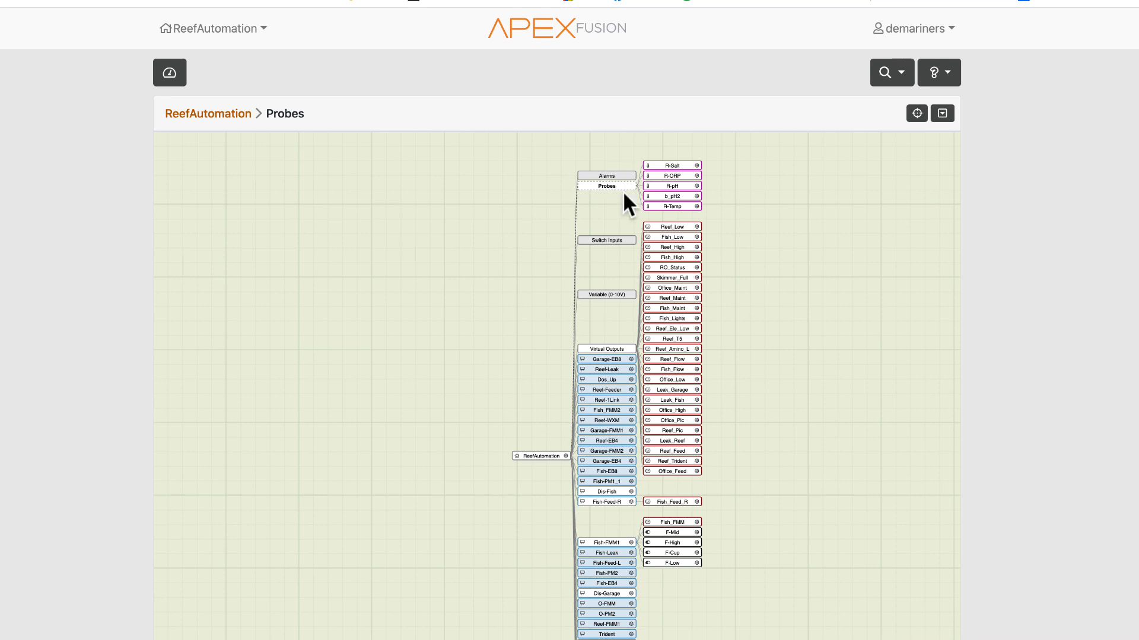
- Expand the O-PM2 module in the device tree to show its probes and switches
scroll(621, 623, "down", 3)
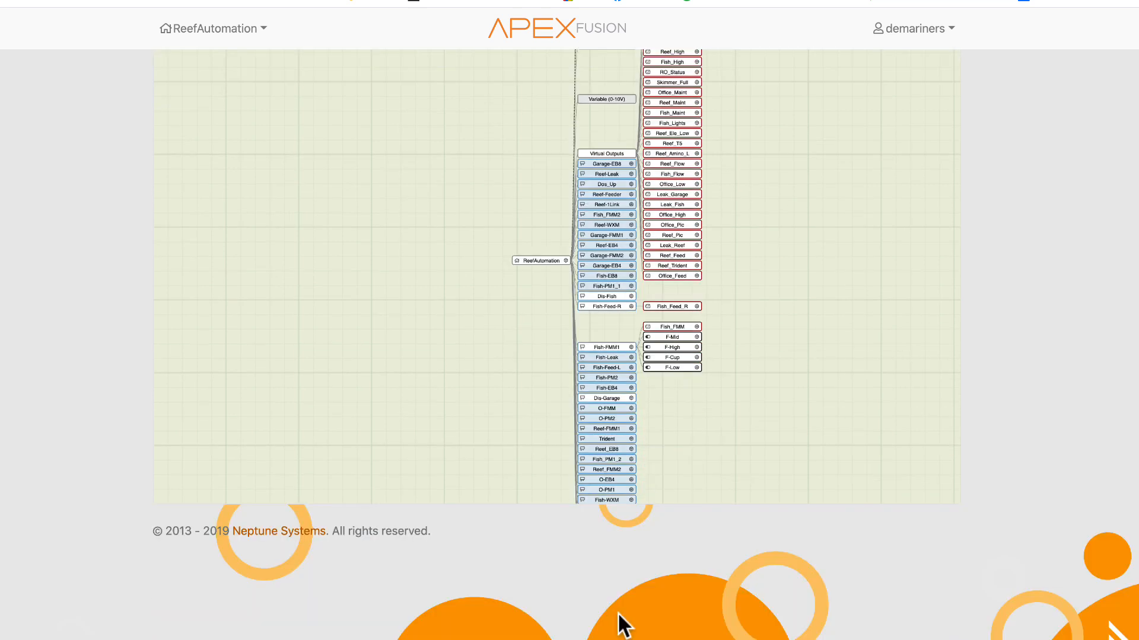
left_click(609, 420)
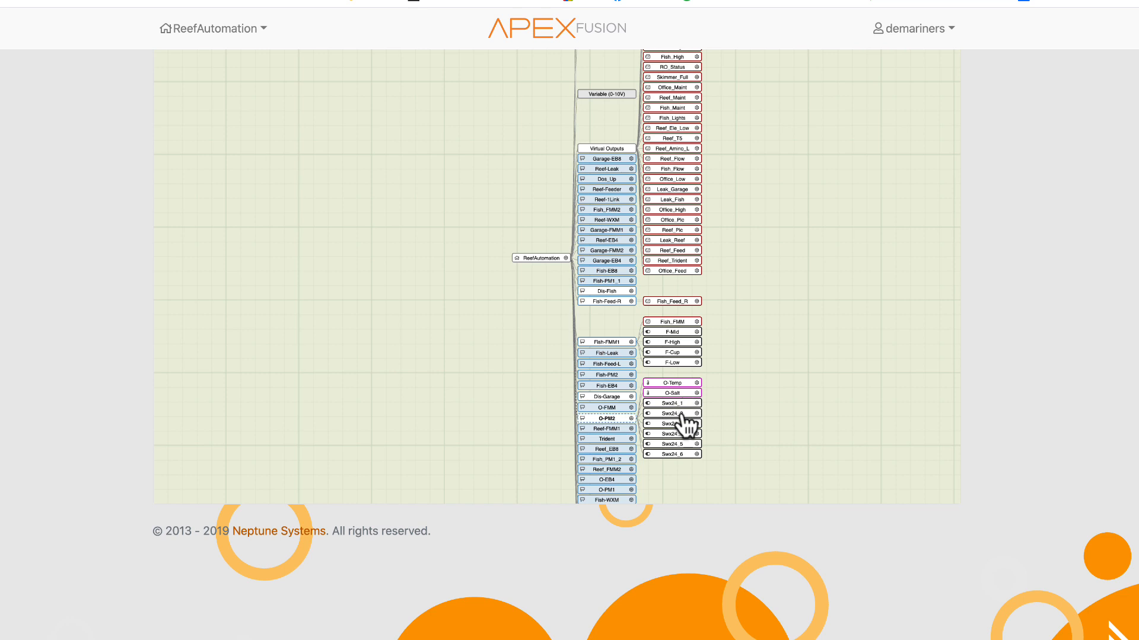
scroll(518, 445, "up", 5)
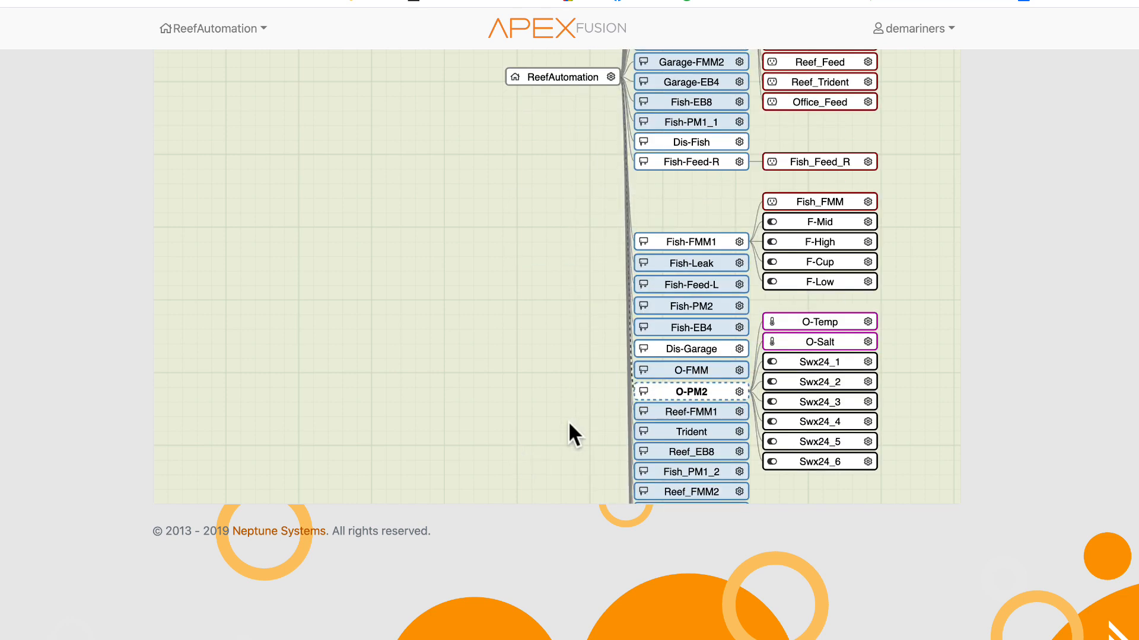
scroll(1082, 313, "up", 3)
scroll(1082, 312, "down", 1)
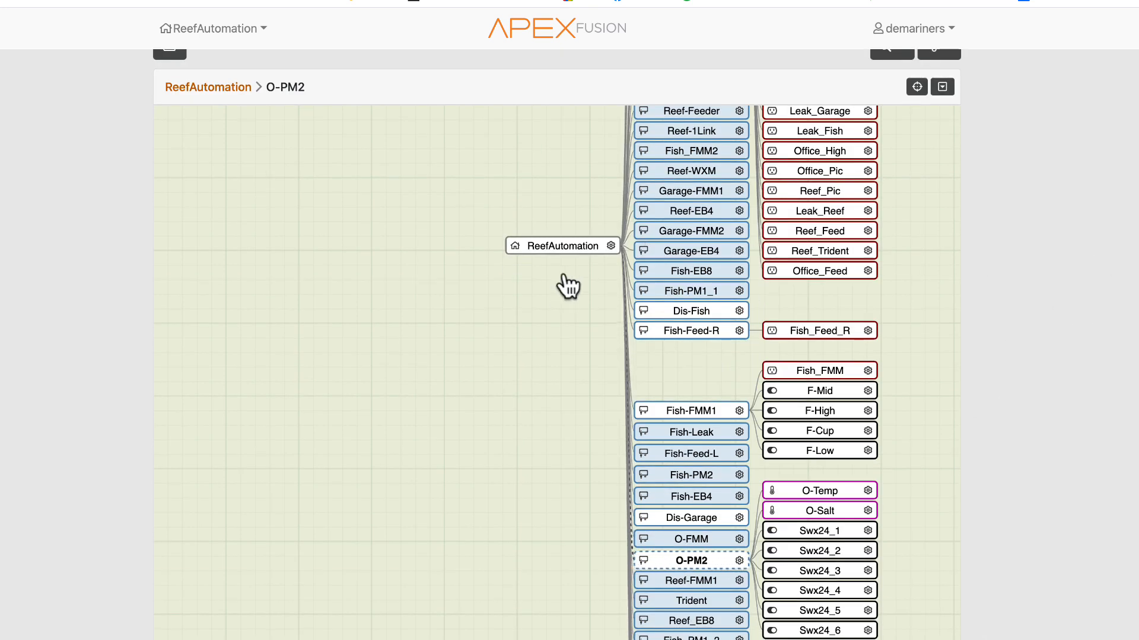
- Expand the Garage-EB4 and Reef_EB8 modules in the device tree to show their outputs
left_click(693, 252)
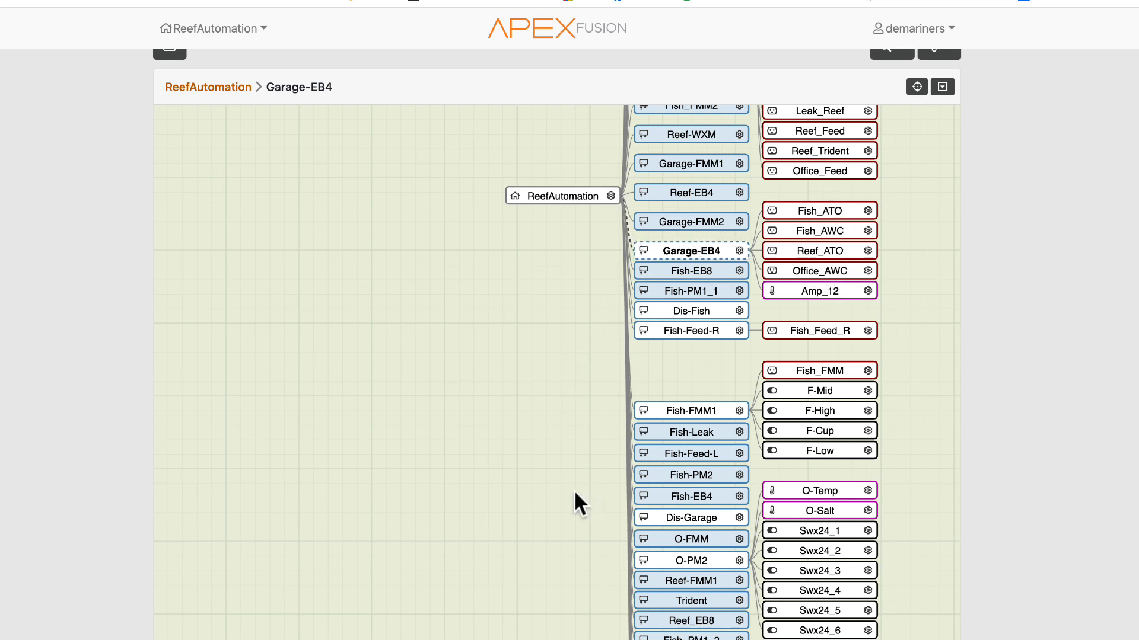
left_click(711, 626)
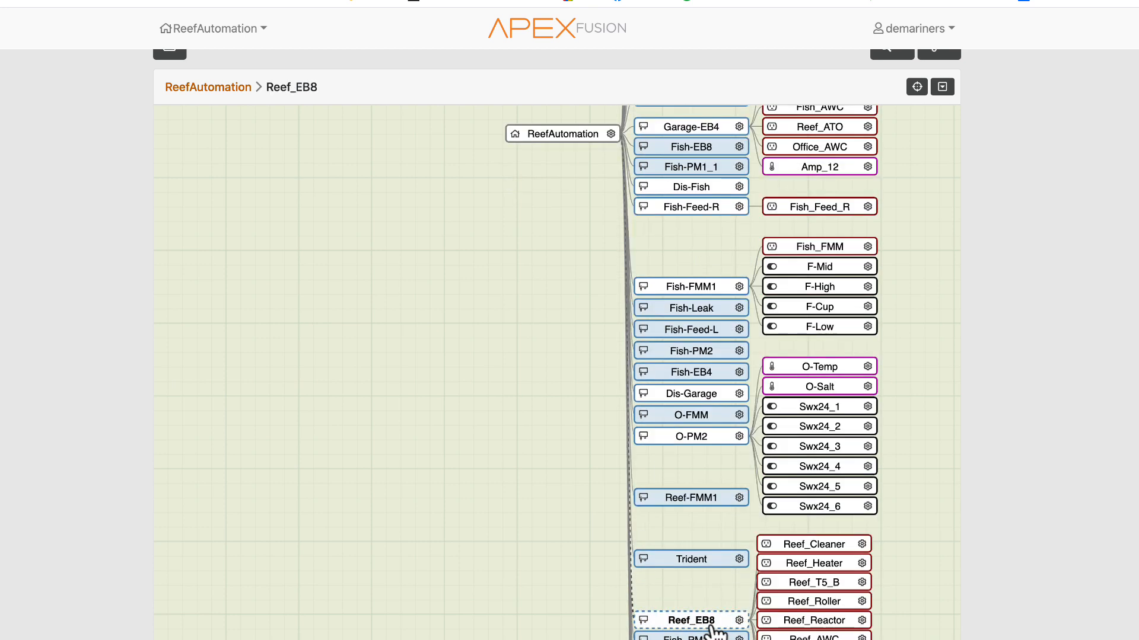
scroll(892, 581, "down", 2)
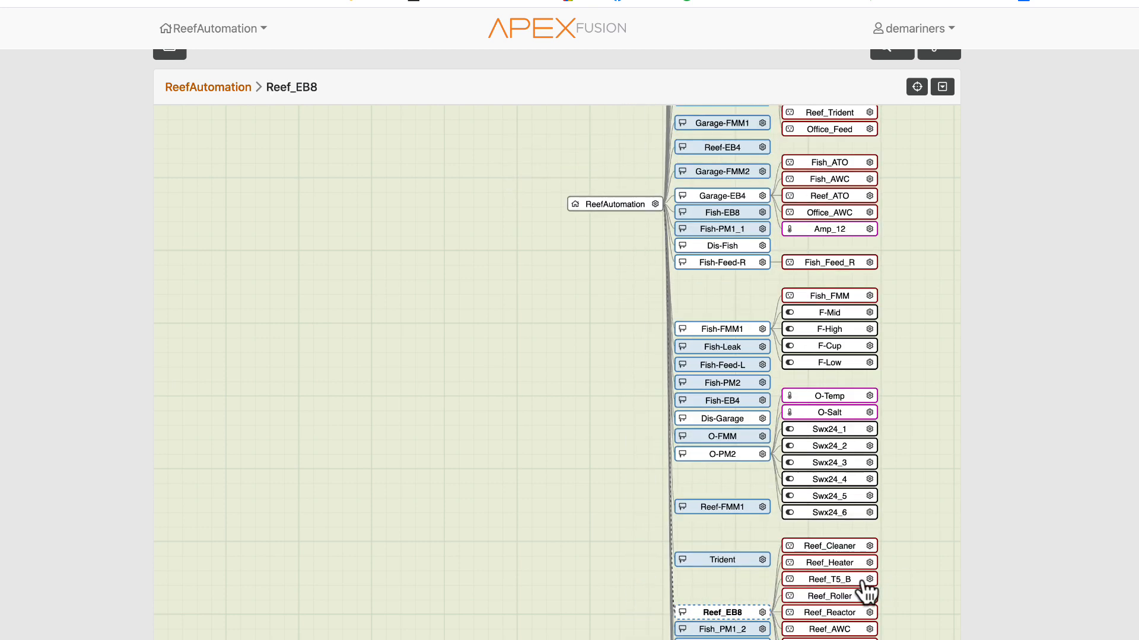
scroll(1, 188, "up", 1)
- Return to the dashboard, expand the configuration toolbar, and open the Outputs list
left_click(168, 72)
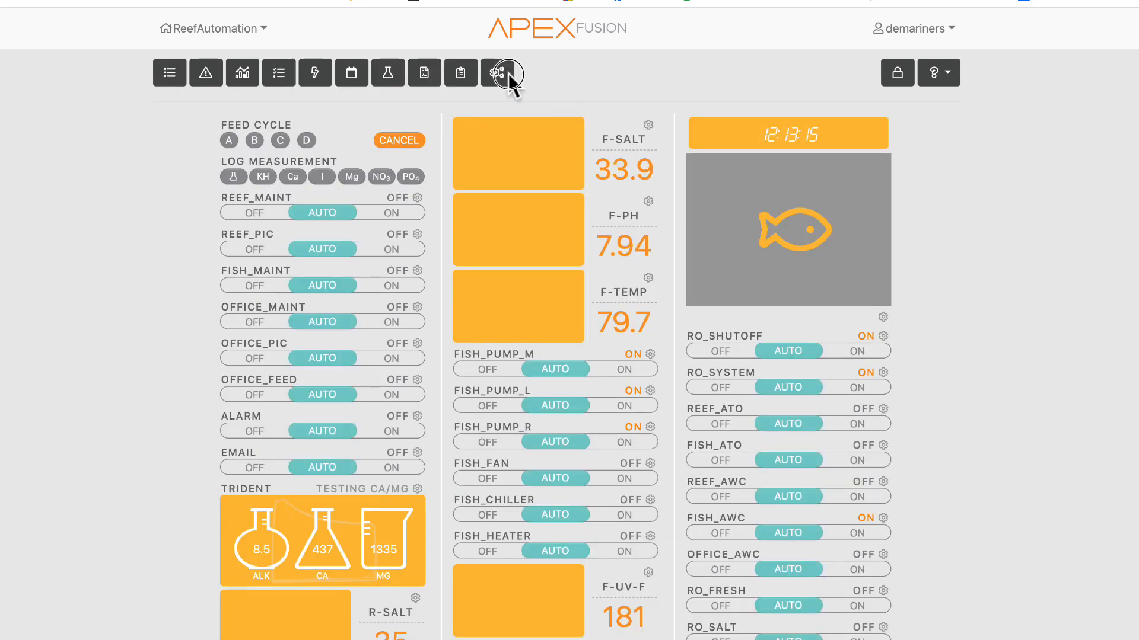
left_click(502, 73)
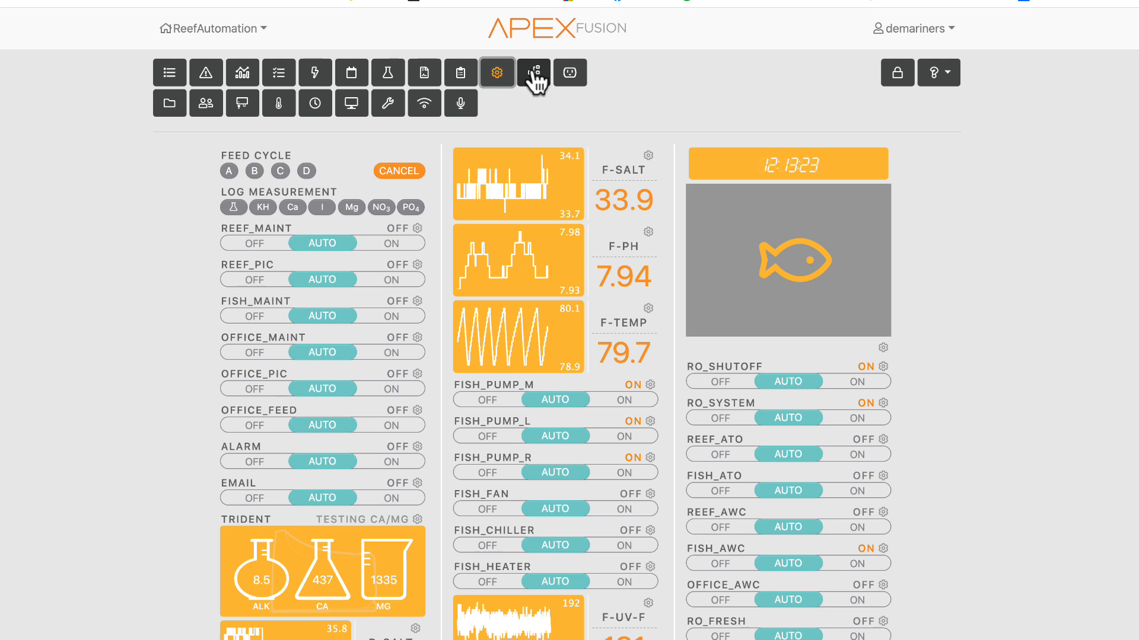
left_click(570, 73)
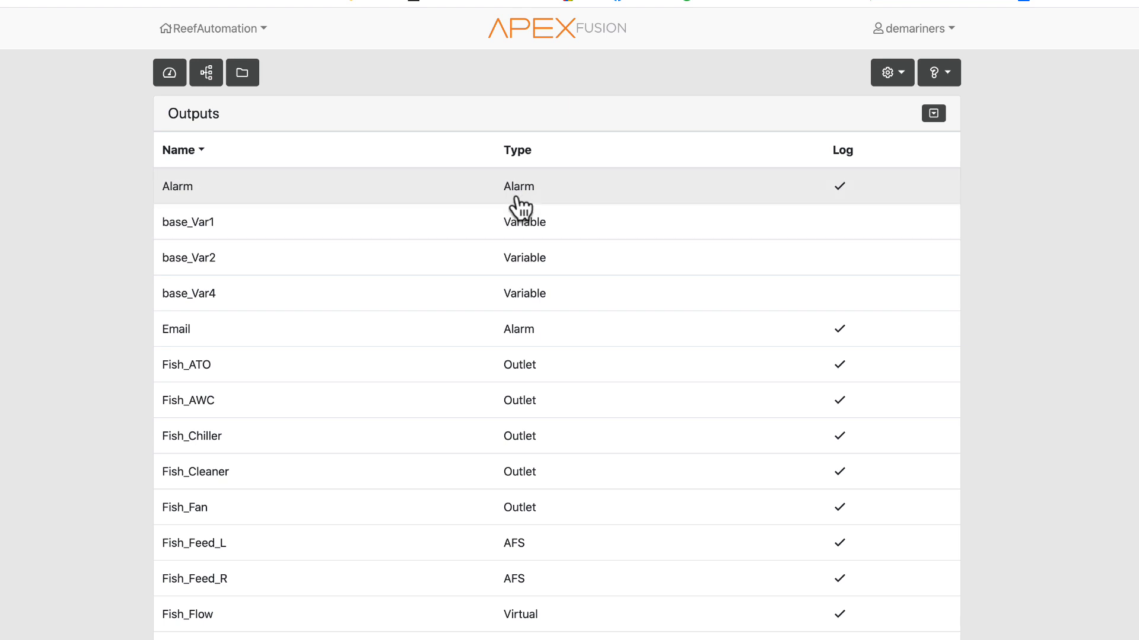
- Sort the Outputs list by Type and by Name, and scroll through the outputs
left_click(520, 152)
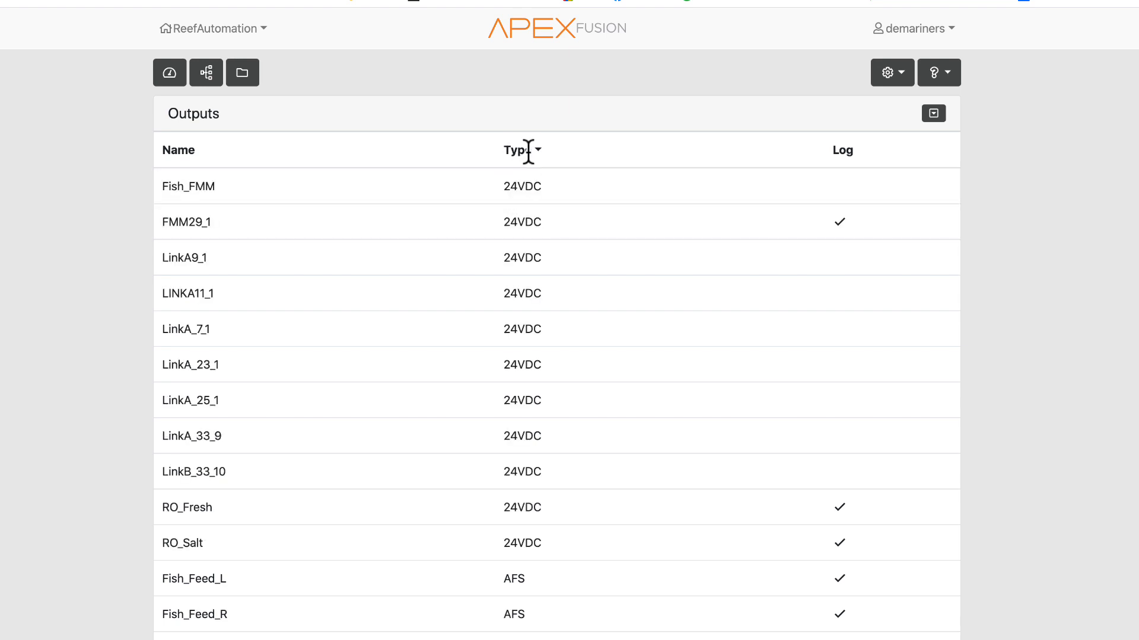
left_click(527, 151)
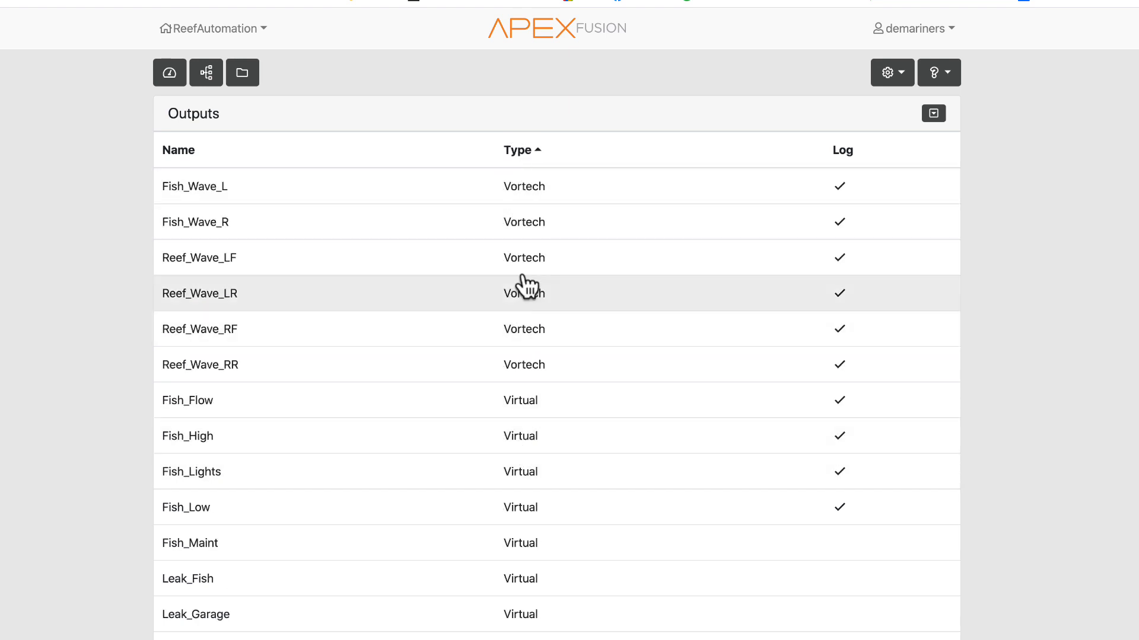
left_click(189, 151)
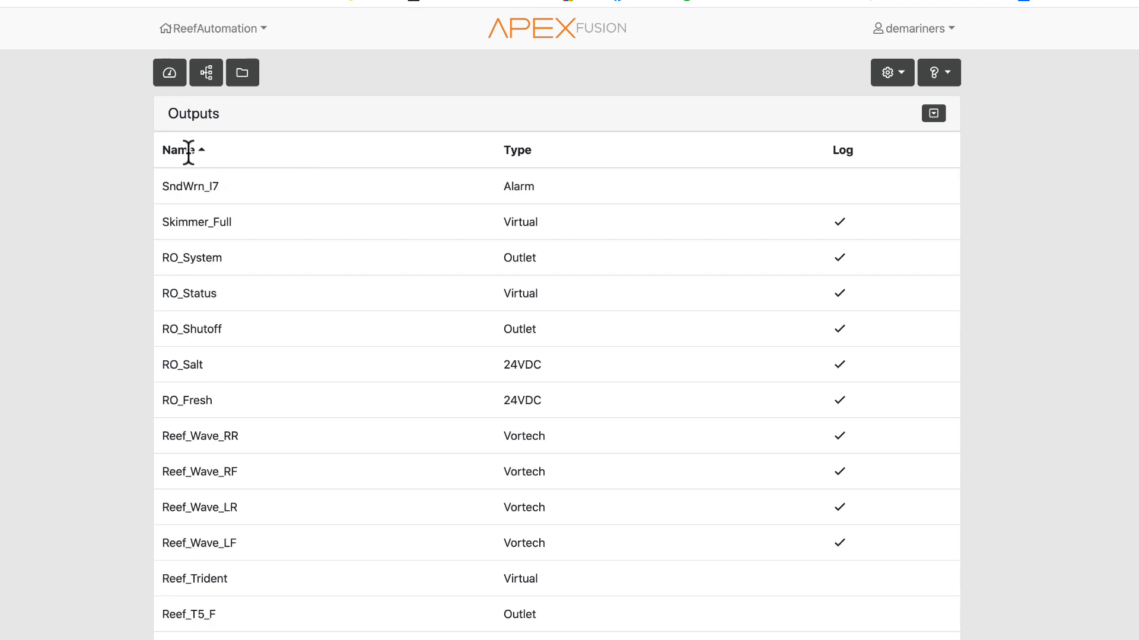
left_click(511, 151)
scroll(525, 596, "down", 4)
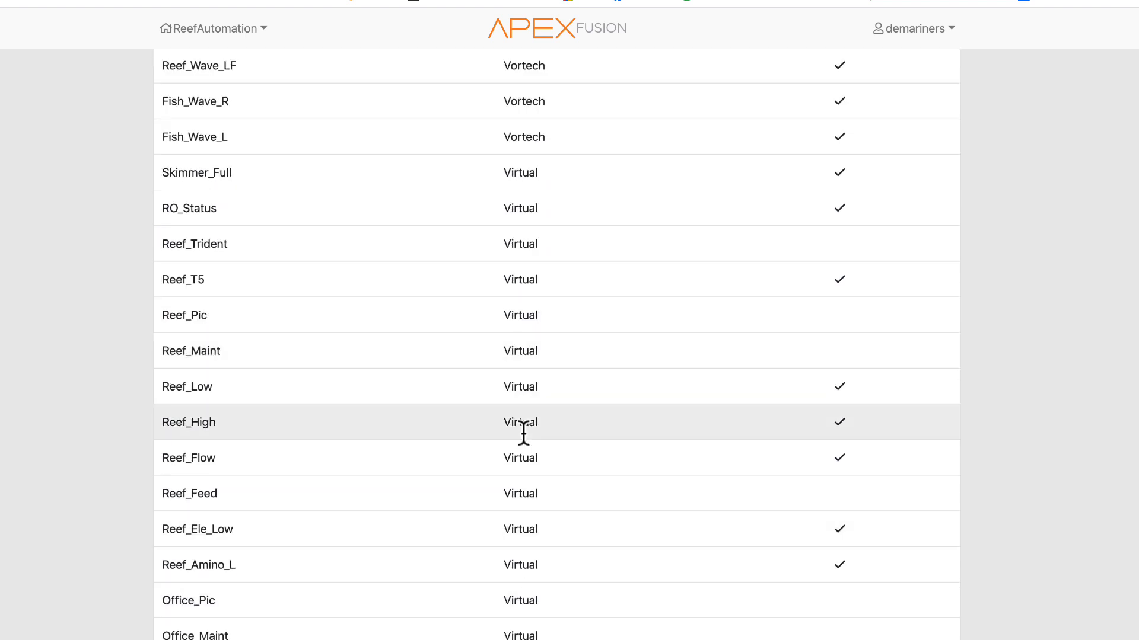
scroll(527, 407, "down", 10)
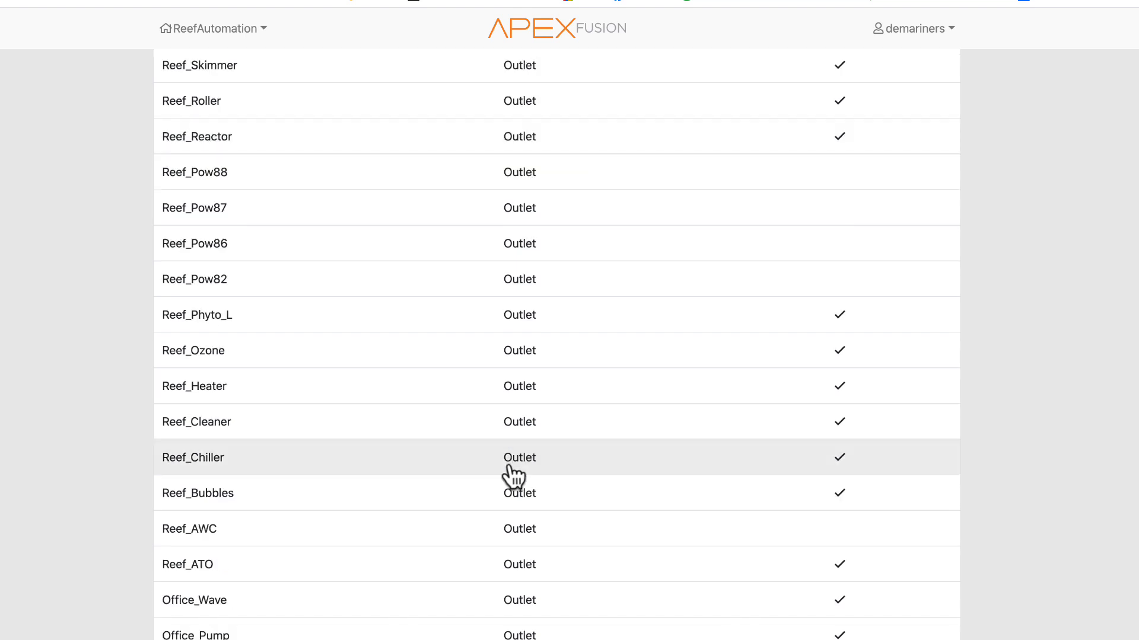
scroll(446, 561, "down", 15)
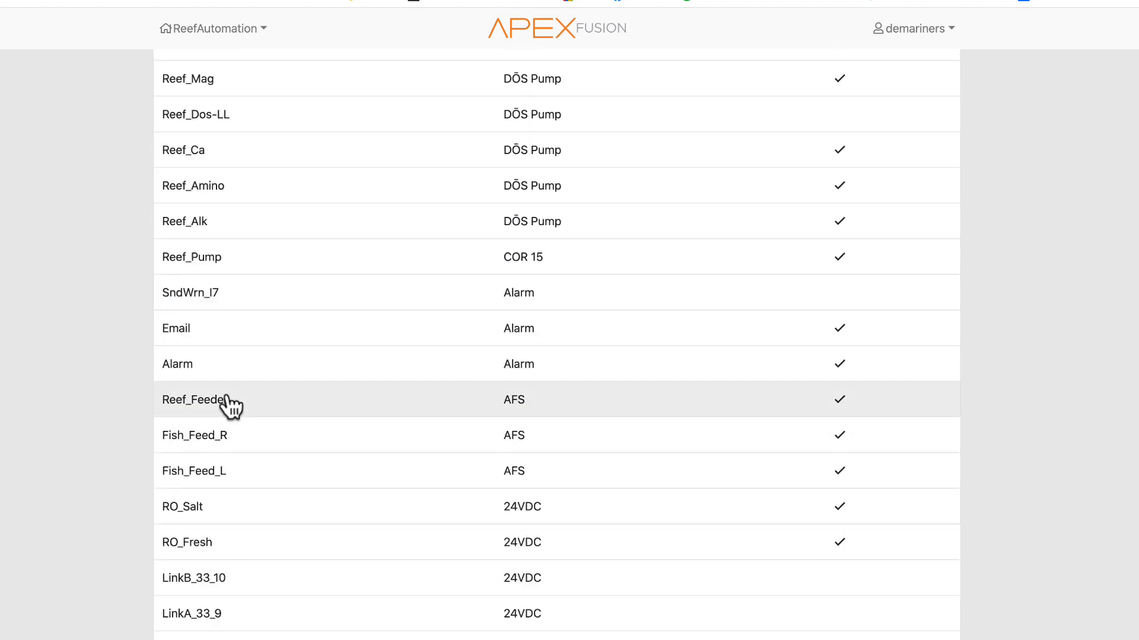
- Open the Reef_Feeder output's configuration and go back to the Outputs list
left_click(207, 399)
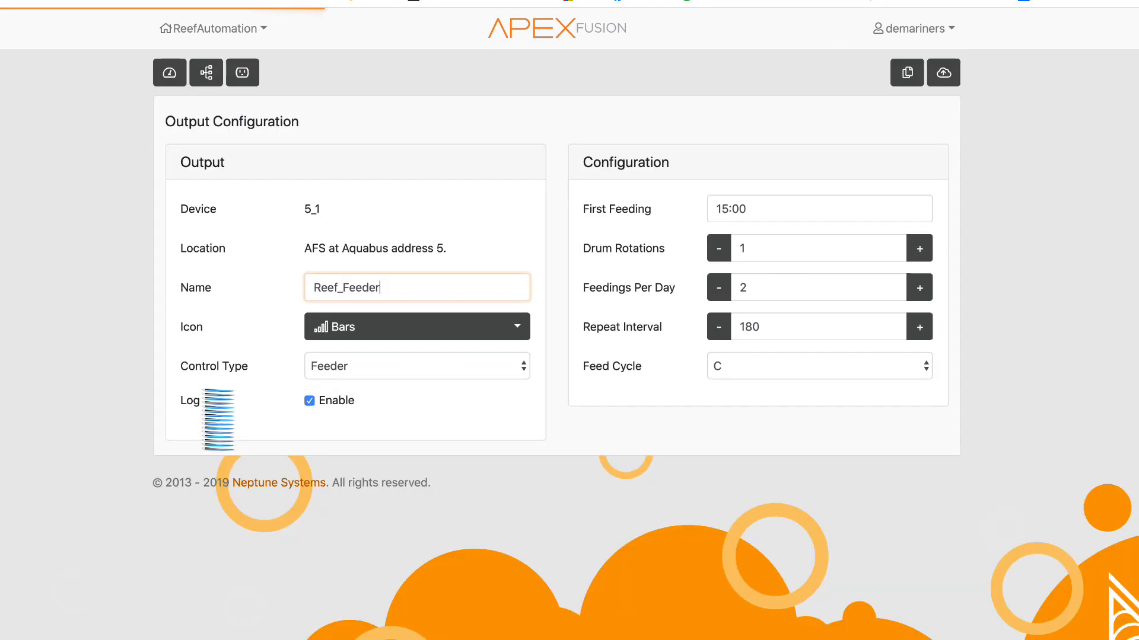
left_click(258, 76)
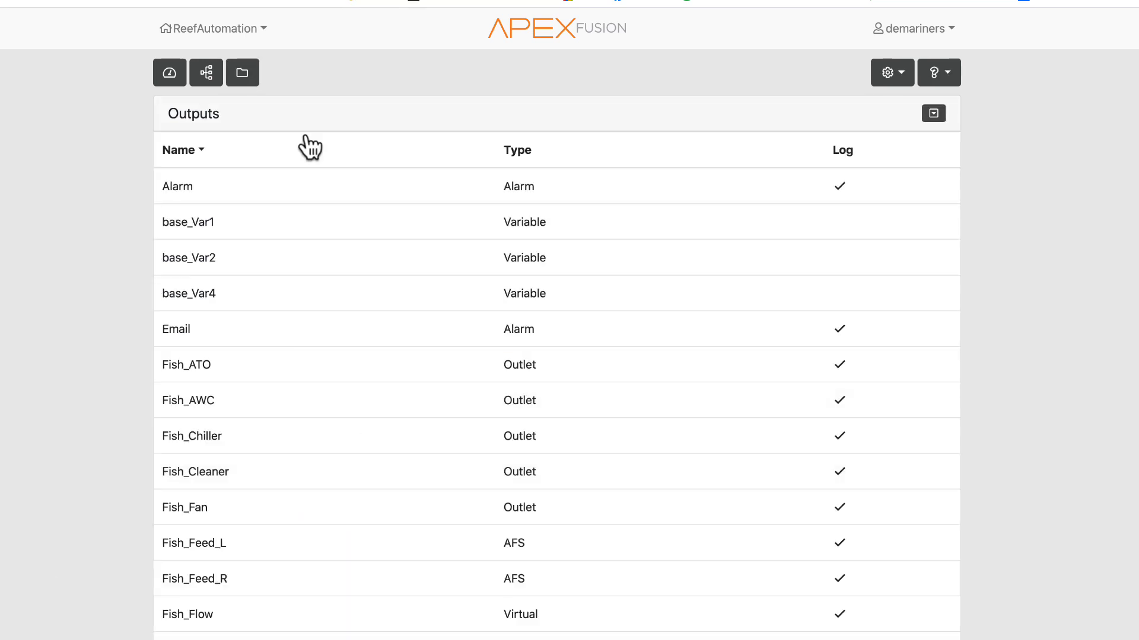
- Return to the dashboard, expand the configuration toolbar, and browse the Profiles list
left_click(169, 85)
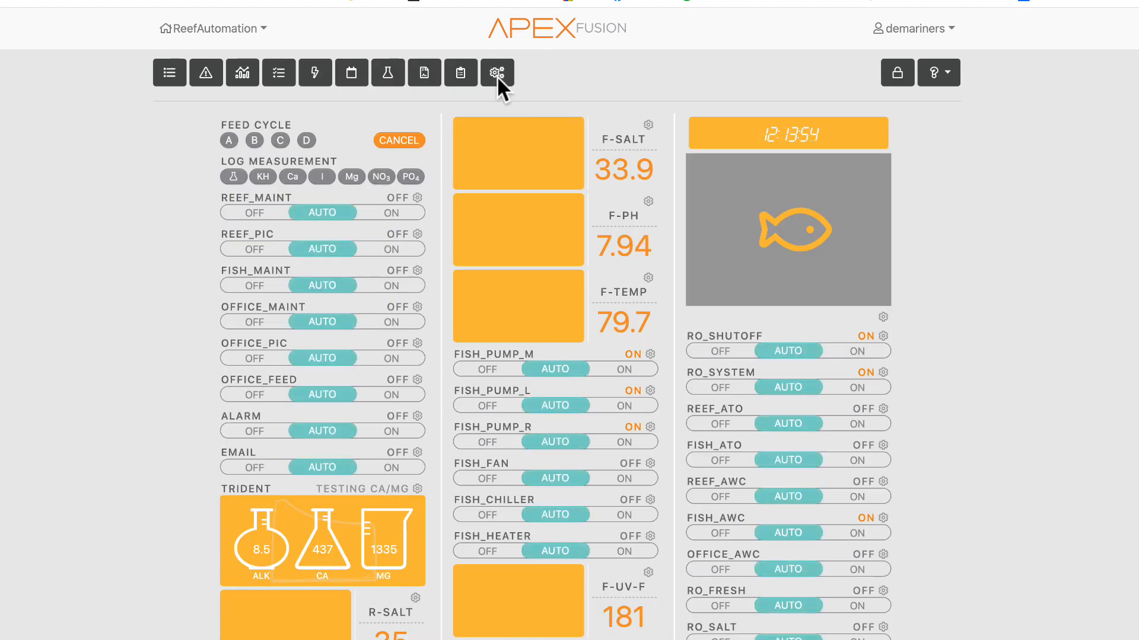
left_click(497, 74)
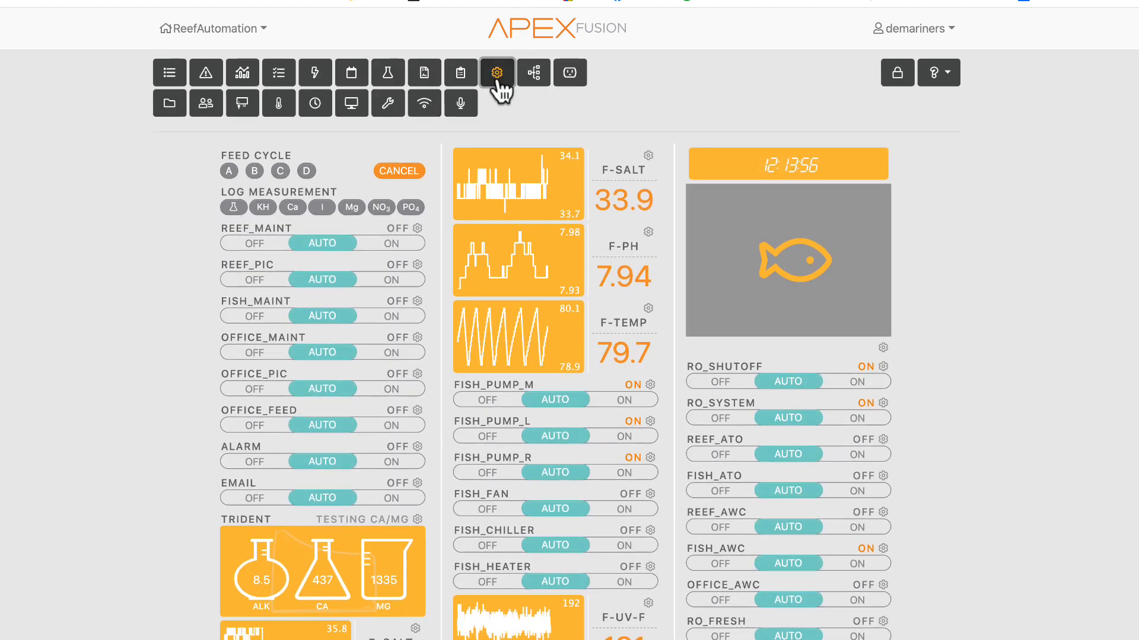
left_click(169, 103)
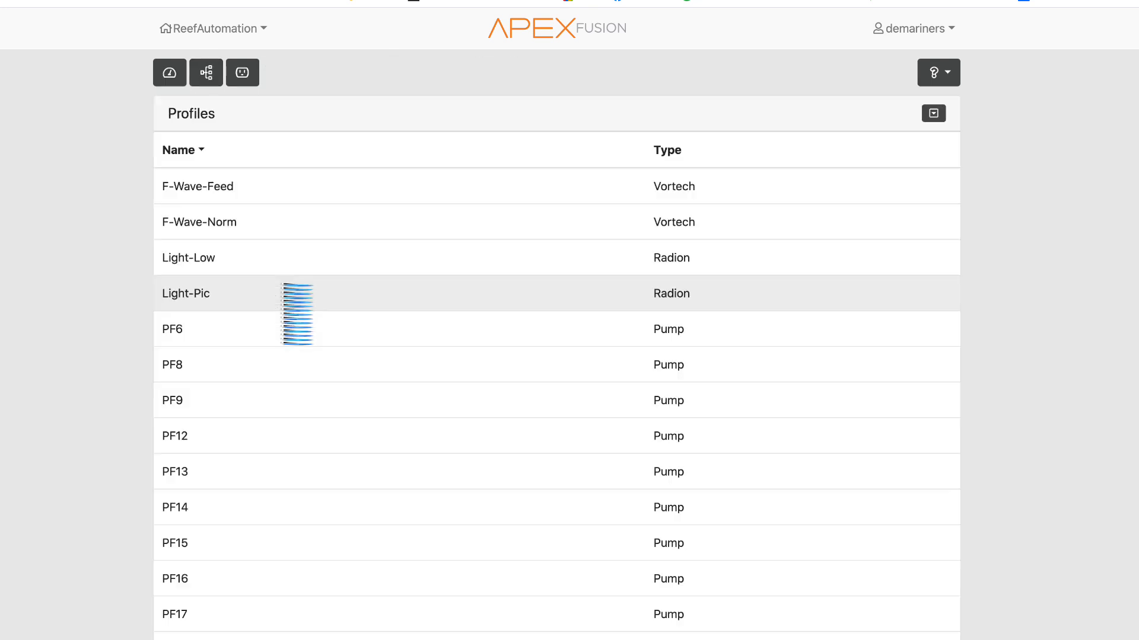
scroll(490, 452, "down", 15)
scroll(467, 498, "up", 12)
scroll(468, 498, "up", 2)
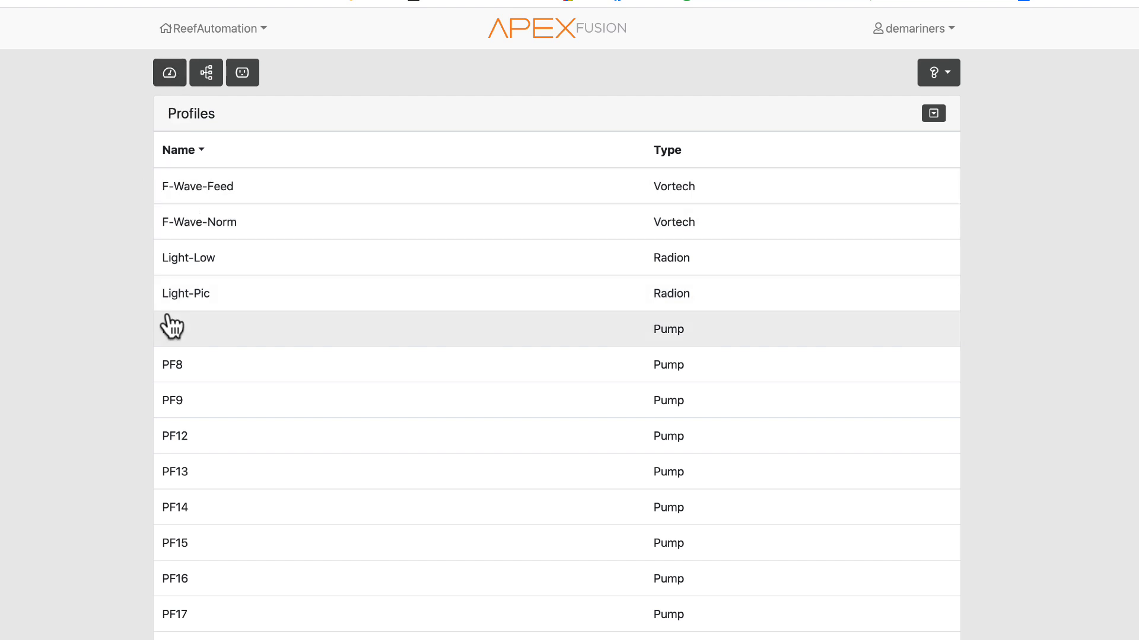
- Return to the dashboard and open the Authorization page with its users and access levels
left_click(169, 72)
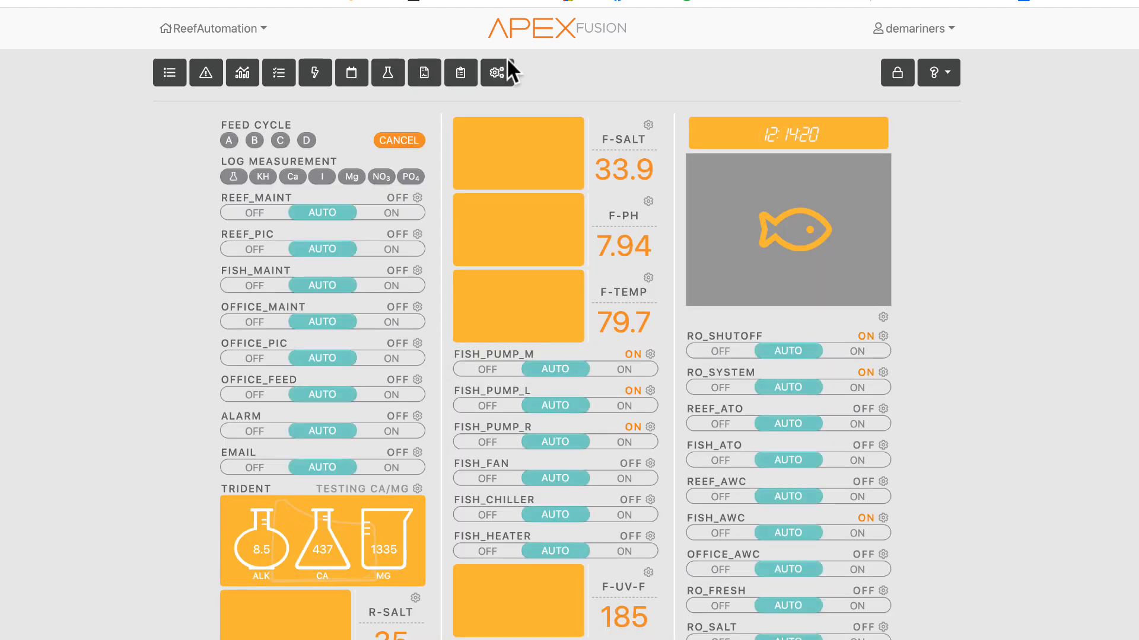
left_click(497, 72)
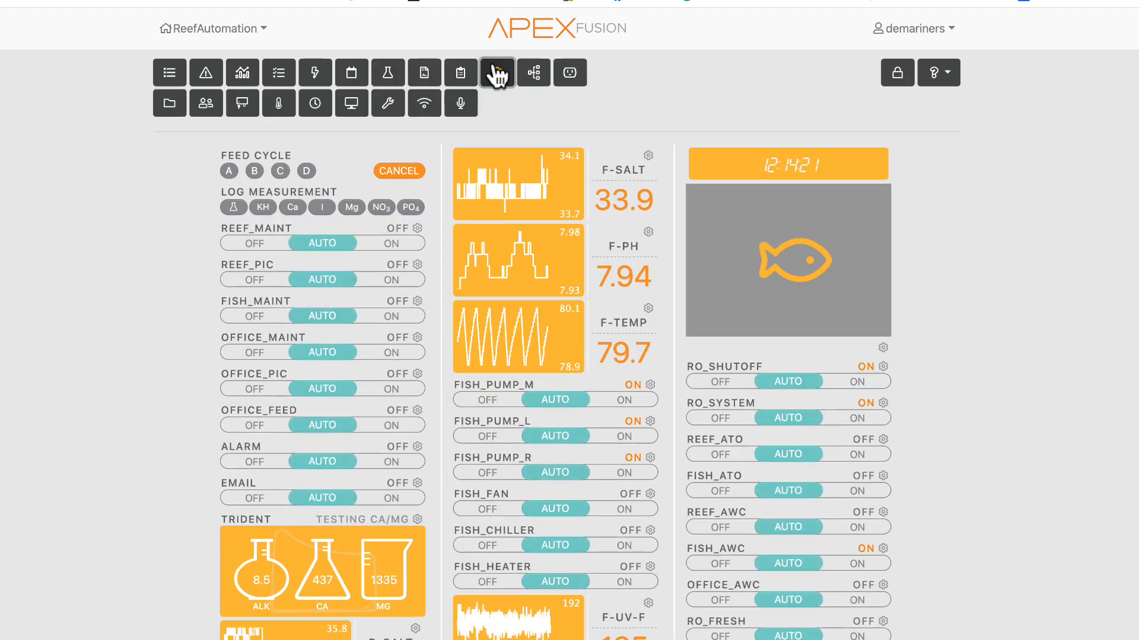
left_click(205, 104)
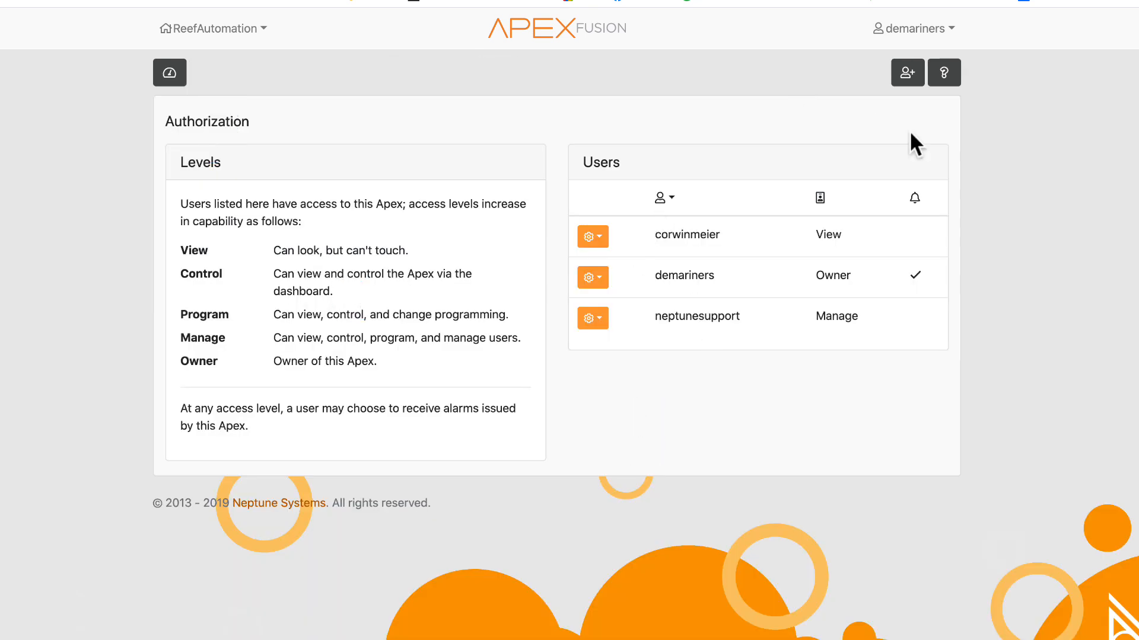
- Open the add-user authorization dialog, view the Level options, and cancel it
left_click(902, 76)
left_click(504, 283)
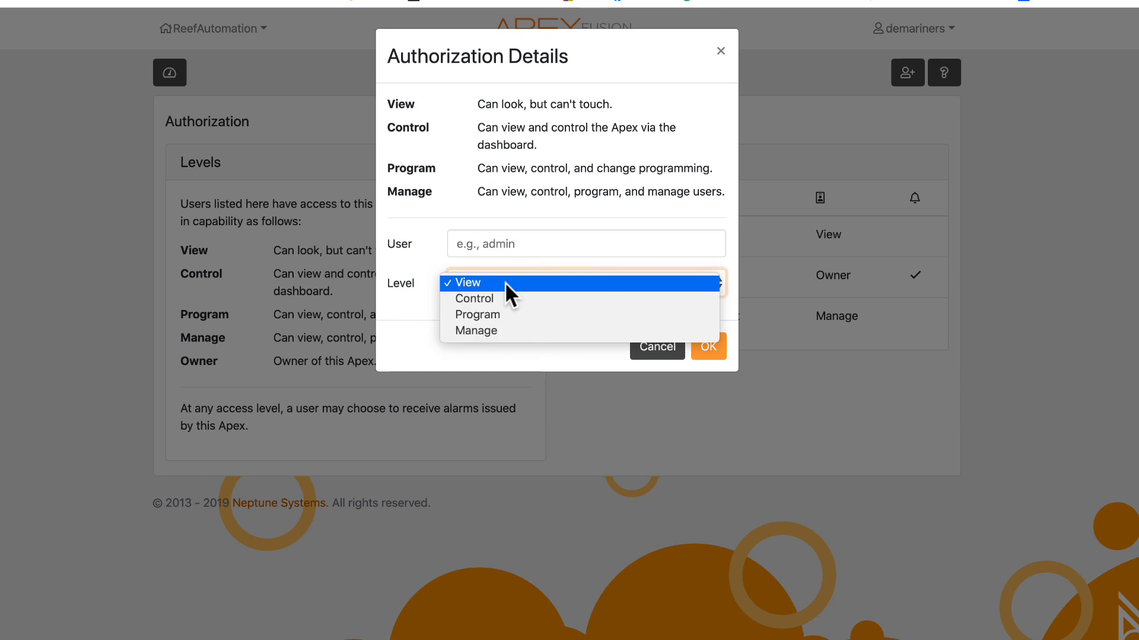
left_click(408, 304)
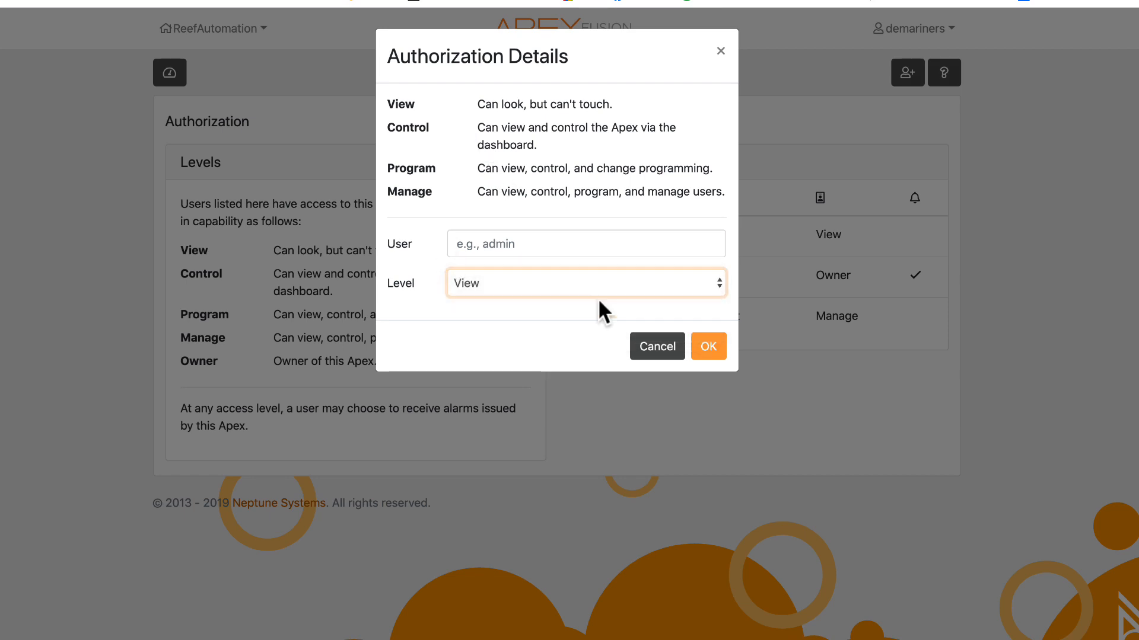
left_click(657, 349)
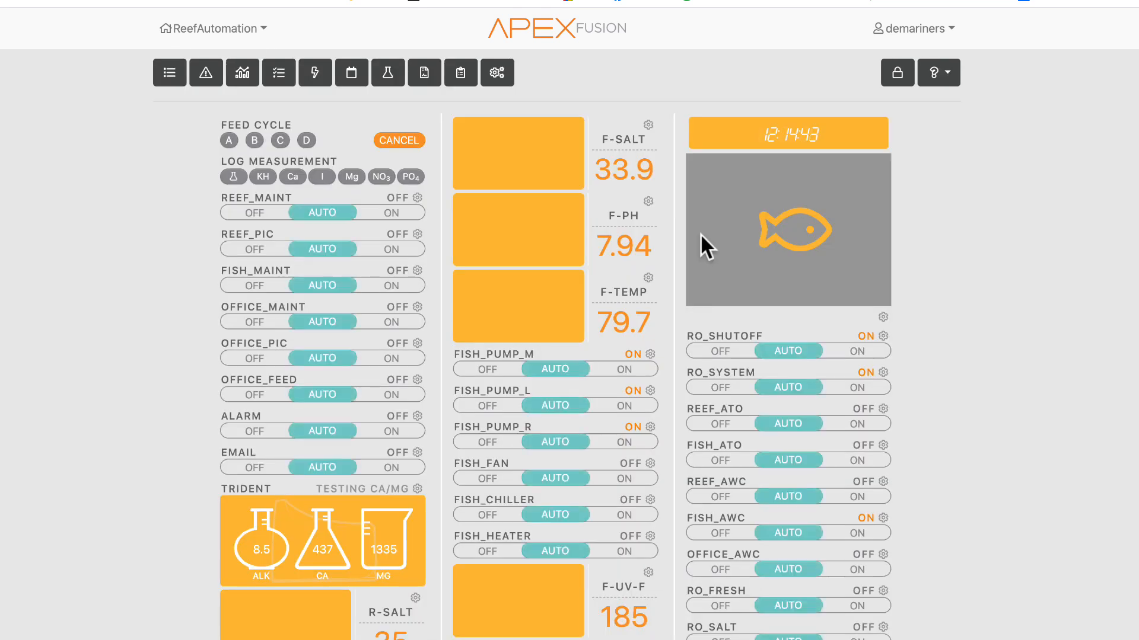
- Expand the configuration toolbar on the dashboard, open the Modules list, and scroll through it
left_click(503, 68)
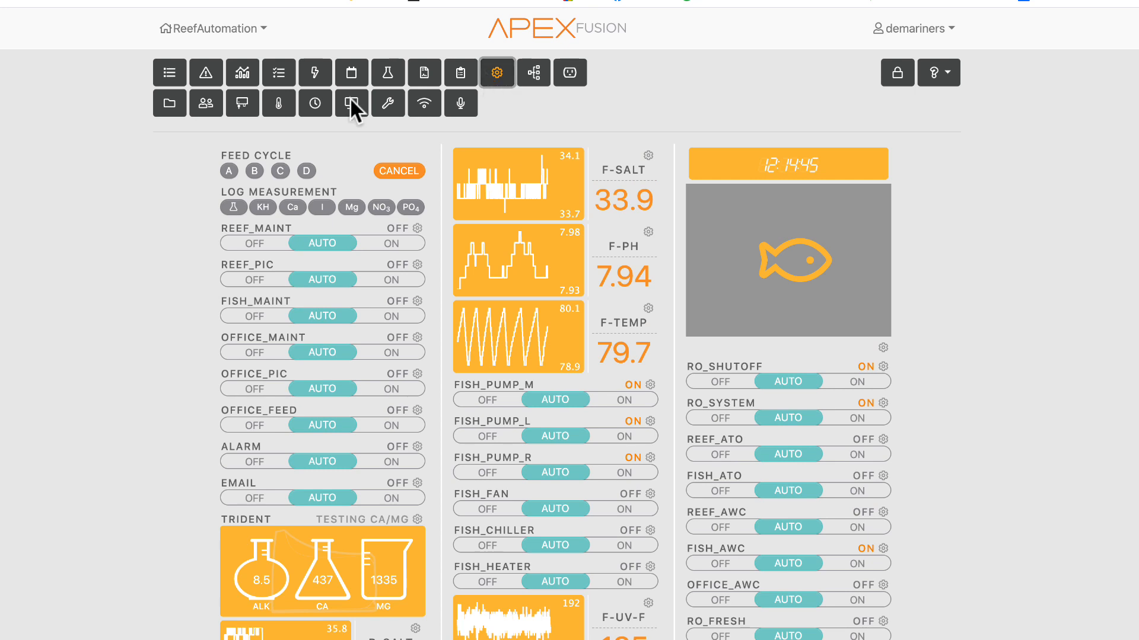
left_click(242, 106)
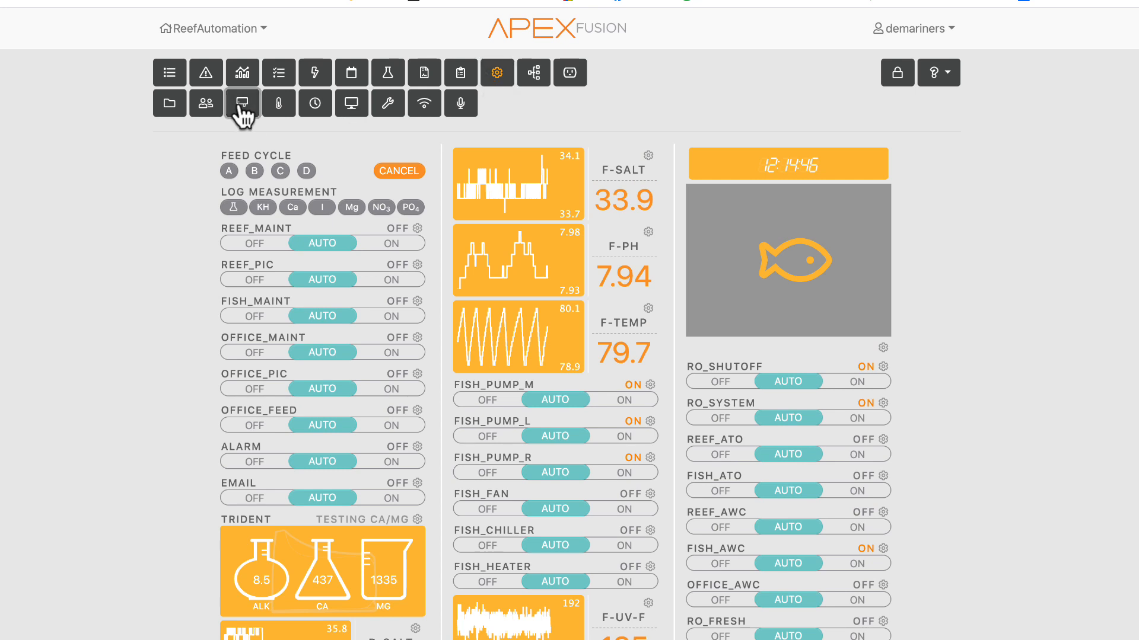
scroll(490, 324, "down", 15)
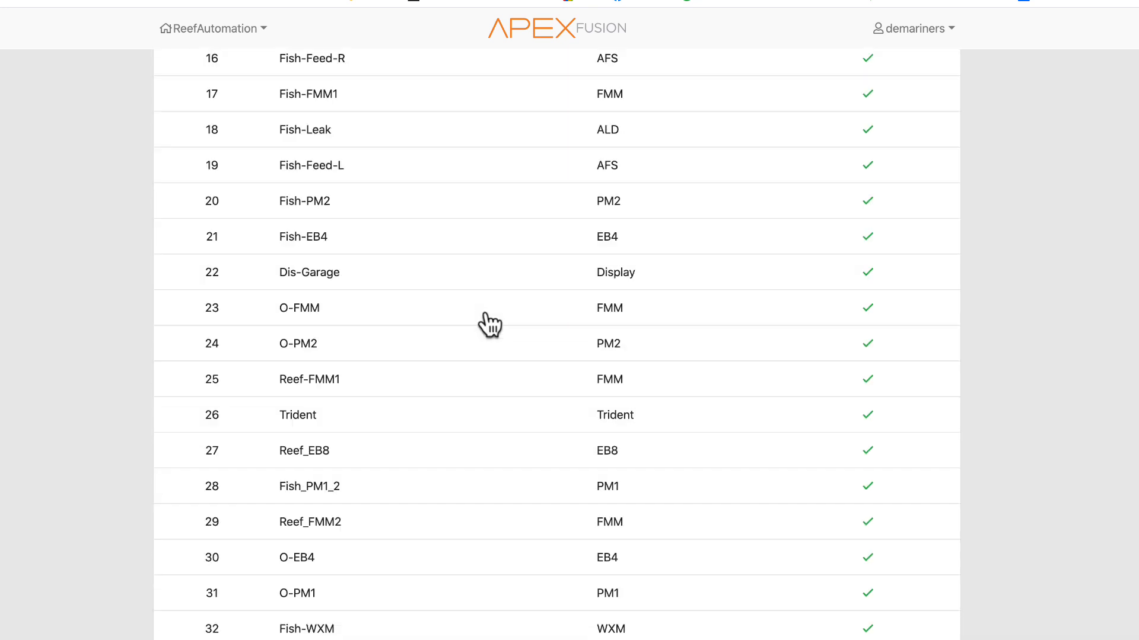
scroll(491, 323, "up", 15)
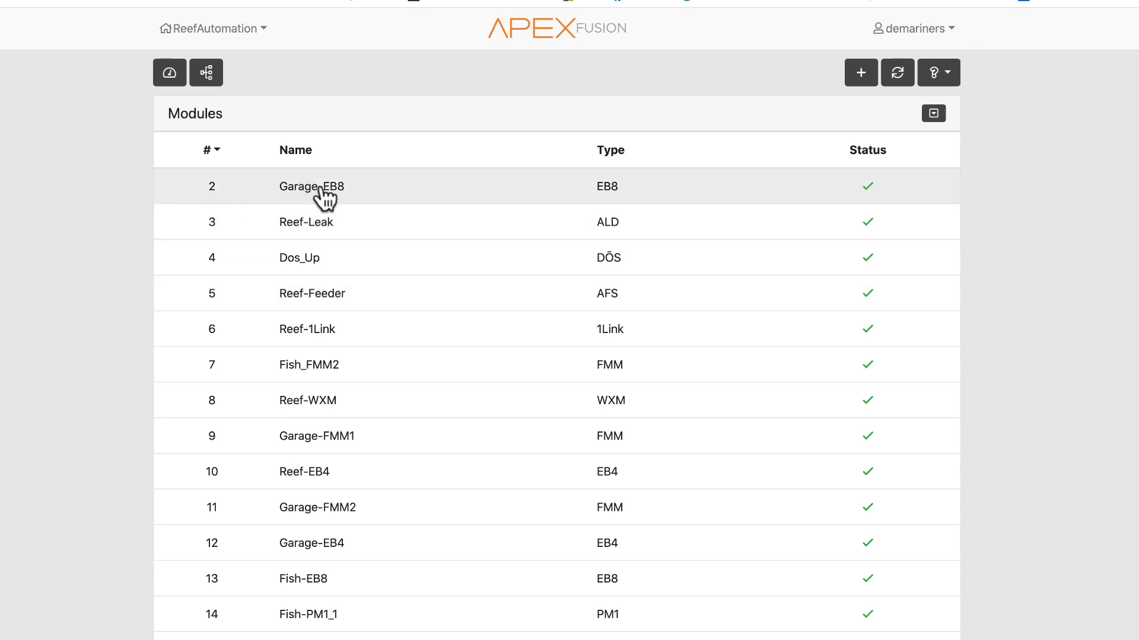
scroll(354, 504, "down", 15)
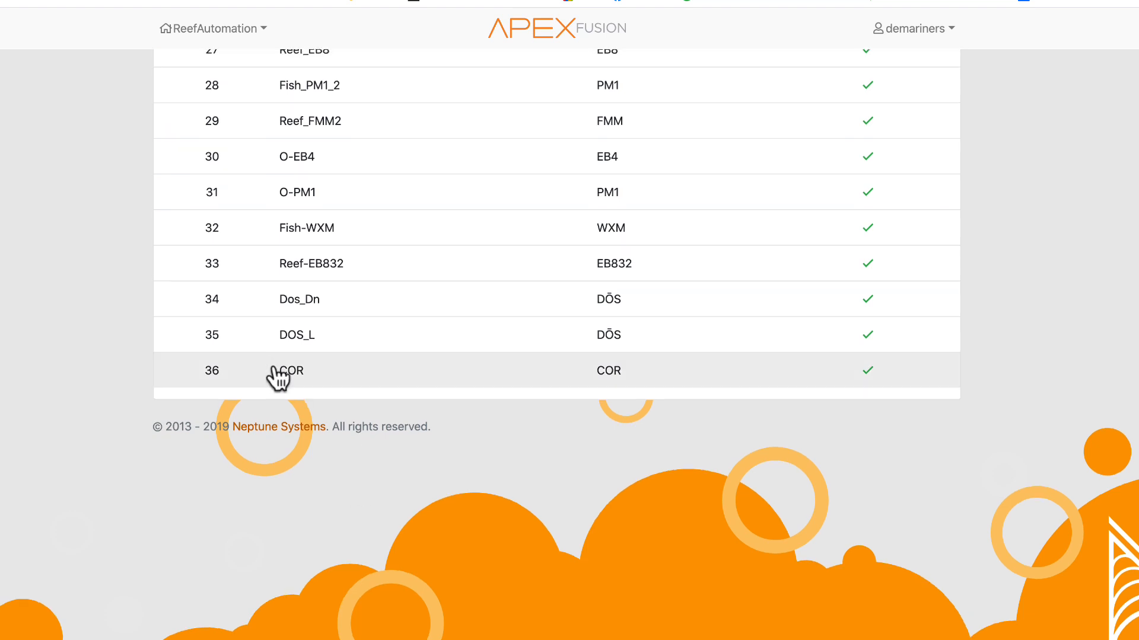
scroll(278, 377, "up", 15)
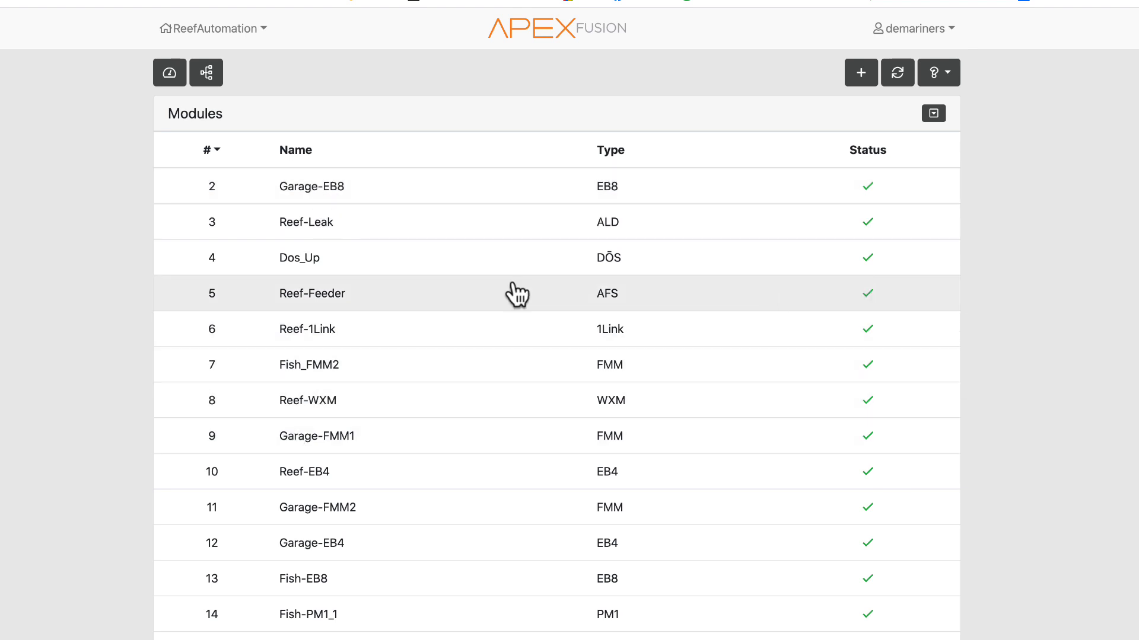
- Open the Reef-Feeder module's configuration, view its Action options, and return to the Modules list
left_click(309, 299)
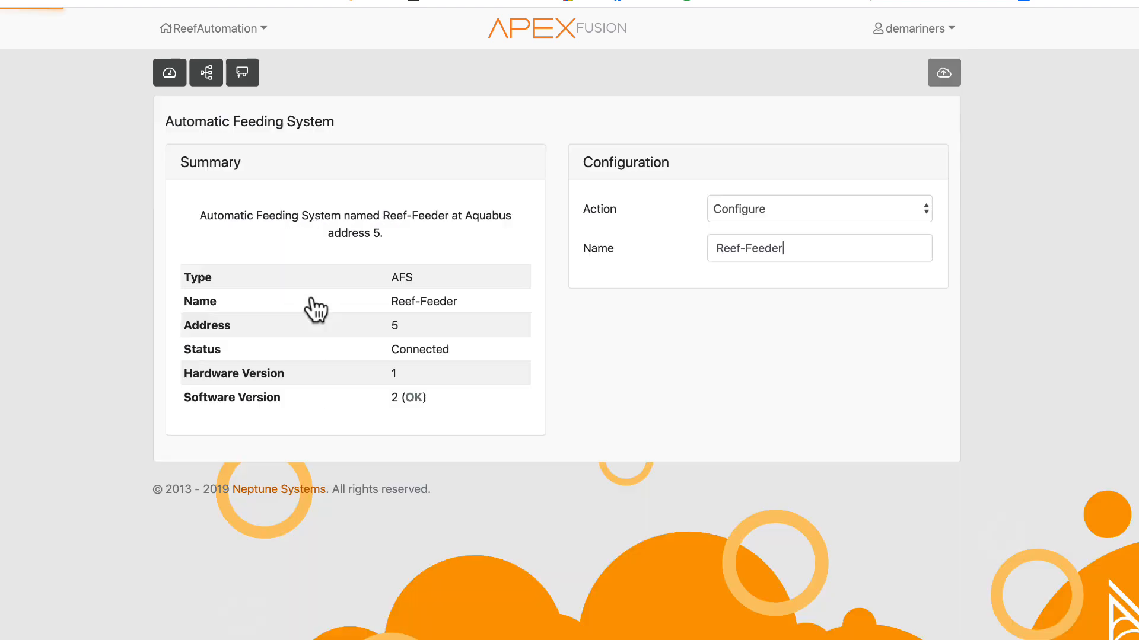
left_click(740, 216)
left_click(755, 322)
left_click(246, 75)
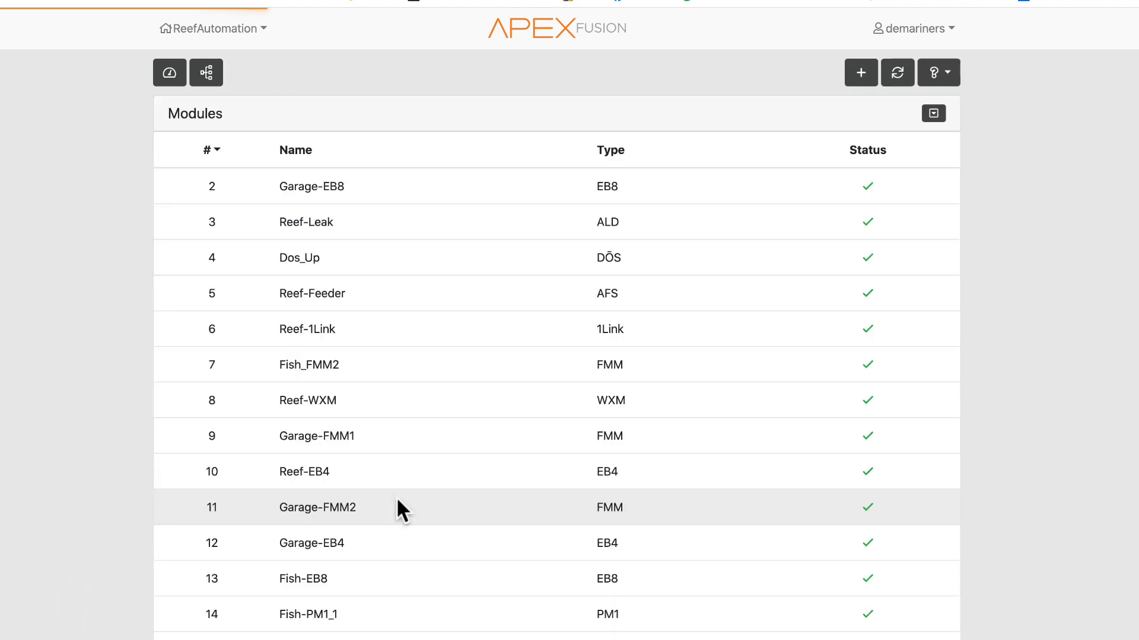
- Open the Garage-FMM1 module's configuration, view the Port 1 sensor type options, and return to the Modules list
scroll(392, 510, "down", 5)
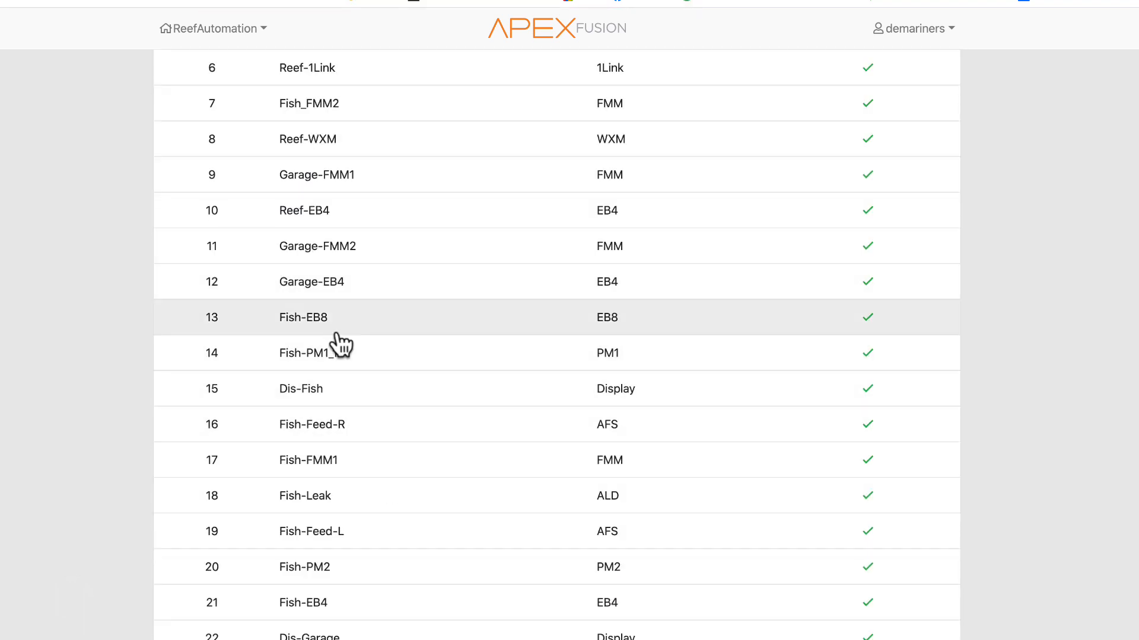
left_click(332, 175)
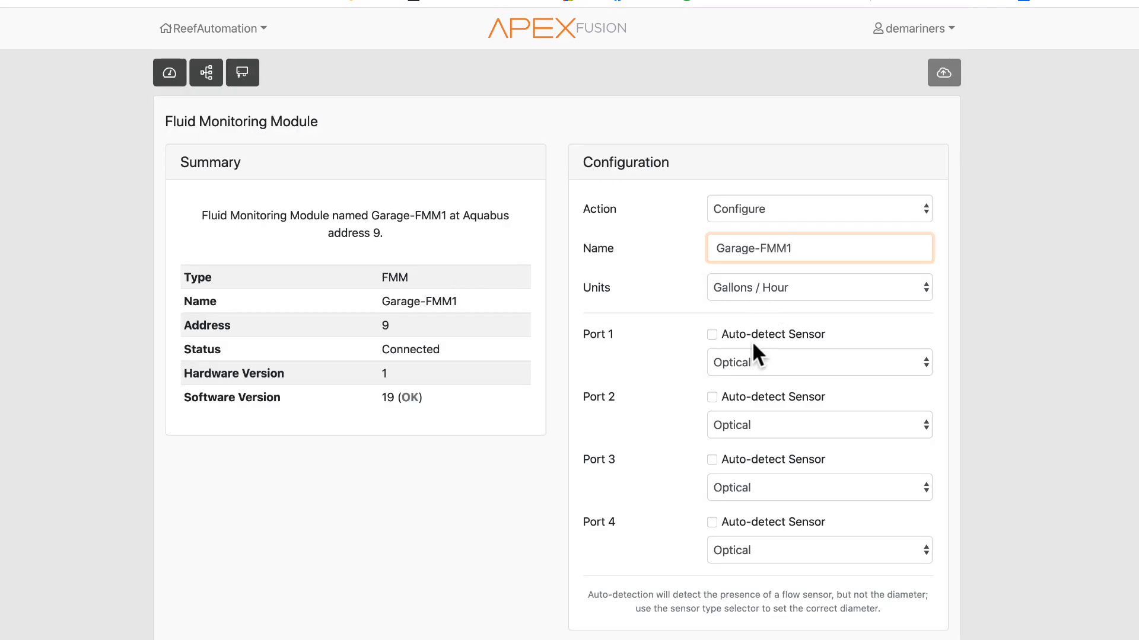
left_click(751, 362)
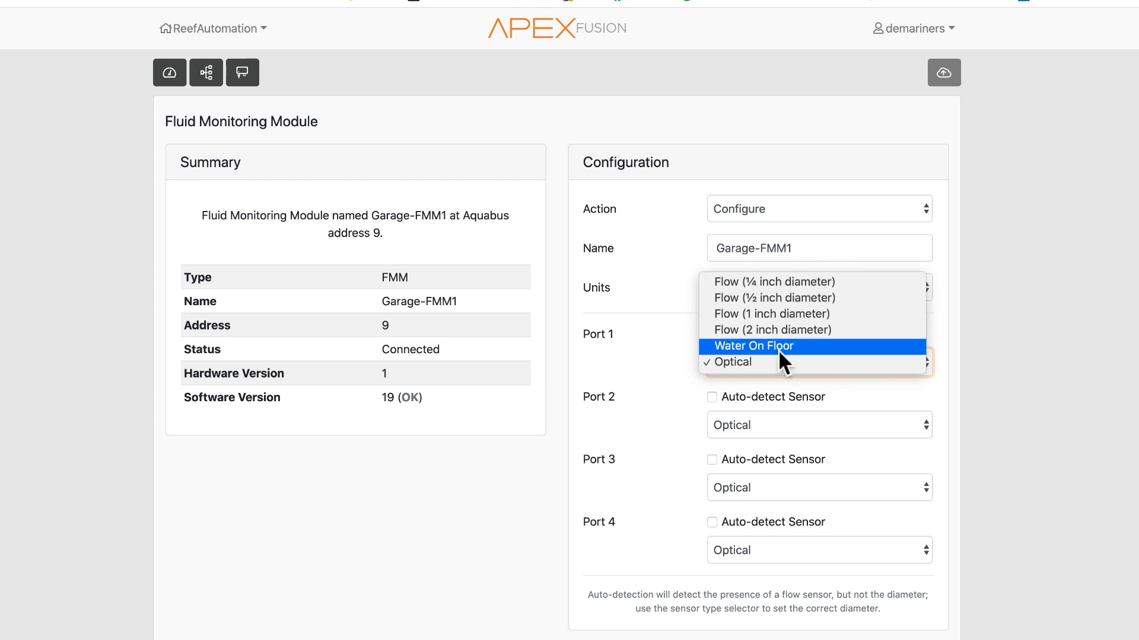
left_click(599, 377)
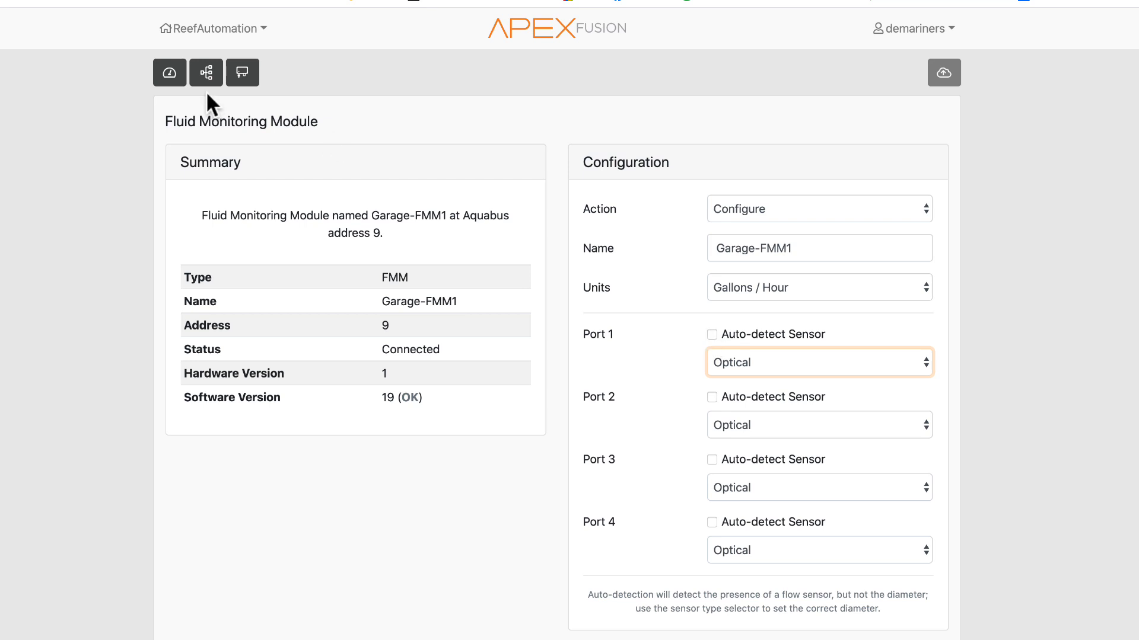
left_click(242, 73)
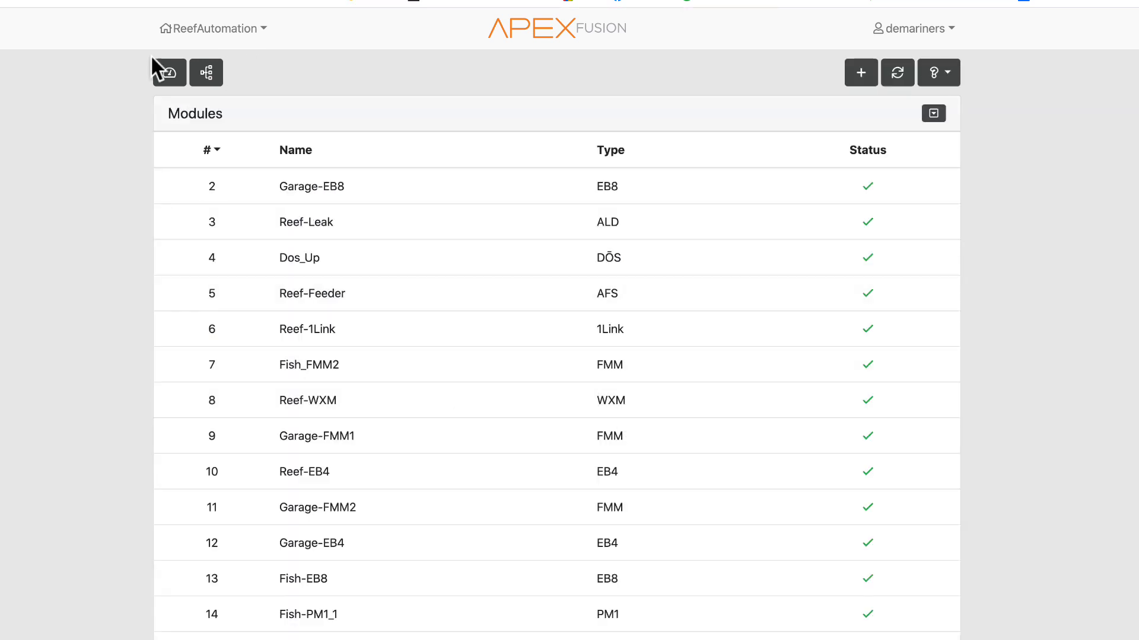
- Return to the dashboard, open the Inputs list from the configuration toolbar, and scroll through its probes and switches
left_click(169, 77)
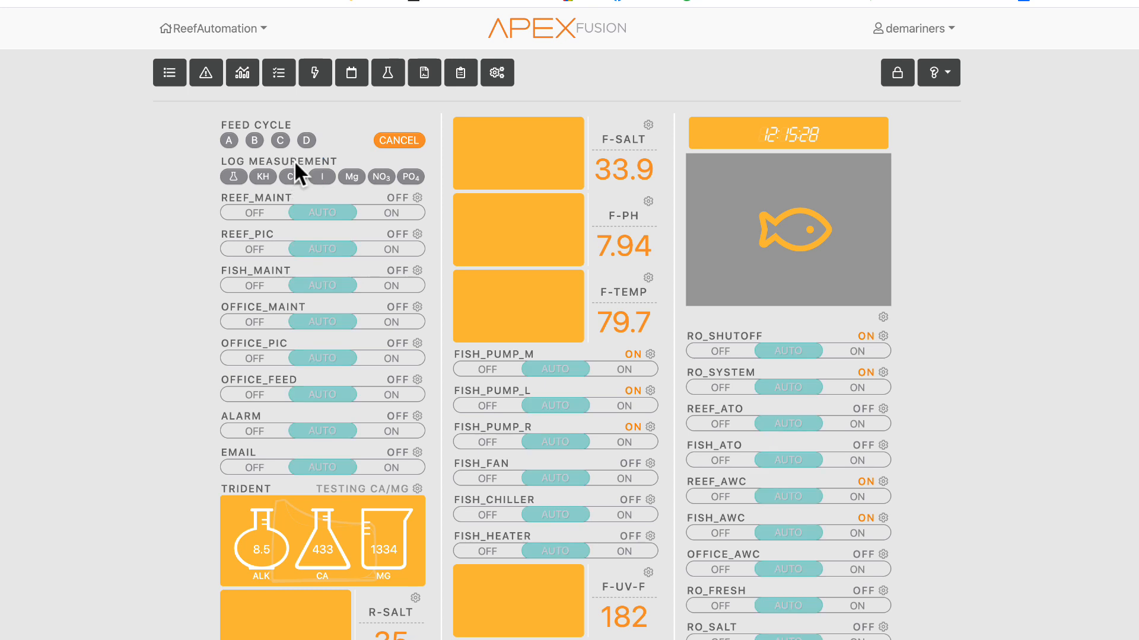
left_click(492, 75)
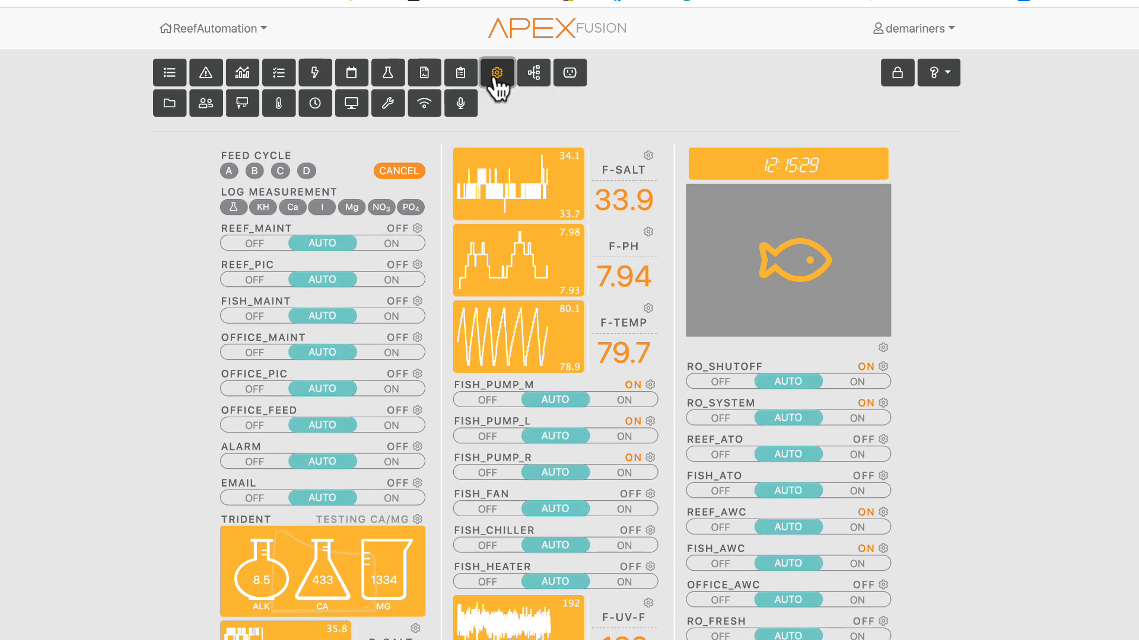
left_click(277, 108)
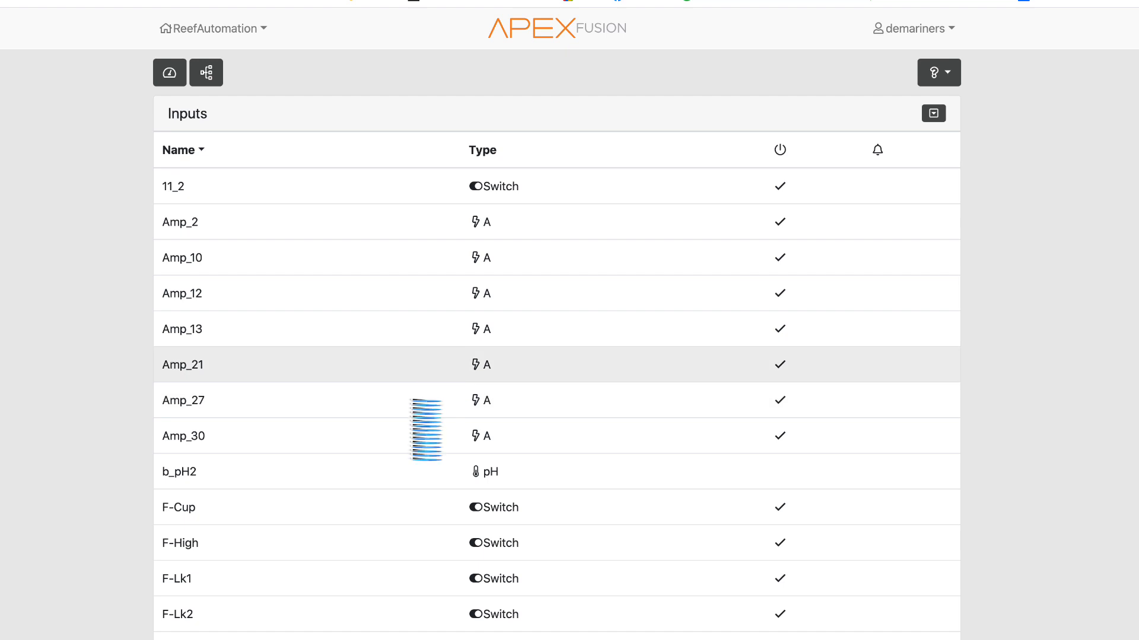
scroll(411, 401, "down", 10)
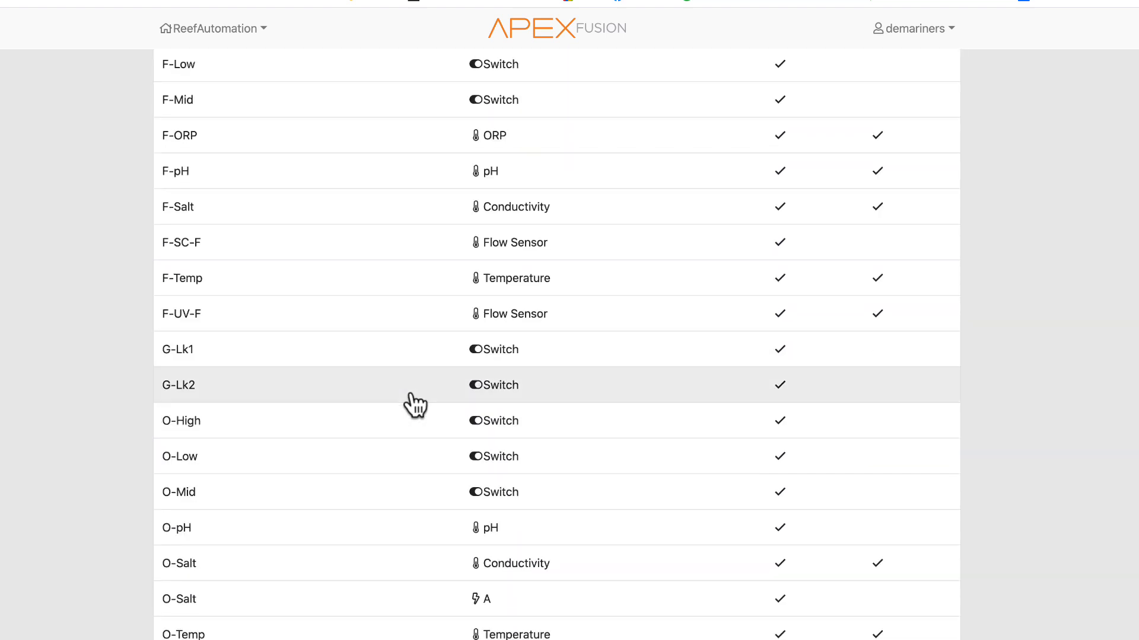
scroll(416, 405, "down", 20)
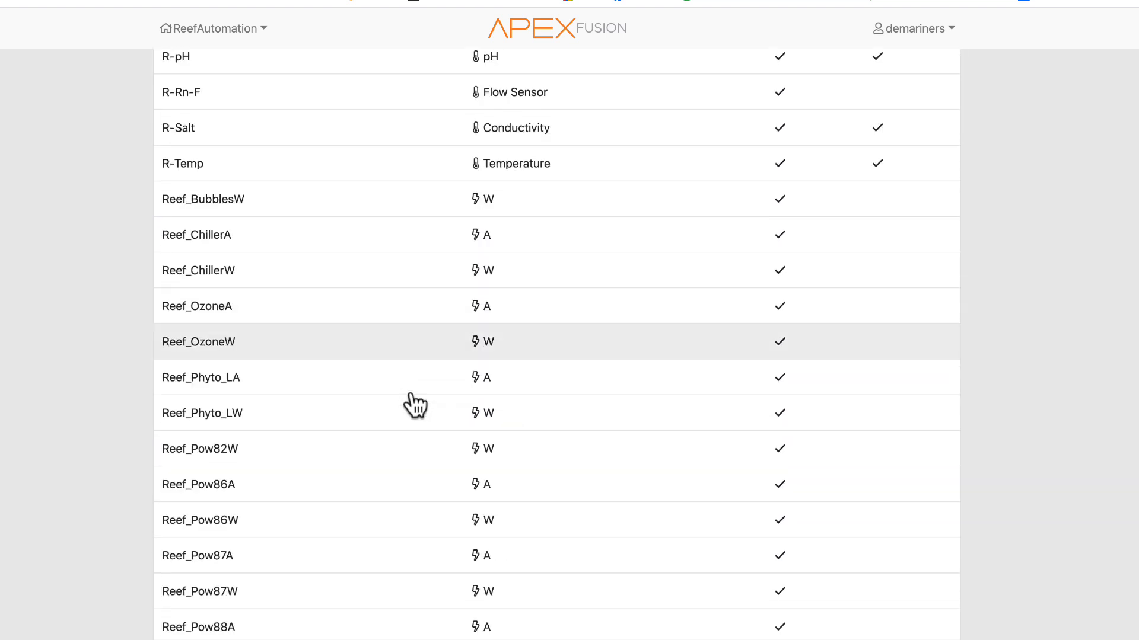
scroll(416, 405, "up", 5)
scroll(410, 403, "down", 8)
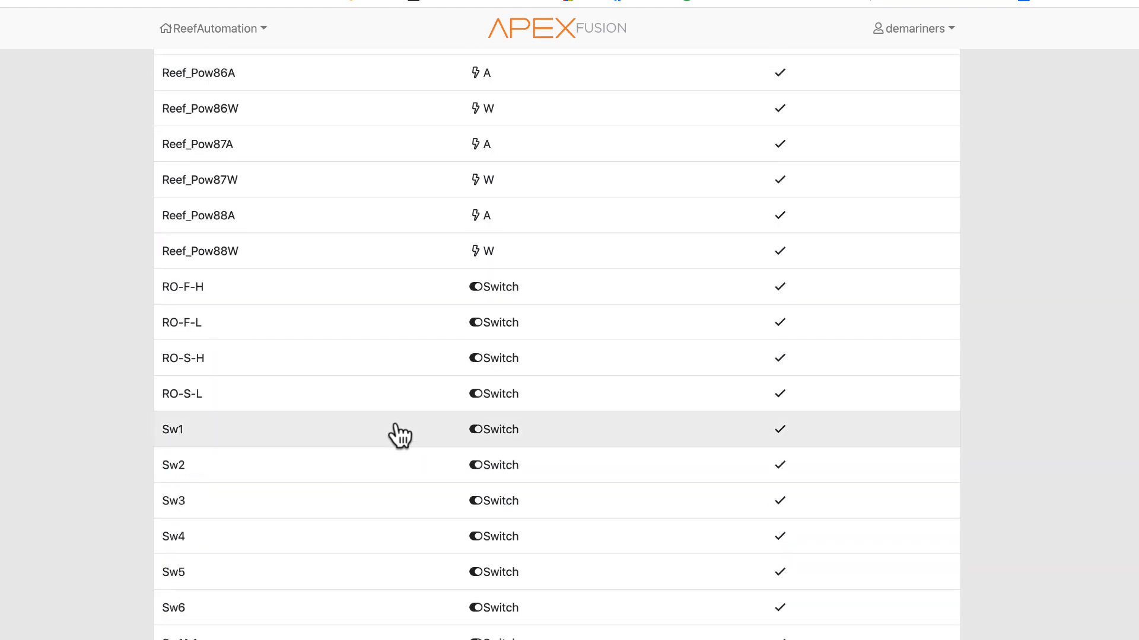
scroll(310, 483, "down", 4)
scroll(310, 483, "up", 15)
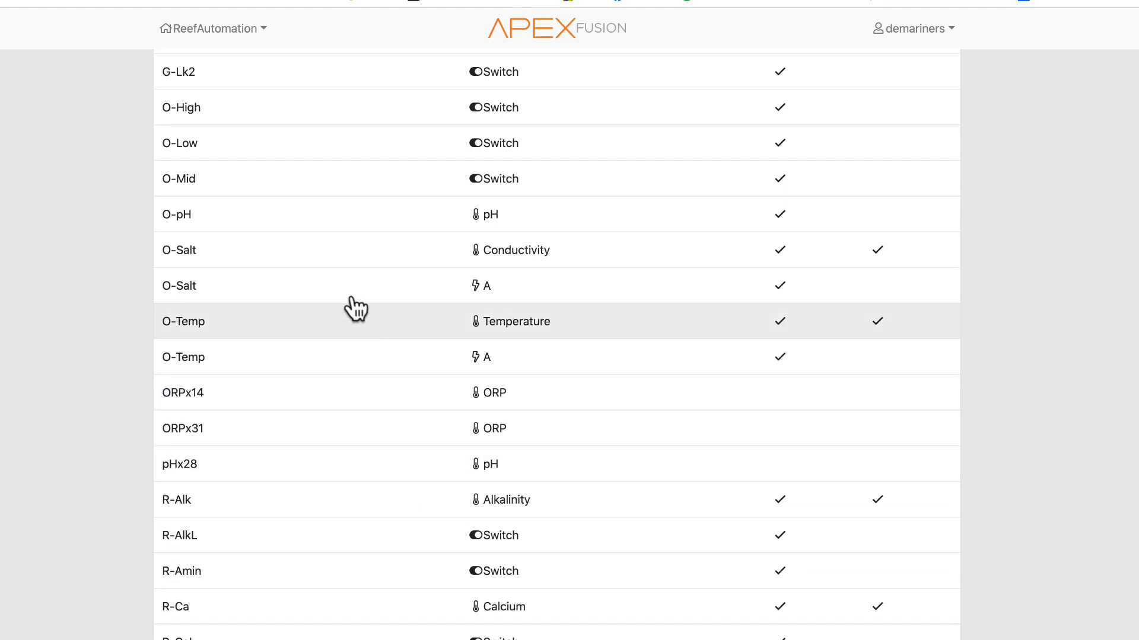
scroll(347, 303, "up", 7)
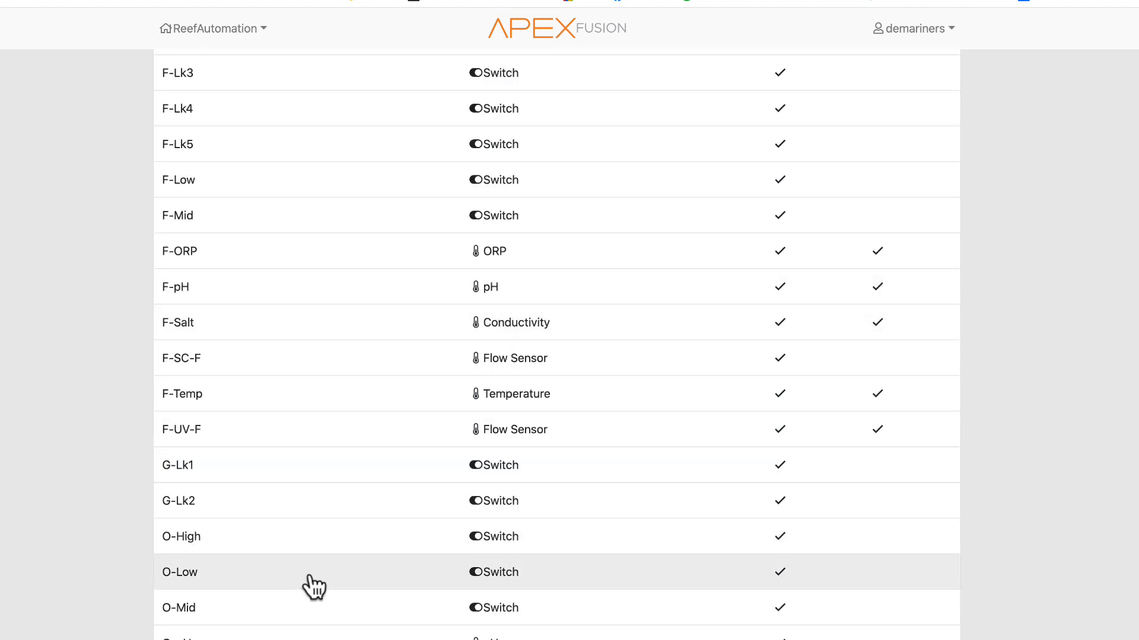
scroll(327, 564, "up", 10)
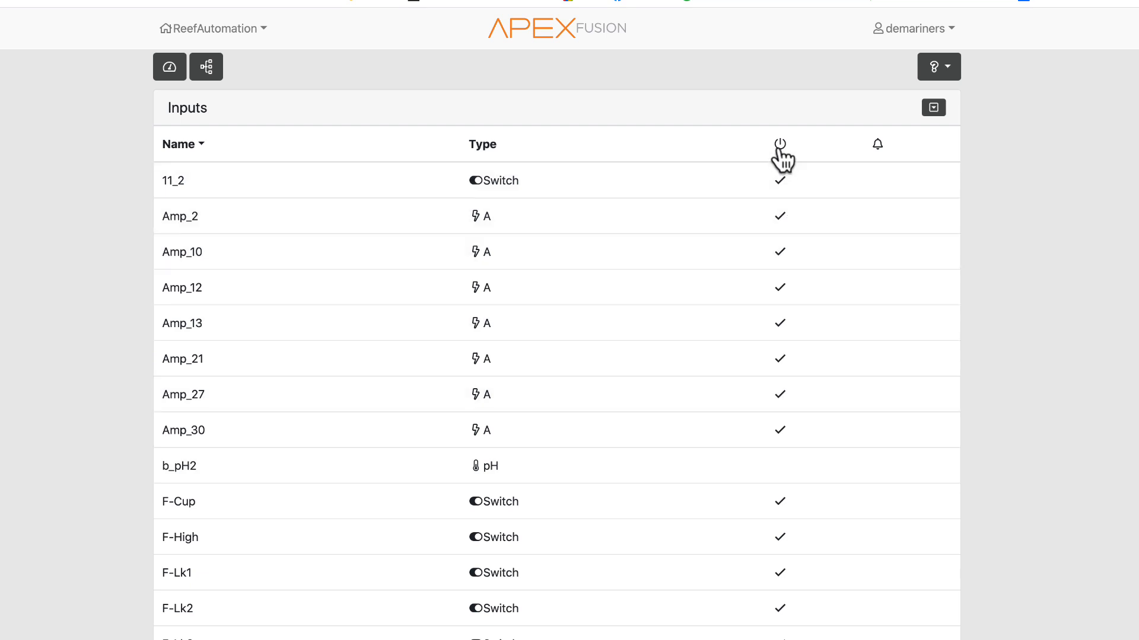
scroll(889, 356, "down", 10)
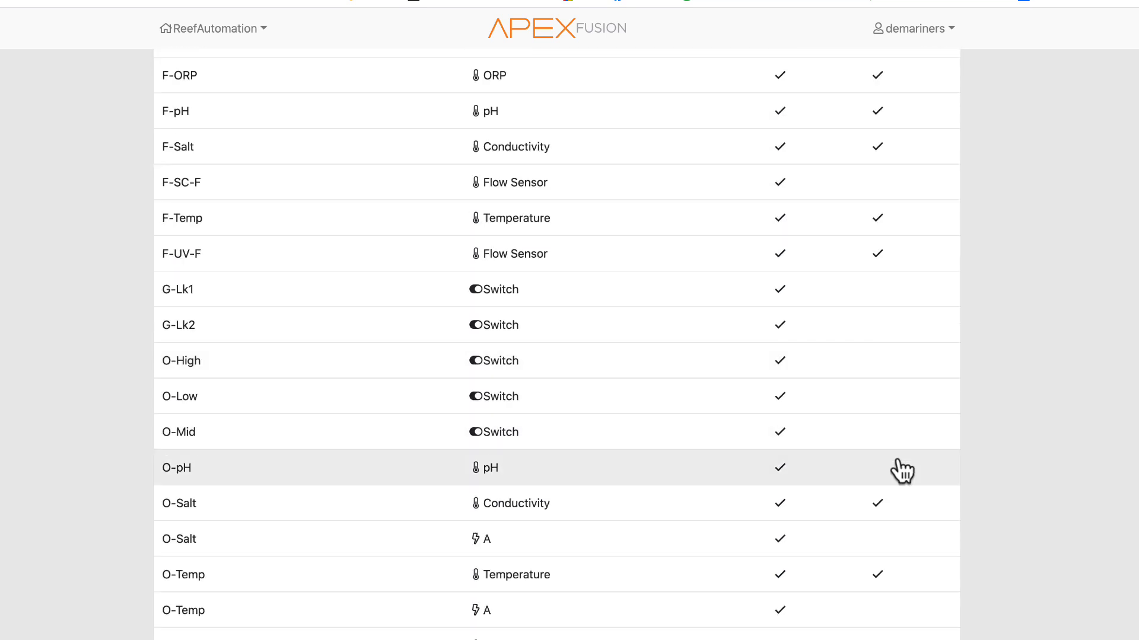
scroll(886, 511, "up", 3)
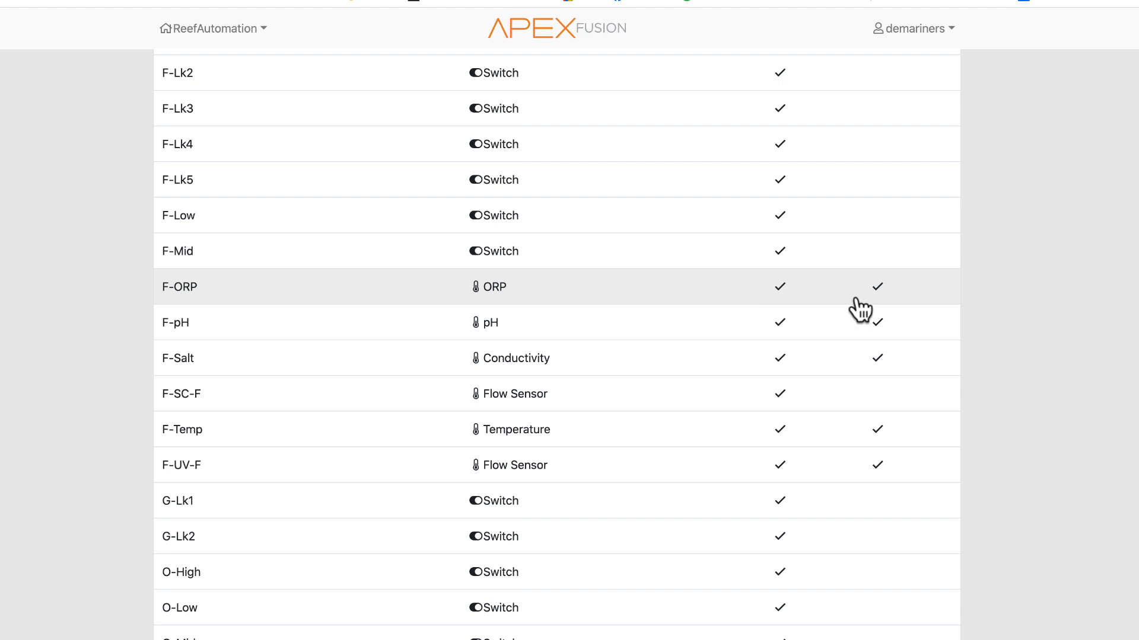
- Open the F-ORP and F-pH probe configuration pages, returning to the dashboard after each
left_click(338, 295)
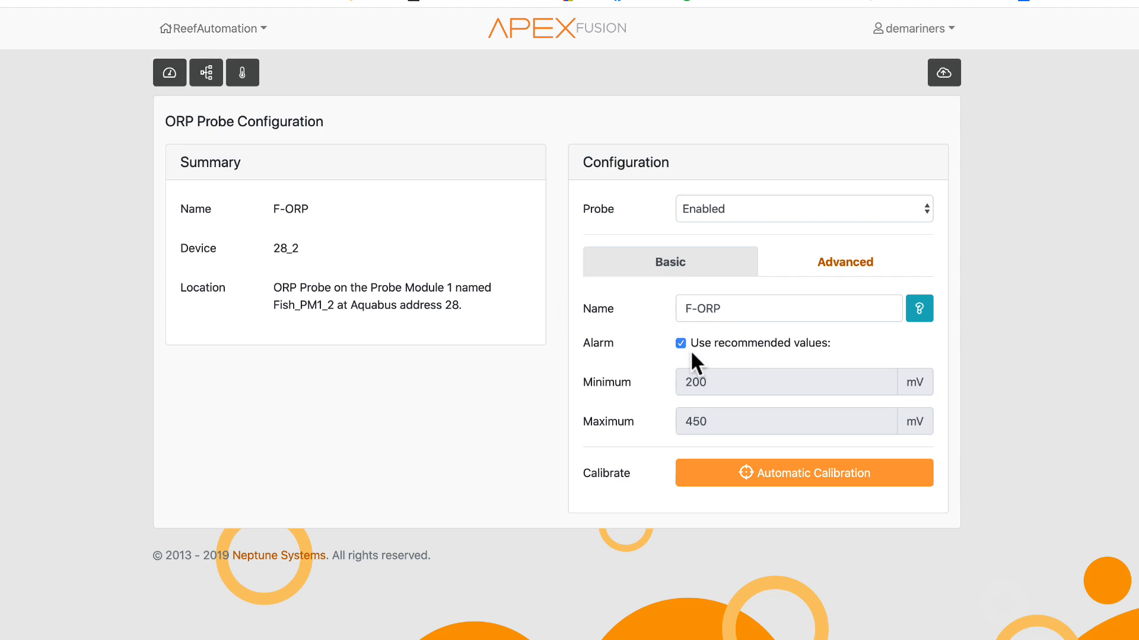
left_click(159, 76)
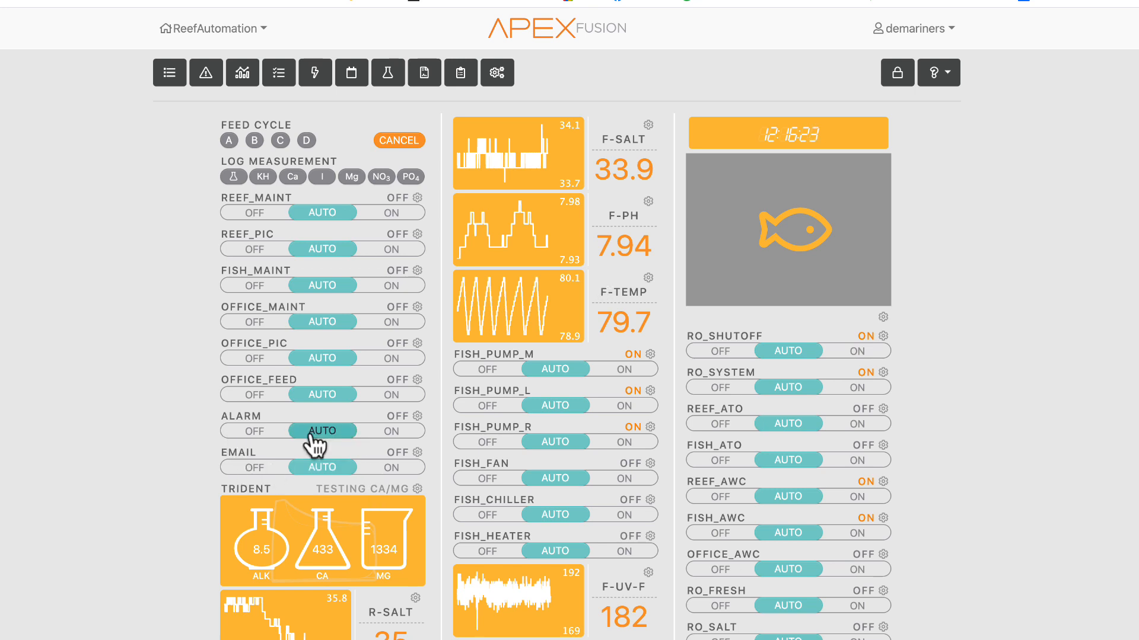
left_click(647, 202)
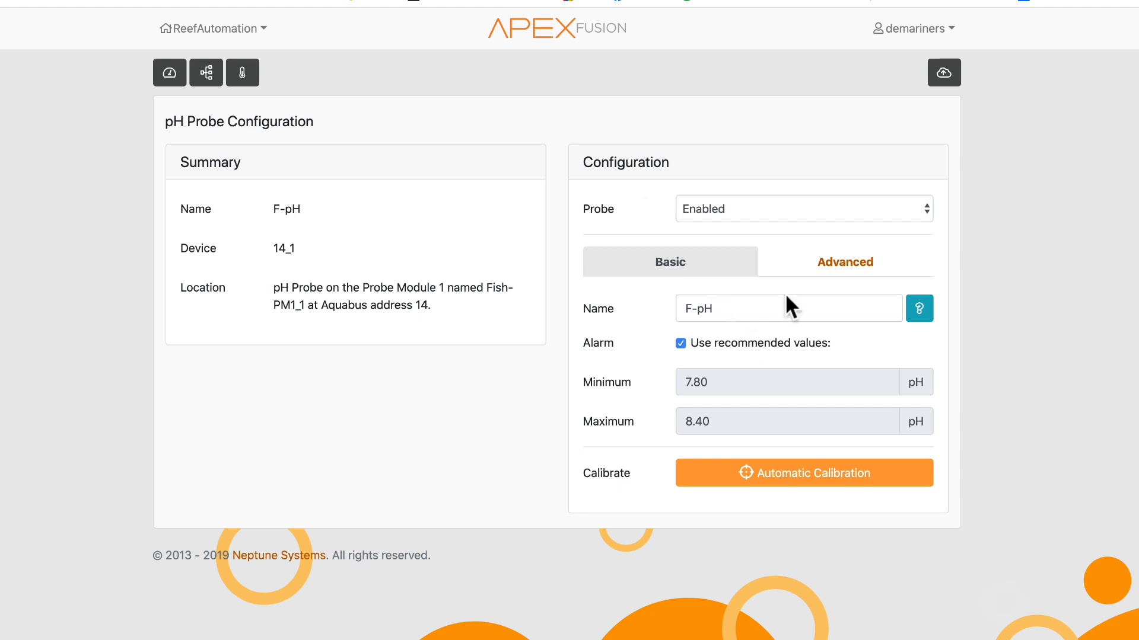
left_click(179, 76)
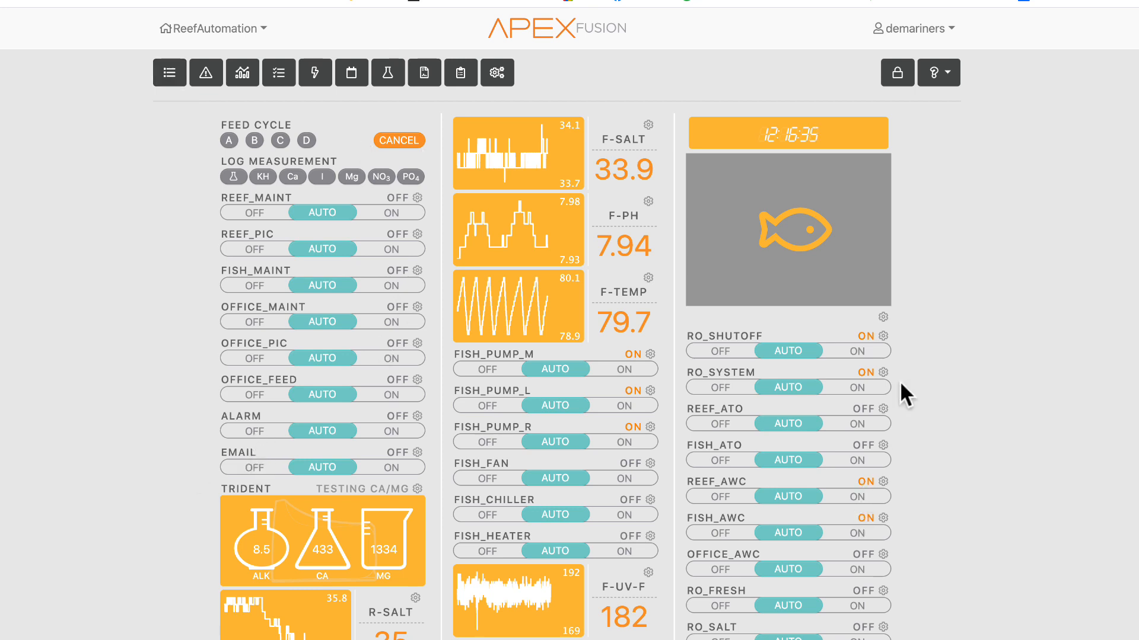
- Unlock the dashboard layout, remove the fish image panel from the right column, and lock the layout
left_click(897, 74)
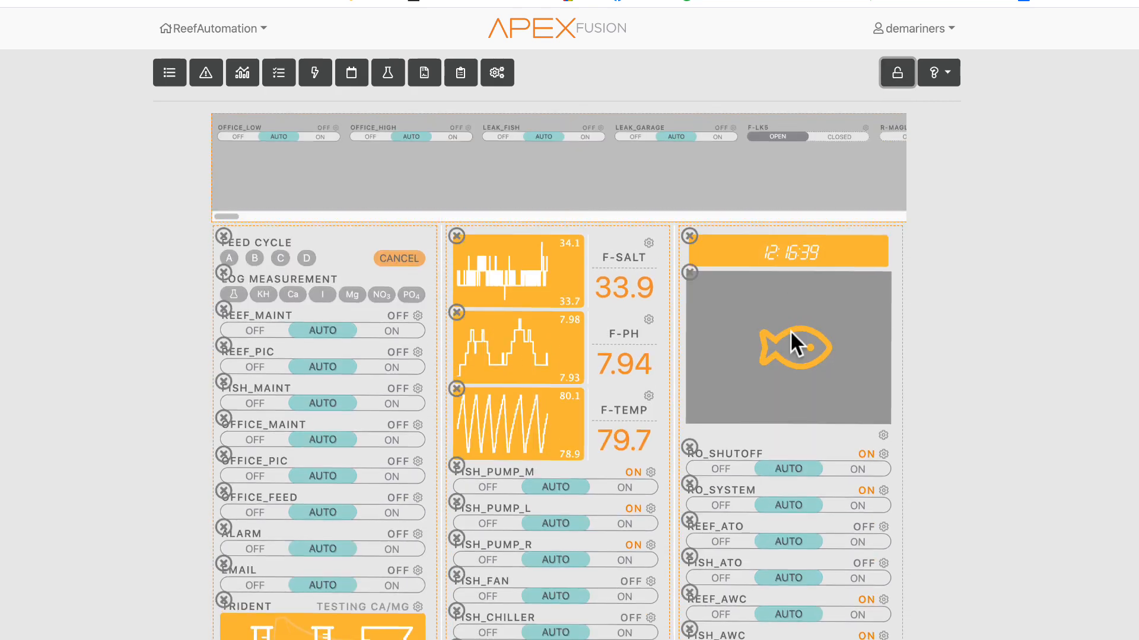
left_click_drag(498, 222, 409, 159)
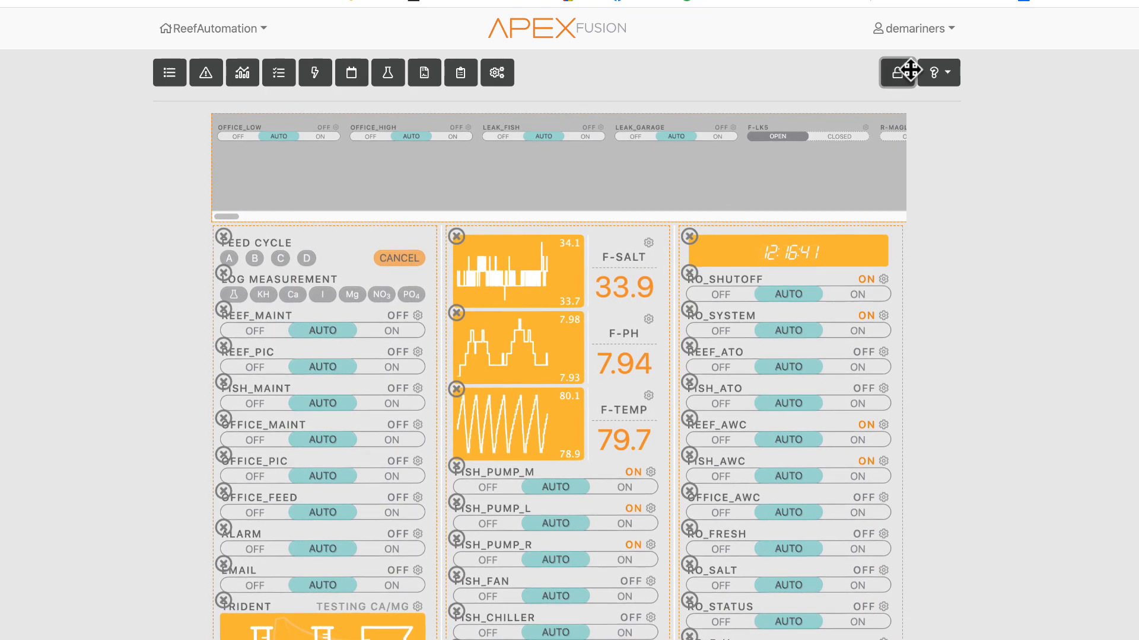
left_click(897, 73)
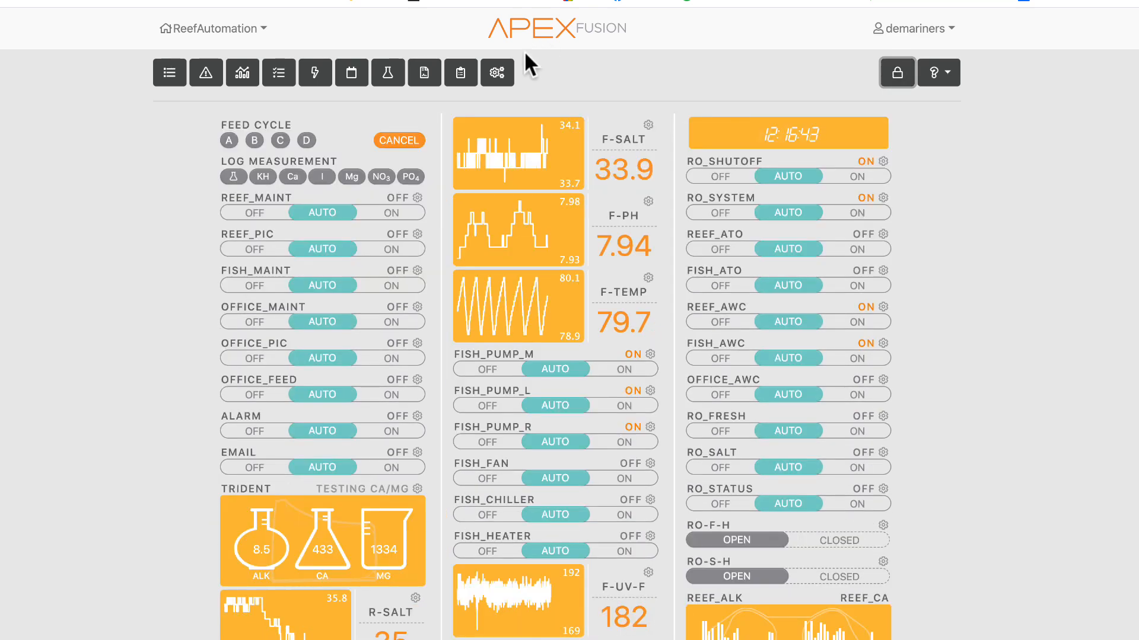
- Open the Clock Setup page, view the Daylight Savings Time options, and return to the dashboard
left_click(496, 72)
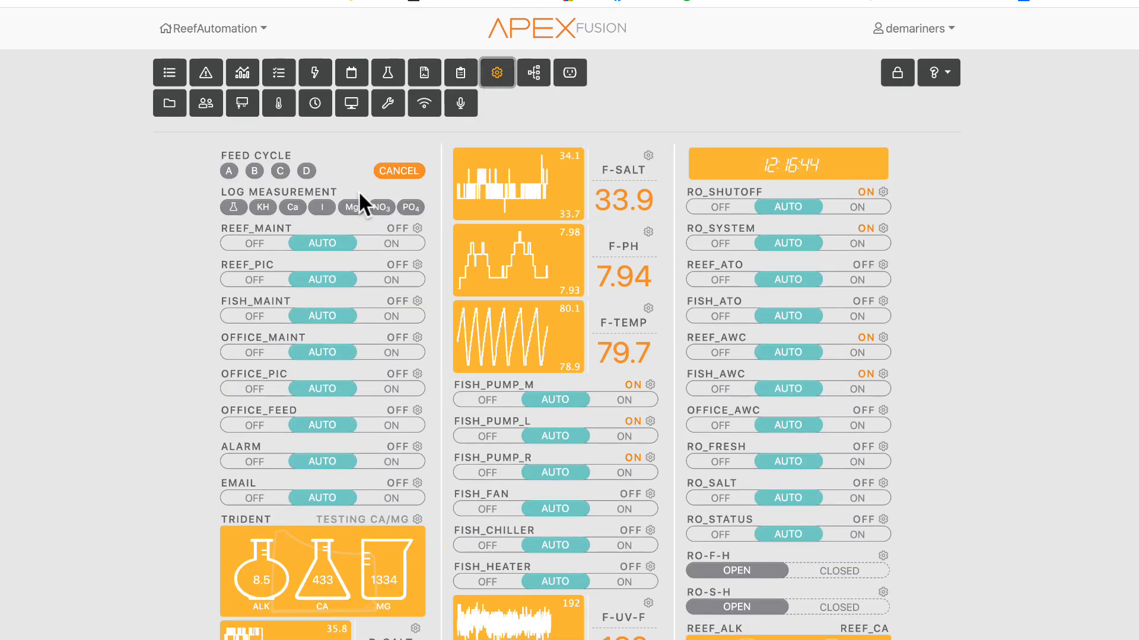
left_click(315, 104)
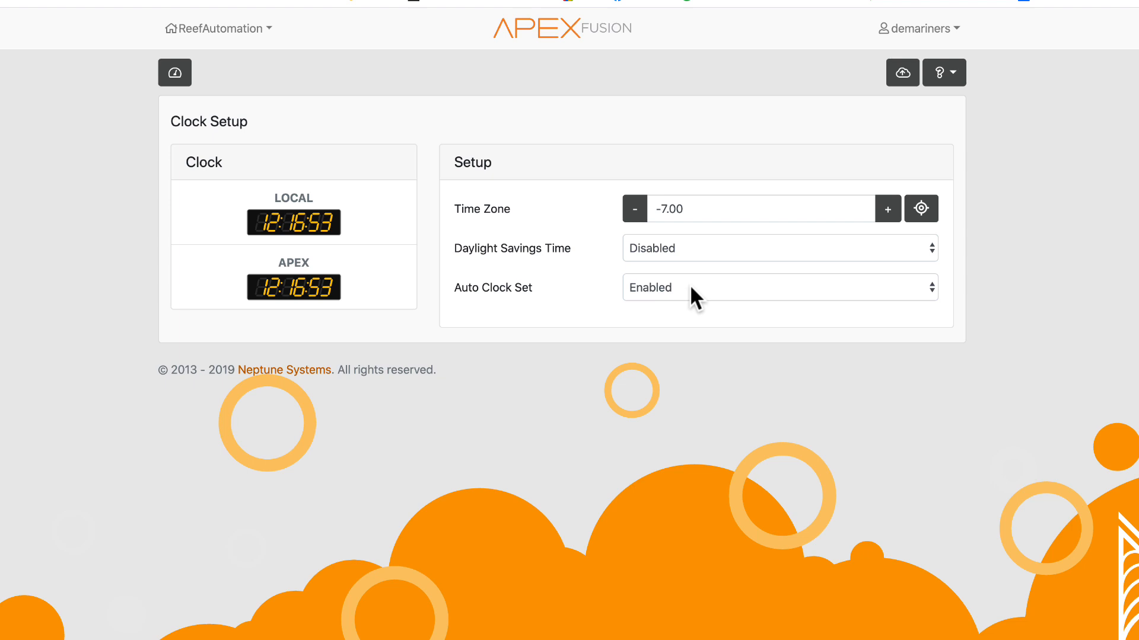
left_click(678, 253)
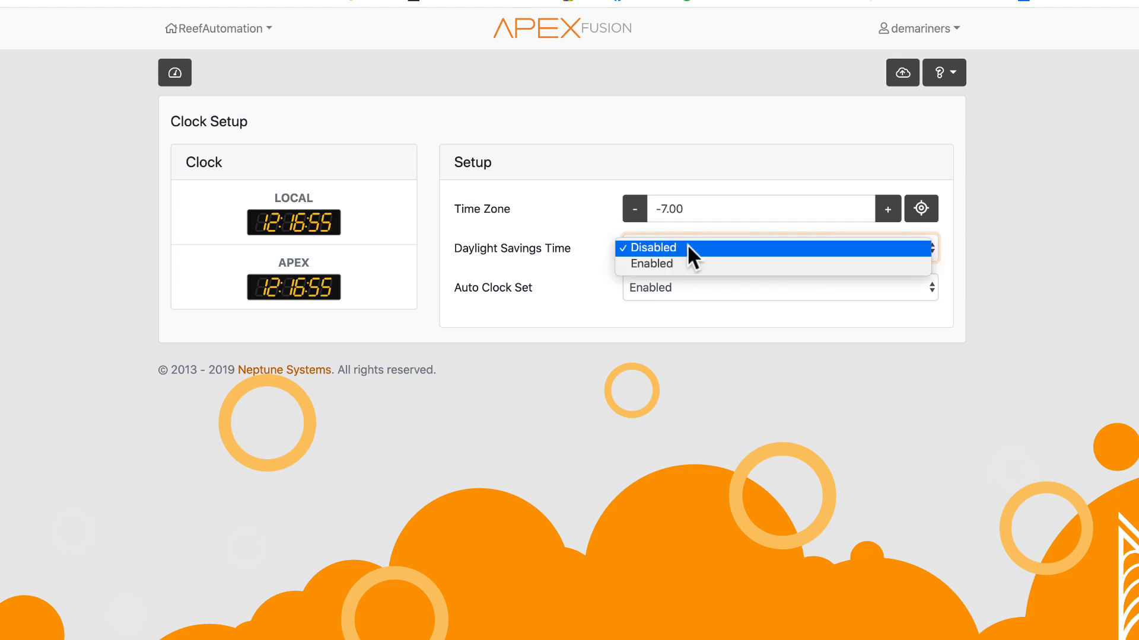
left_click(688, 247)
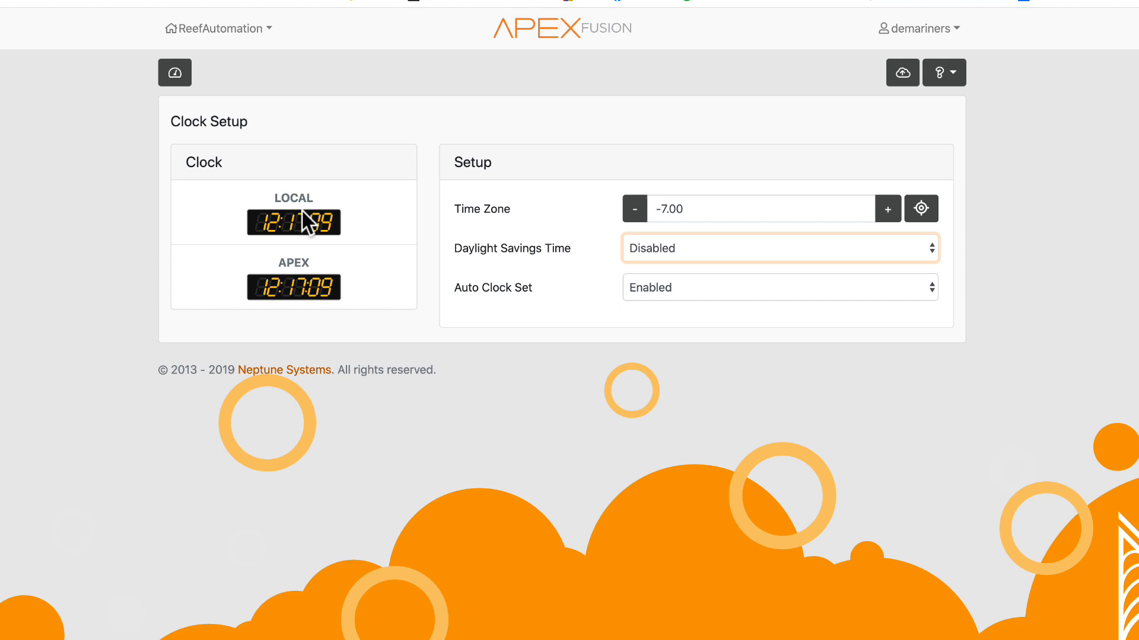
left_click(189, 82)
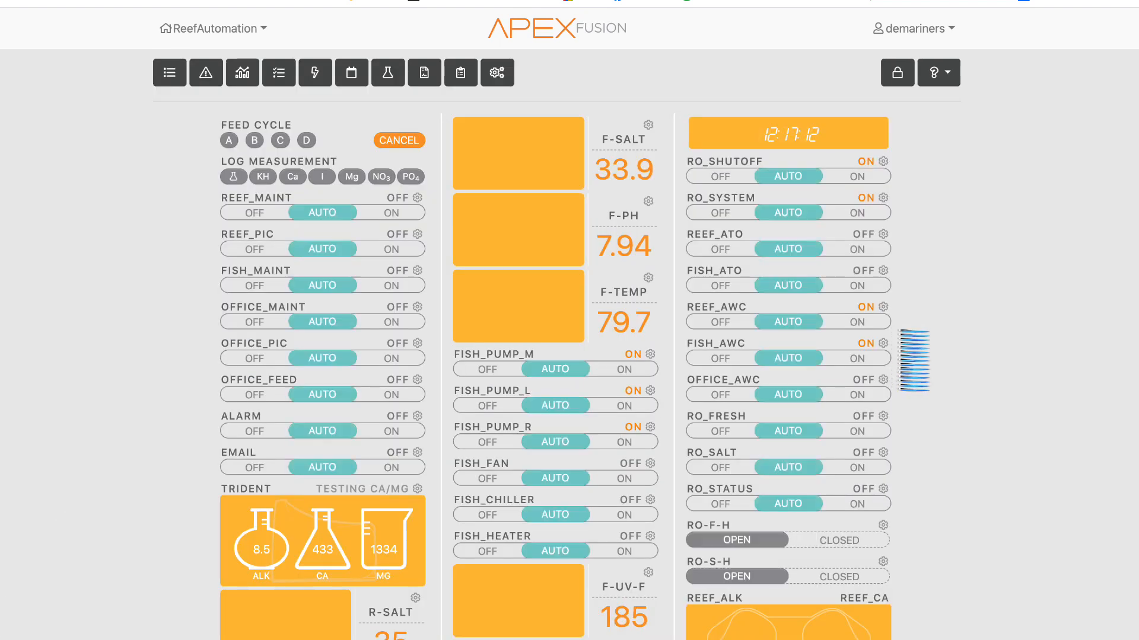
- Open the Display Setup page and inspect the settings of each line on display page 1
left_click(491, 75)
left_click(353, 105)
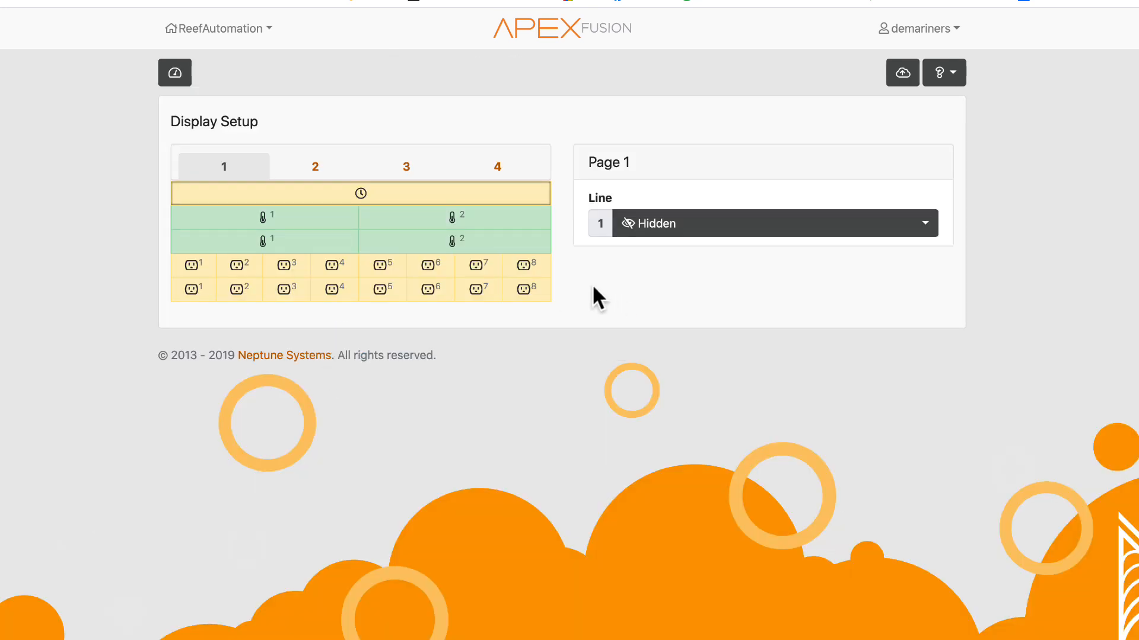
left_click(279, 217)
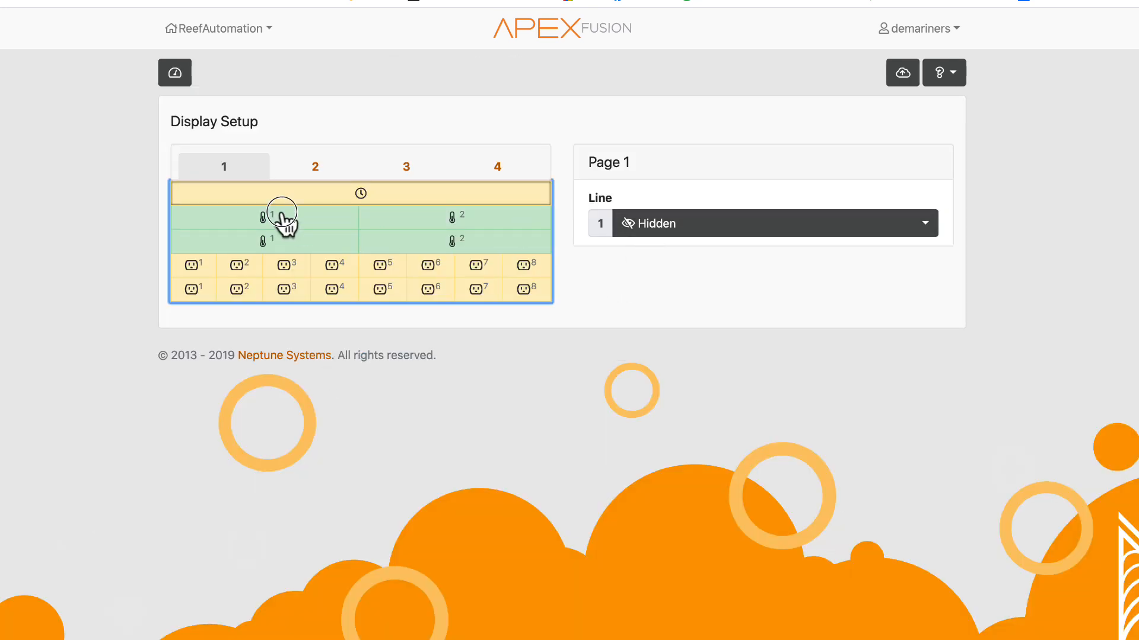
left_click(425, 217)
left_click(400, 202)
left_click(301, 220)
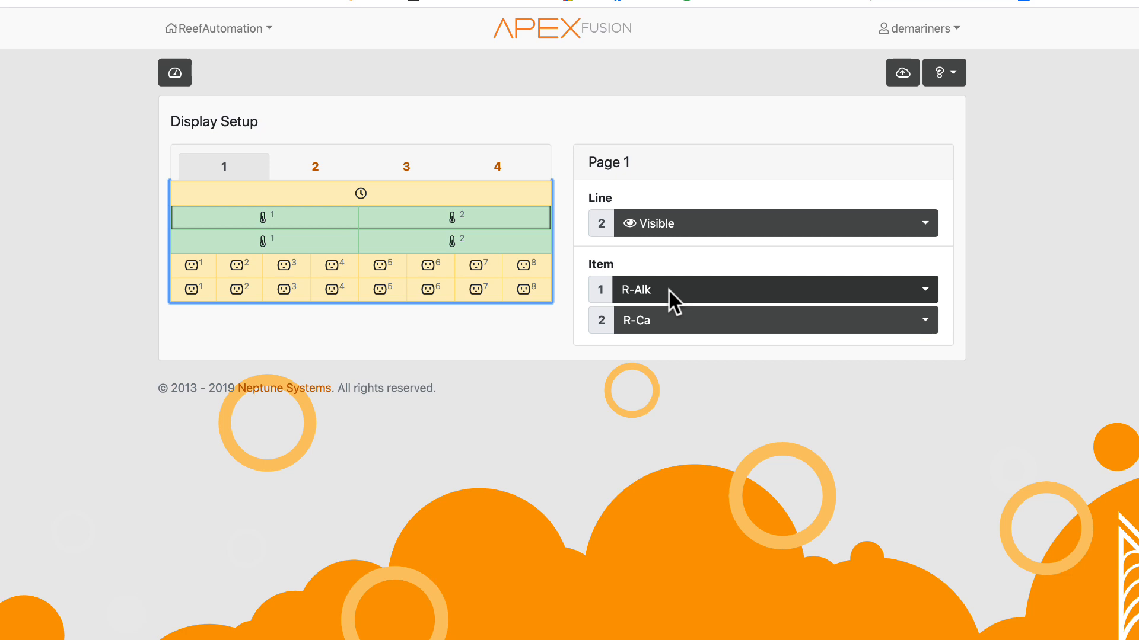
left_click(307, 243)
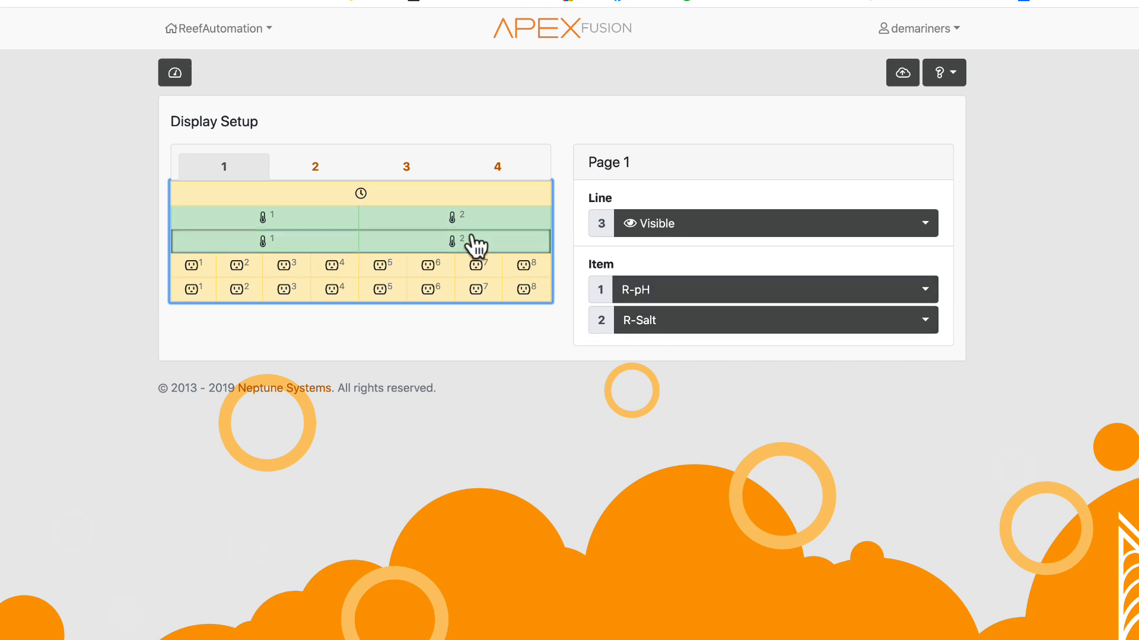
left_click(429, 272)
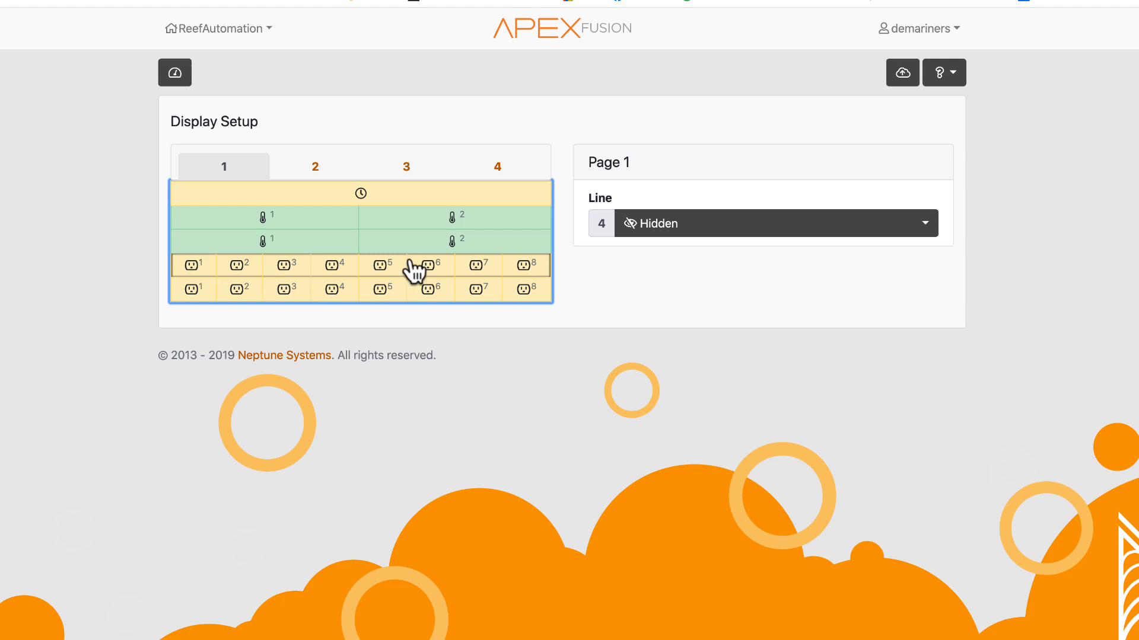
left_click(300, 286)
left_click(302, 271)
- Temporarily make line 4 of display page 1 visible, browse the output choices for its first item, and hide the line again
left_click(659, 230)
left_click(692, 258)
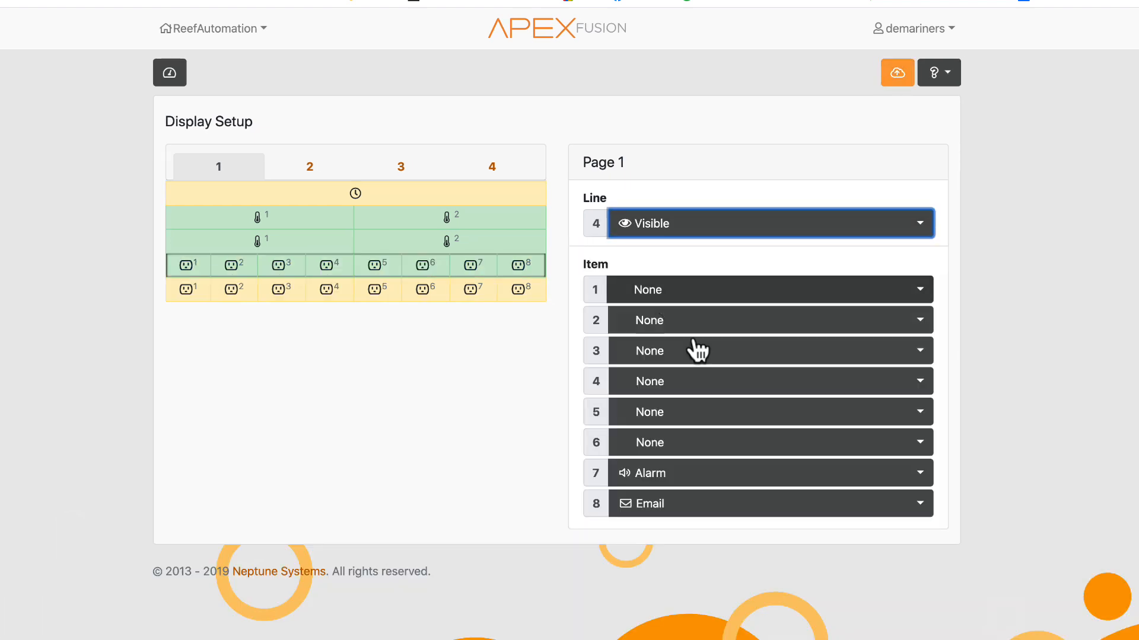
left_click(670, 296)
scroll(674, 533, "down", 15)
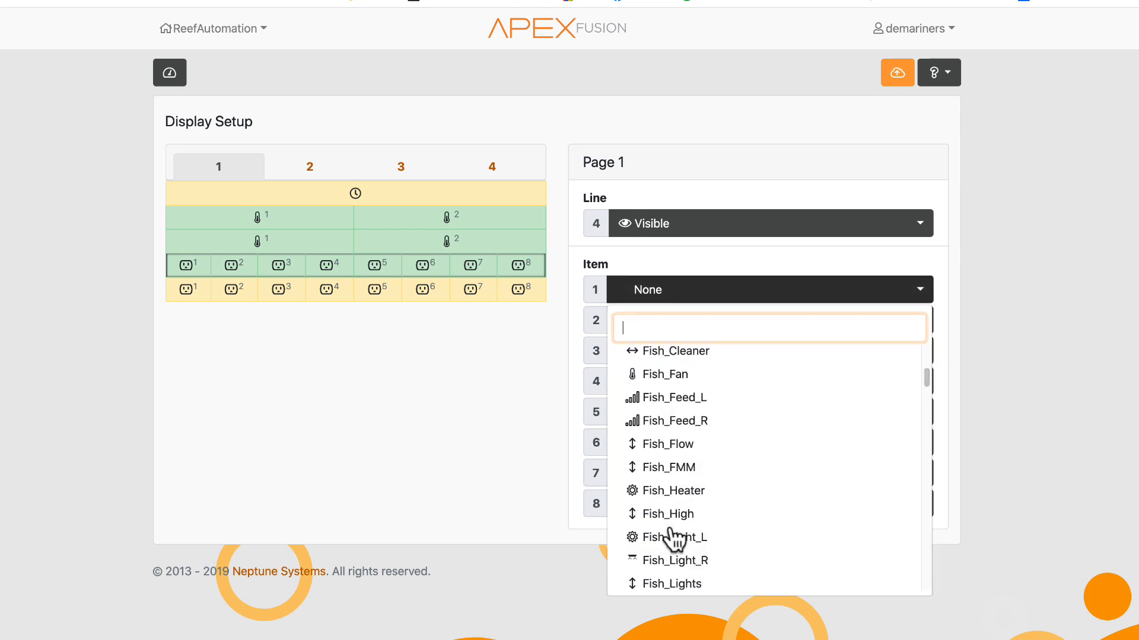
scroll(700, 530, "down", 10)
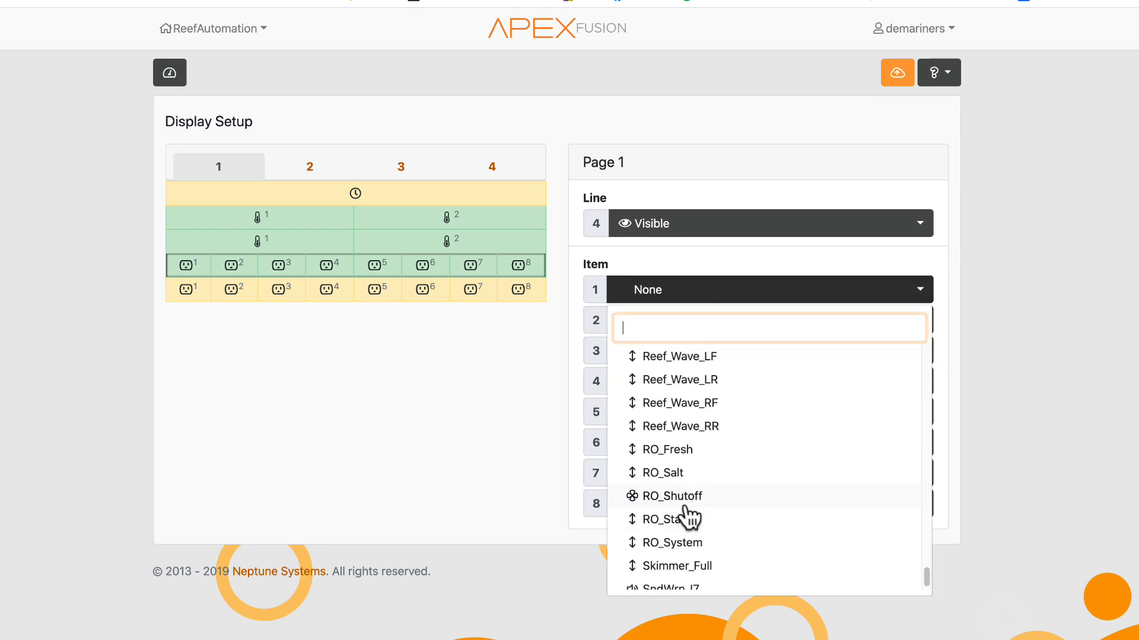
left_click(912, 111)
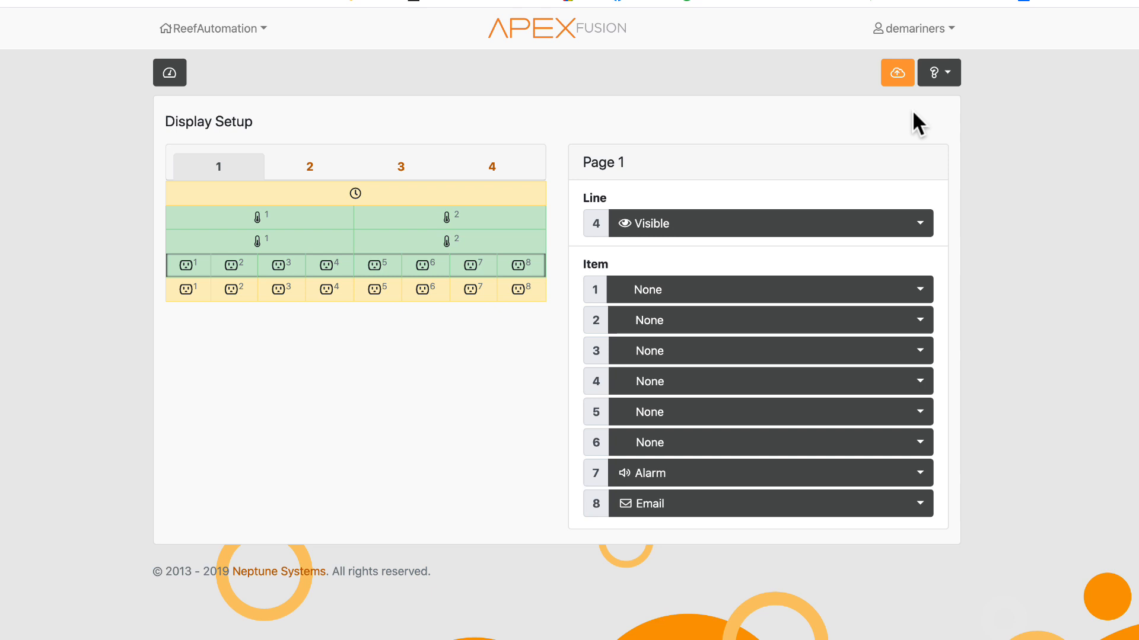
left_click(687, 226)
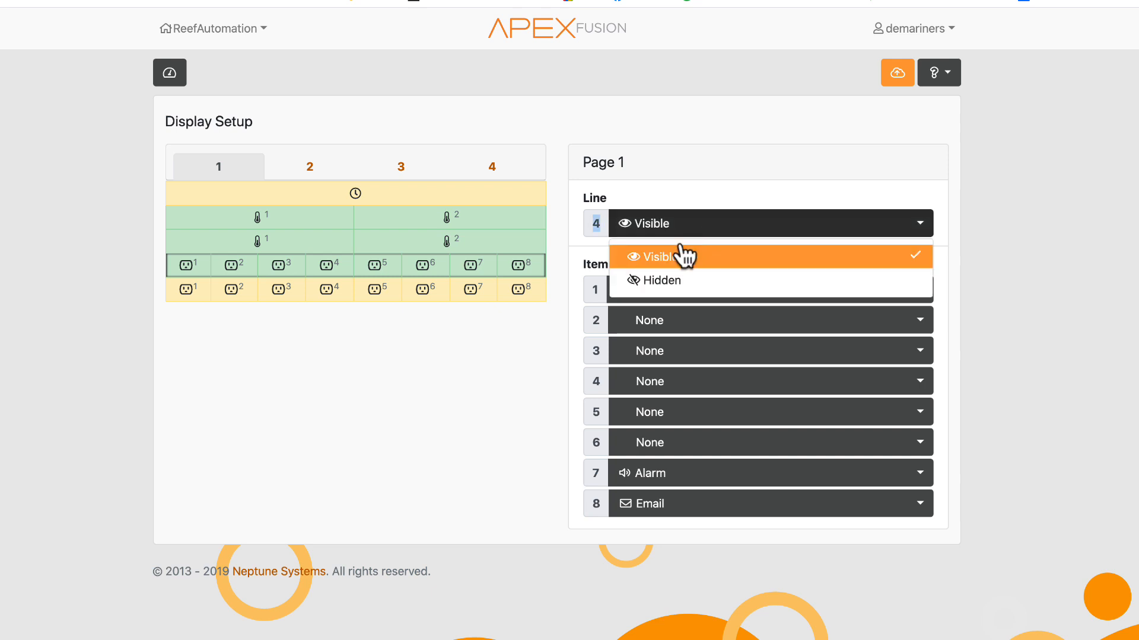
left_click(661, 297)
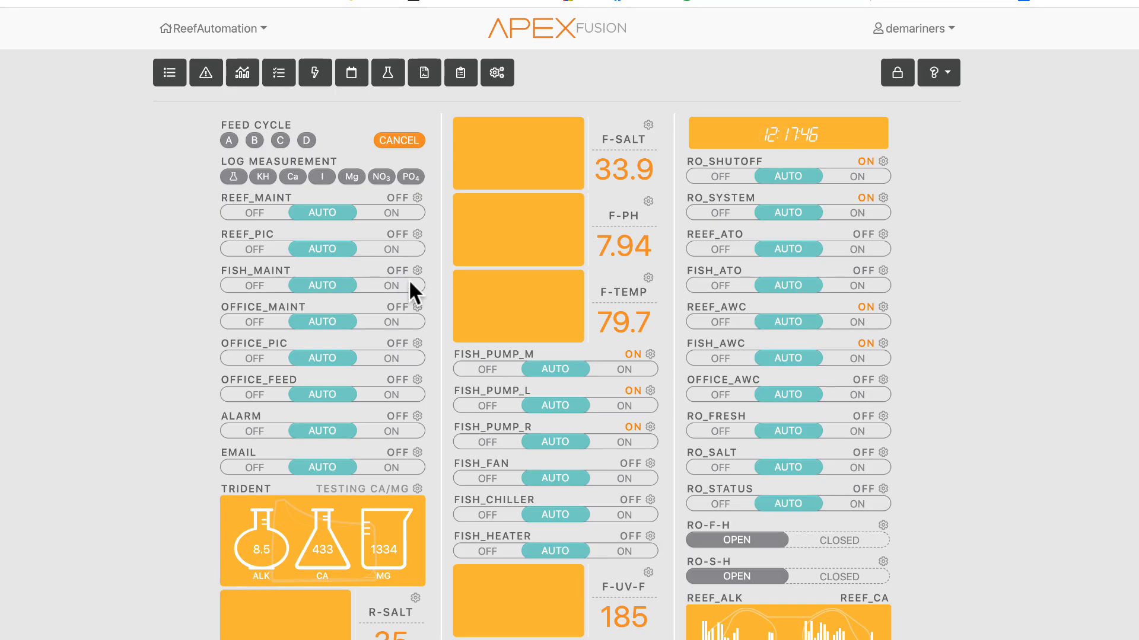
- Open the Fish_Maint output's configuration from the display grid, browse its icon choices, and return to the dashboard
left_click(417, 270)
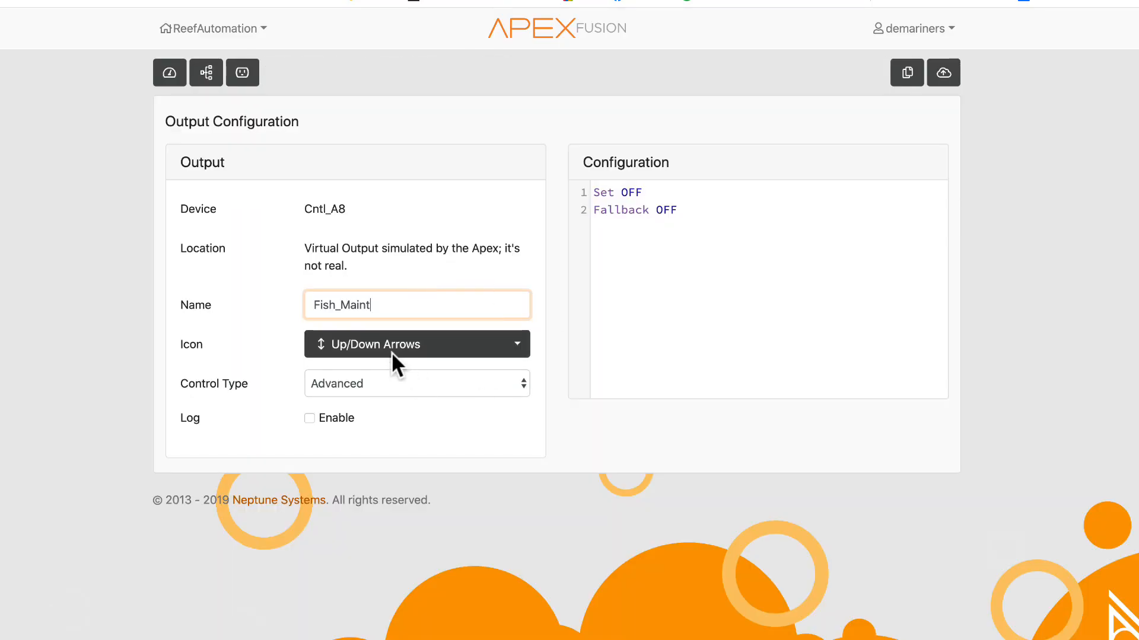
left_click(392, 353)
scroll(393, 605, "up", 3)
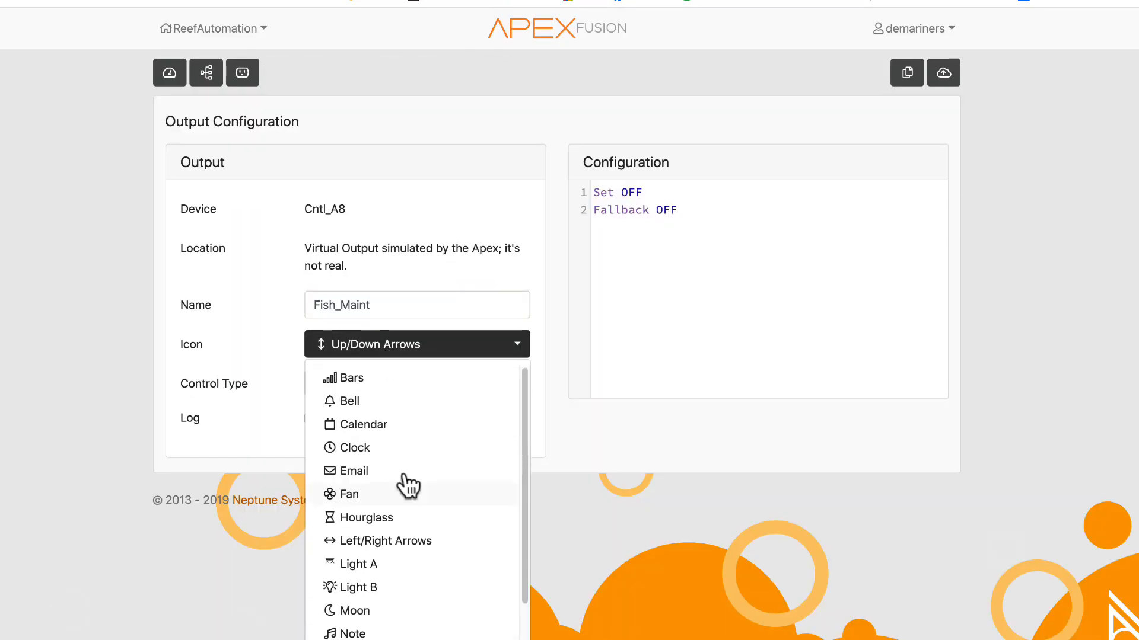
scroll(408, 486, "down", 2)
scroll(408, 478, "up", 2)
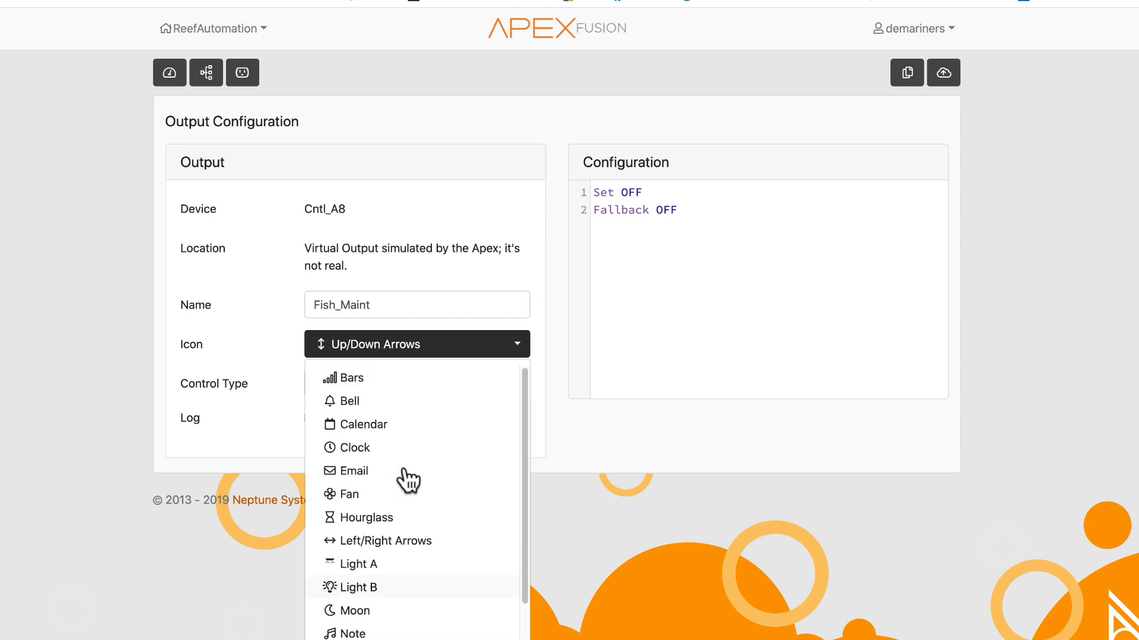
left_click(224, 401)
left_click(170, 72)
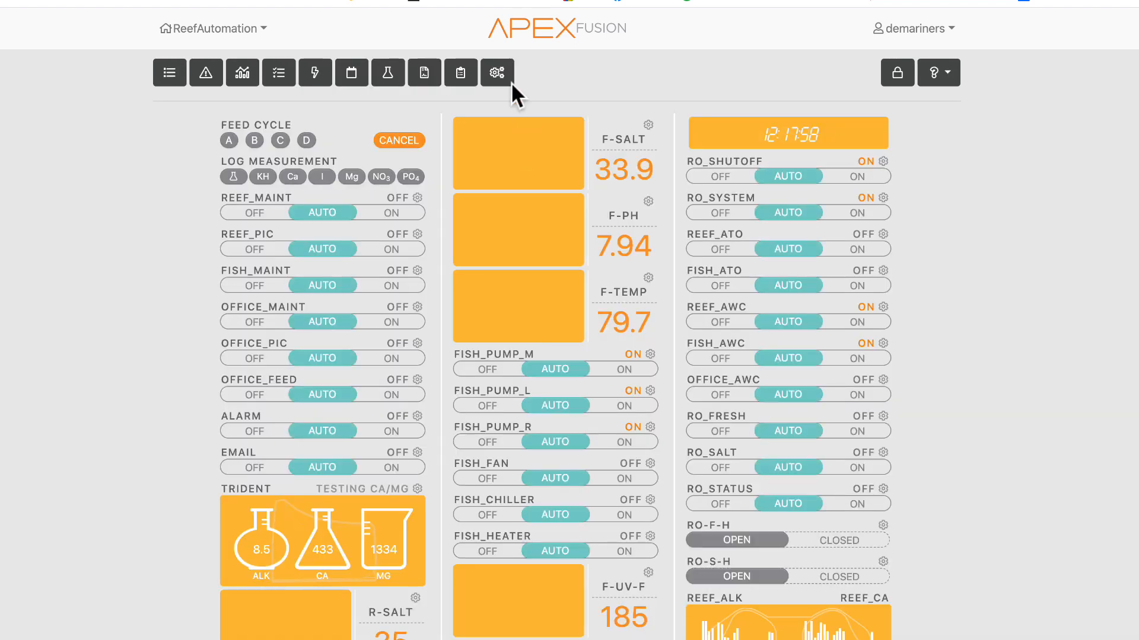
- Open the Misc Setup page from the setup tools
left_click(498, 76)
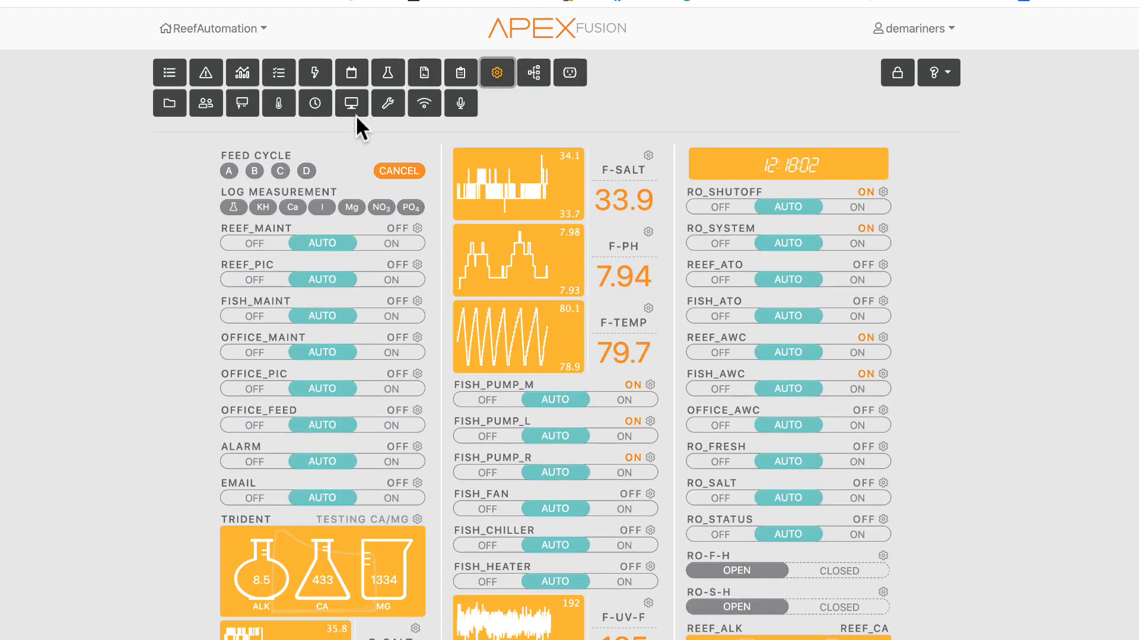
left_click(387, 105)
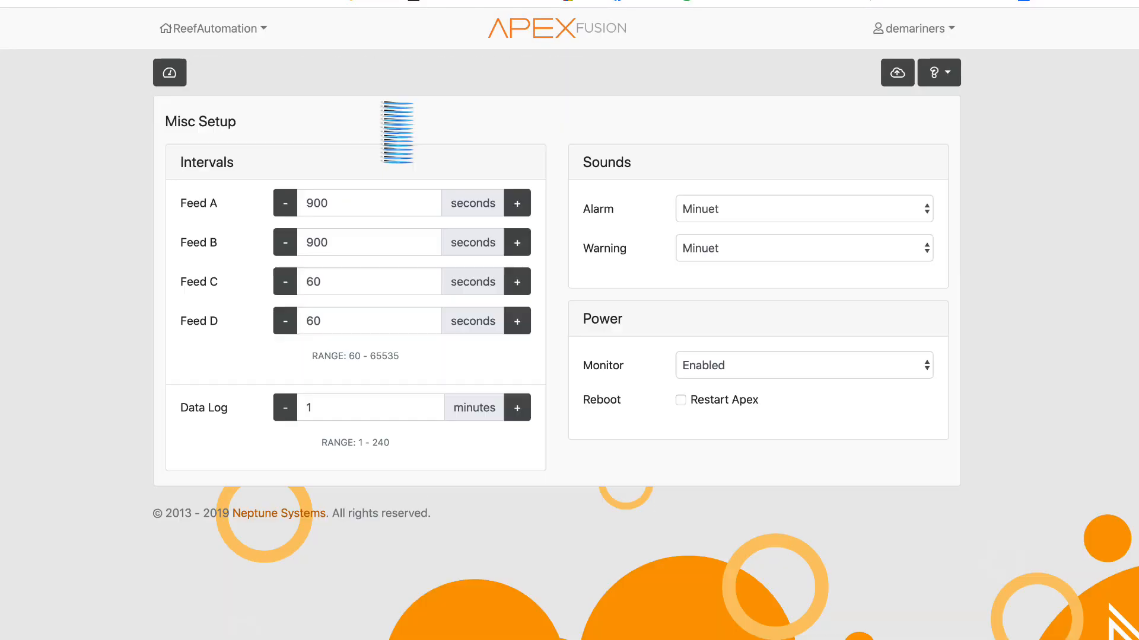
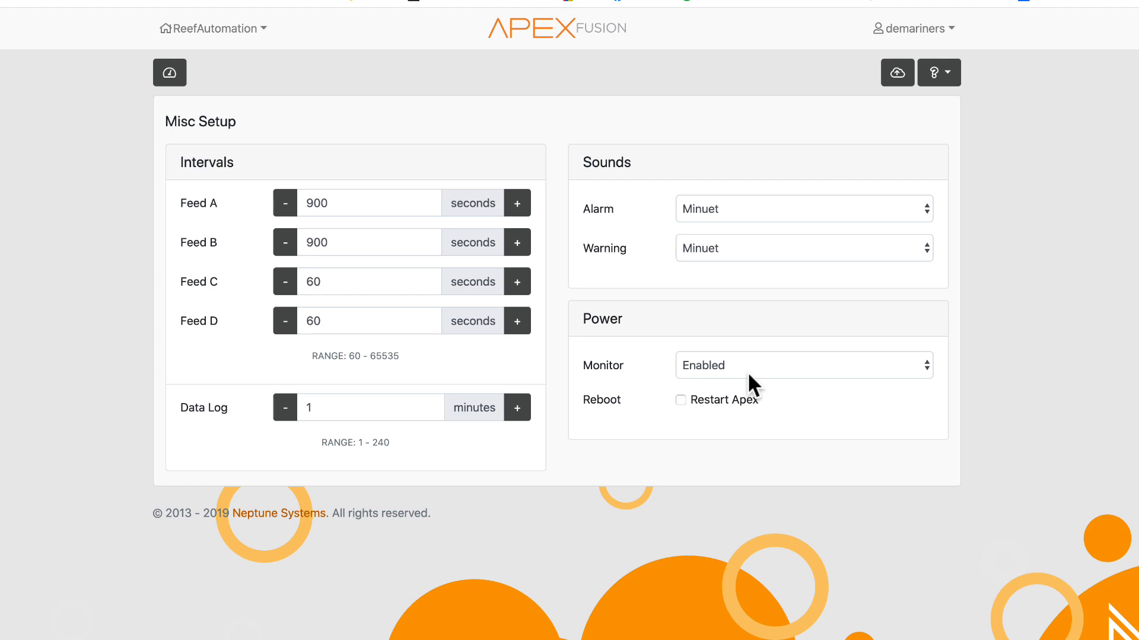
- Inspect the Data Log interval on Misc Setup, then open the Network Setup page from the dashboard
left_click(325, 408)
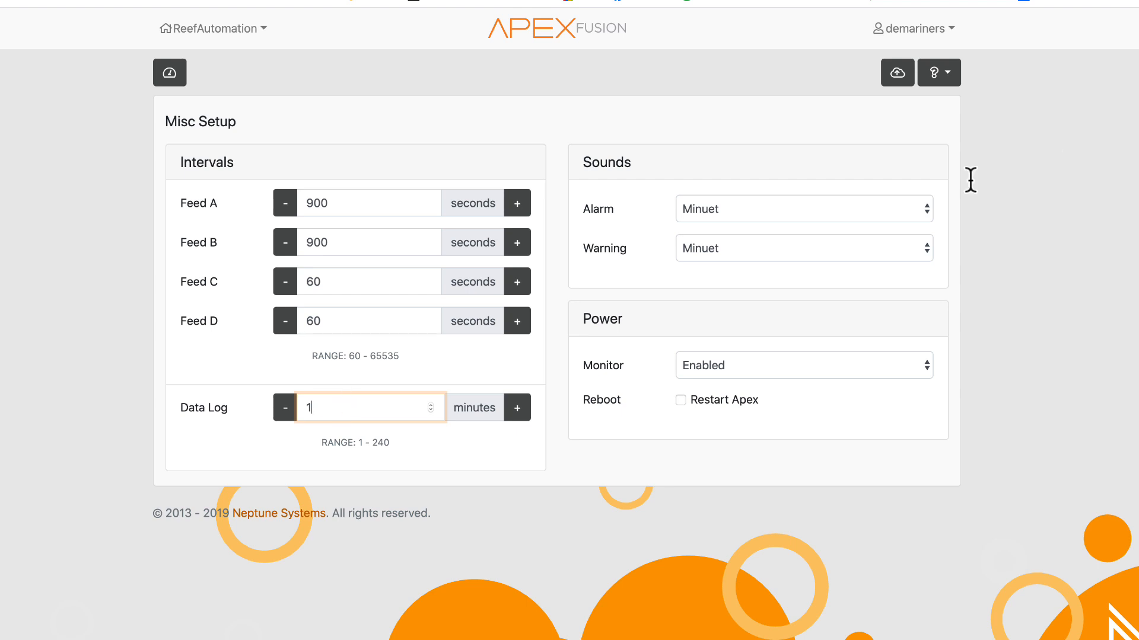
left_click(177, 77)
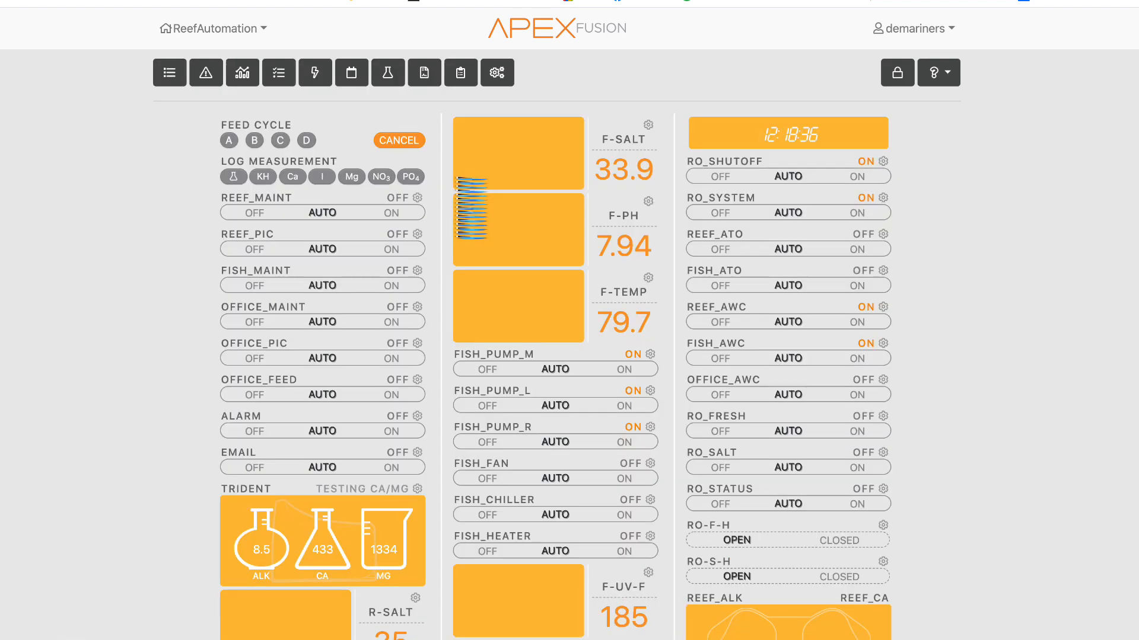
left_click(497, 73)
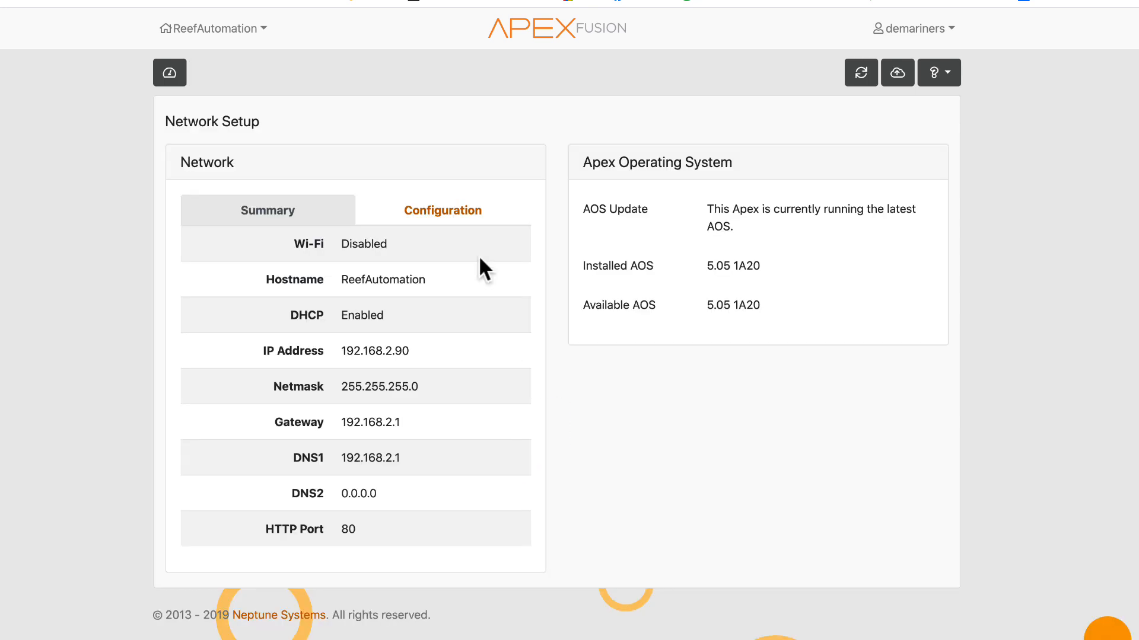
- Open the network configuration form and preview the Wi-Fi connection type
left_click(443, 213)
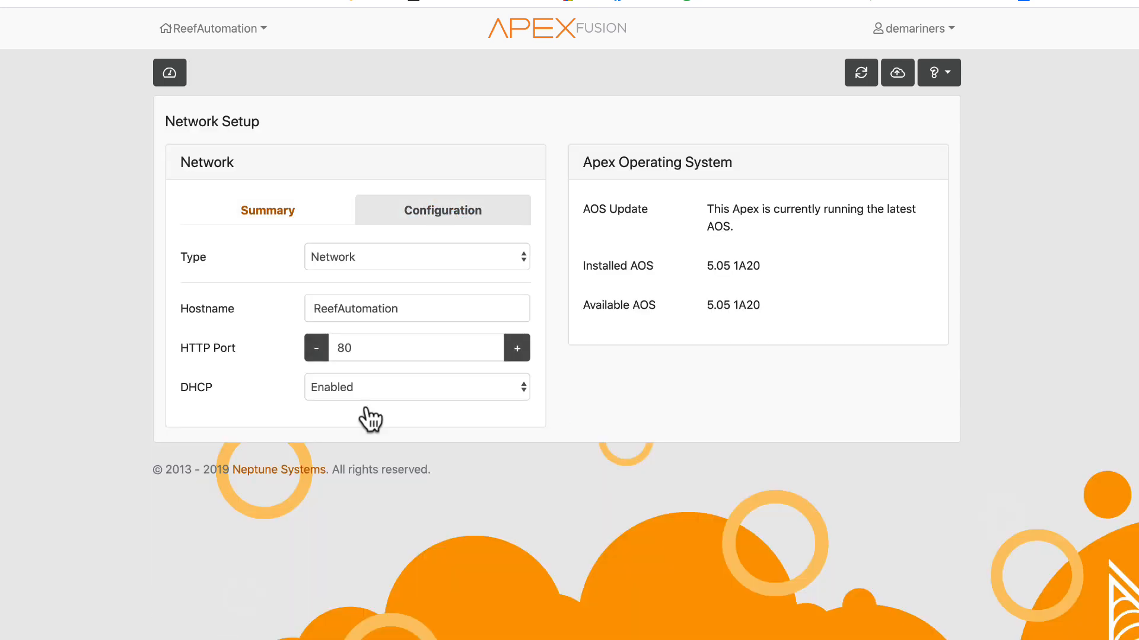
left_click(355, 310)
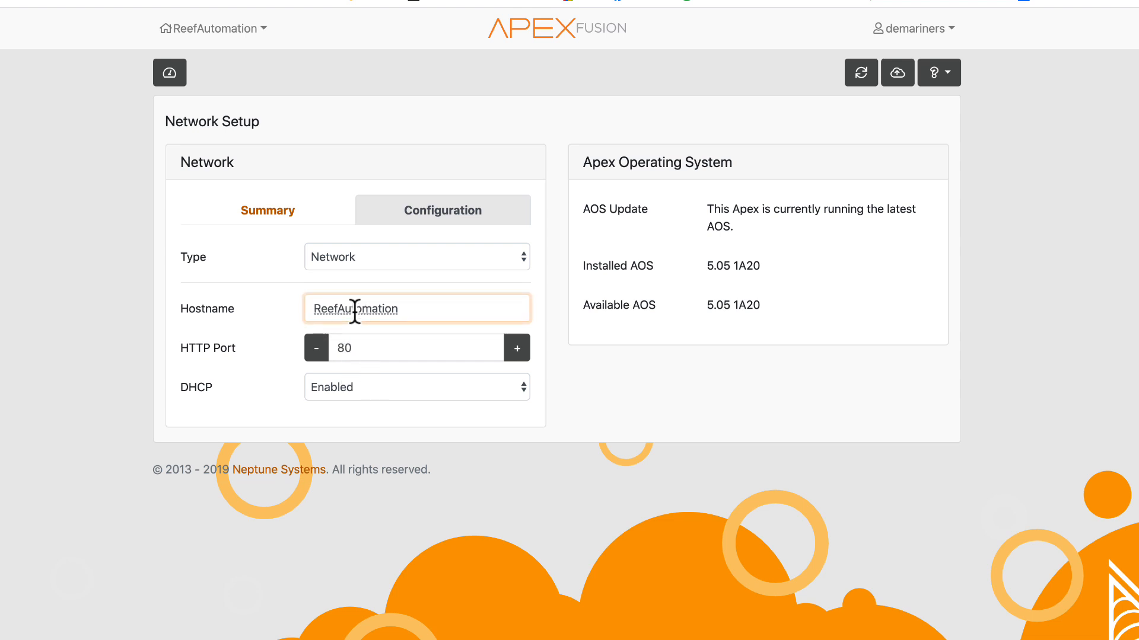
left_click(380, 255)
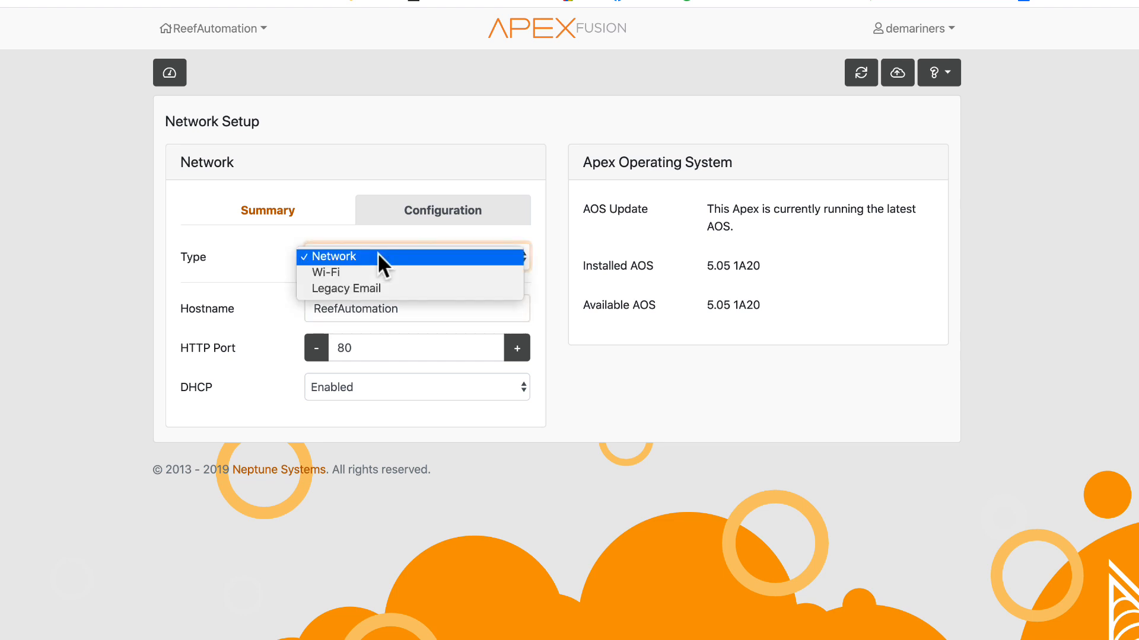
left_click(377, 252)
left_click(389, 267)
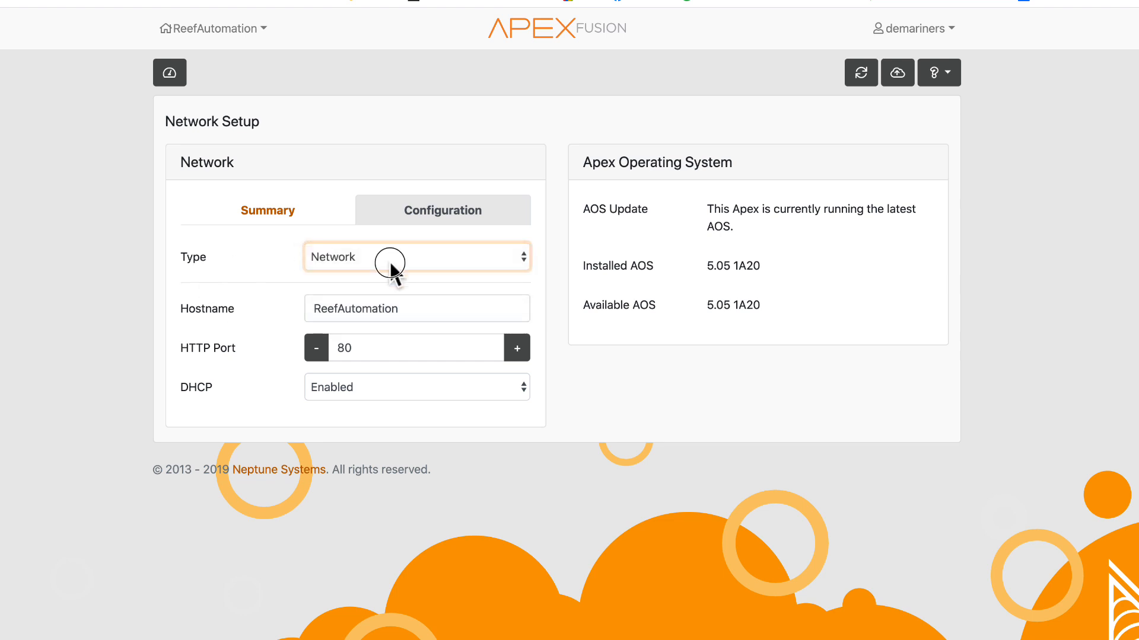
left_click(364, 276)
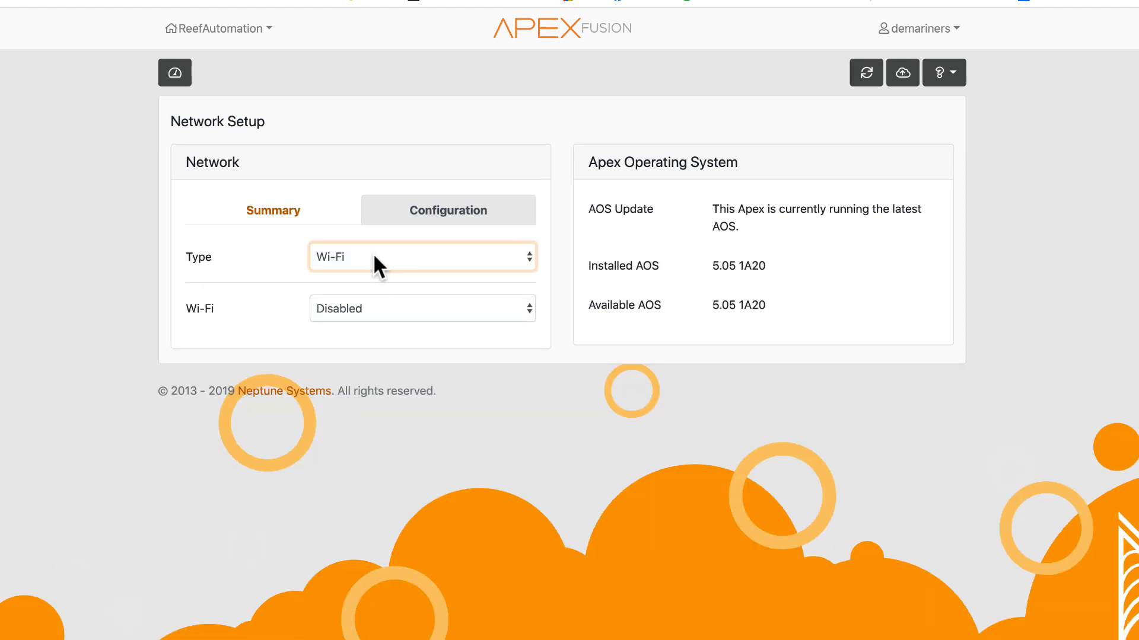
- Preview the Legacy Email connection type, then set the connection type back to Network
left_click(373, 254)
left_click(374, 273)
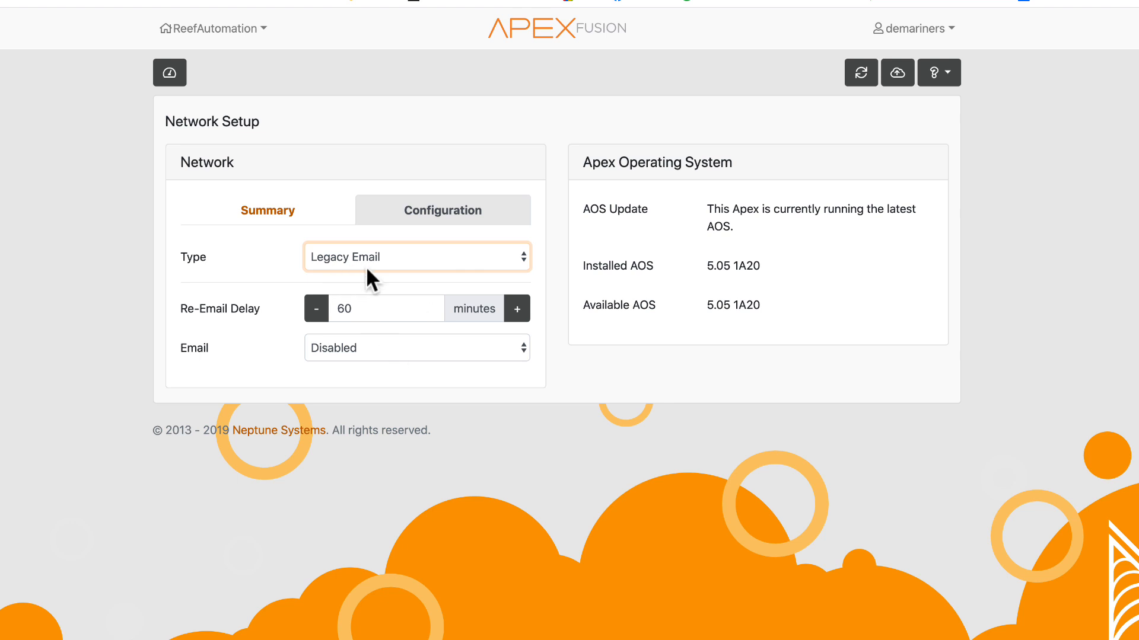
left_click(385, 257)
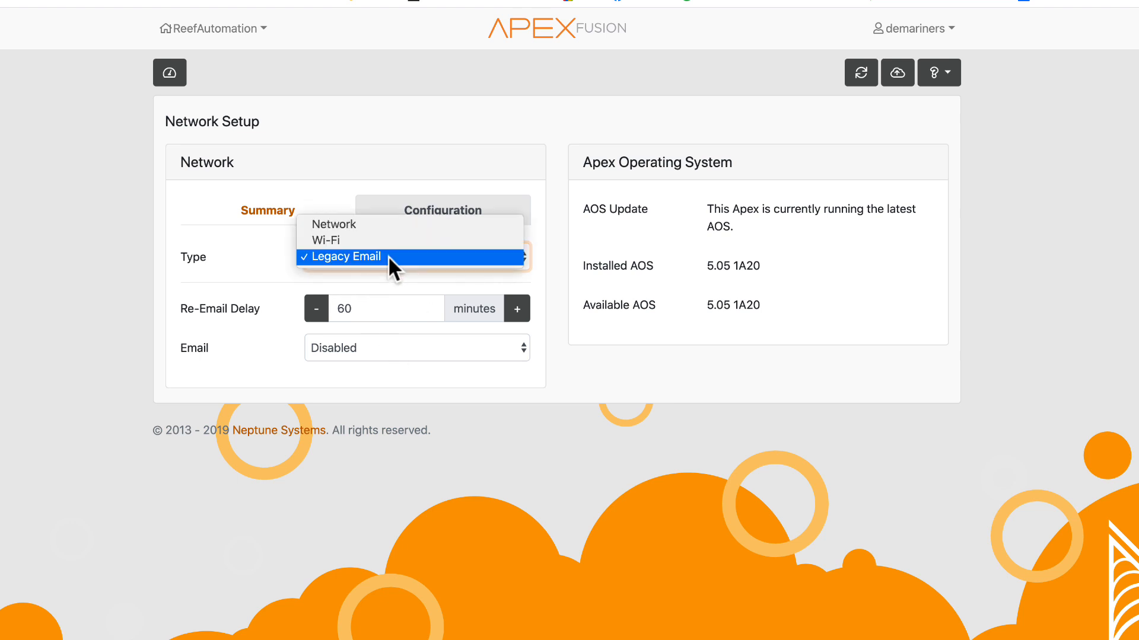
left_click(353, 226)
- Inspect the HTTP Port field and configuration tab, then return to the dashboard
double_click(356, 348)
left_click(391, 344)
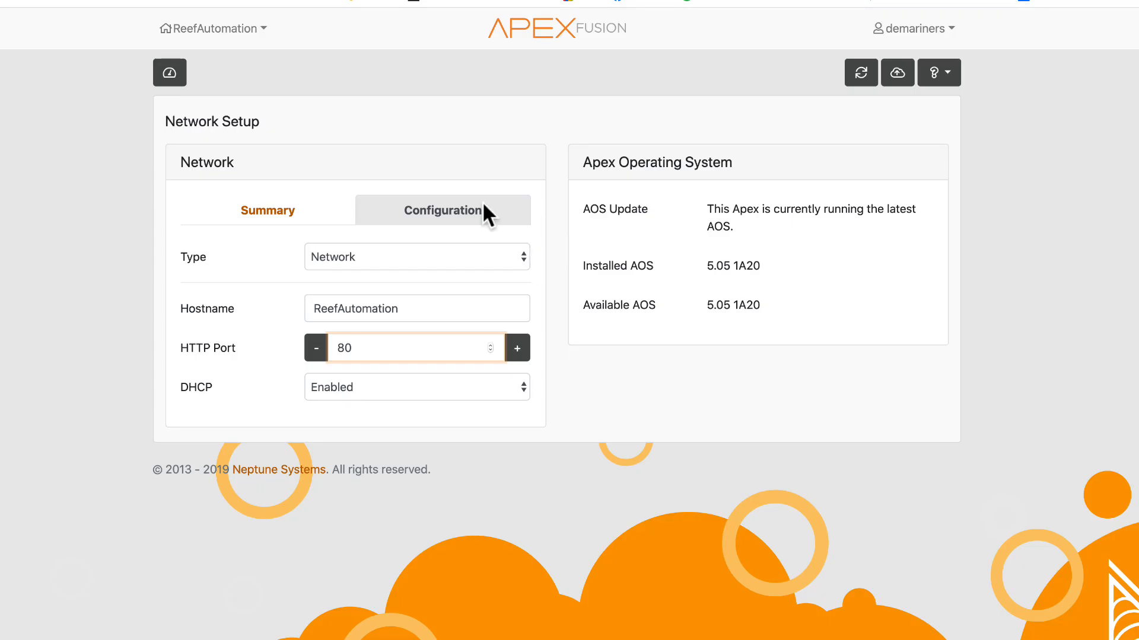
left_click(463, 205)
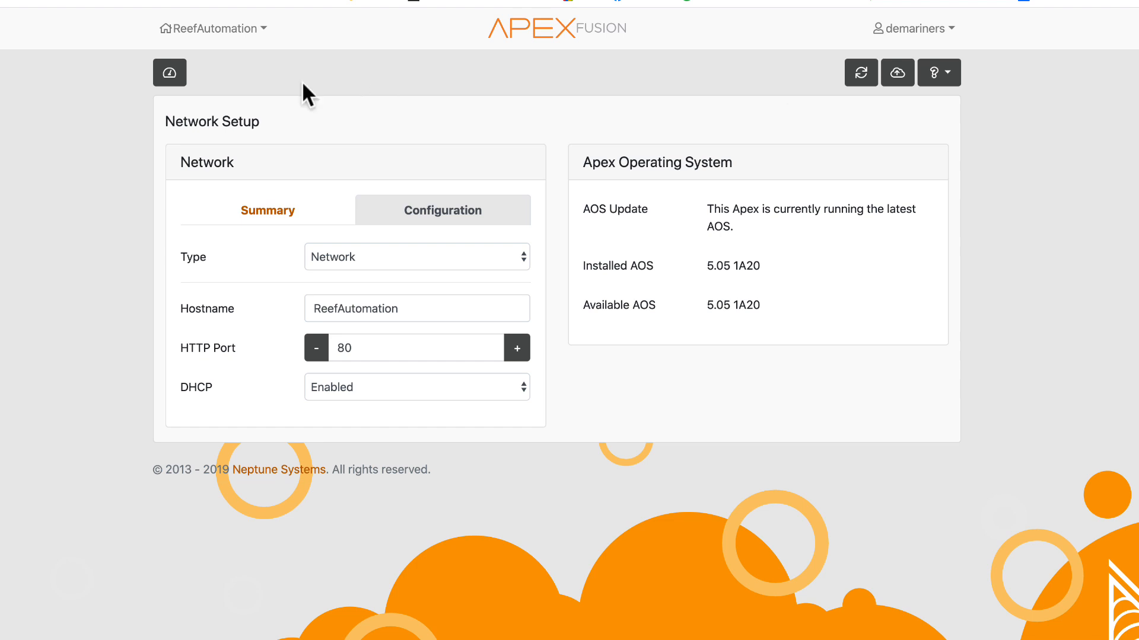
left_click(170, 72)
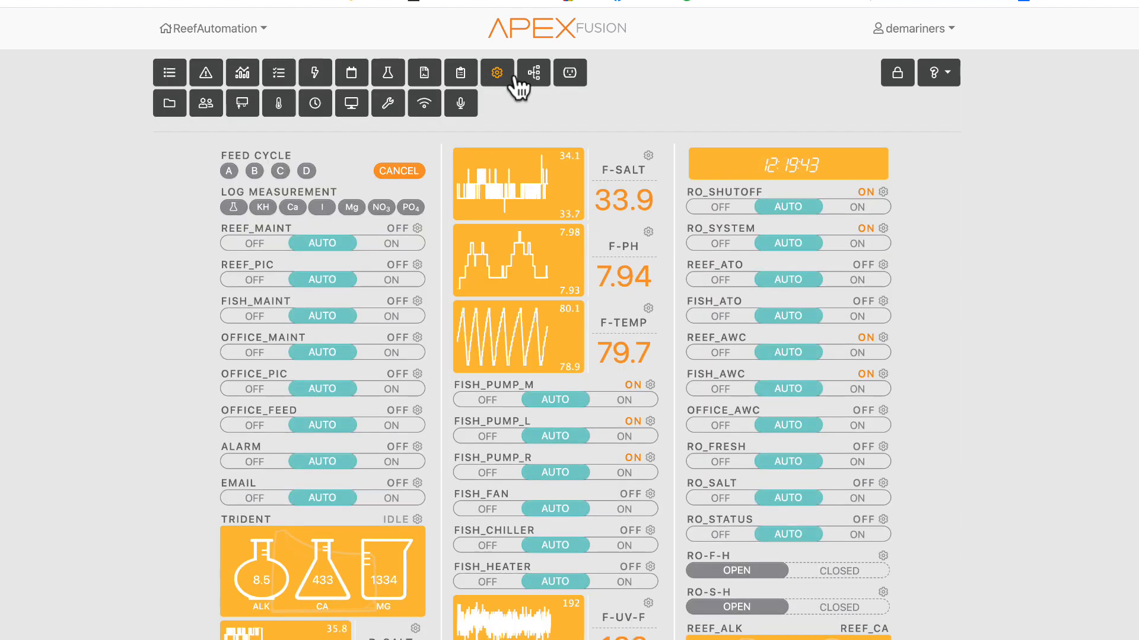
- Open the Voice page and review its status report items and aliases
left_click(463, 101)
scroll(398, 486, "down", 4)
scroll(398, 486, "up", 4)
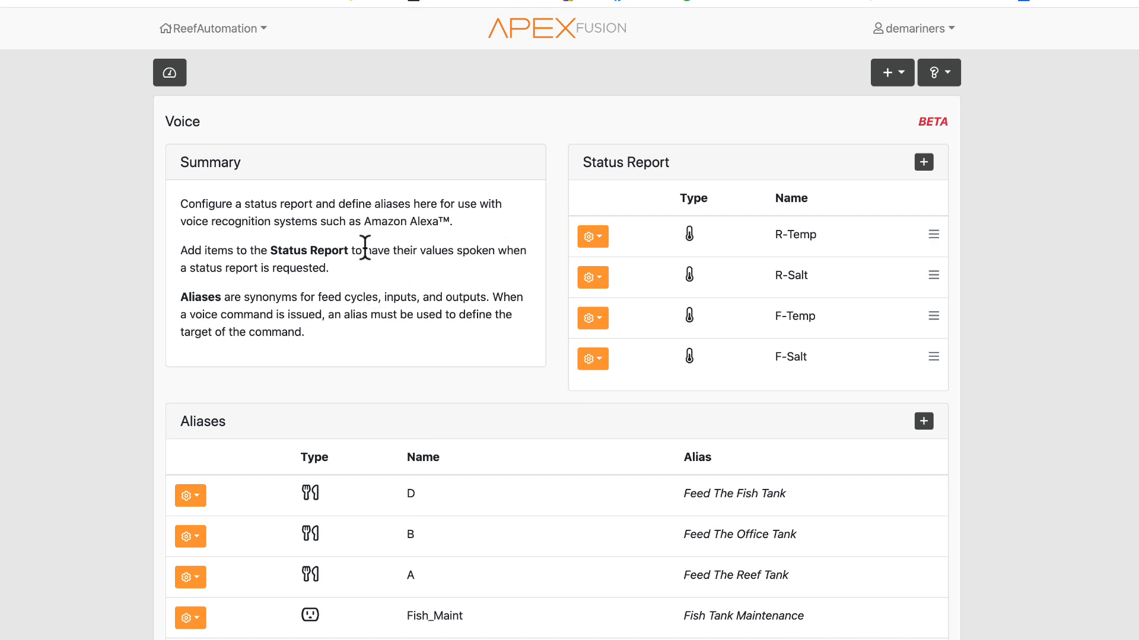
scroll(409, 267, "down", 4)
scroll(427, 318, "up", 4)
scroll(821, 379, "down", 5)
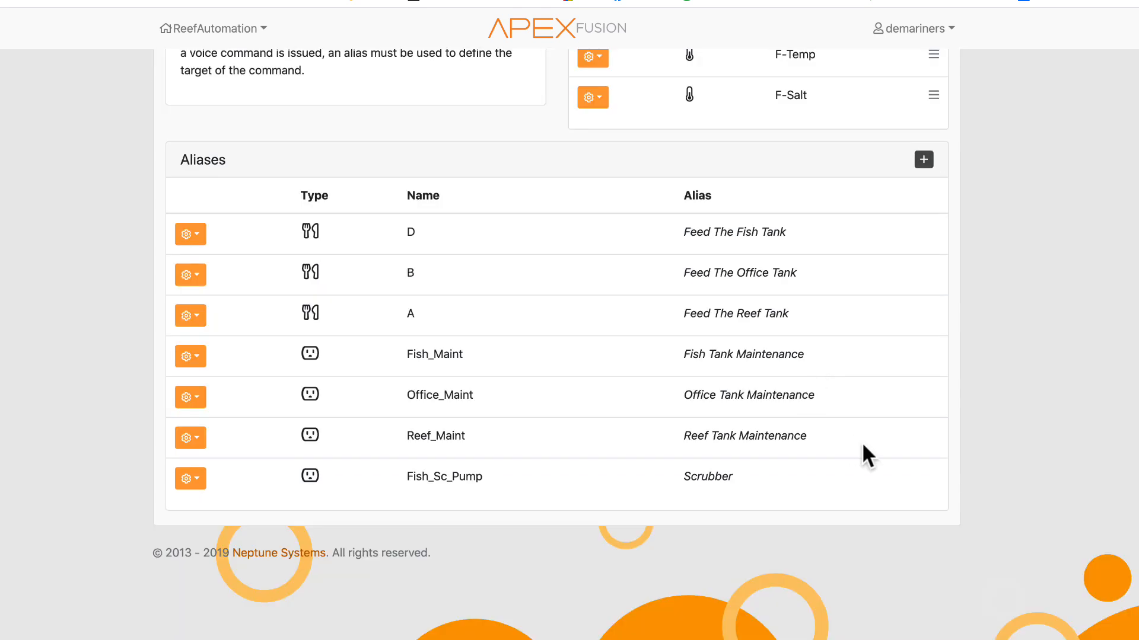
scroll(708, 460, "up", 4)
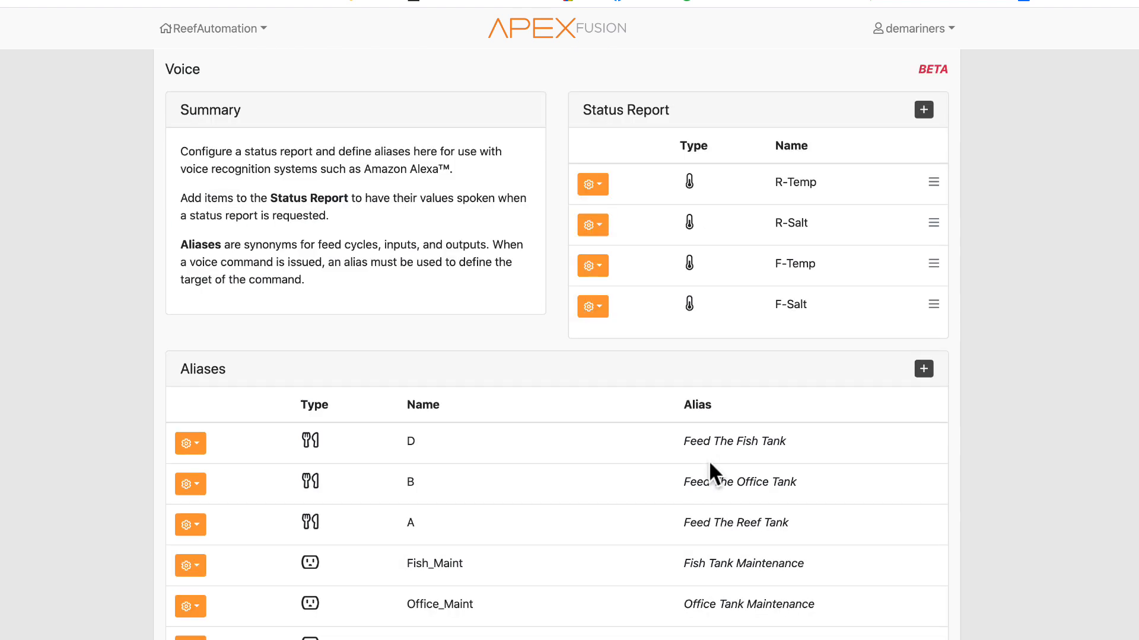
scroll(433, 504, "up", 1)
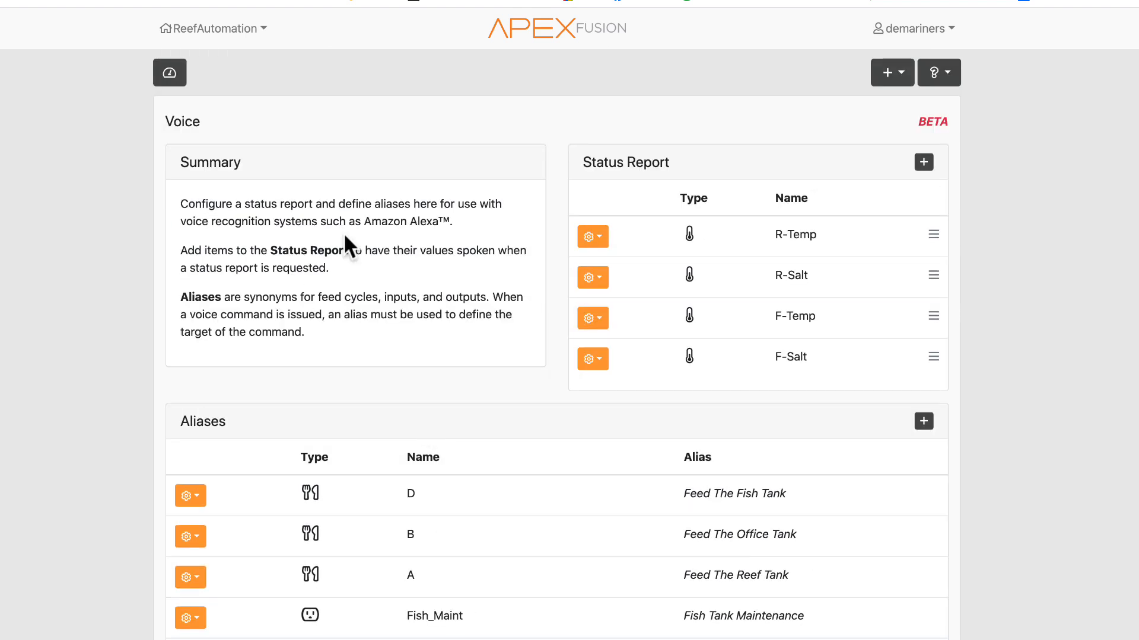
- Open the dashboard's help information and expand its Customization, Safety Covers, Controls and Tips sections, then close it
left_click(166, 74)
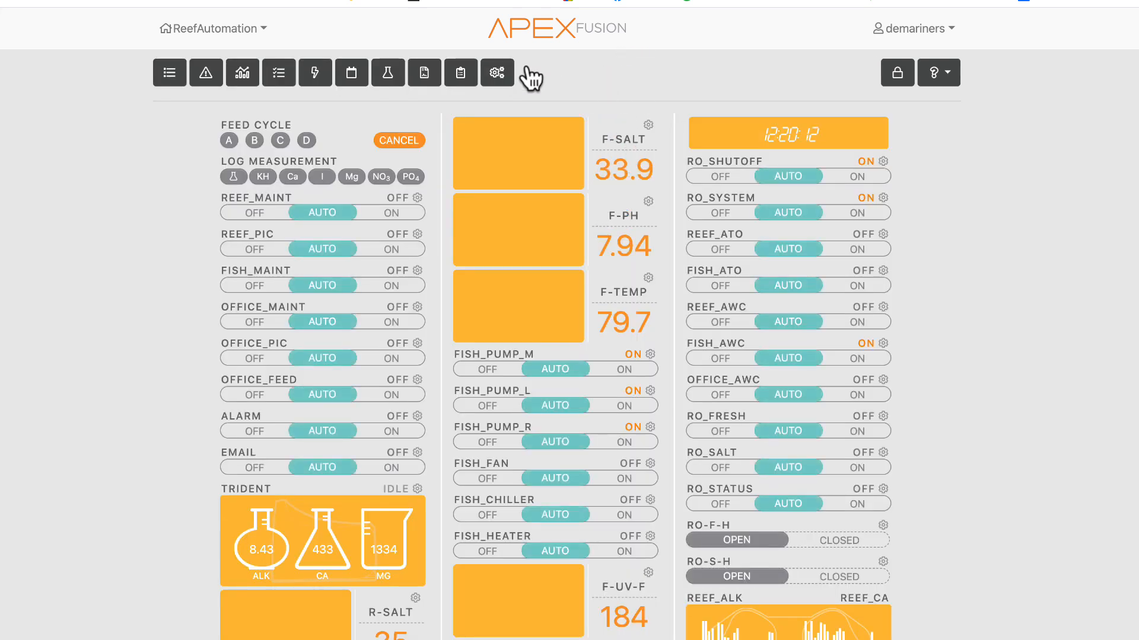
left_click(935, 73)
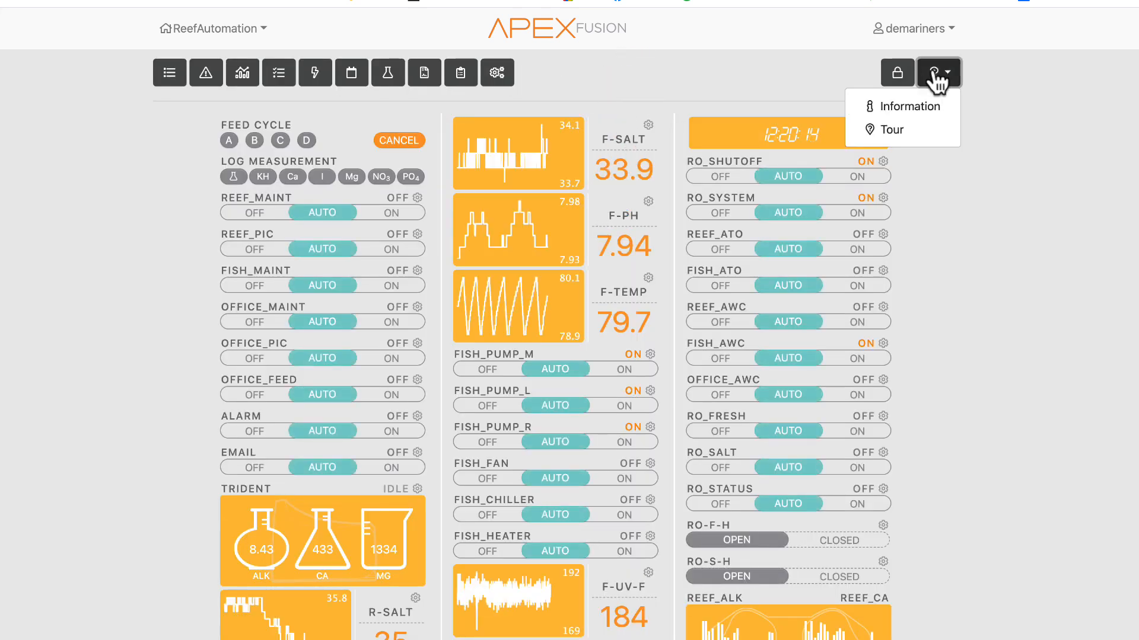
left_click(925, 110)
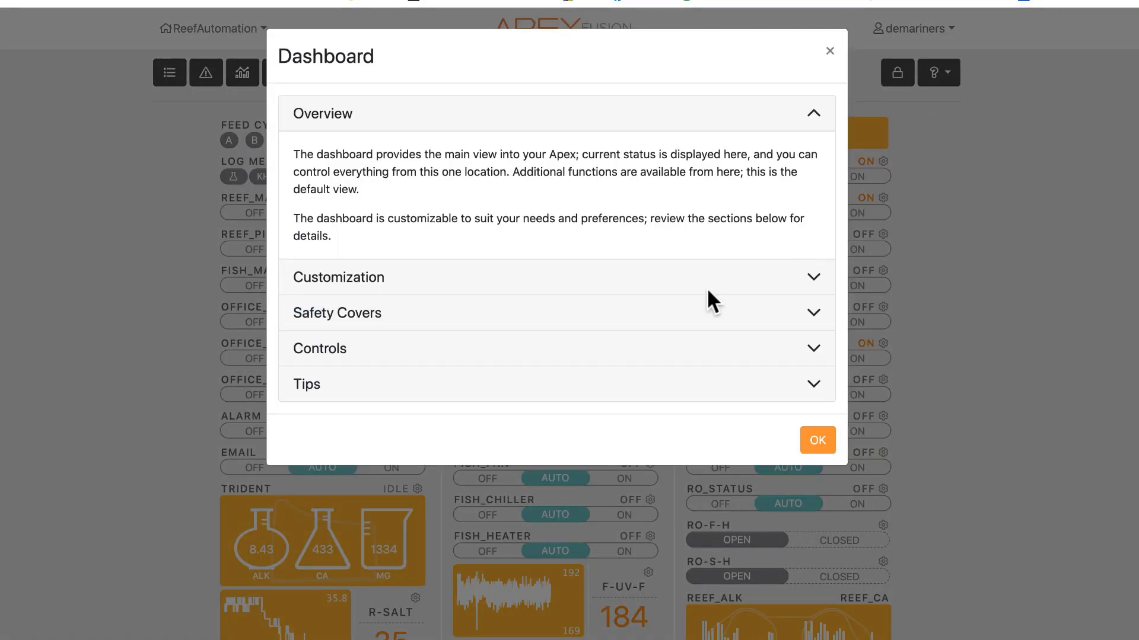
left_click(405, 271)
scroll(467, 520, "down", 2)
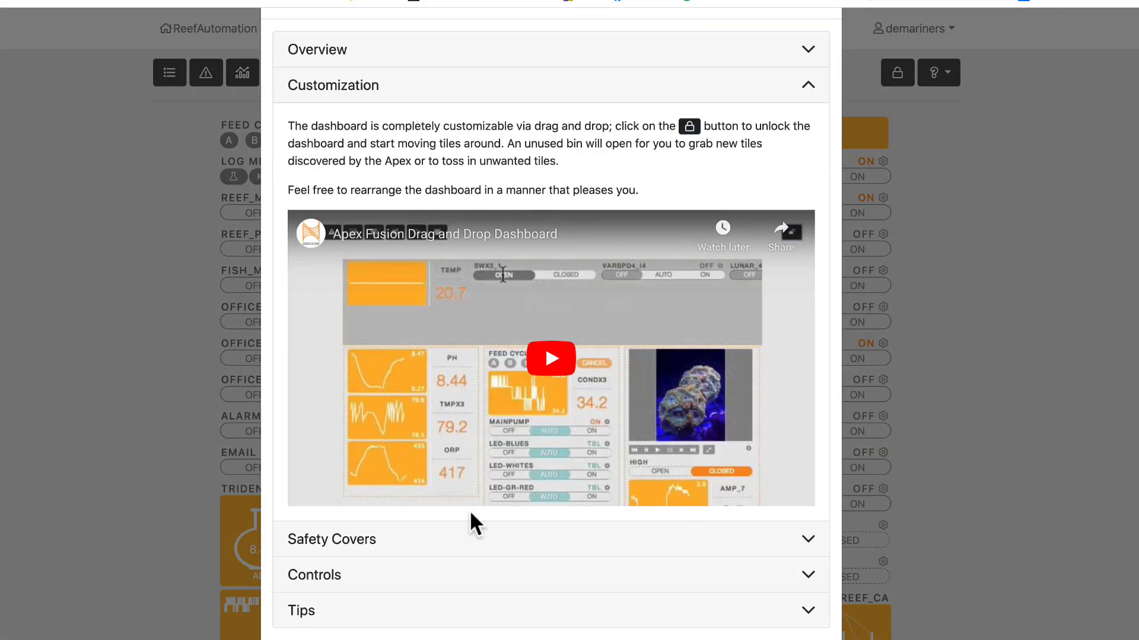
left_click(403, 550)
left_click(356, 432)
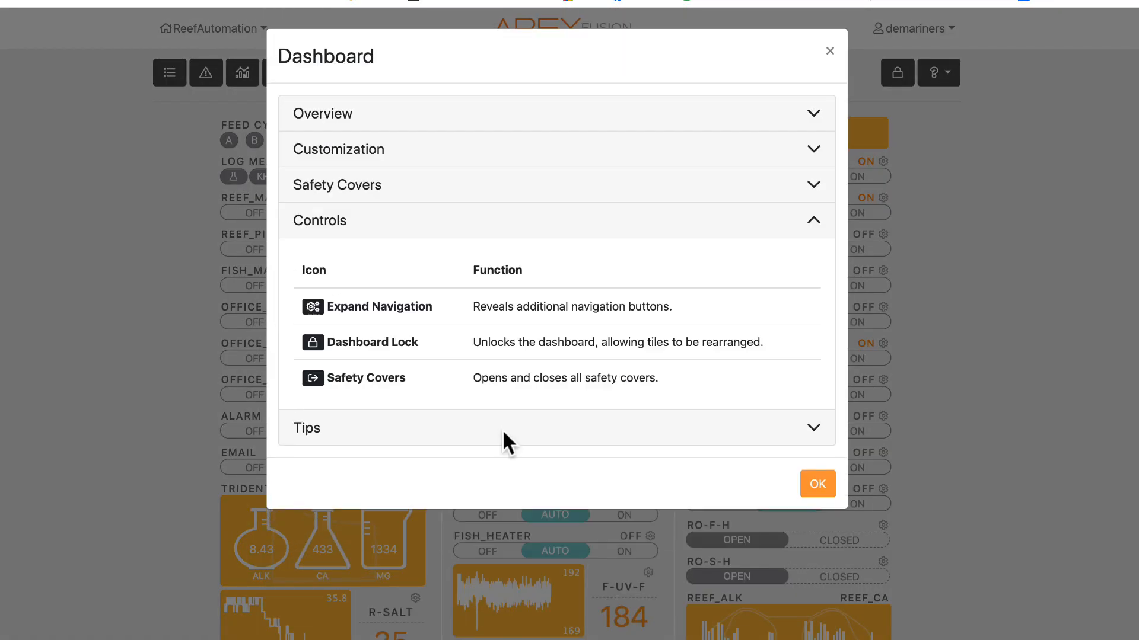
left_click(470, 439)
left_click(377, 214)
left_click(848, 477)
- Open the account menu and the help menu to view their options, then close them
left_click(915, 31)
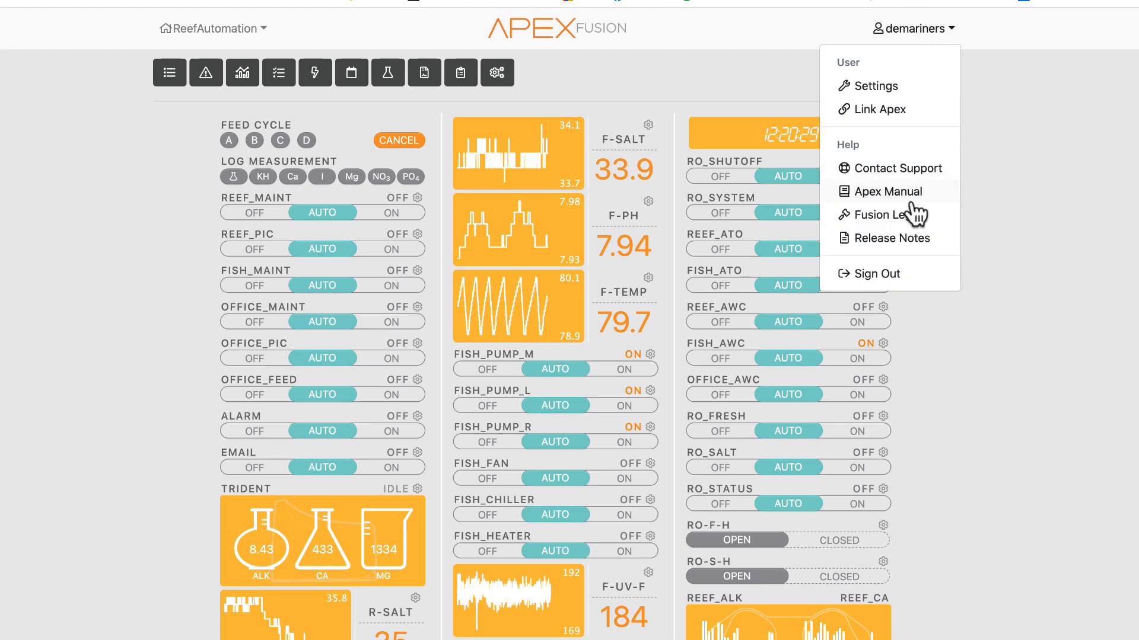
left_click(1029, 160)
left_click(935, 73)
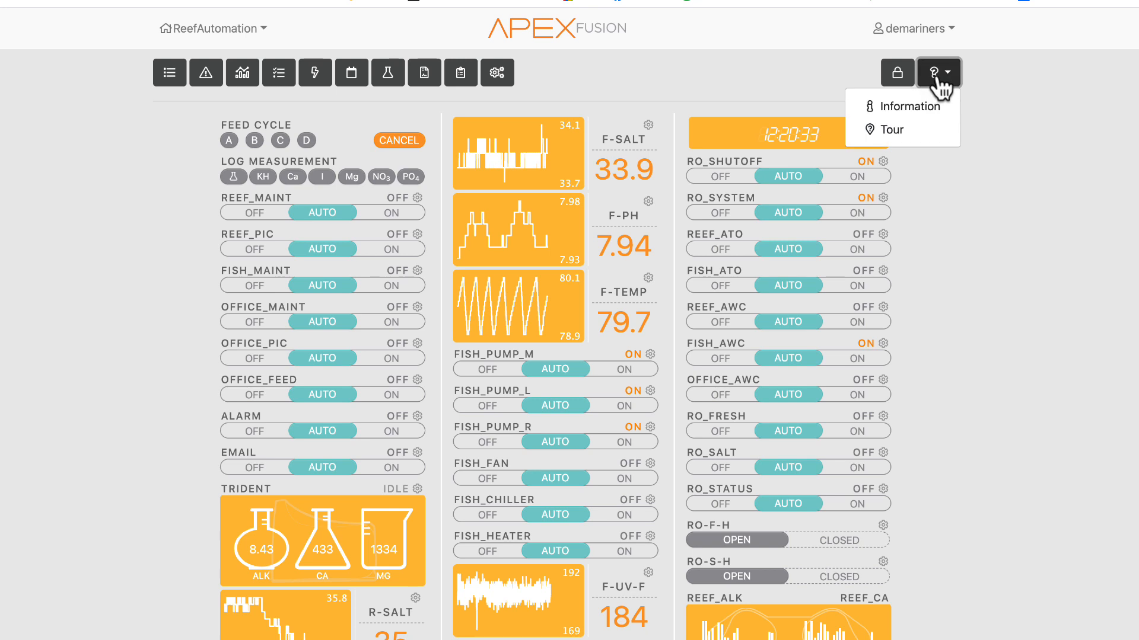
left_click(935, 80)
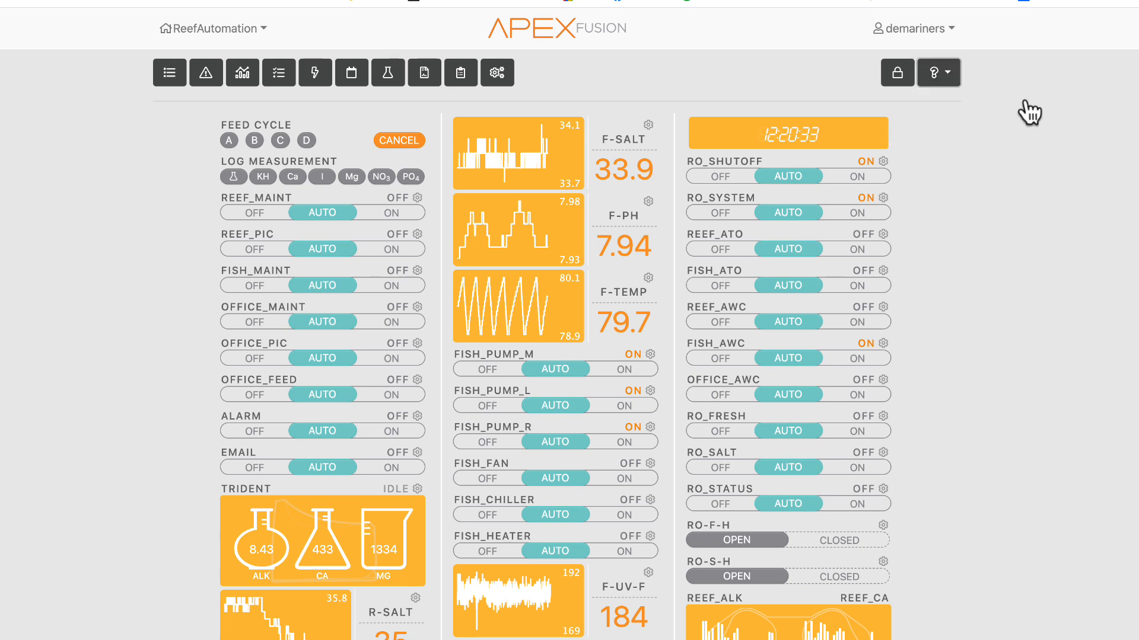
- Open the Configuration Summary page from the Apex navigation menu
left_click(242, 33)
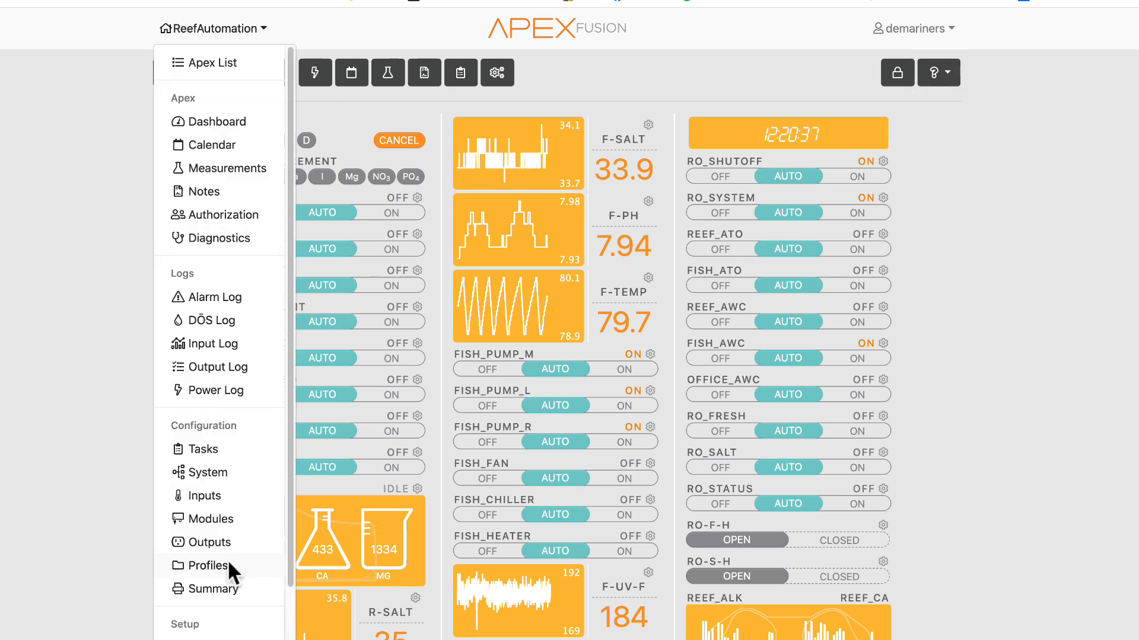
scroll(205, 545, "down", 2)
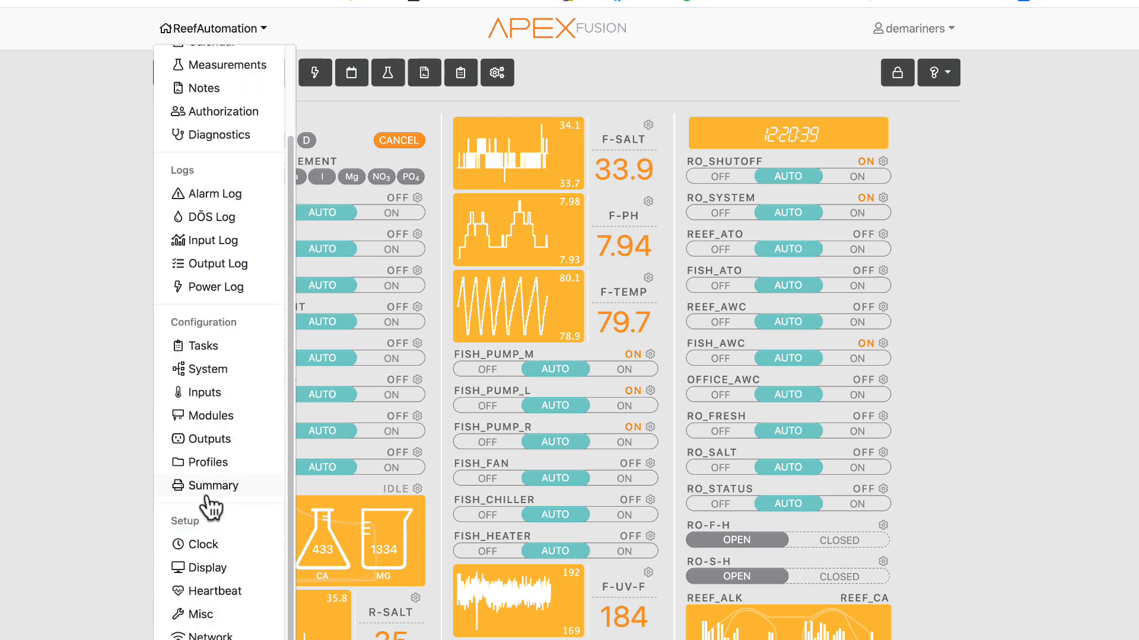
scroll(211, 507, "up", 2)
left_click(181, 36)
left_click(212, 31)
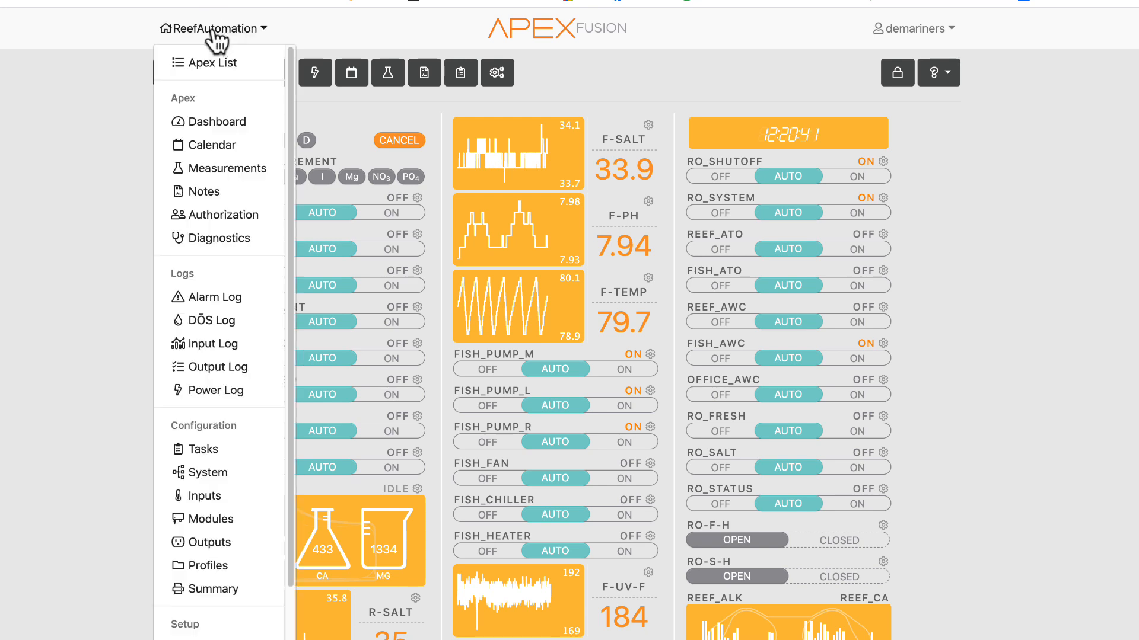
left_click(223, 590)
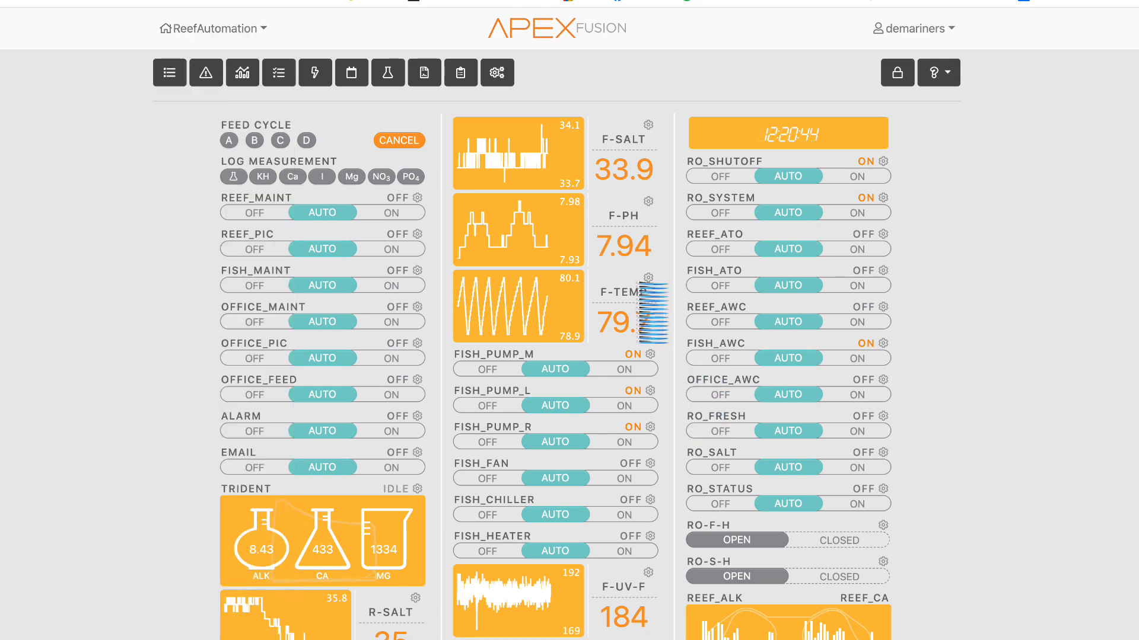
- Scroll through the configuration summary's system, modules, inputs and output programs
scroll(639, 287, "down", 6)
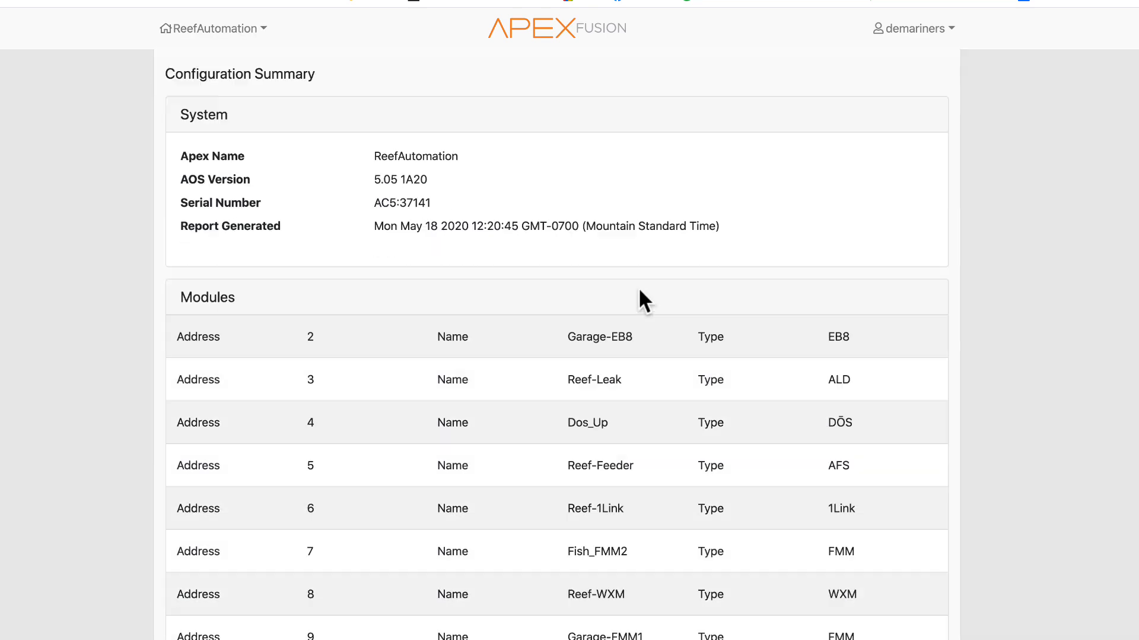
scroll(465, 353, "up", 4)
scroll(465, 353, "down", 20)
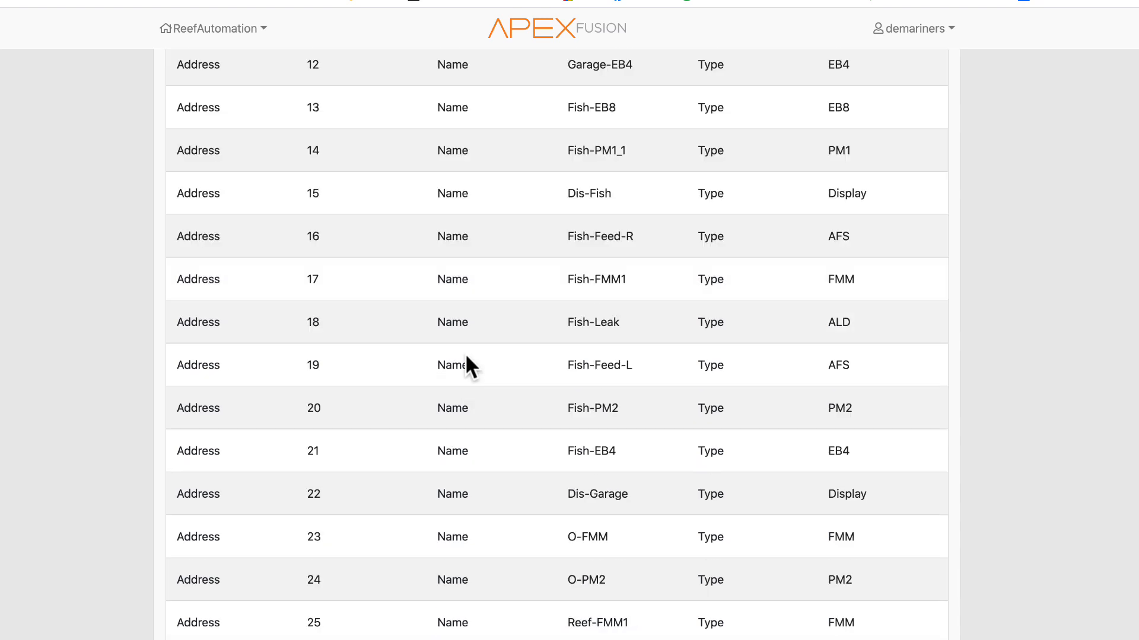
scroll(465, 353, "down", 6)
scroll(465, 353, "up", 14)
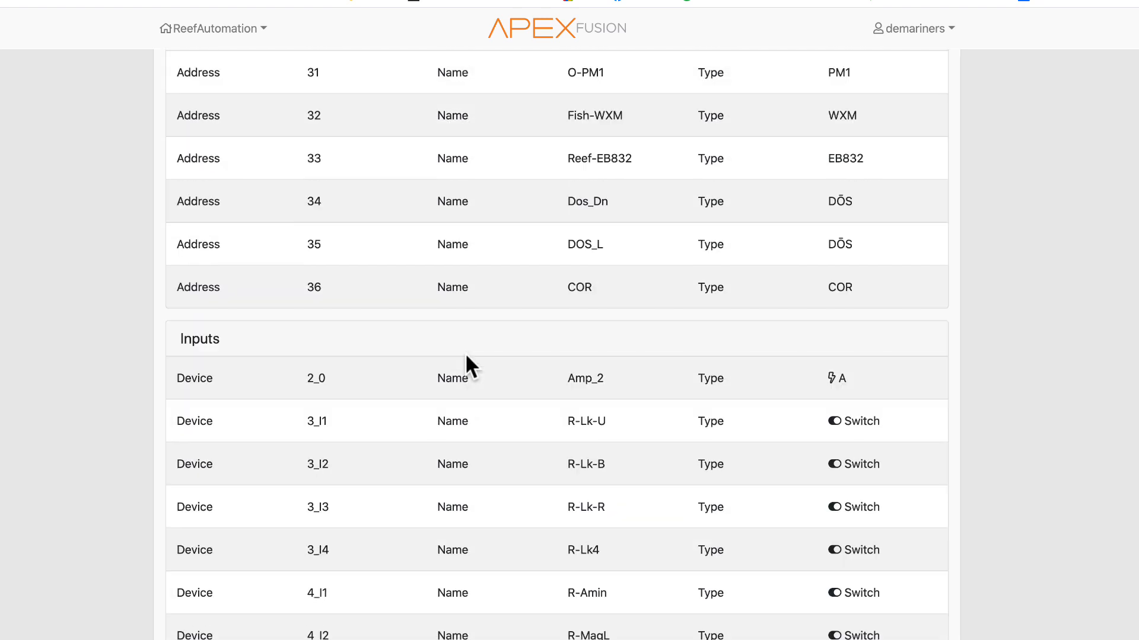
scroll(465, 353, "down", 20)
scroll(465, 354, "down", 20)
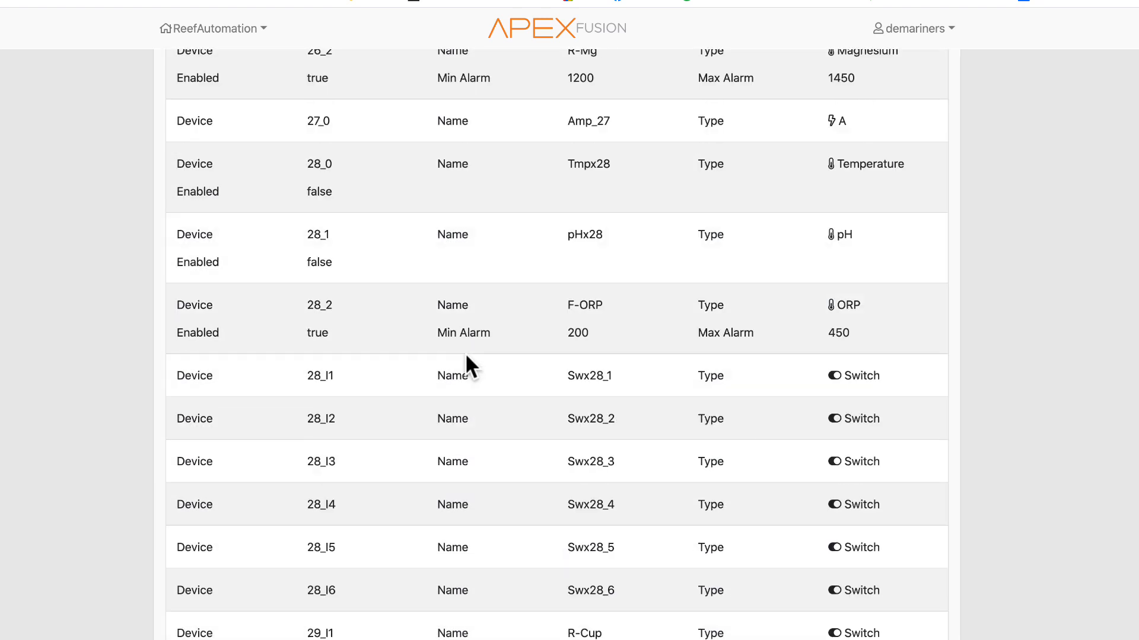
scroll(466, 356, "down", 15)
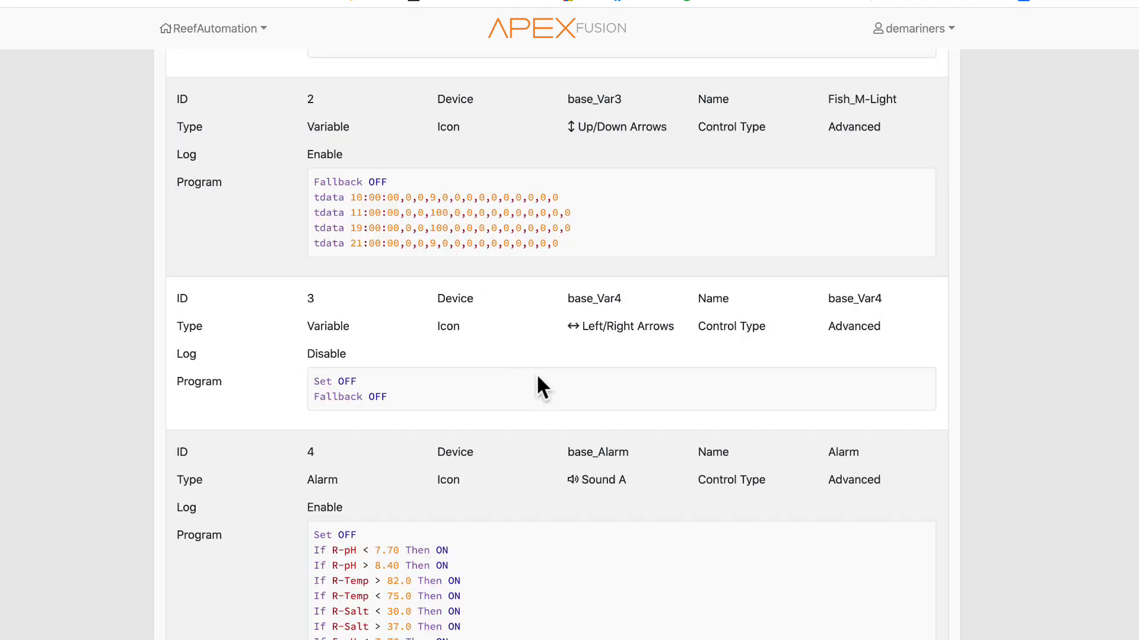
scroll(489, 319, "down", 20)
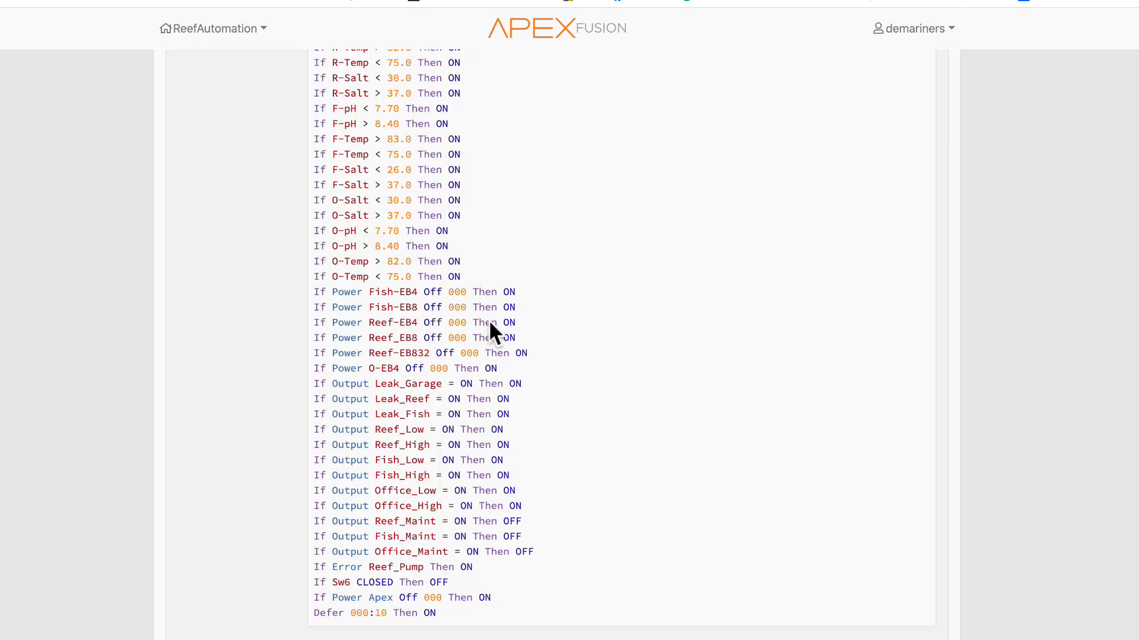
- Browse the remaining output program definitions in the configuration summary, then return to its top
scroll(488, 318, "down", 20)
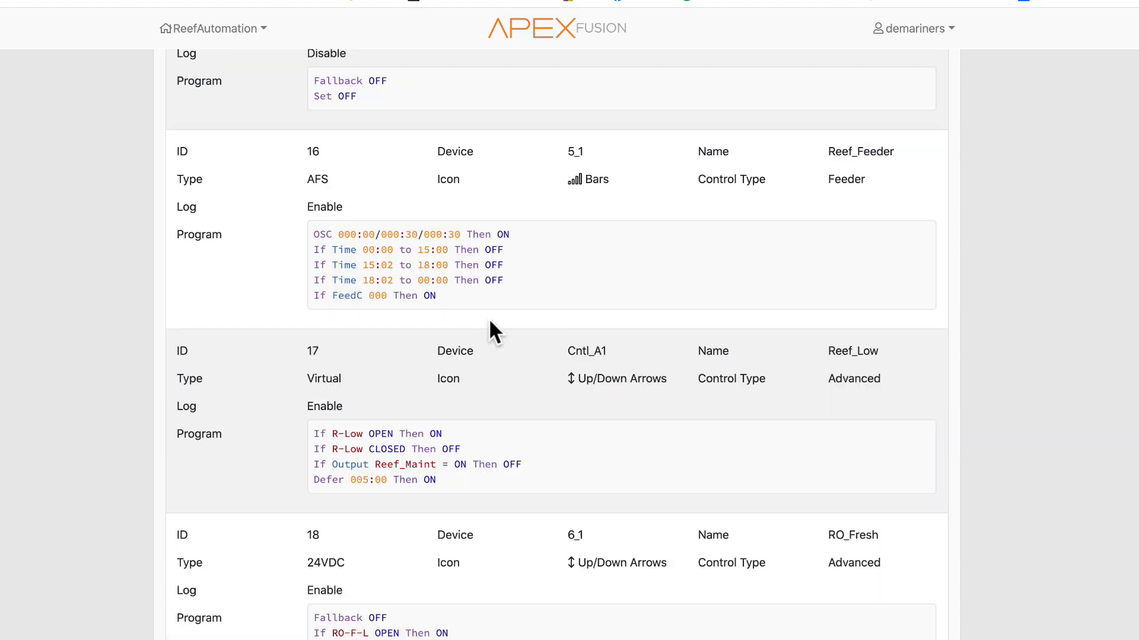
scroll(489, 329, "down", 20)
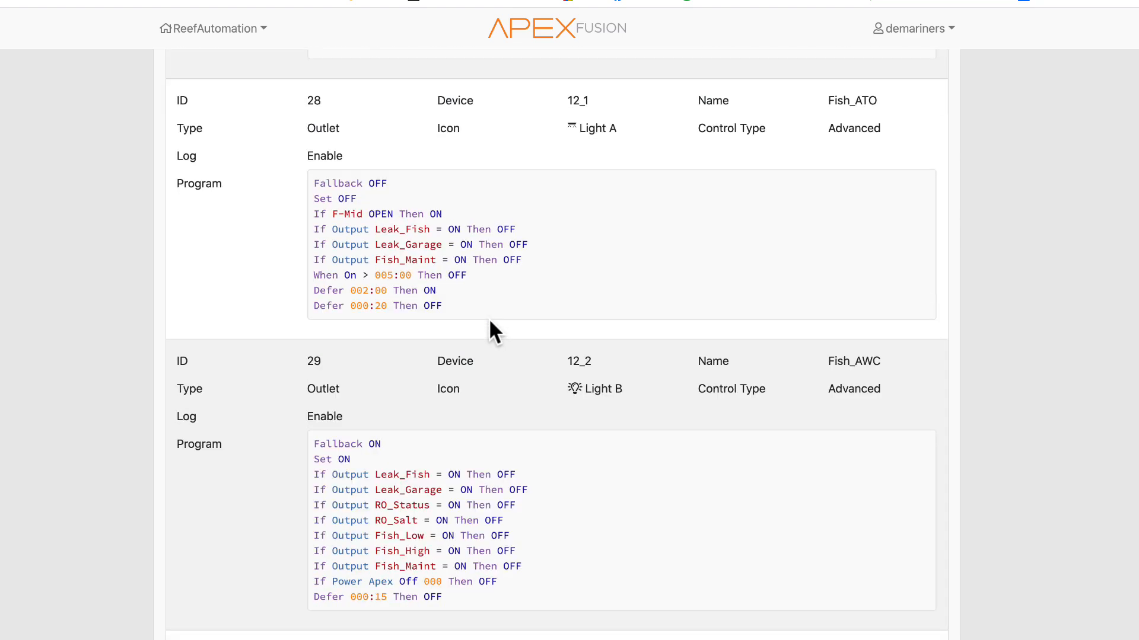
scroll(489, 330, "down", 20)
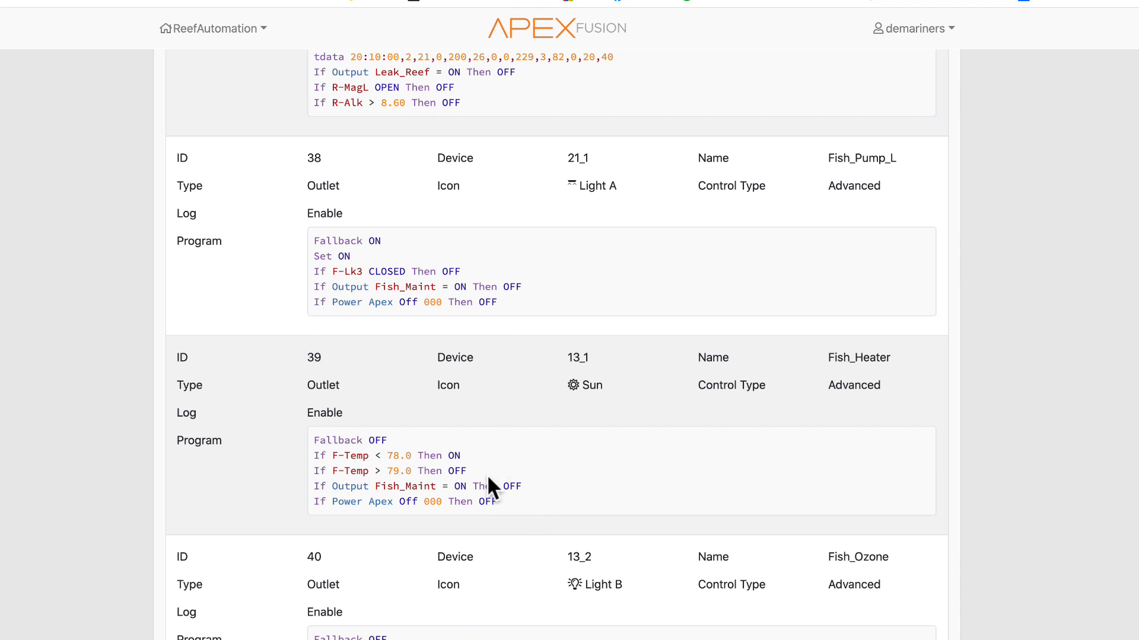
scroll(490, 488, "down", 7)
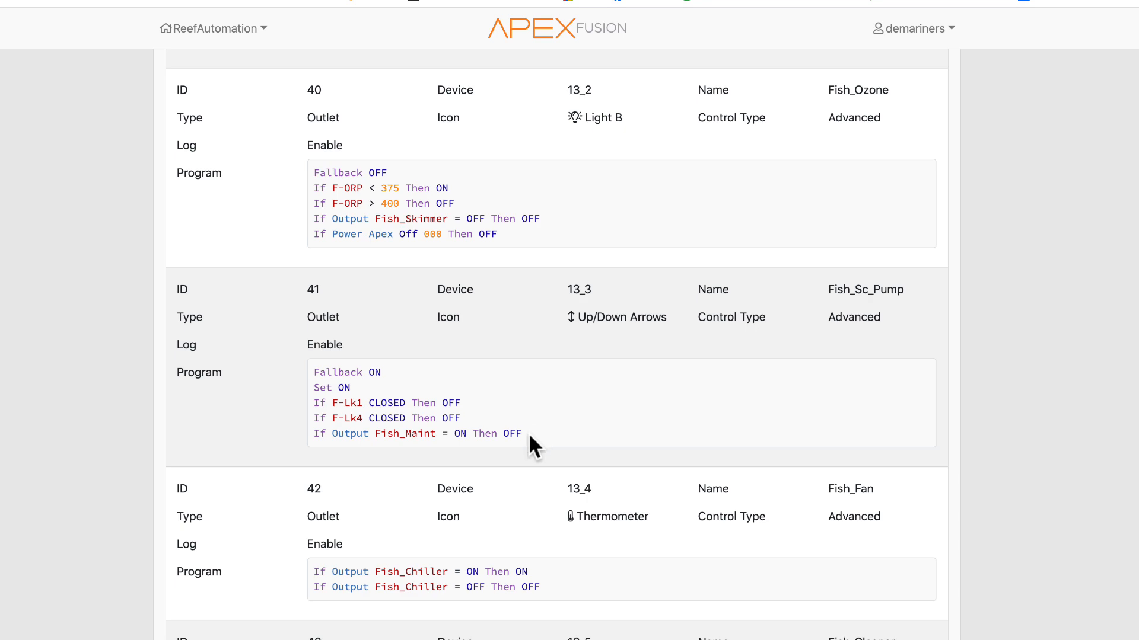
scroll(436, 427, "down", 20)
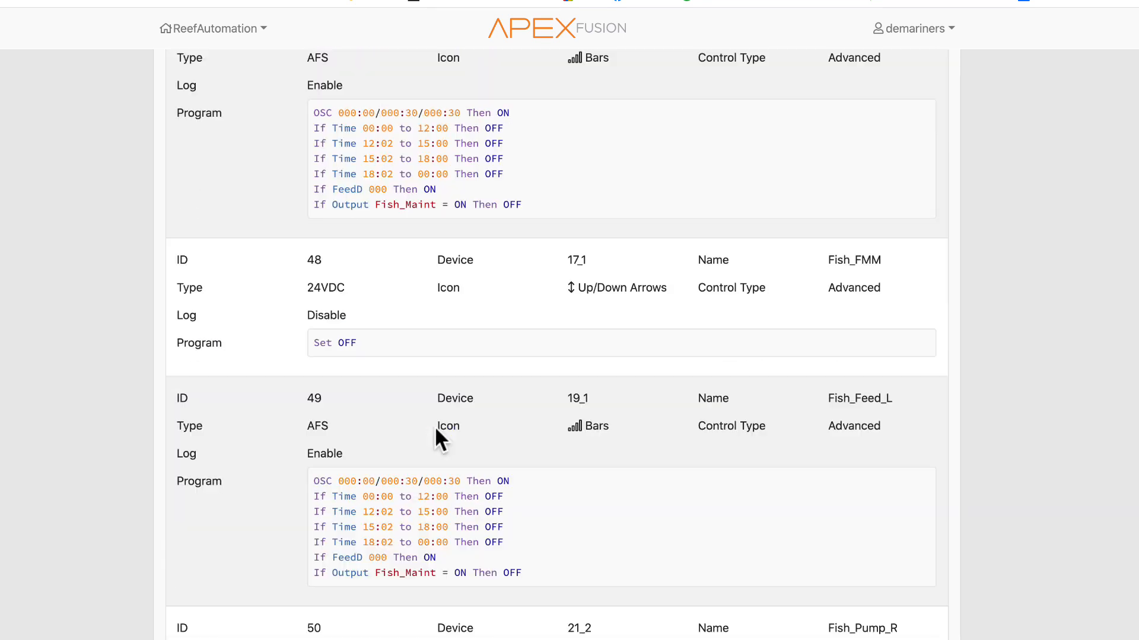
scroll(381, 445, "down", 5)
scroll(379, 433, "up", 20)
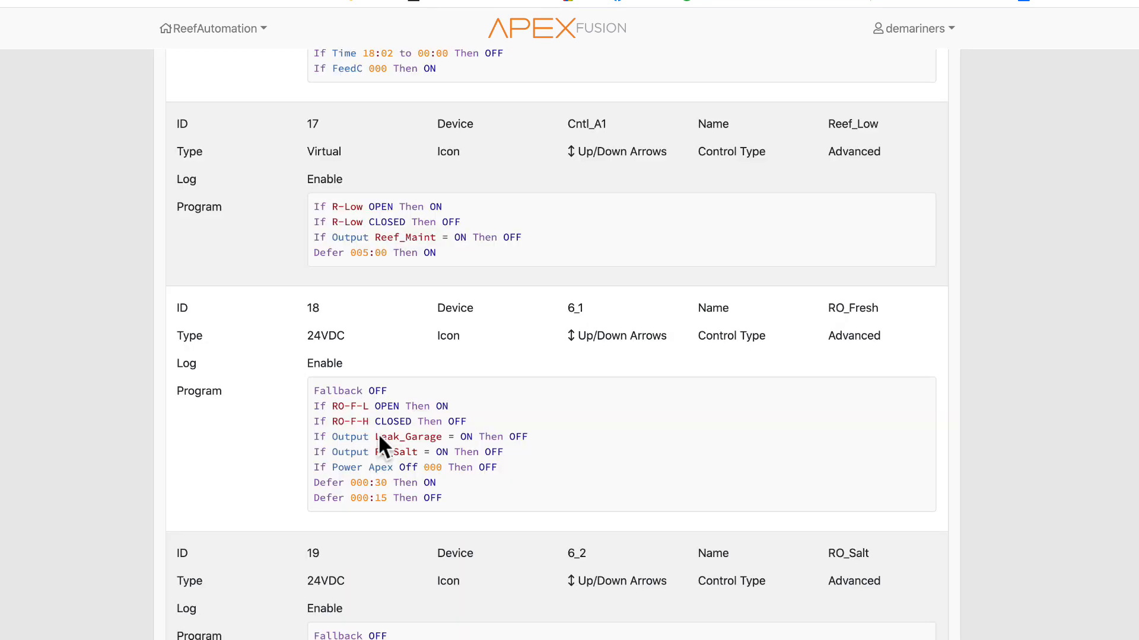
scroll(379, 446, "up", 20)
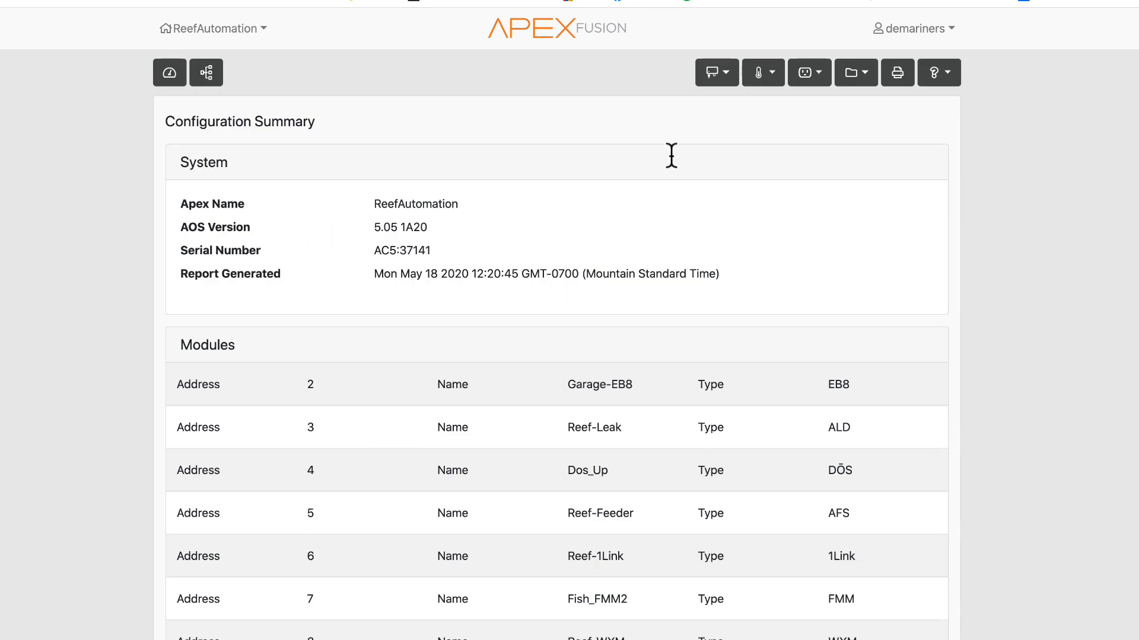
- Open the print dialog for the configuration summary and view its destination options, then dismiss it
left_click(897, 74)
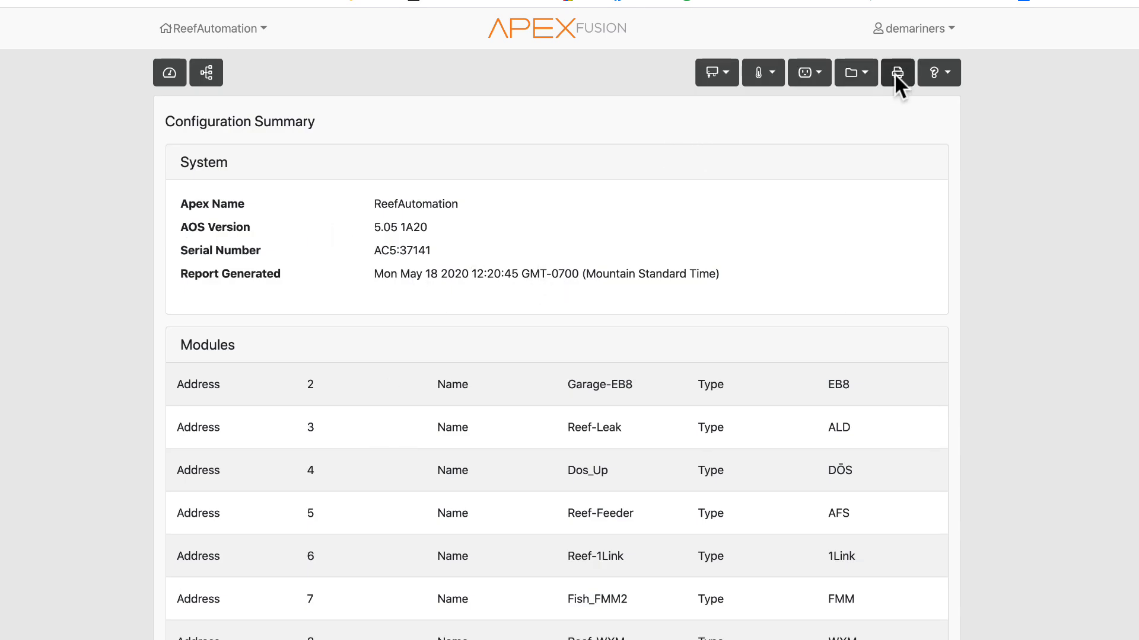
left_click(950, 56)
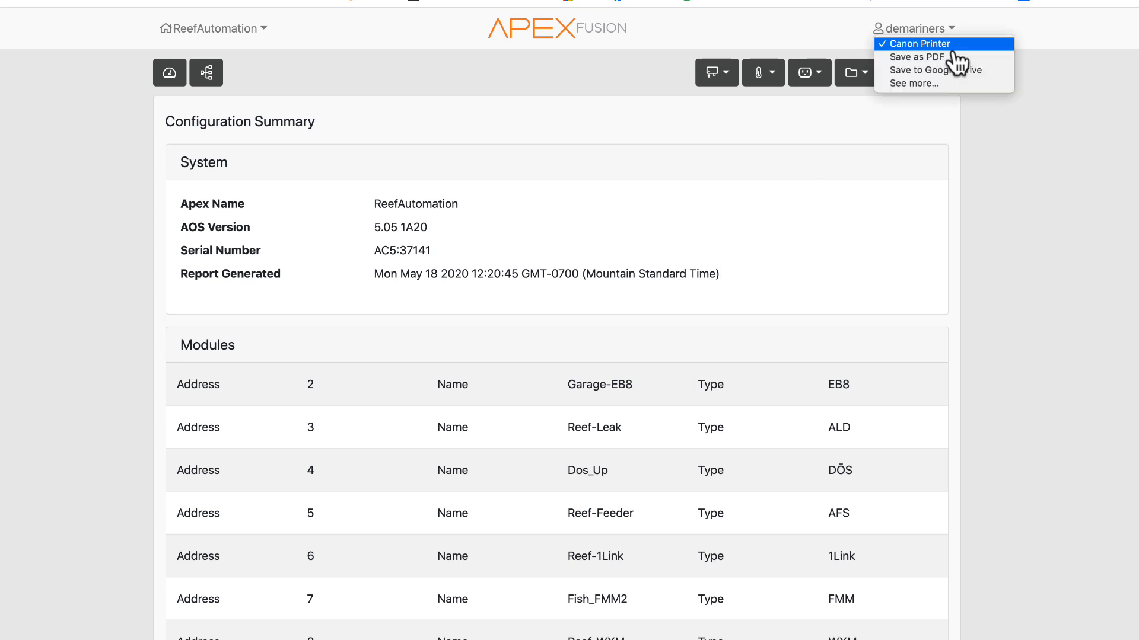
left_click(948, 57)
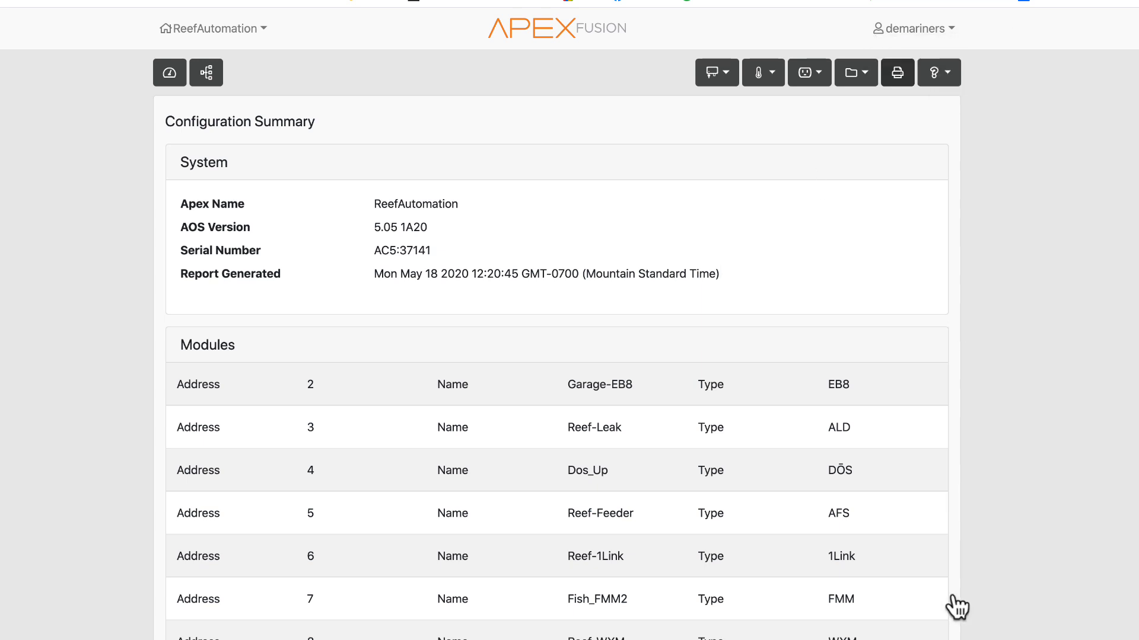
- Open the profiles, modules, inputs and outputs lists from the configuration summary to view their entries
left_click(861, 74)
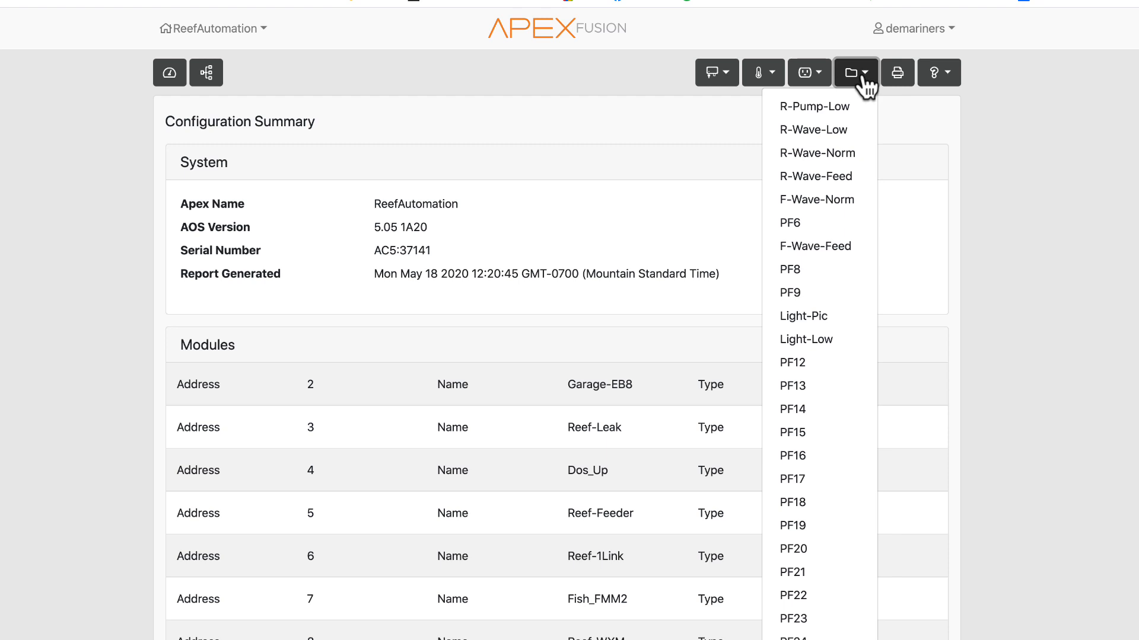
left_click(724, 81)
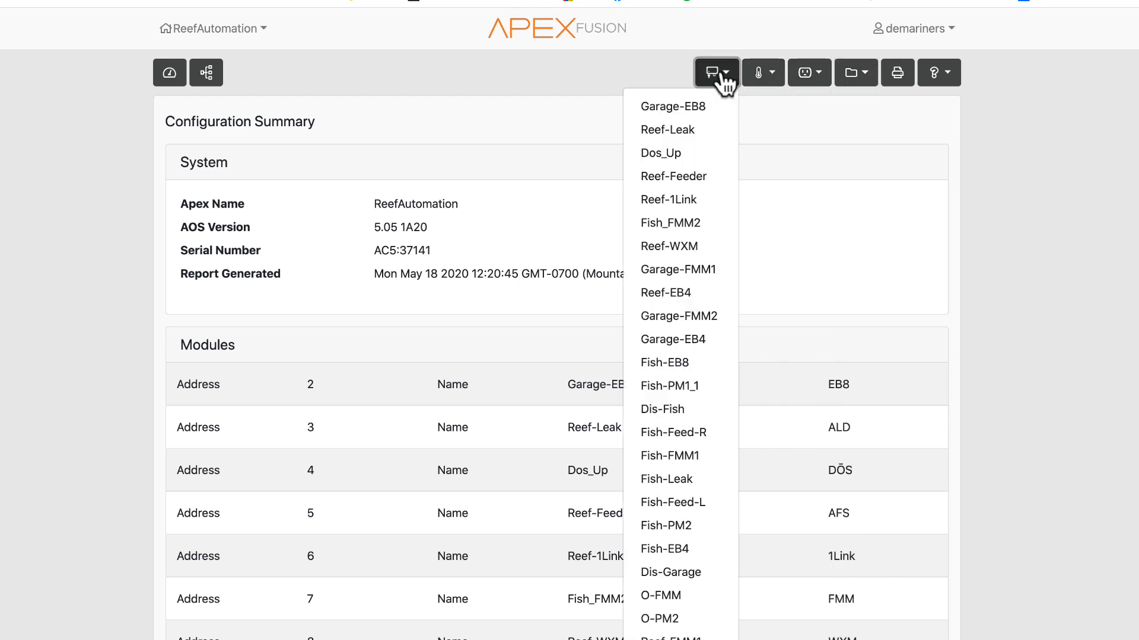
left_click(782, 79)
left_click(805, 81)
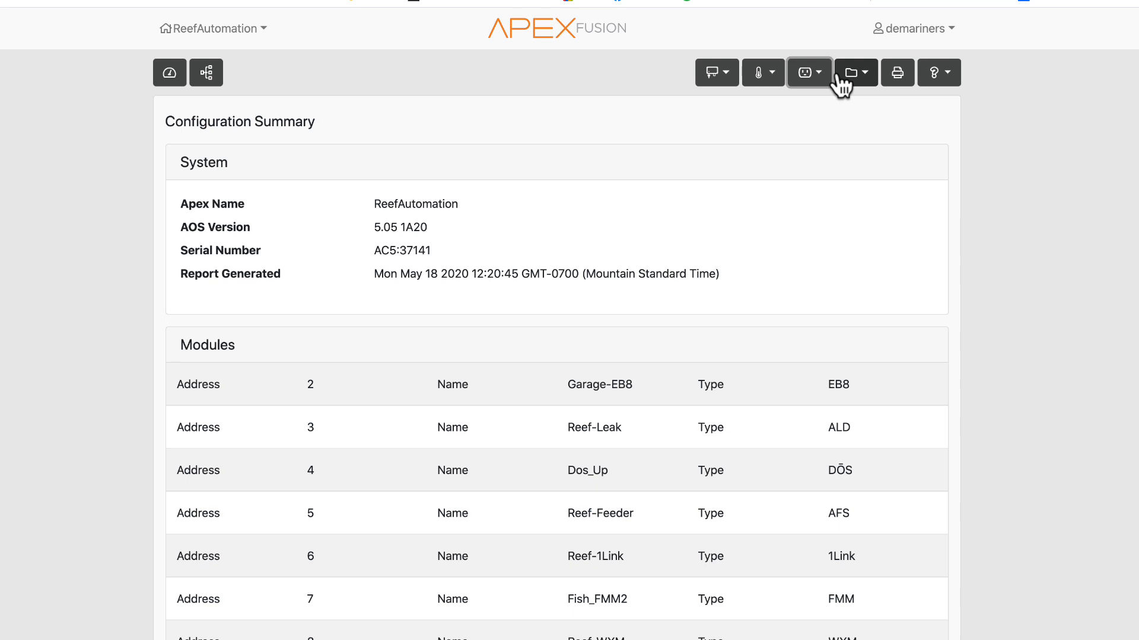
- Return to the dashboard, expand the setup options and open the Misc Setup page
left_click(175, 75)
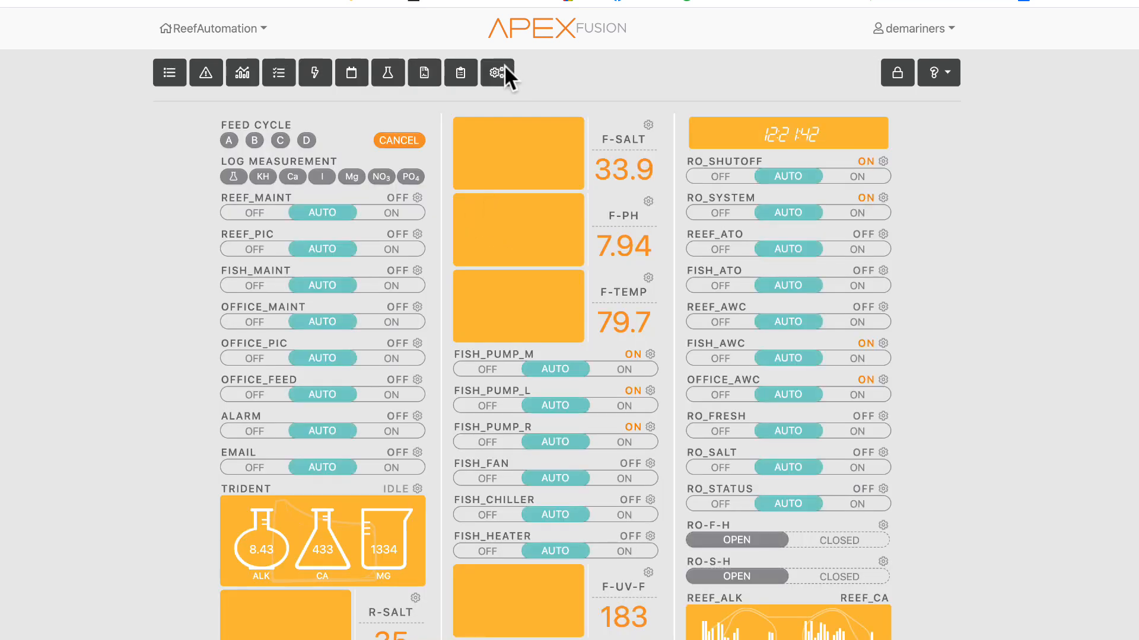
left_click(500, 68)
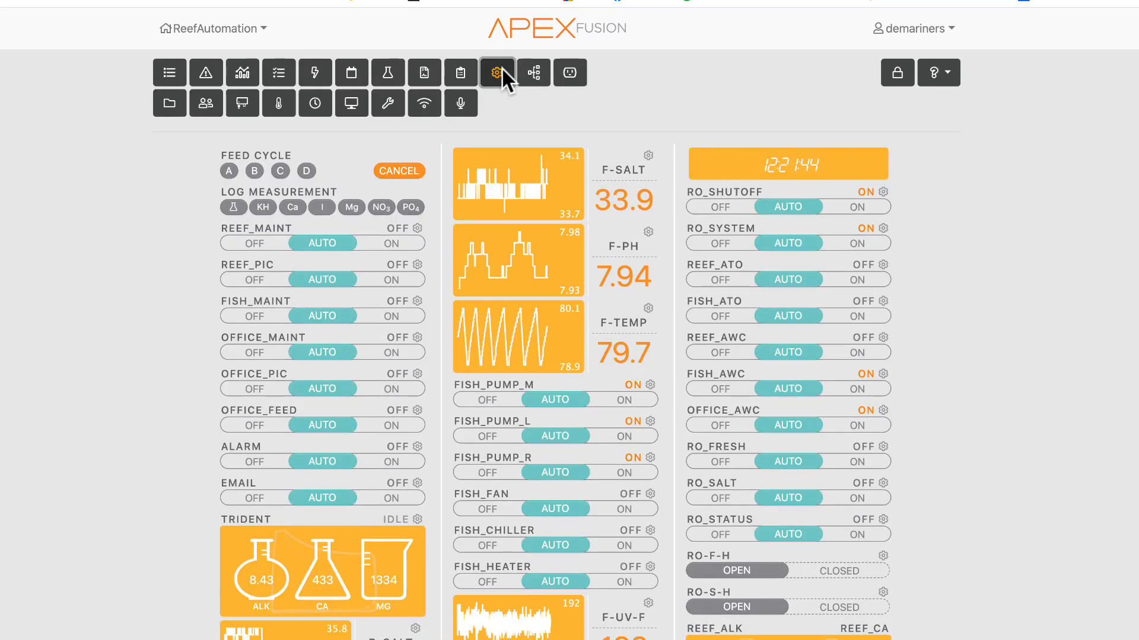
left_click(388, 104)
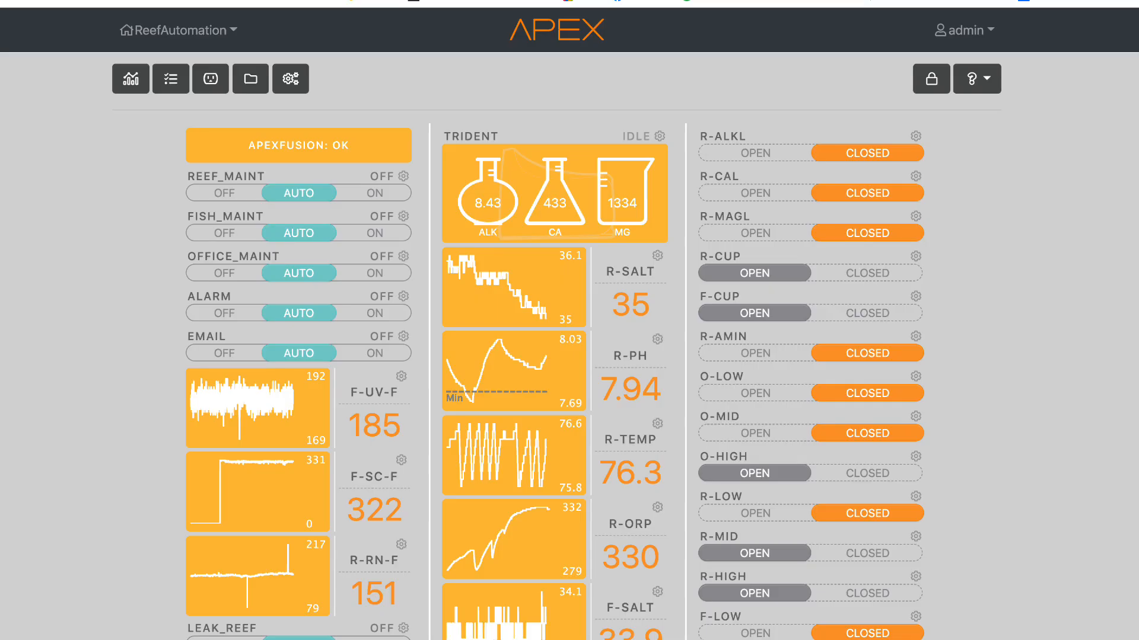
- Open the Misc Setup page in the local Apex interface, then its Season page
left_click(288, 81)
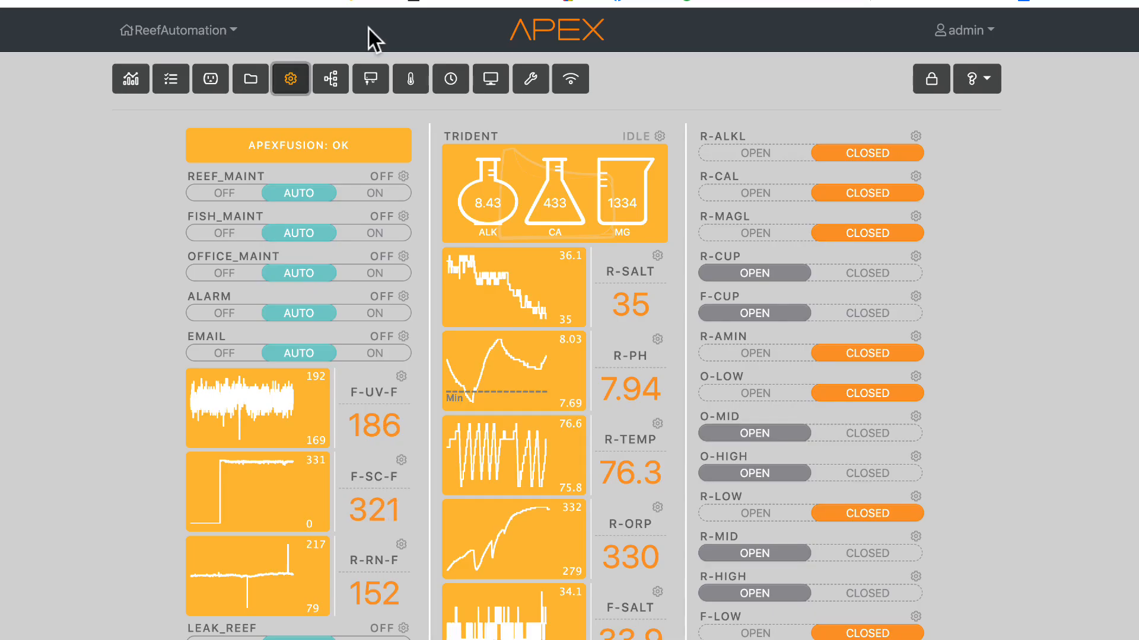
left_click(528, 80)
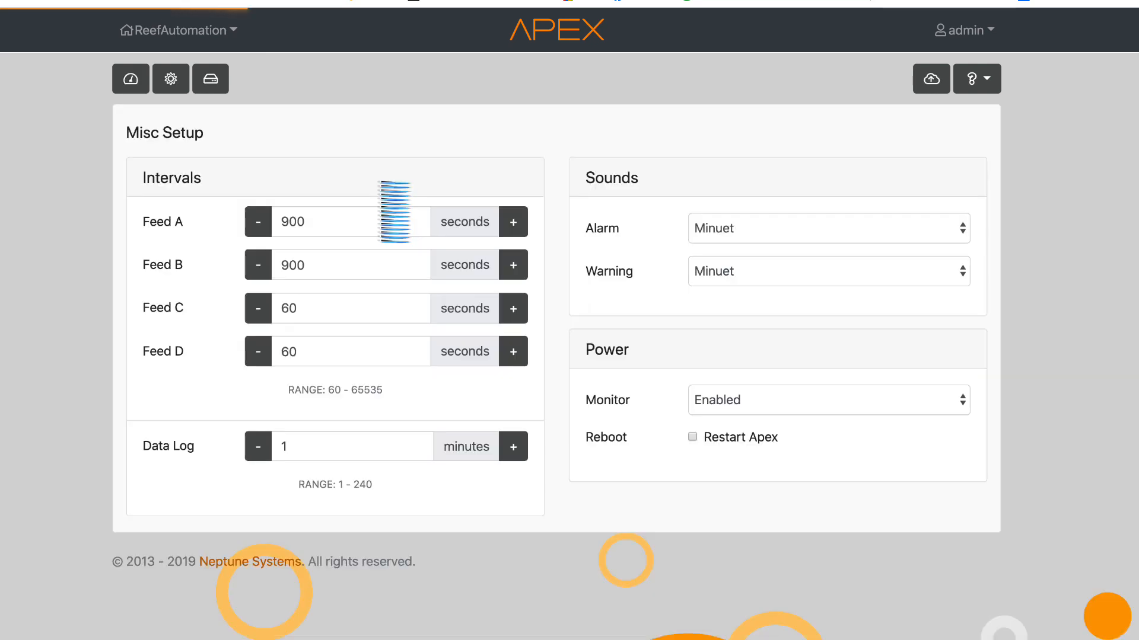
left_click(167, 81)
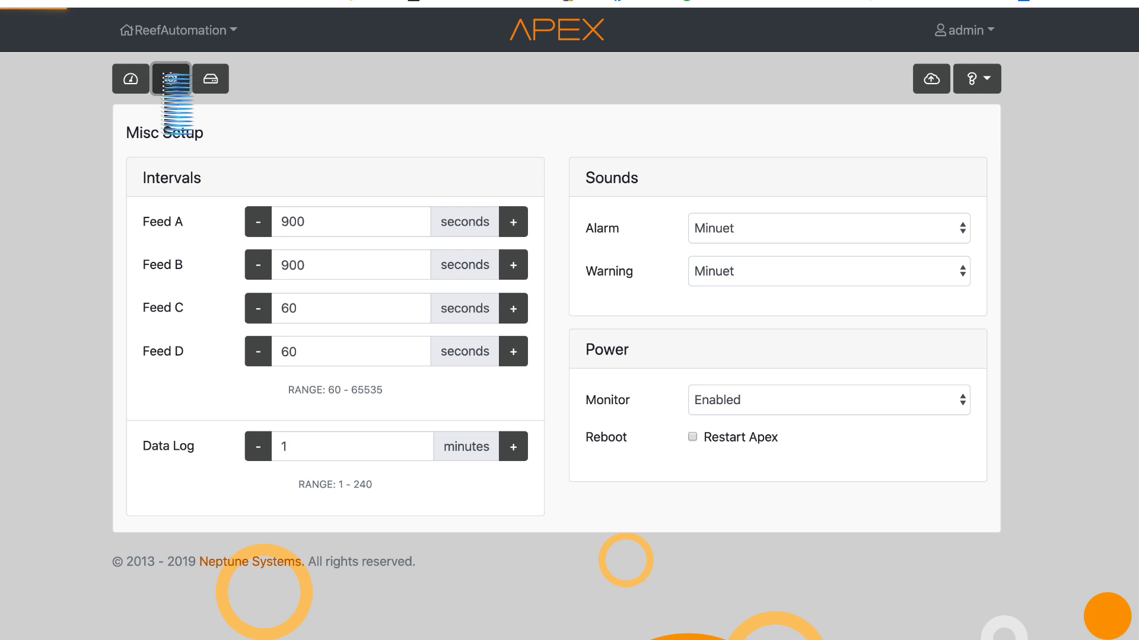
- Switch the Season setup through Temperature, Day of New Moon and Moonrise & Moonset, ending on Sunrise & Sunset
left_click(384, 173)
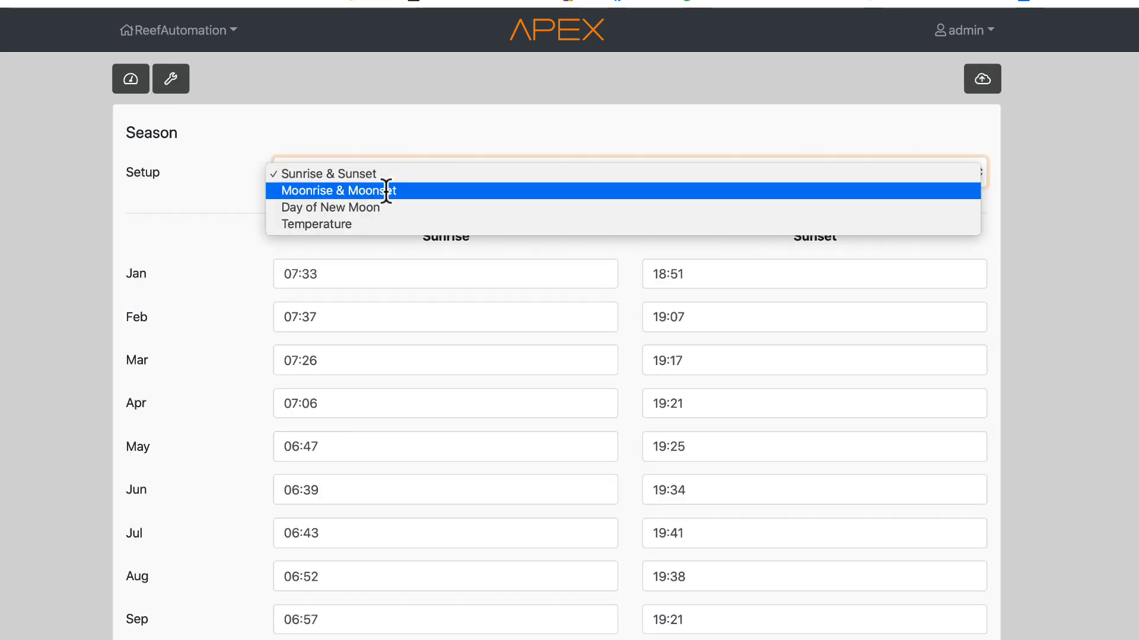
left_click(364, 221)
left_click(377, 175)
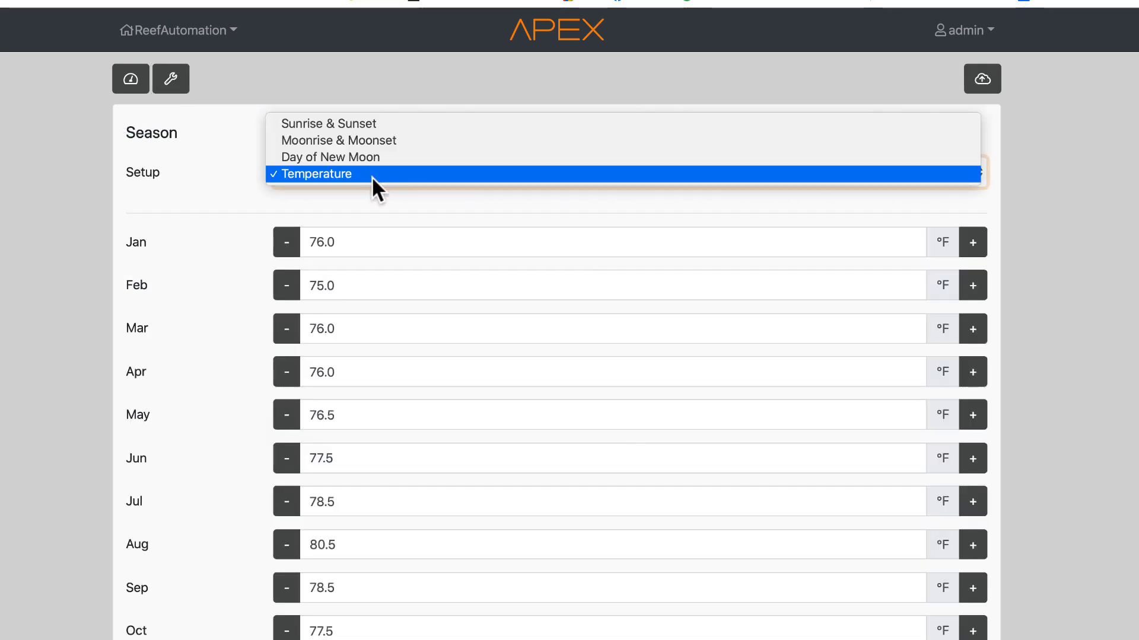
left_click(358, 155)
left_click(358, 166)
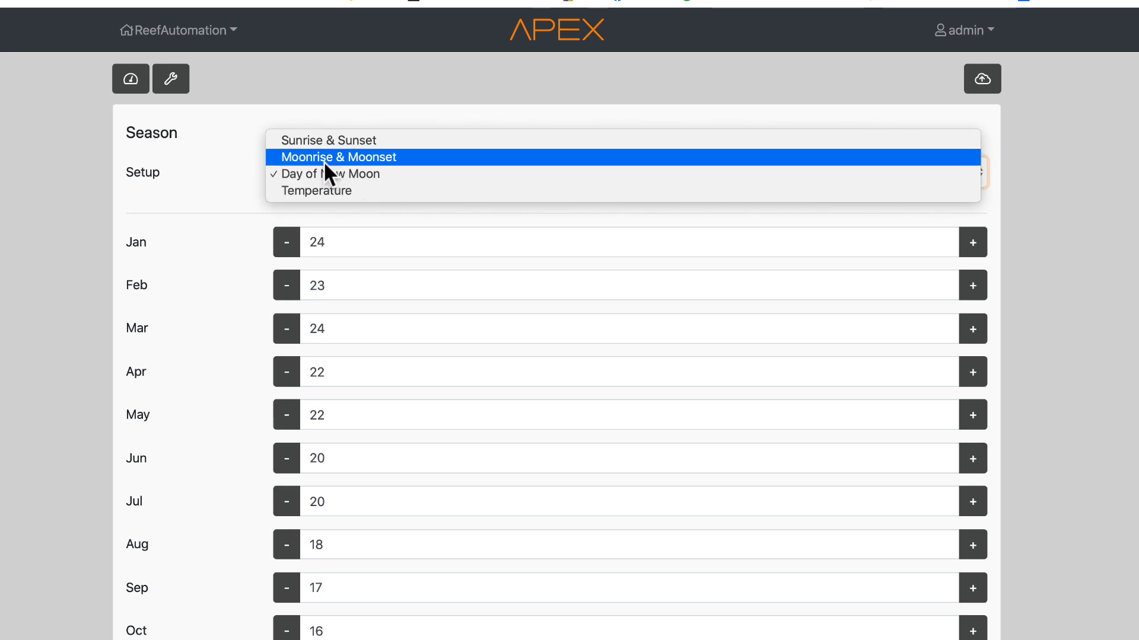
left_click(362, 156)
left_click(379, 173)
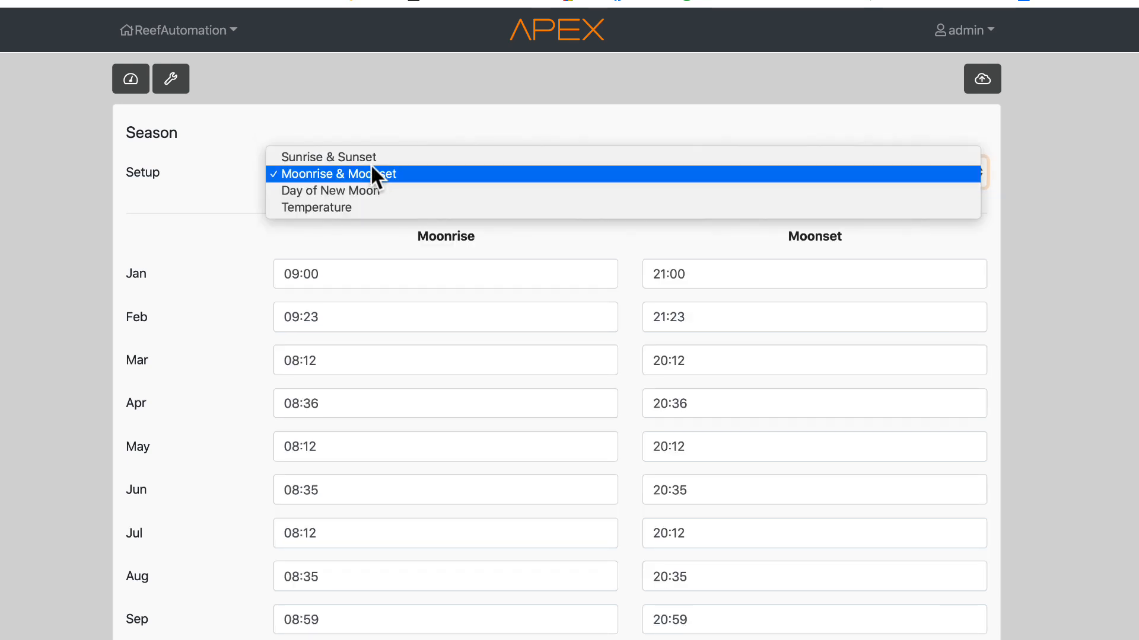
left_click(368, 155)
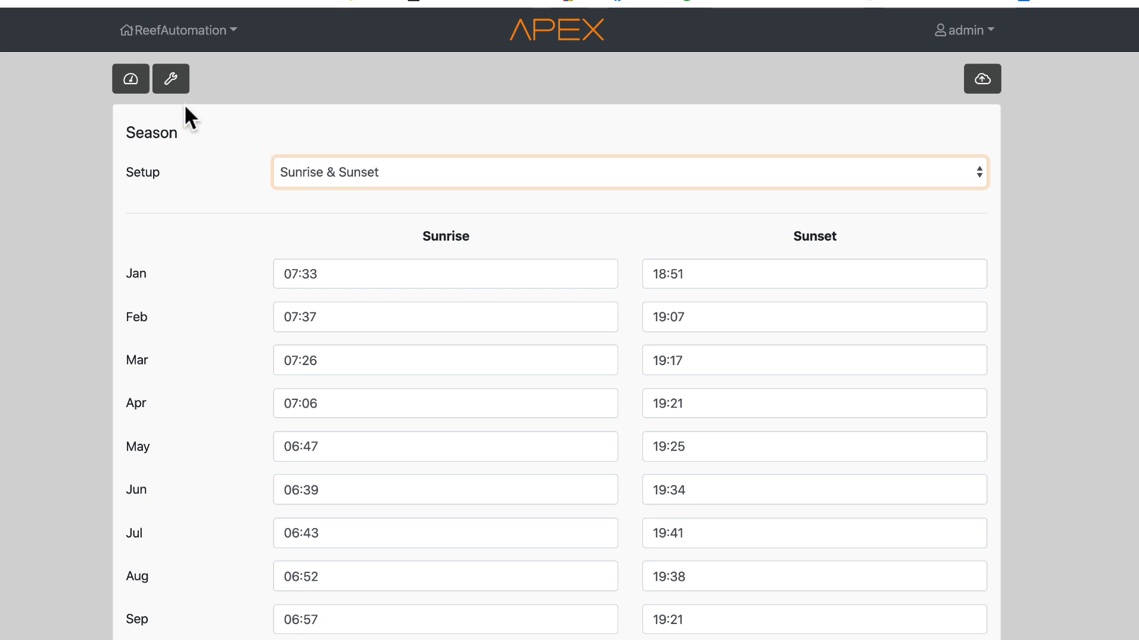
- Return to Misc Setup and open the Load/Save page to view its load and save configuration options
left_click(175, 70)
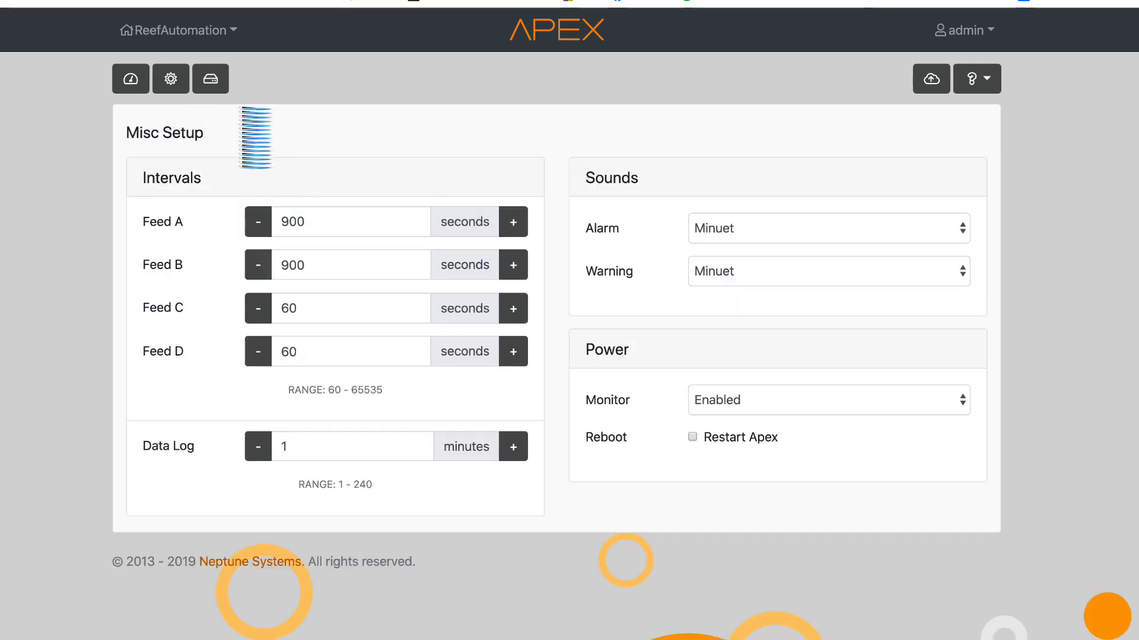
left_click(213, 83)
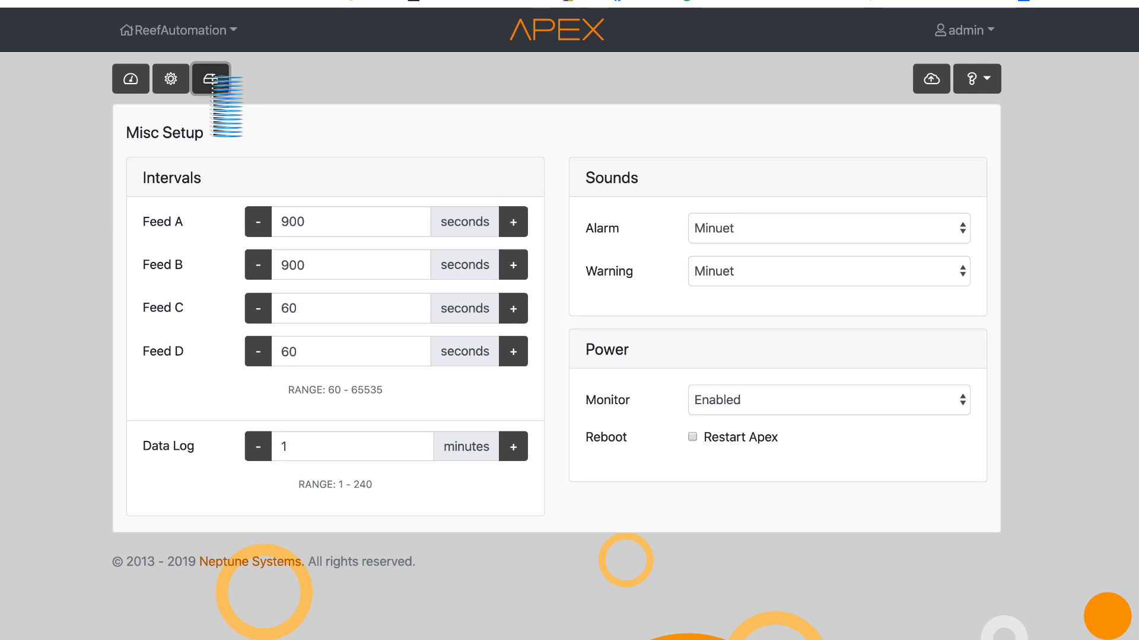
left_click(244, 172)
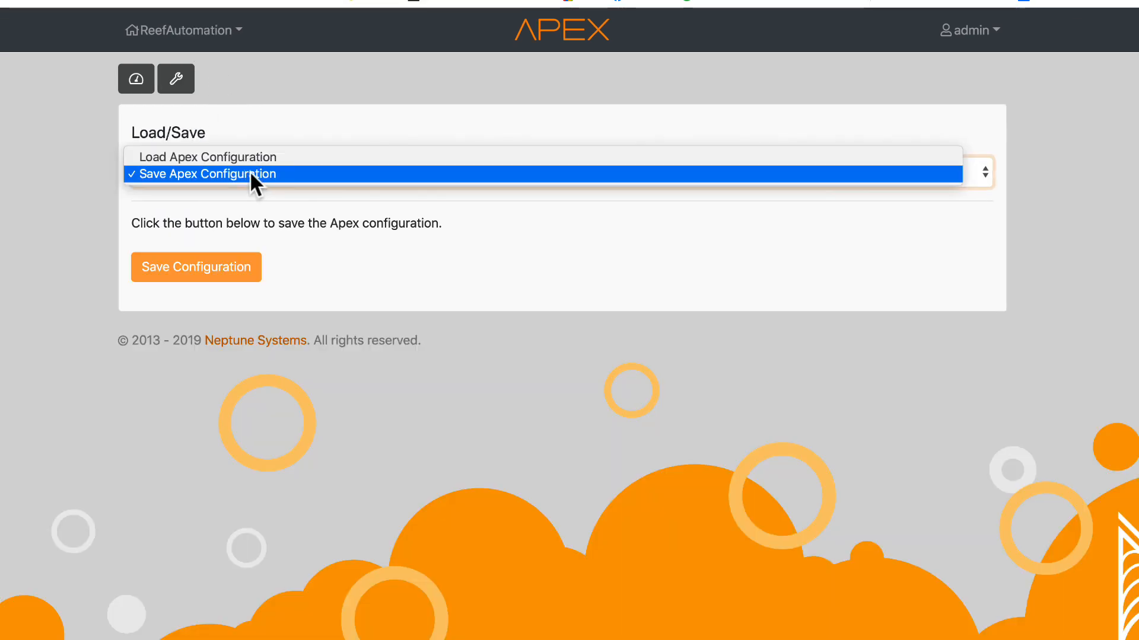
left_click(254, 171)
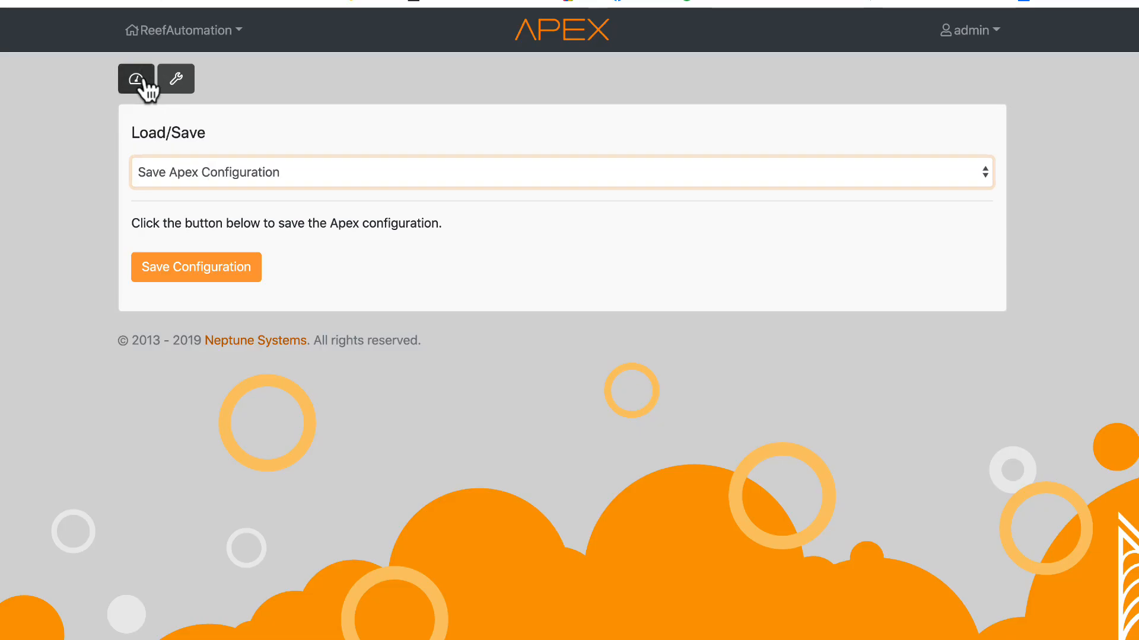
- Return to the Fusion dashboard and scroll through its output controls and probe tiles
left_click(142, 82)
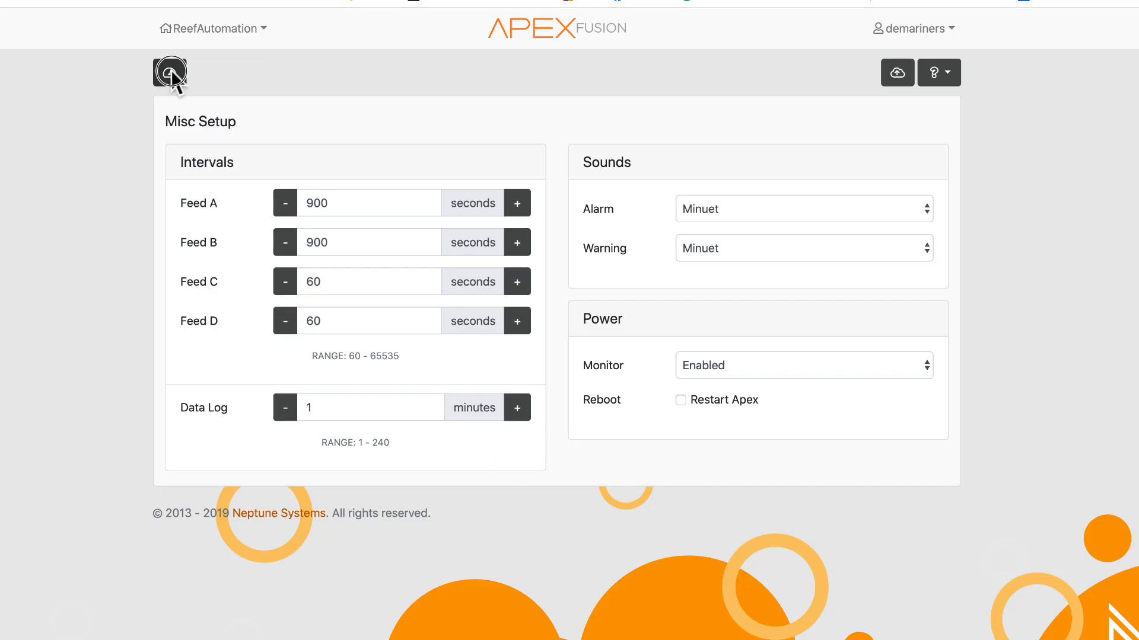
left_click(171, 72)
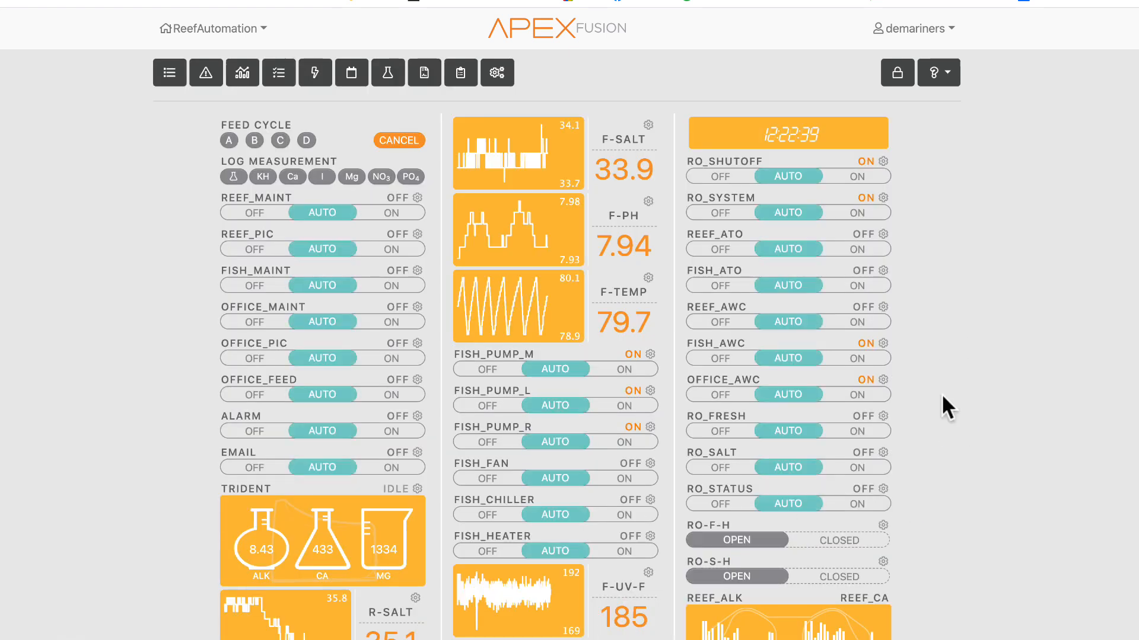
scroll(943, 394, "down", 15)
scroll(764, 459, "down", 5)
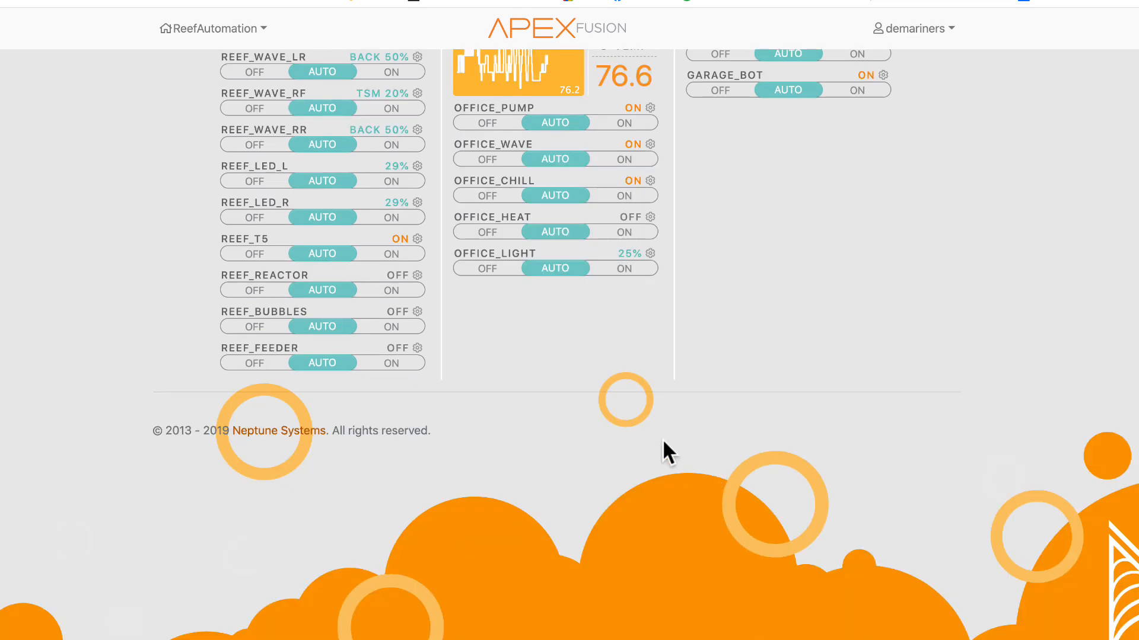
scroll(641, 443, "up", 10)
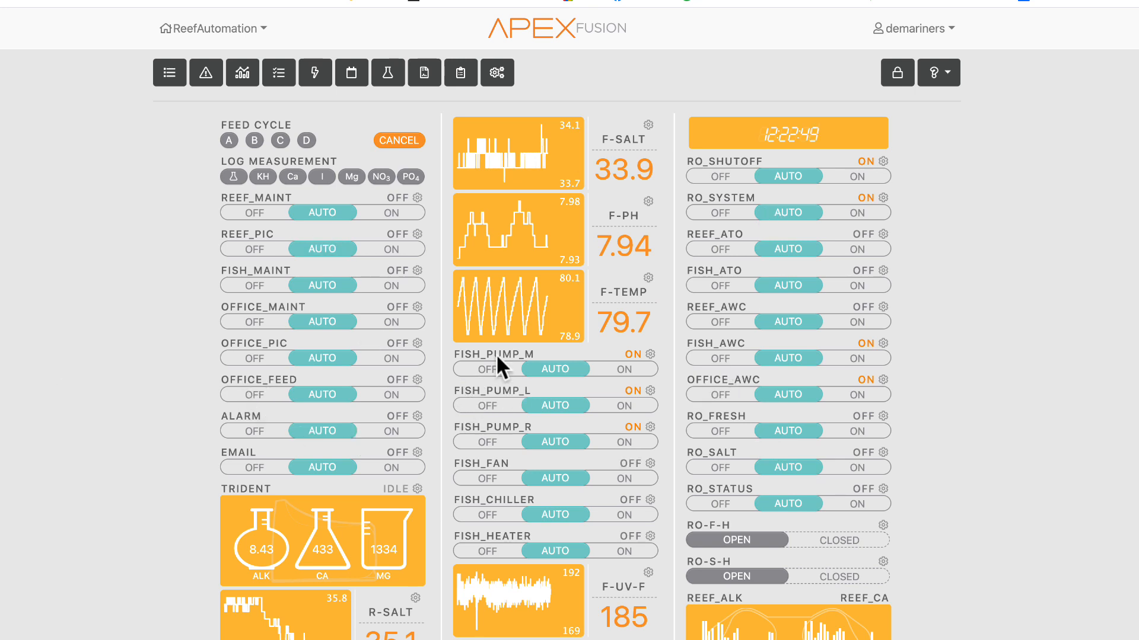
scroll(589, 356, "down", 5)
scroll(76, 358, "down", 3)
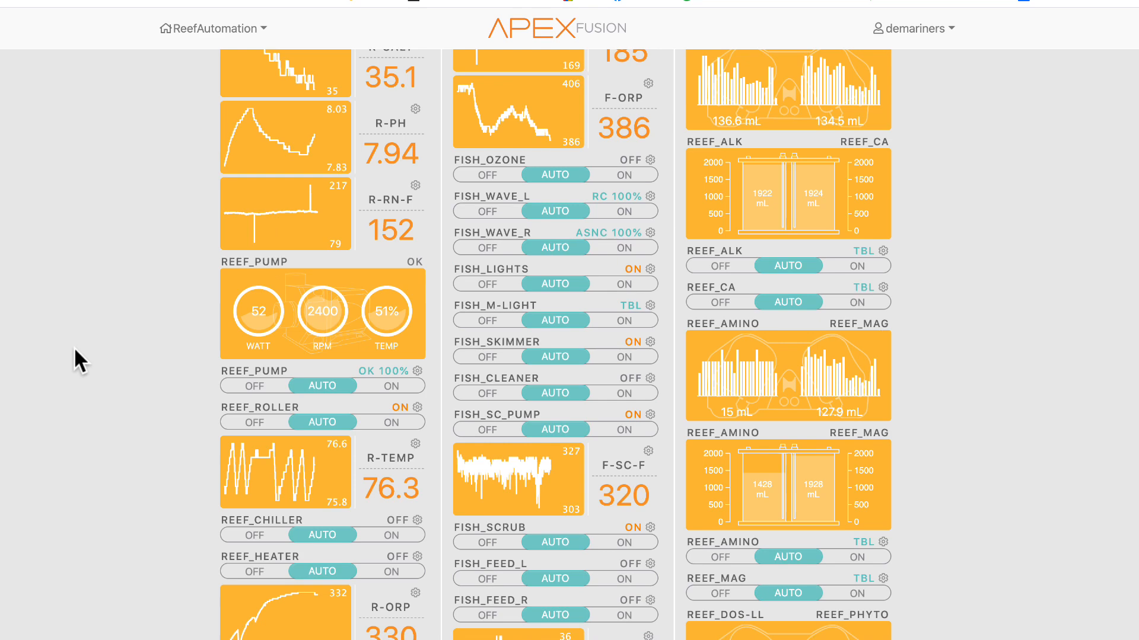
scroll(175, 354, "up", 10)
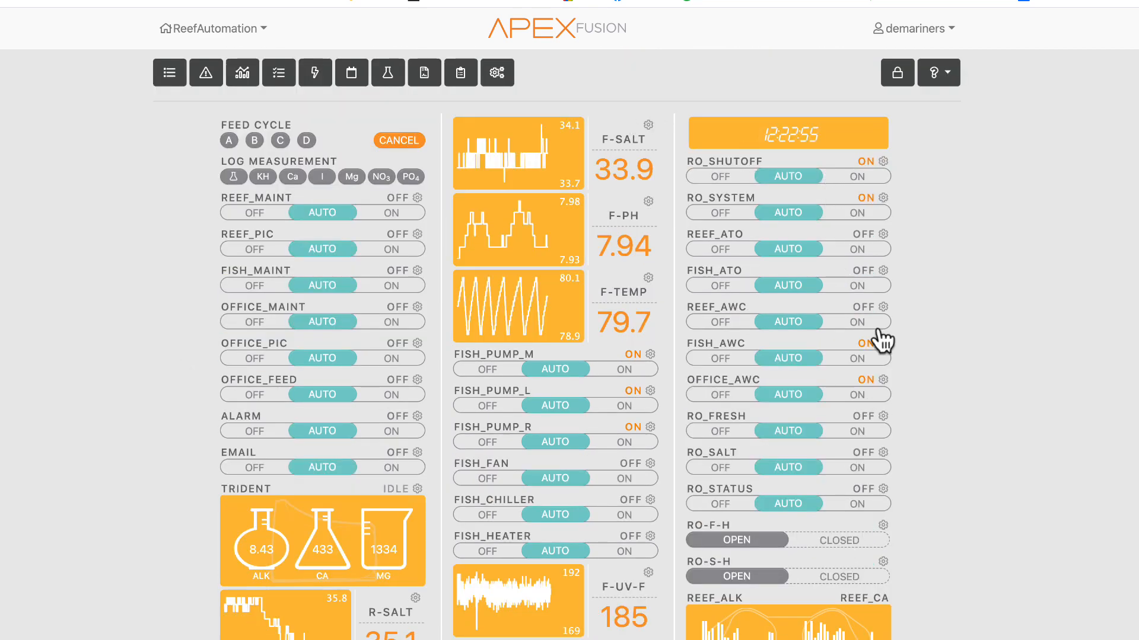
scroll(882, 341, "down", 12)
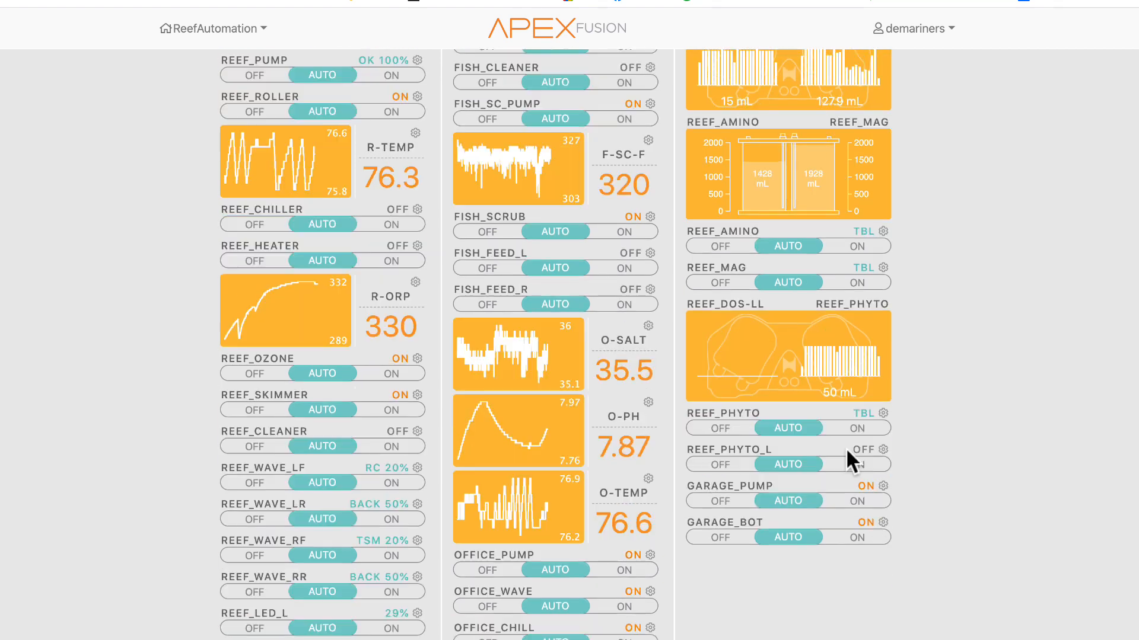
- Open the Heartbeat setup page from the ReefAutomation menu to view its connection-monitoring summary and requirements
scroll(847, 450, "up", 12)
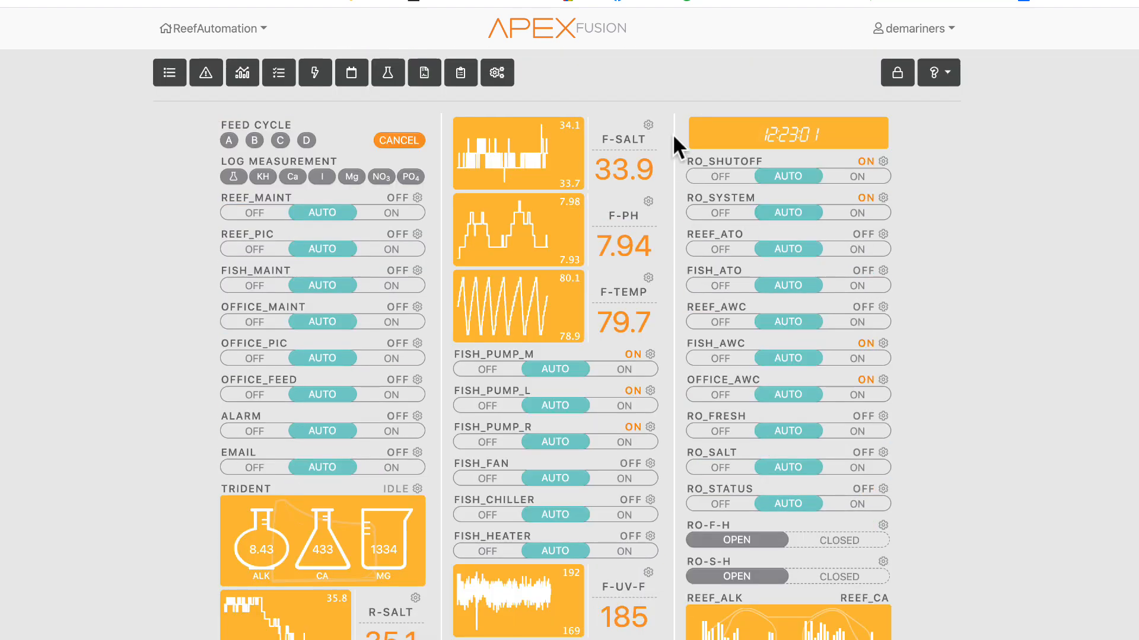
scroll(511, 290, "down", 20)
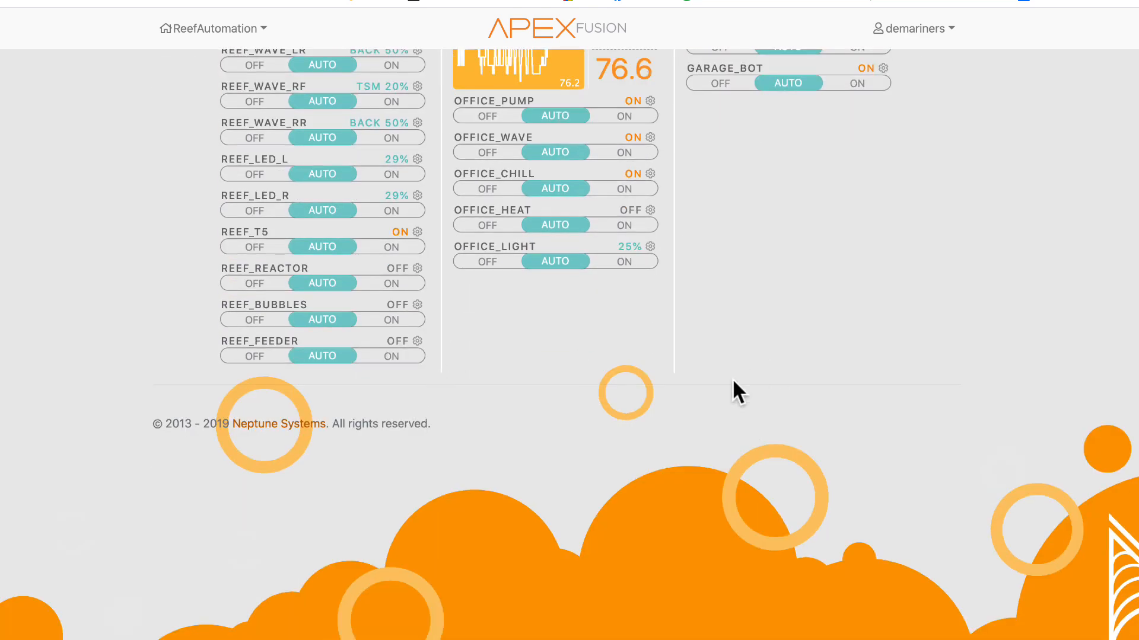
scroll(732, 378, "up", 20)
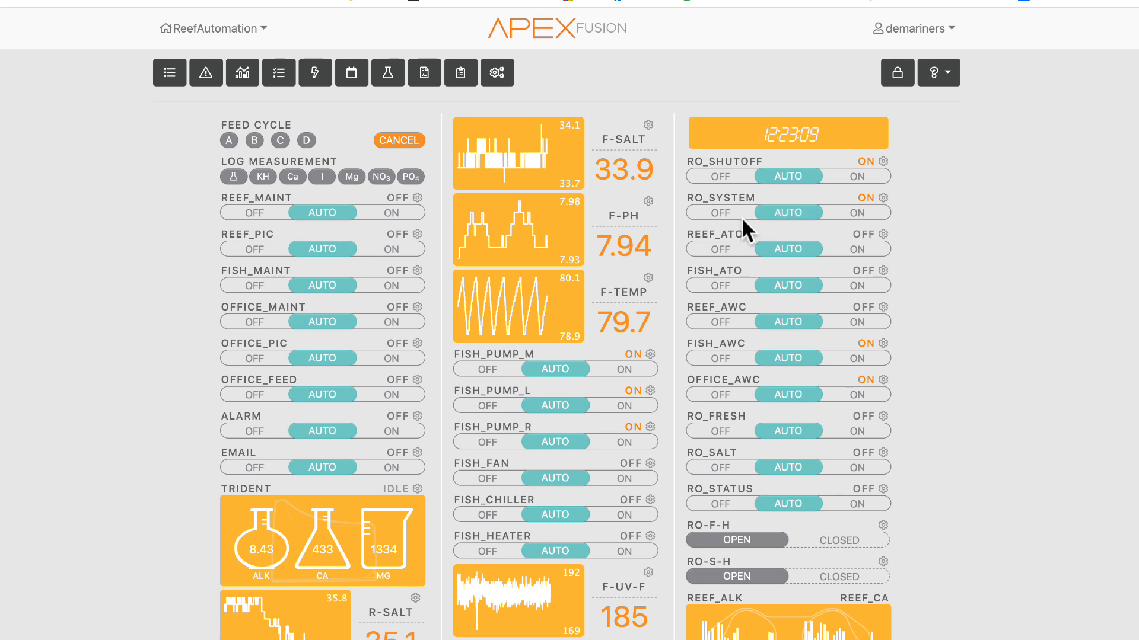
left_click(901, 29)
left_click(913, 29)
left_click(203, 28)
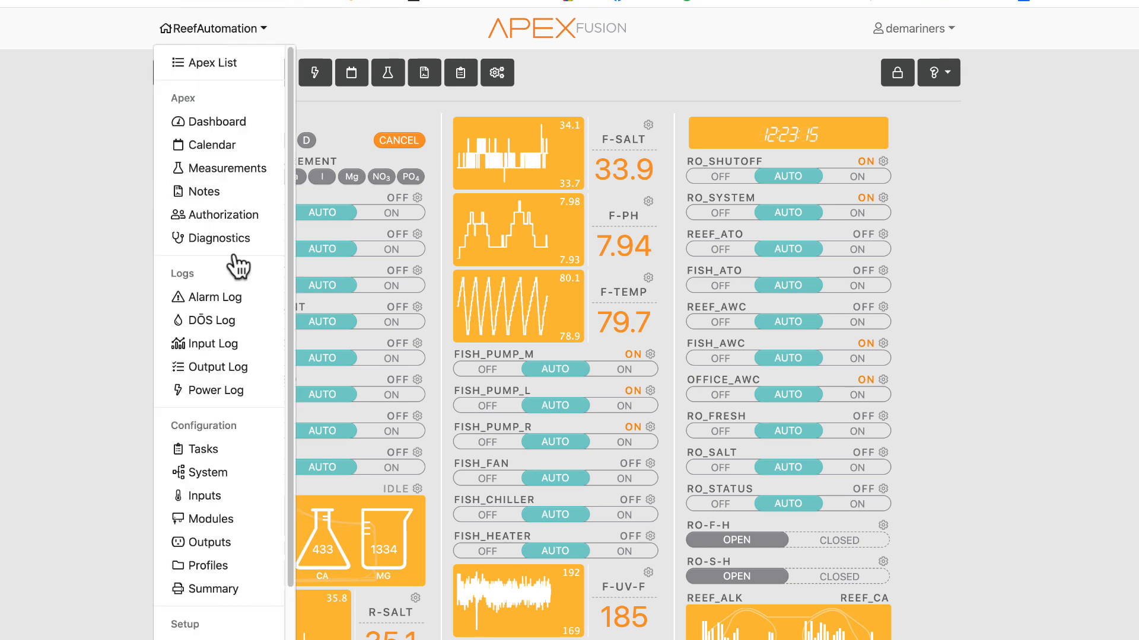
scroll(238, 423, "down", 2)
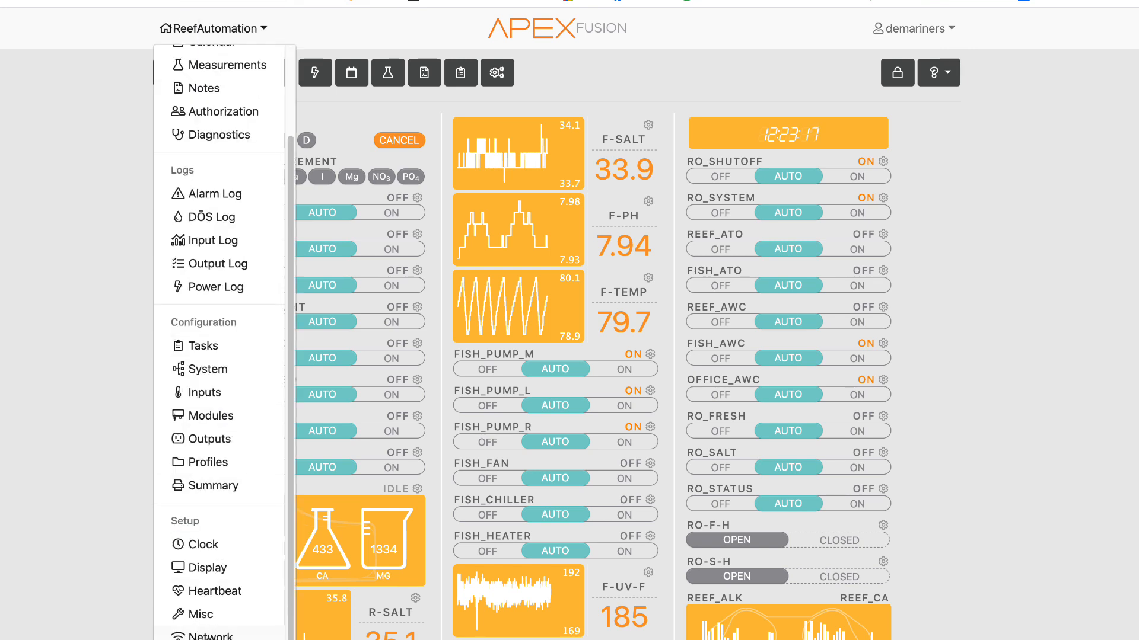
left_click(221, 594)
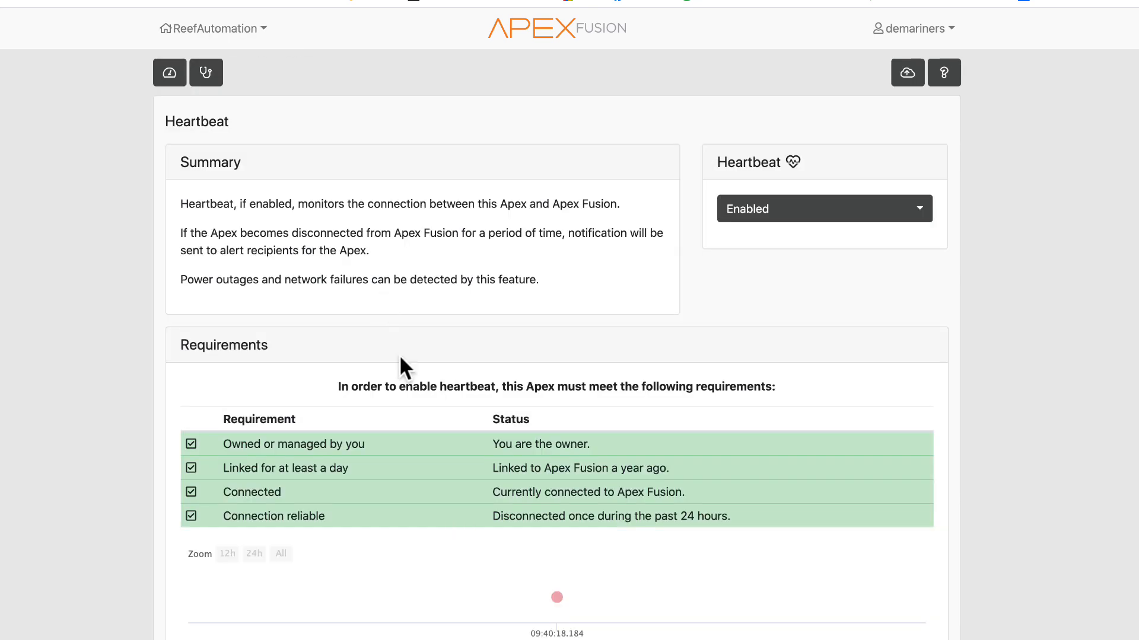
- Go back to the Fusion dashboard and browse its tiles, briefly reopening and closing the ReefAutomation menu
left_click(168, 71)
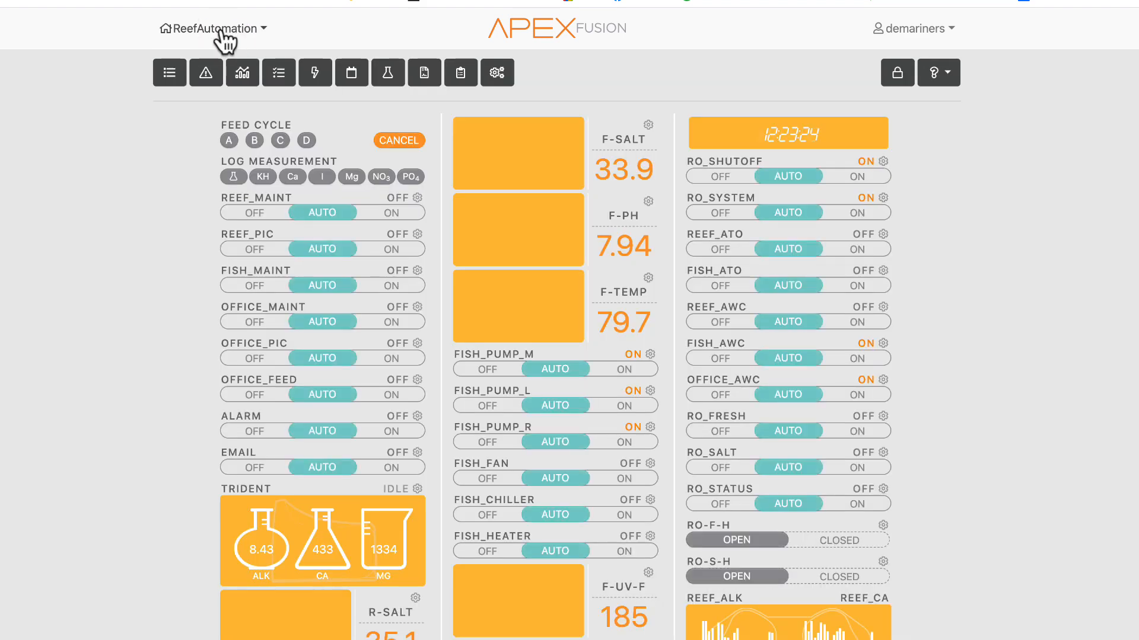
left_click(217, 31)
left_click(218, 31)
scroll(101, 389, "down", 10)
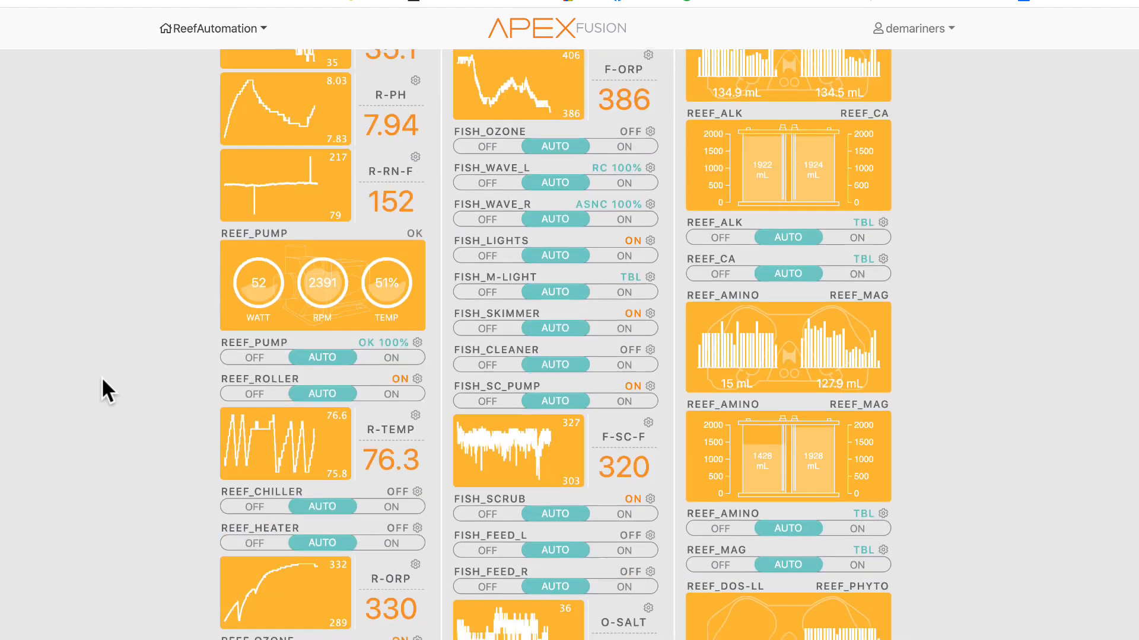
scroll(102, 380, "down", 5)
scroll(102, 380, "up", 15)
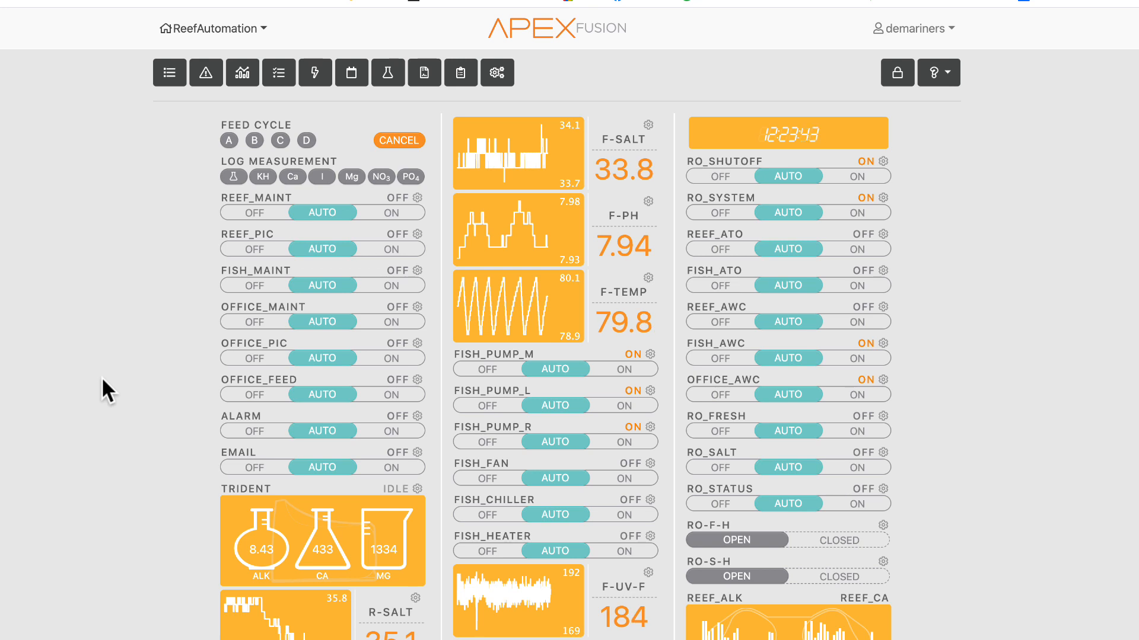
left_click(191, 27)
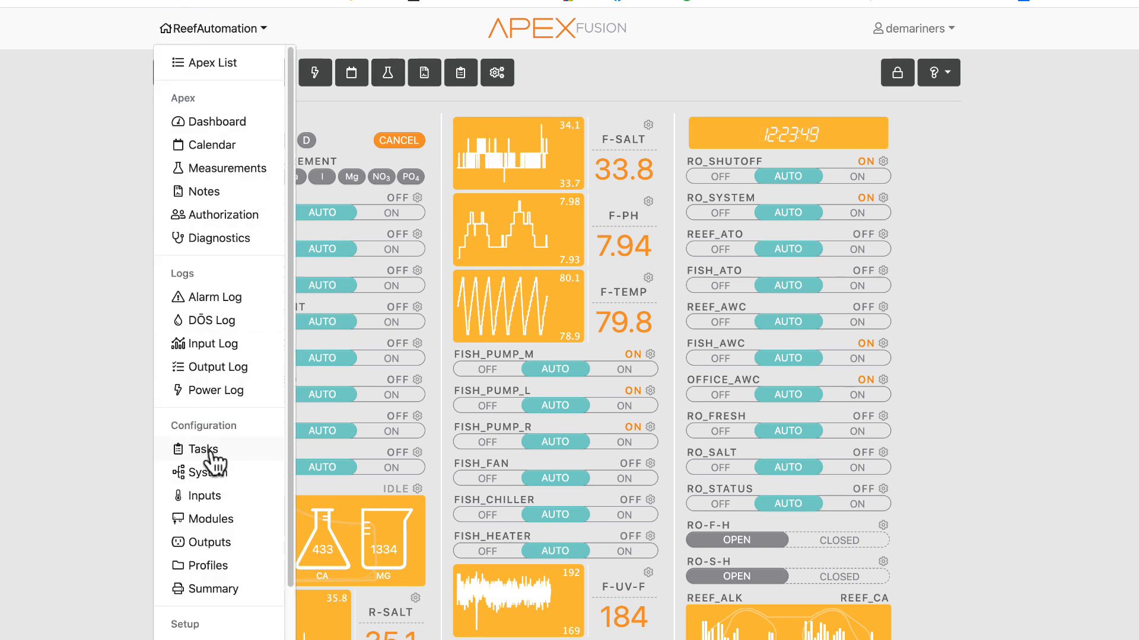
left_click(37, 441)
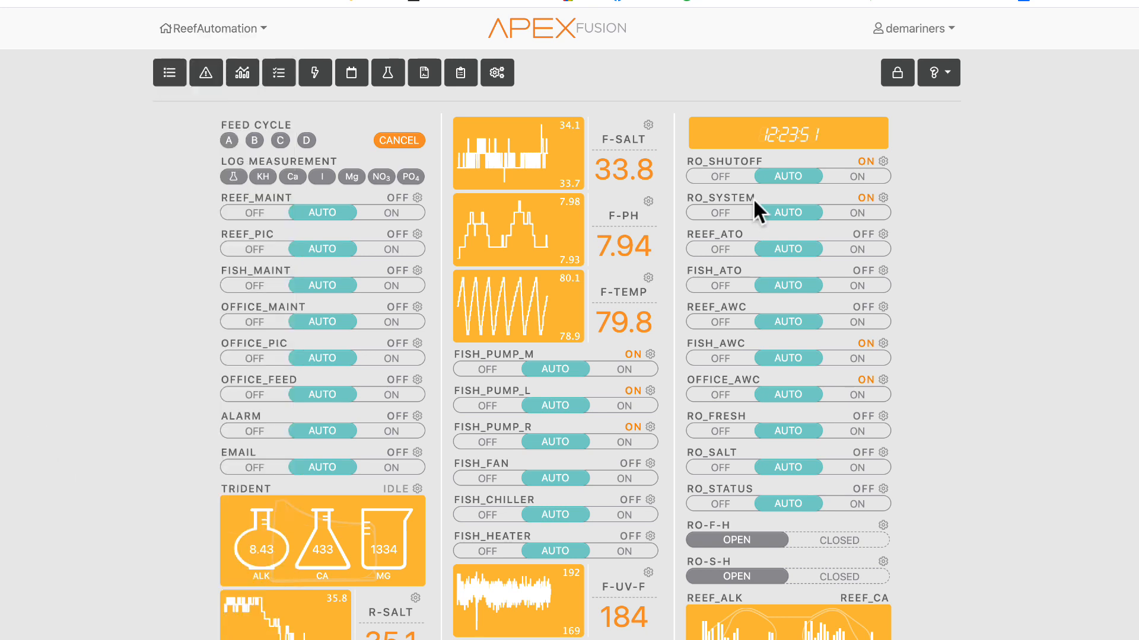